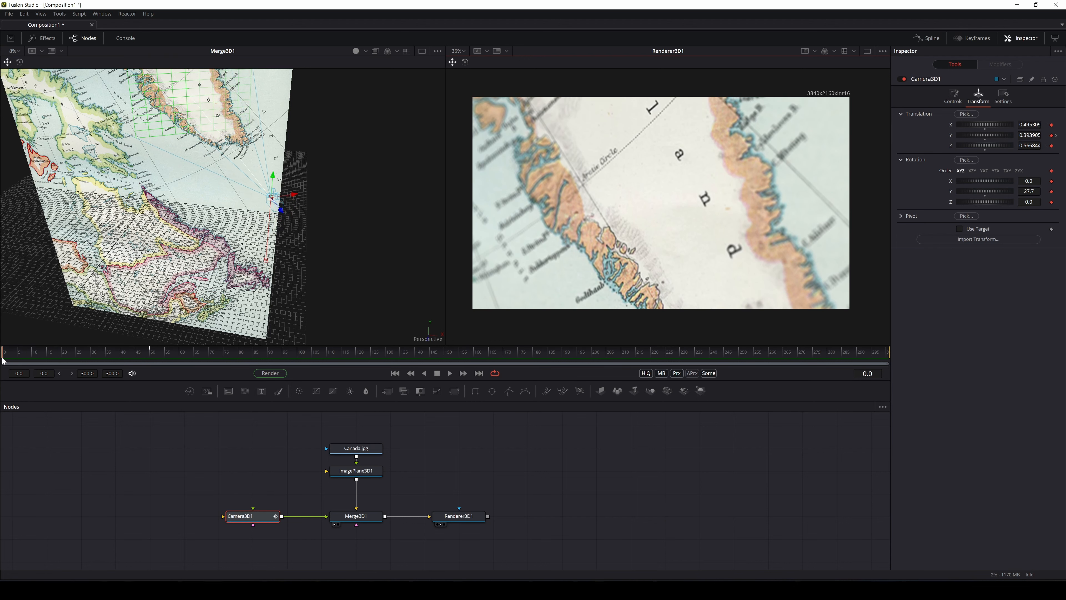
# Step: Hide the grid in the 3D perspective view of the merged scene
pyautogui.moveTo(4, 361); pyautogui.dragTo(154, 362)
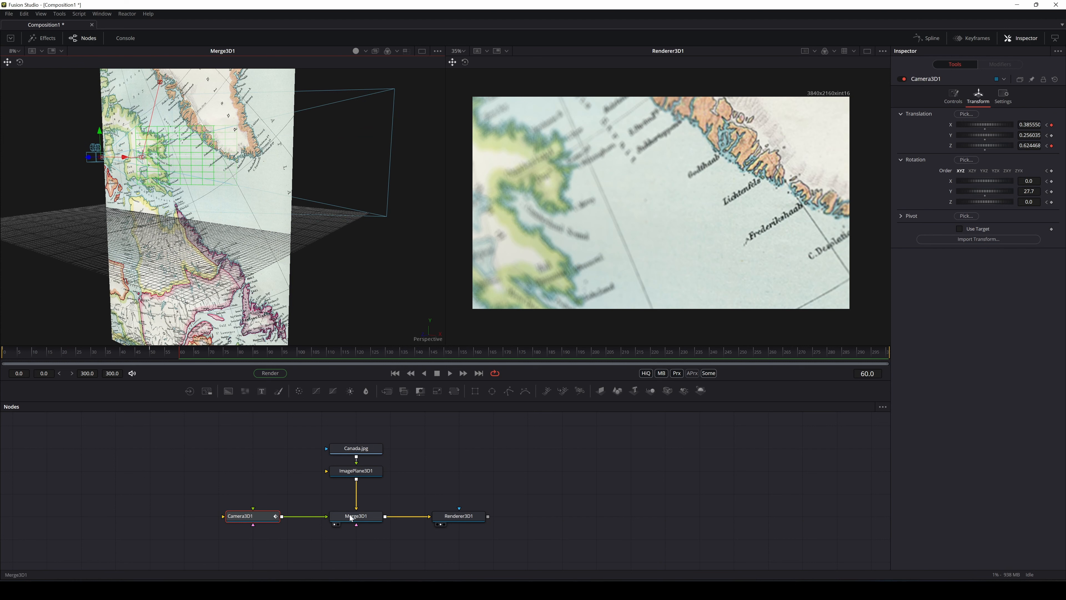
pyautogui.rightClick(243, 233)
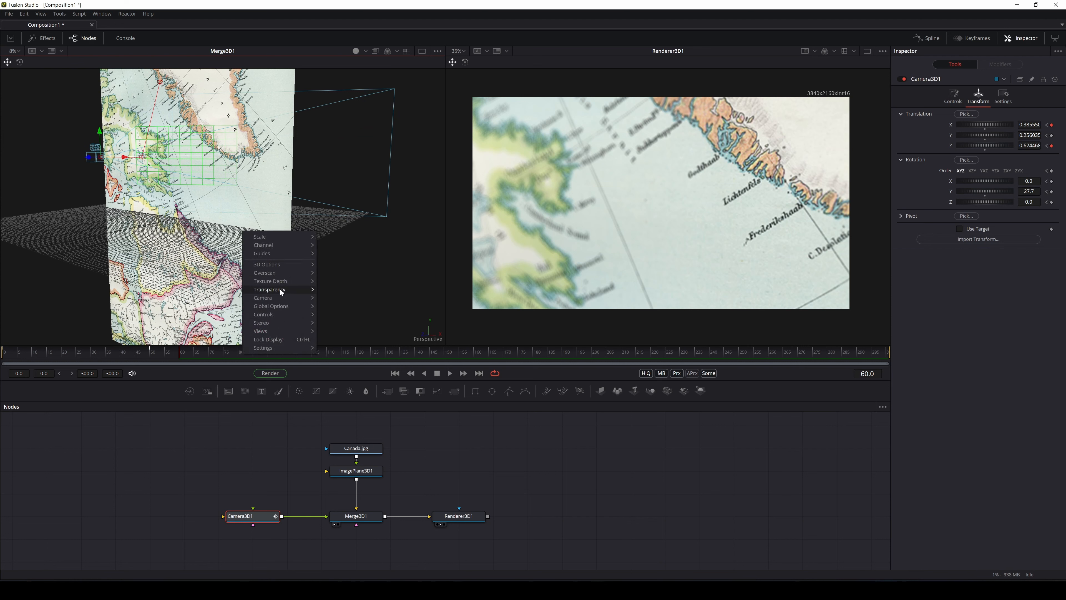
pyautogui.moveTo(287, 314)
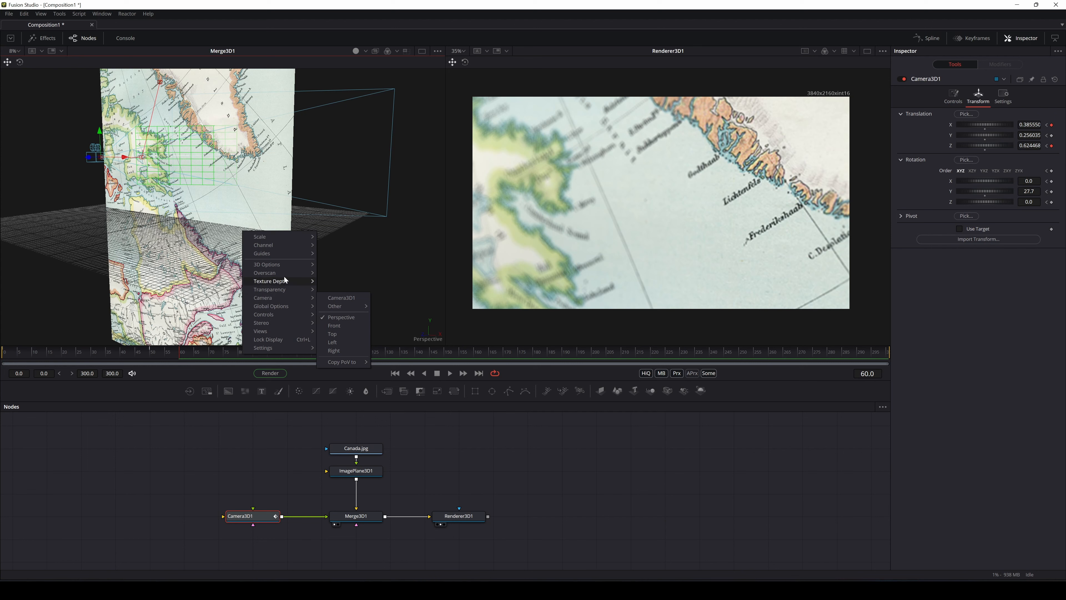
pyautogui.moveTo(286, 266)
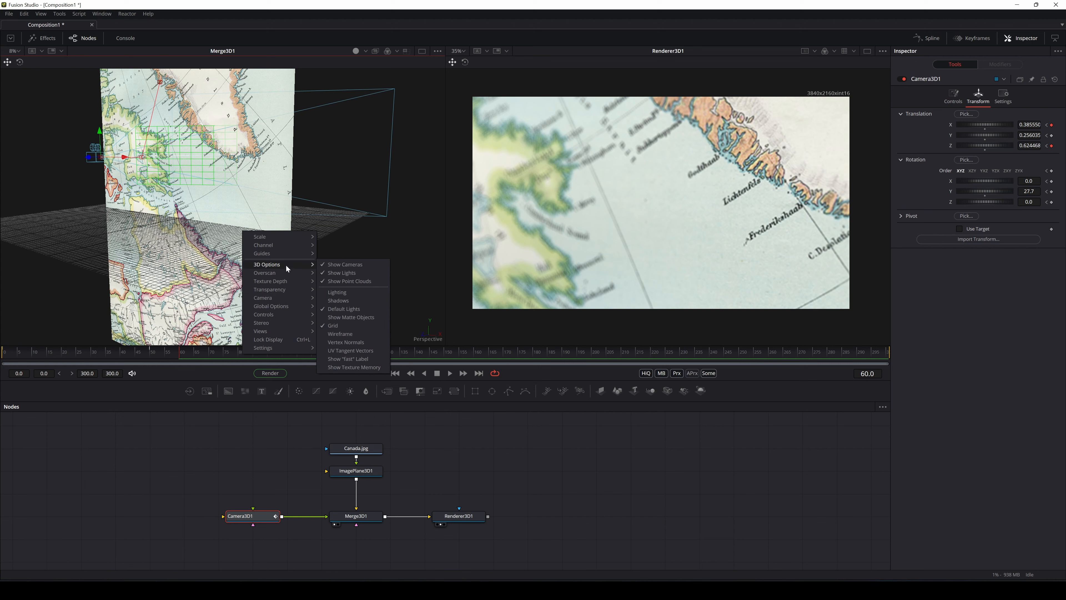
pyautogui.click(331, 325)
# Step: At frame 60, set the camera's Y translation to about -0.0667 with a keyframe and keyframe its X, Y and Z rotation
pyautogui.moveTo(332, 230); pyautogui.dragTo(176, 252)
pyautogui.click(1052, 135)
pyautogui.moveTo(985, 135); pyautogui.dragTo(966, 136)
pyautogui.click(1052, 181)
pyautogui.click(1052, 192)
pyautogui.click(1052, 203)
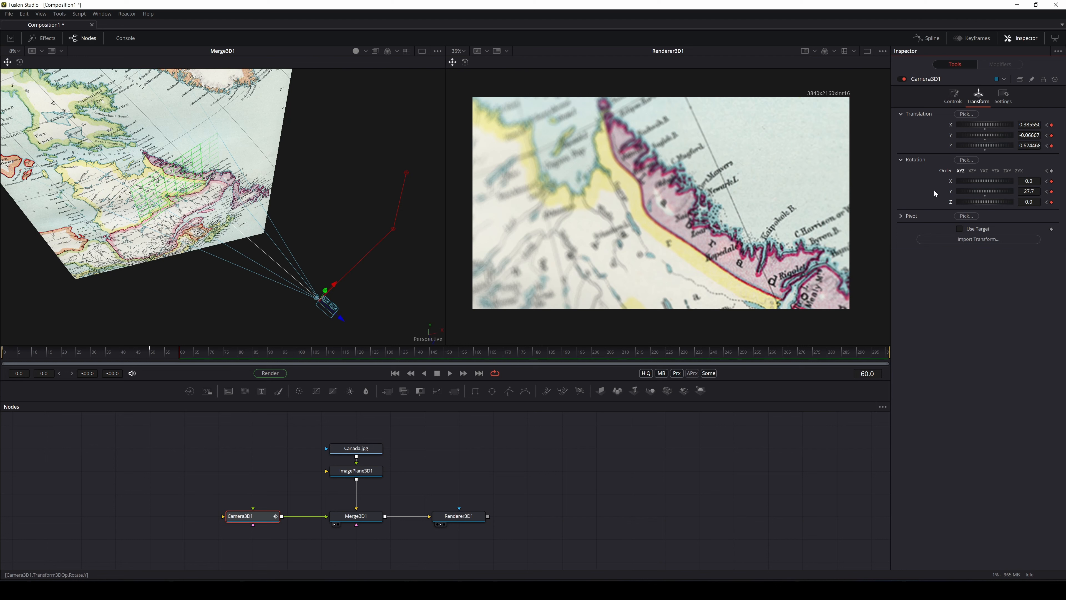
# Step: Try a camera Y rotation of 29.7 at frame 60
pyautogui.rightClick(930, 191)
pyautogui.click(916, 343)
pyautogui.rightClick(925, 191)
pyautogui.click(951, 206)
pyautogui.moveTo(182, 356)
pyautogui.mouseDown()
pyautogui.moveTo(151, 353)
pyautogui.moveTo(180, 356)
pyautogui.mouseUp()
pyautogui.moveTo(1029, 192); pyautogui.dragTo(1038, 192)
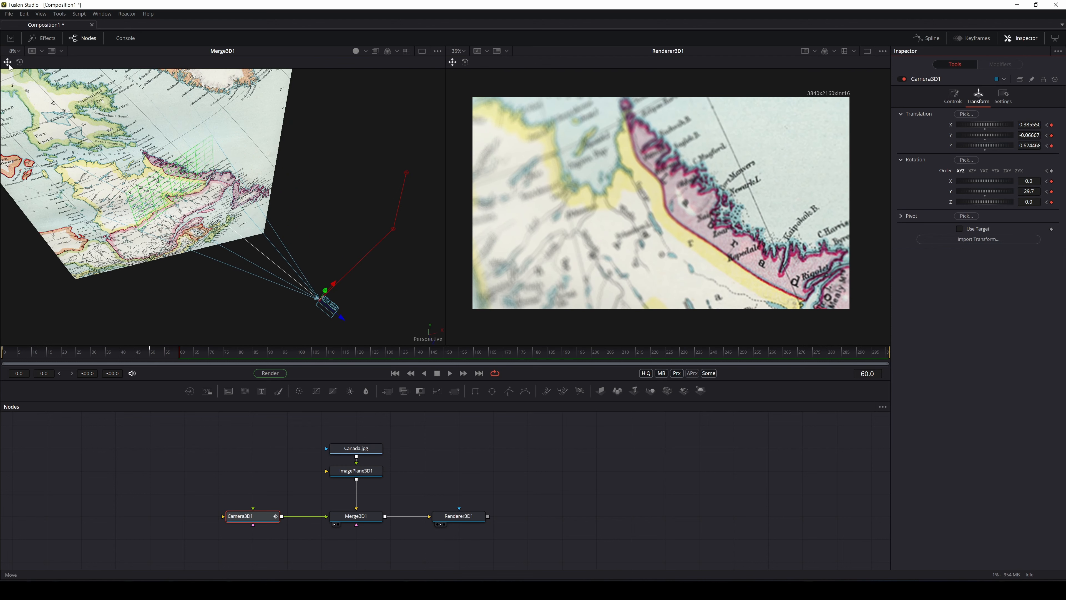
# Step: Move the camera at frame 60 to about X -0.271 and Z 0.5576, and turn it to a Y rotation of about -31.54
pyautogui.moveTo(334, 284); pyautogui.dragTo(290, 326)
pyautogui.click(20, 62)
pyautogui.click(7, 62)
pyautogui.moveTo(277, 230); pyautogui.dragTo(279, 116)
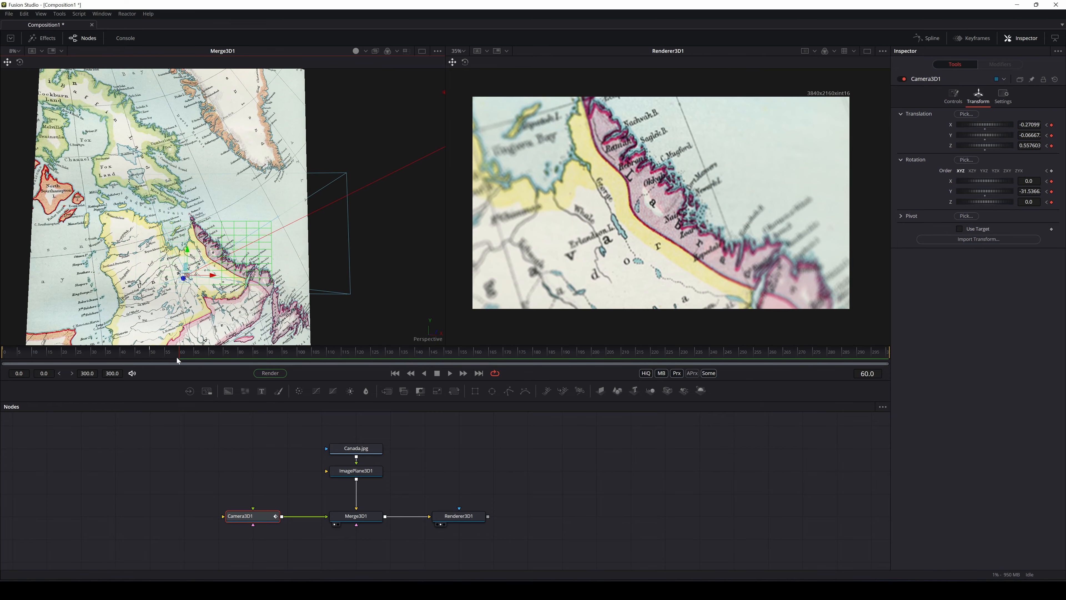
# Step: Keyframe the camera's focal plane at frame 50 and set it to 0.681 at frame 60
pyautogui.moveTo(177, 359)
pyautogui.mouseDown()
pyautogui.moveTo(149, 358)
pyautogui.moveTo(180, 357)
pyautogui.mouseUp()
pyautogui.moveTo(181, 357); pyautogui.dragTo(153, 354)
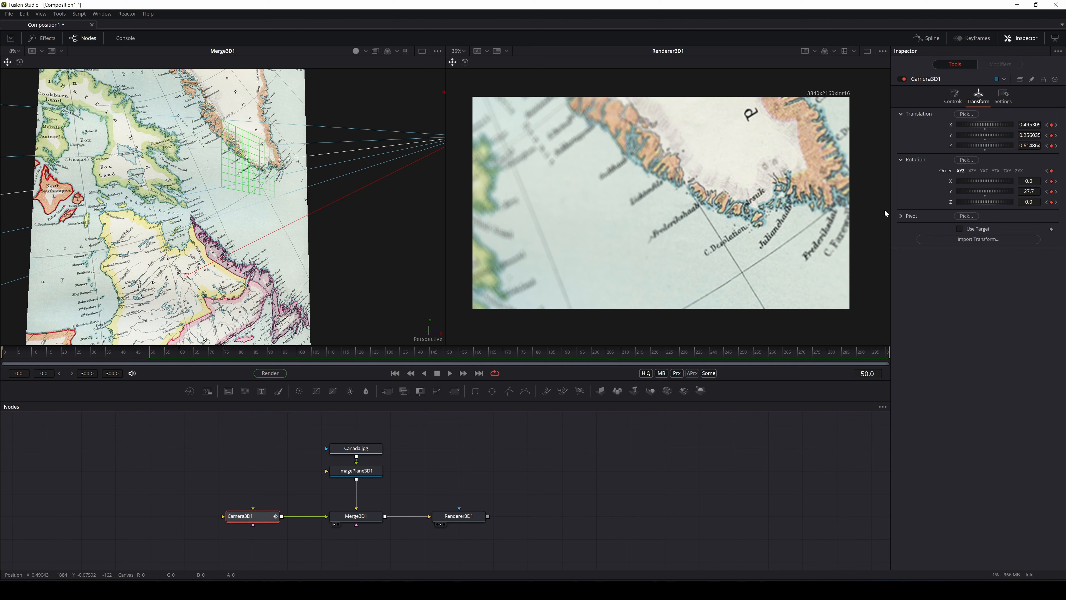
pyautogui.click(953, 95)
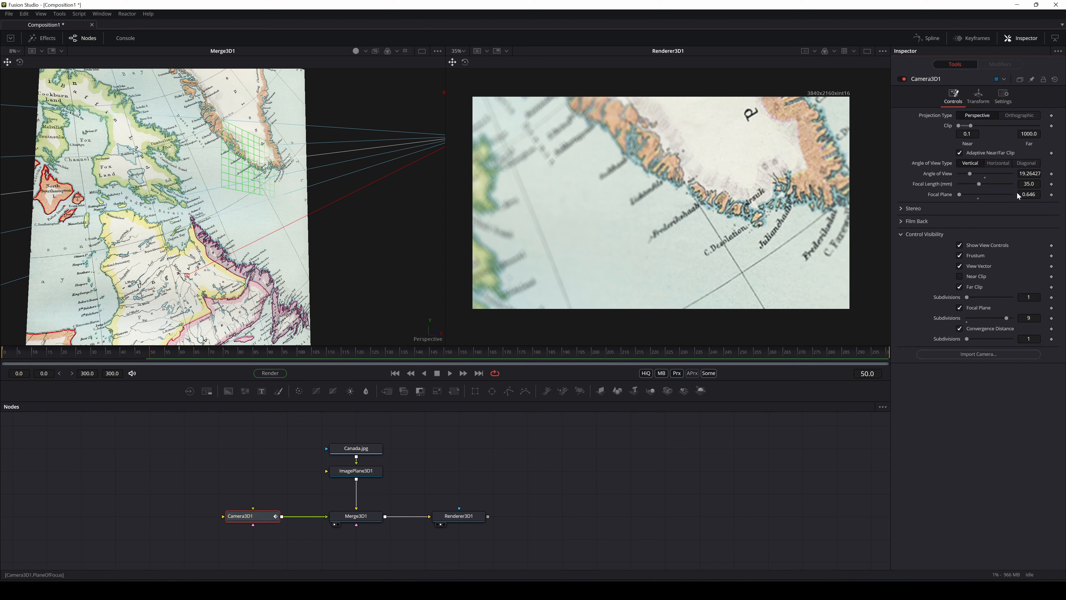
pyautogui.click(1051, 195)
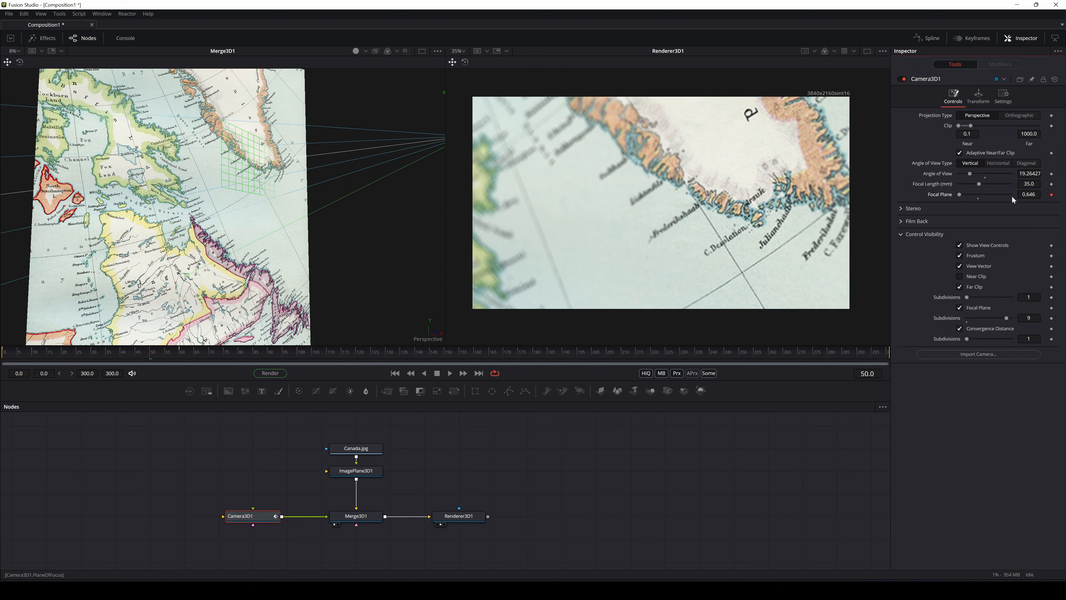
pyautogui.click(179, 353)
pyautogui.moveTo(1029, 195); pyautogui.dragTo(1041, 194)
# Step: Try pulling the camera back from the map at frame 55, and preview the move from frame 50
pyautogui.moveTo(180, 353)
pyautogui.mouseDown()
pyautogui.moveTo(145, 354)
pyautogui.moveTo(188, 359)
pyautogui.moveTo(166, 358)
pyautogui.mouseUp()
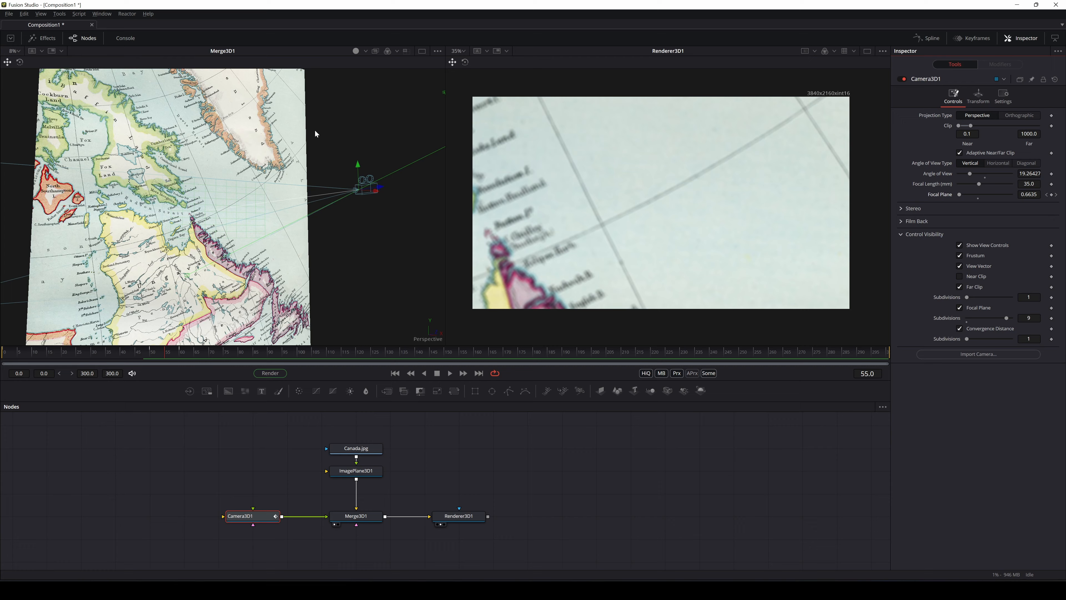
pyautogui.moveTo(314, 139); pyautogui.dragTo(281, 236)
pyautogui.scroll(-2, 313, 131)
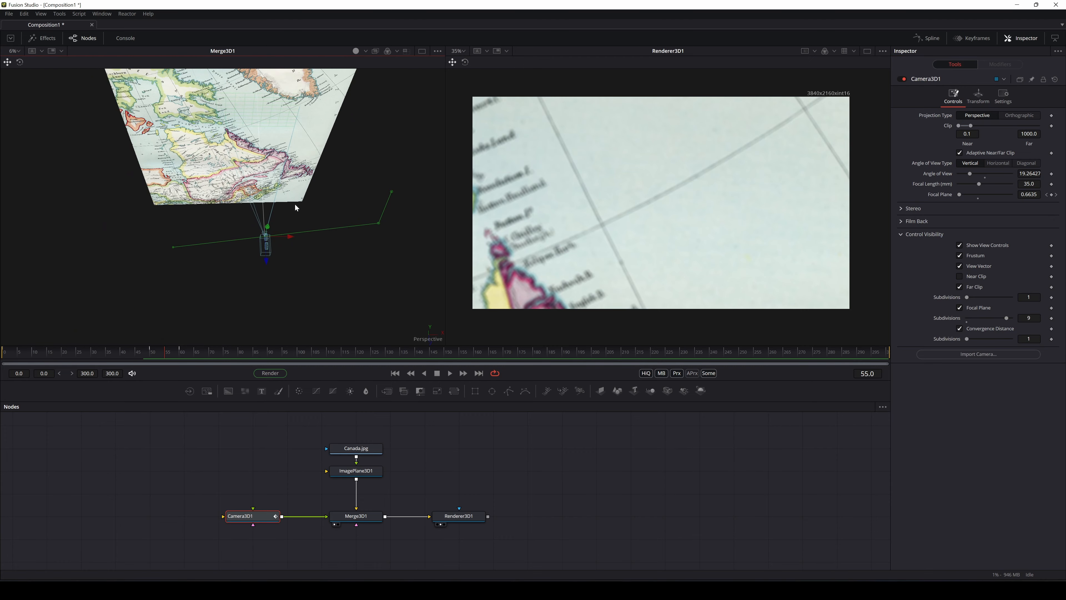
pyautogui.moveTo(267, 259); pyautogui.dragTo(263, 375)
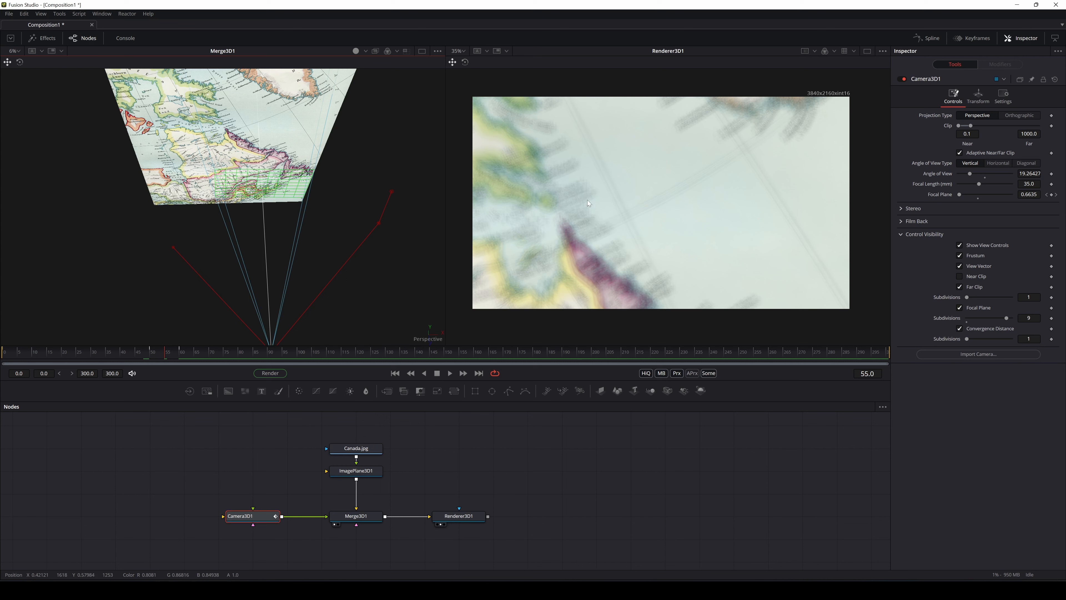
pyautogui.click(161, 354)
pyautogui.moveTo(161, 354)
pyautogui.mouseDown()
pyautogui.moveTo(150, 355)
pyautogui.moveTo(186, 357)
pyautogui.moveTo(152, 356)
pyautogui.mouseUp()
pyautogui.press('space')
pyautogui.press('space')
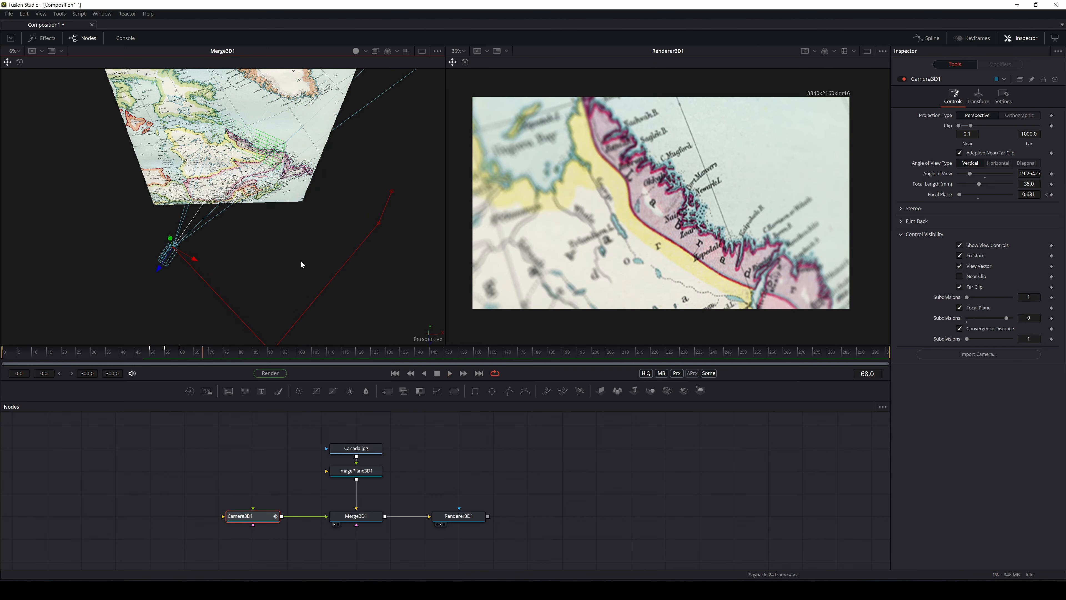
# Step: Undo the camera's pull-back at frame 55
pyautogui.click(150, 353)
pyautogui.moveTo(150, 352)
pyautogui.mouseDown()
pyautogui.moveTo(176, 353)
pyautogui.moveTo(164, 353)
pyautogui.mouseUp()
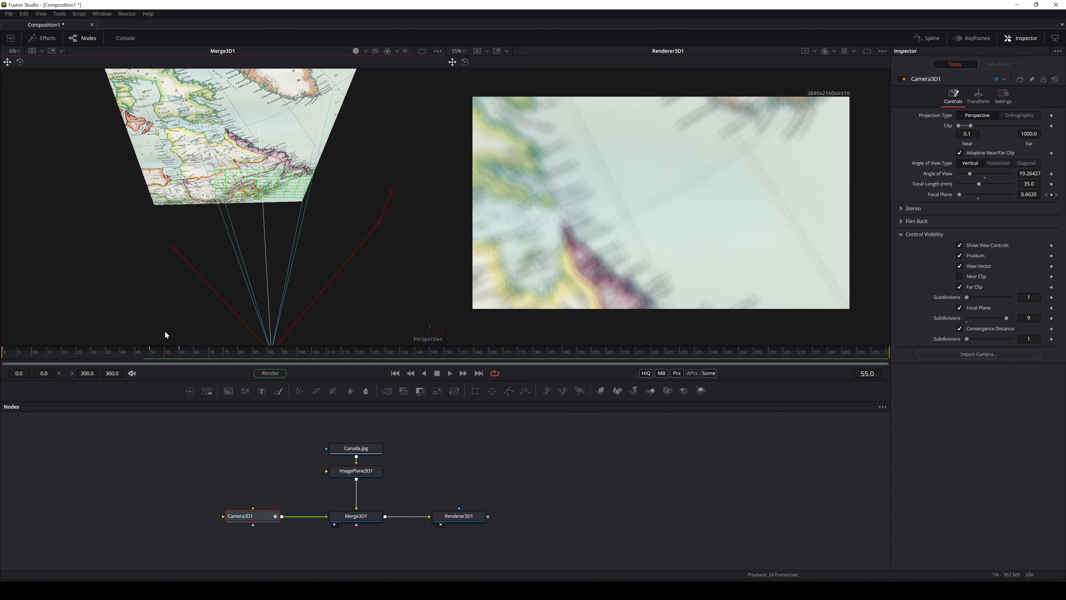
pyautogui.hotkey('ctrl', 'z')
pyautogui.hotkey('ctrl', 'z')
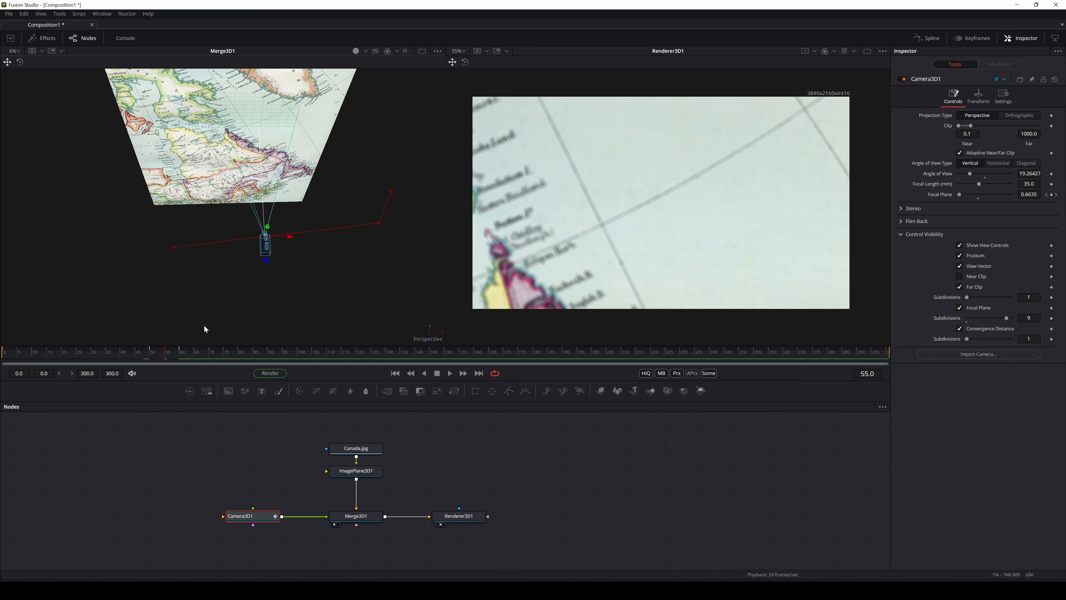
# Step: Keyframe the camera's 35.0 mm focal length at frames 50 and 60
pyautogui.moveTo(175, 354)
pyautogui.mouseDown()
pyautogui.moveTo(149, 353)
pyautogui.moveTo(178, 359)
pyautogui.moveTo(167, 359)
pyautogui.mouseUp()
pyautogui.moveTo(159, 355); pyautogui.dragTo(151, 354)
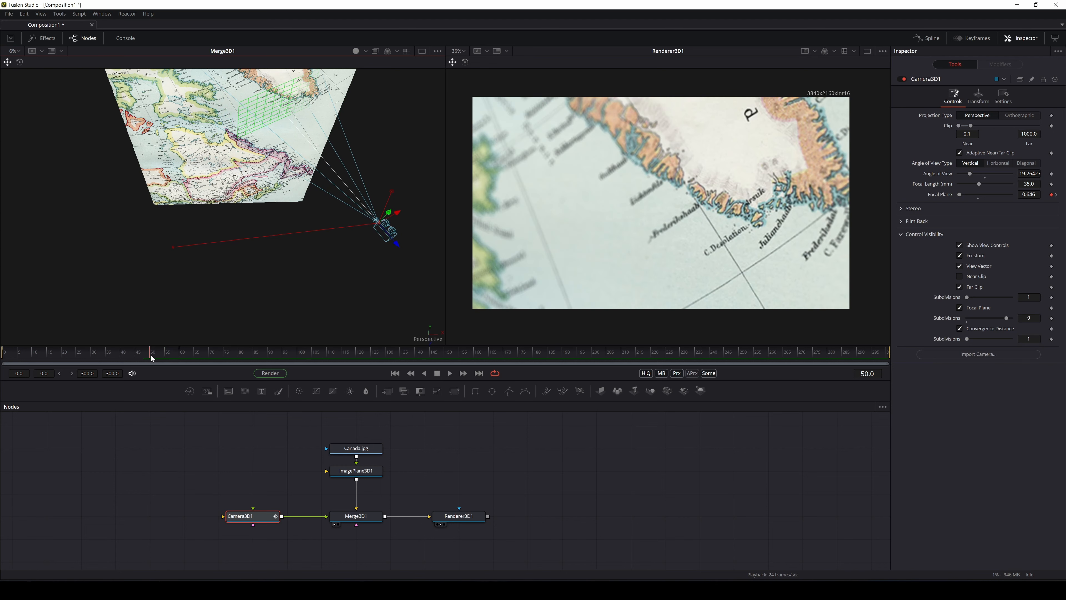
pyautogui.click(1051, 184)
pyautogui.click(181, 353)
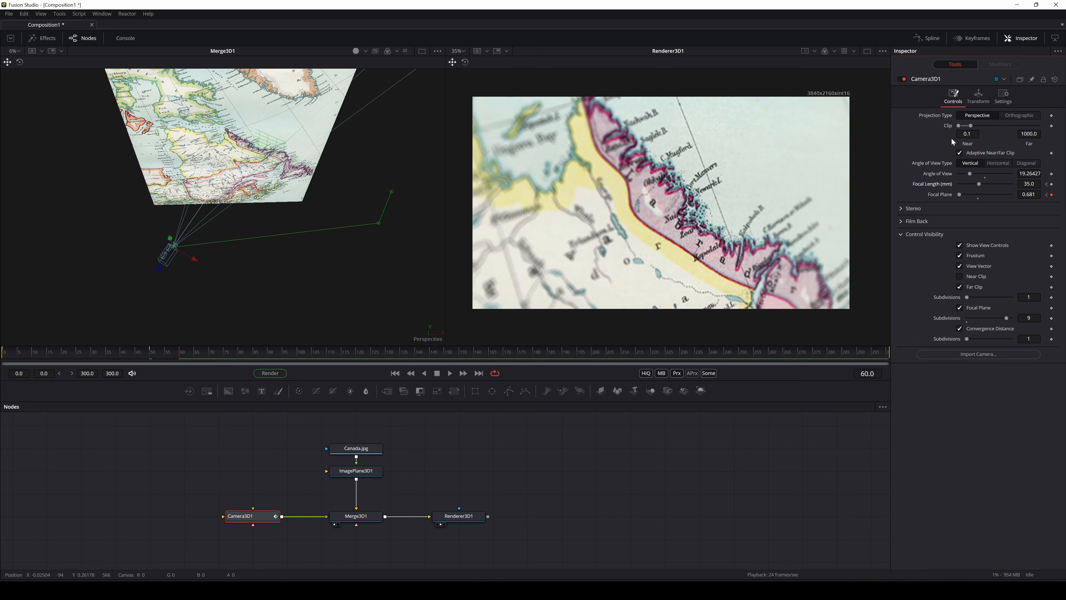
pyautogui.click(1053, 186)
# Step: Try a 21.0 mm camera focal length at frame 55 and preview the move from frame 50
pyautogui.click(162, 354)
pyautogui.moveTo(163, 354); pyautogui.dragTo(165, 354)
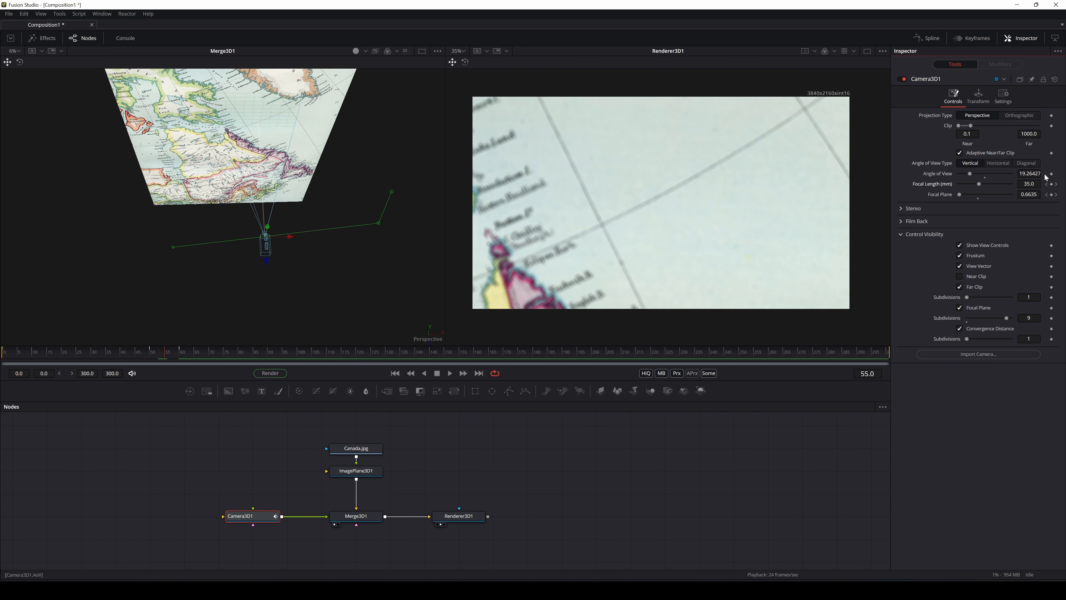
pyautogui.moveTo(1030, 184)
pyautogui.mouseDown()
pyautogui.moveTo(1000, 184)
pyautogui.moveTo(1025, 184)
pyautogui.moveTo(1014, 184)
pyautogui.mouseUp()
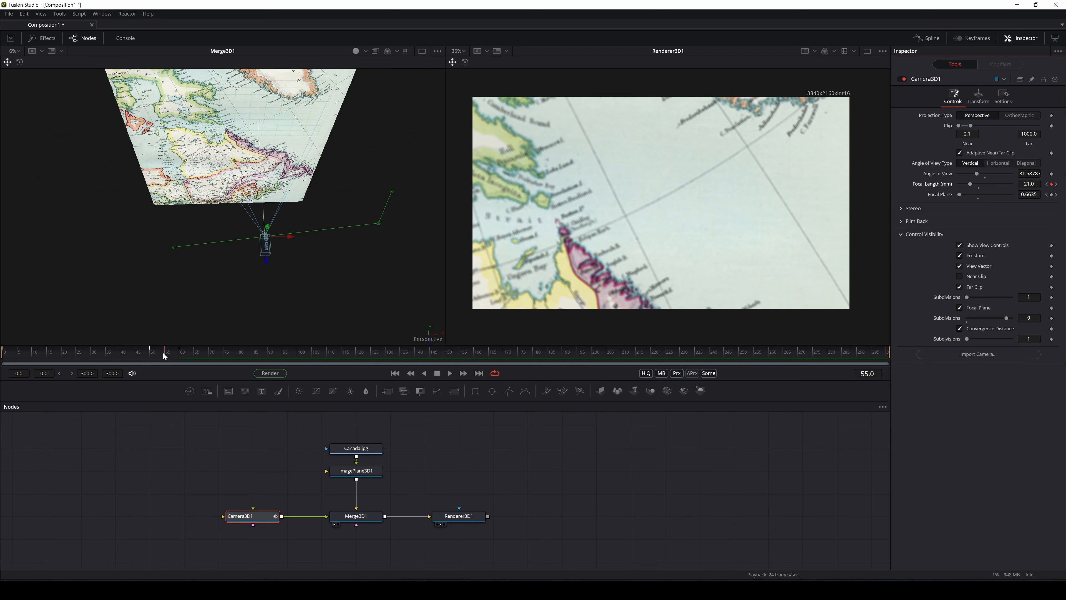
pyautogui.moveTo(163, 353)
pyautogui.mouseDown()
pyautogui.moveTo(152, 355)
pyautogui.moveTo(187, 357)
pyautogui.moveTo(152, 358)
pyautogui.mouseUp()
pyautogui.press('space')
pyautogui.press('space')
pyautogui.moveTo(152, 357)
pyautogui.mouseDown()
pyautogui.moveTo(180, 354)
pyautogui.moveTo(152, 354)
pyautogui.mouseUp()
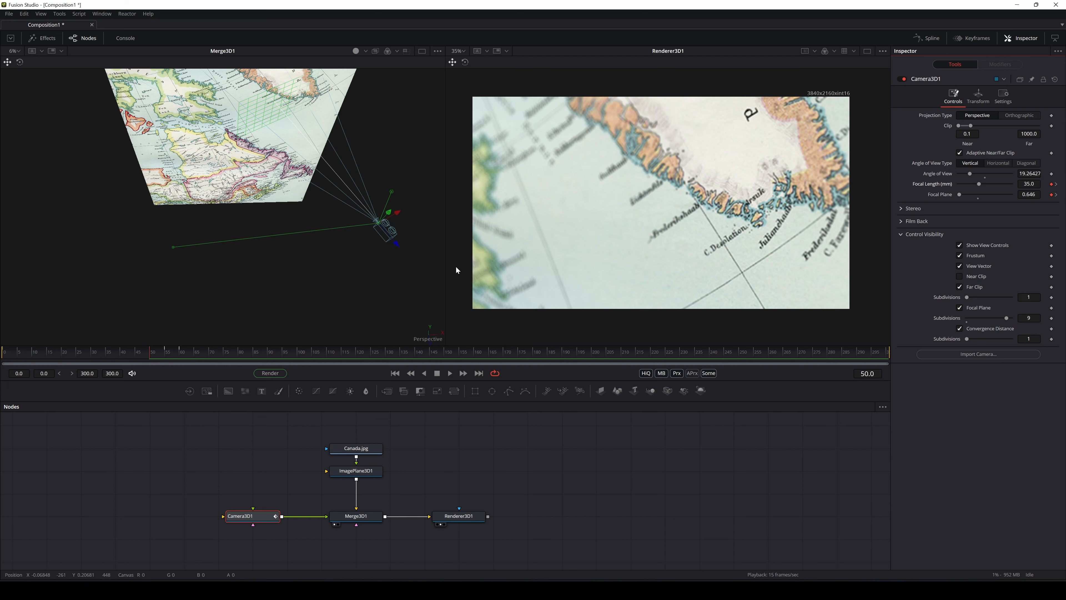
# Step: Remove the camera's focal length keyframe at frame 55
pyautogui.moveTo(540, 196); pyautogui.dragTo(526, 200)
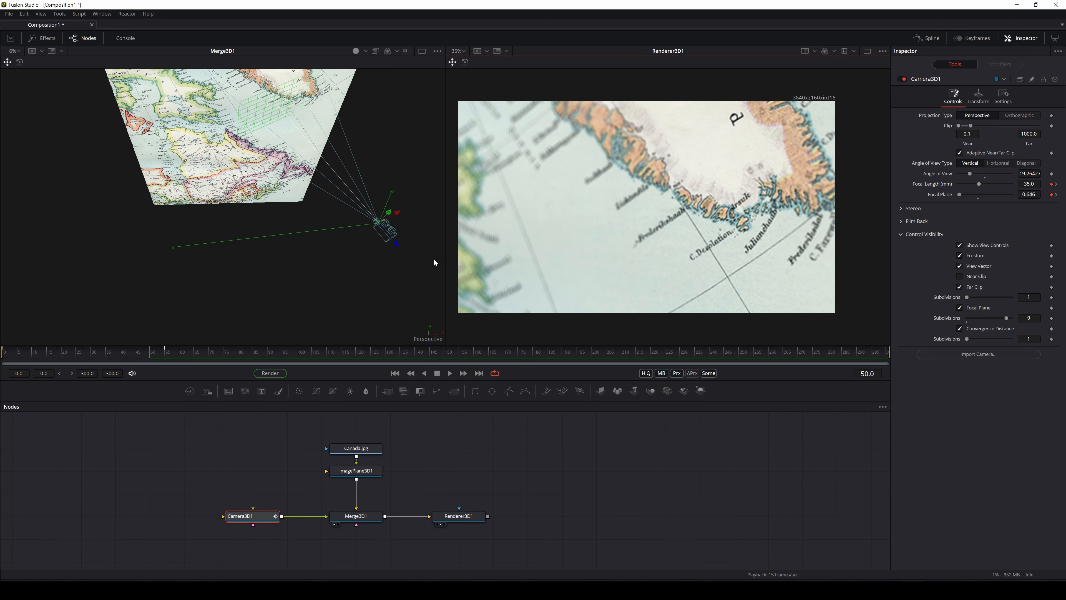
pyautogui.moveTo(153, 356)
pyautogui.mouseDown()
pyautogui.moveTo(185, 356)
pyautogui.moveTo(142, 354)
pyautogui.moveTo(182, 353)
pyautogui.moveTo(167, 352)
pyautogui.mouseUp()
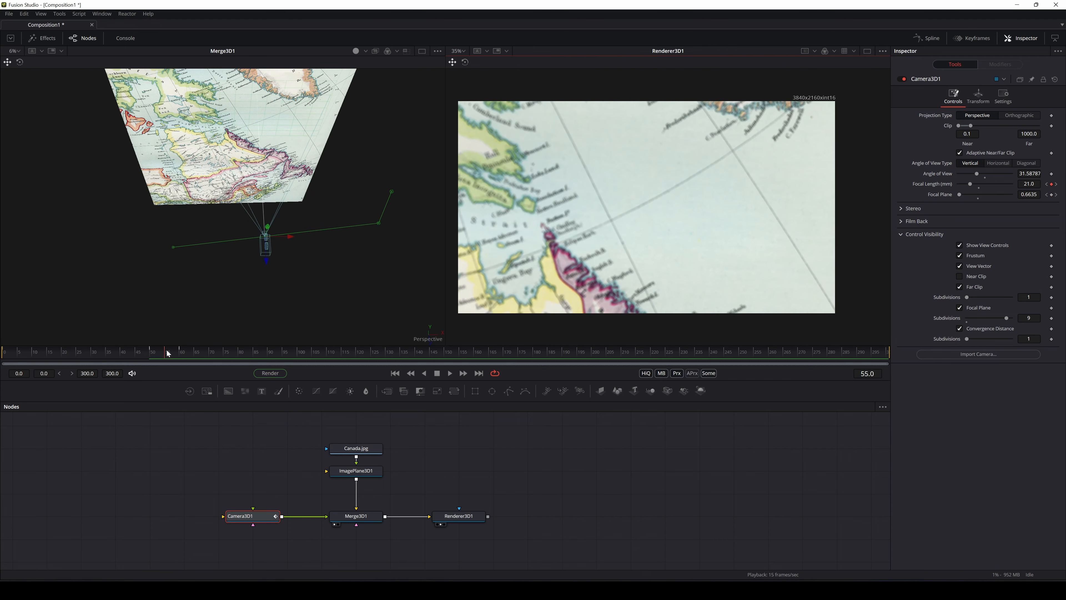
pyautogui.click(1051, 184)
# Step: Play back the camera move from frame 50 several times to check the transition, and return to frame 50
pyautogui.moveTo(171, 361); pyautogui.dragTo(150, 358)
pyautogui.press('space')
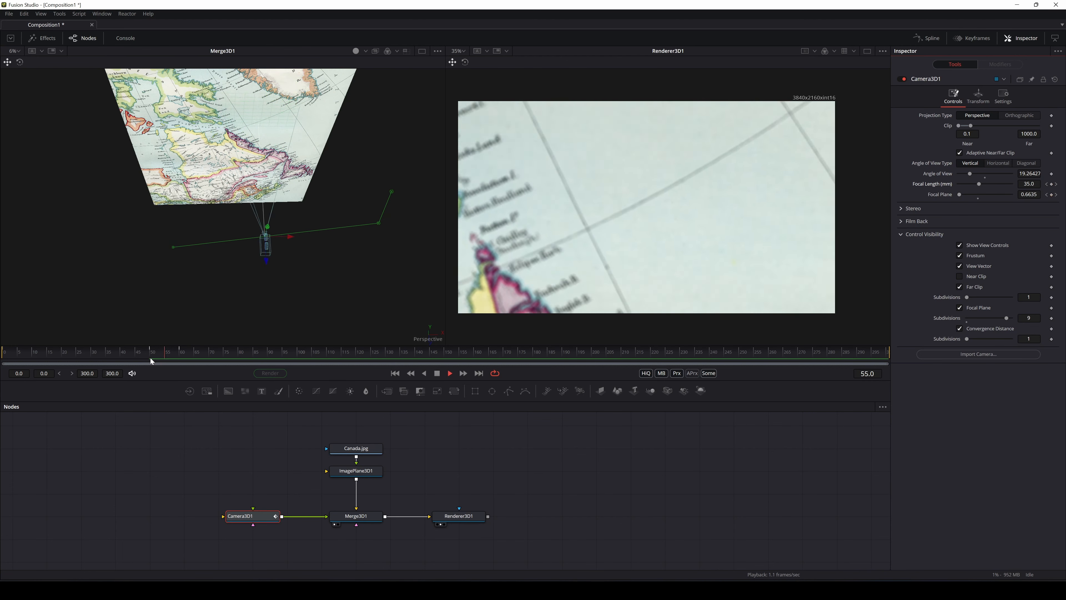
pyautogui.press('space')
pyautogui.press('space')
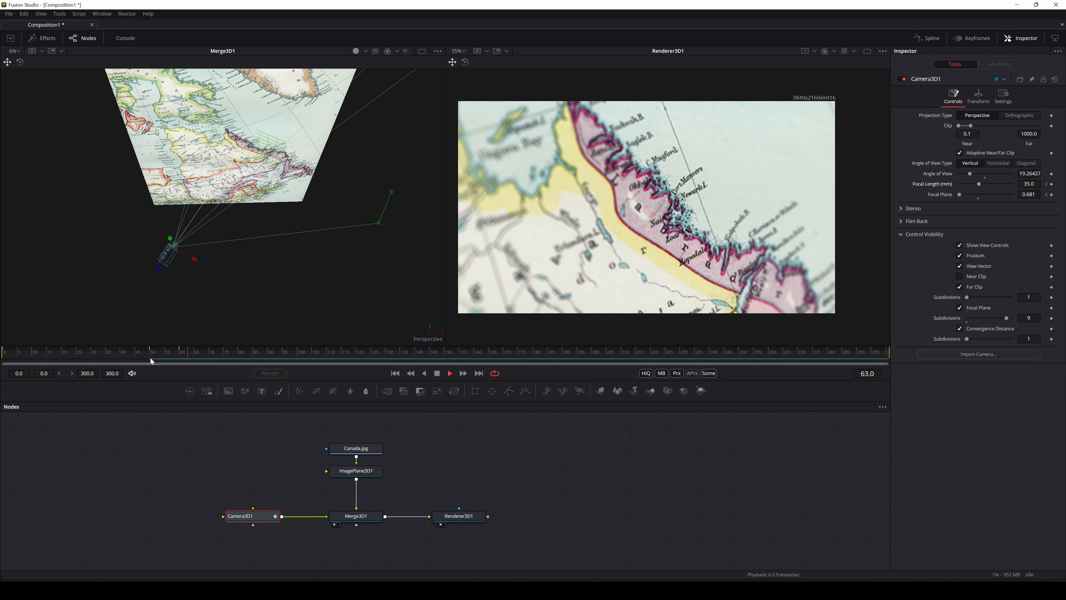
pyautogui.press('space')
pyautogui.press('space')
pyautogui.press('space')
pyautogui.moveTo(186, 350); pyautogui.dragTo(153, 358)
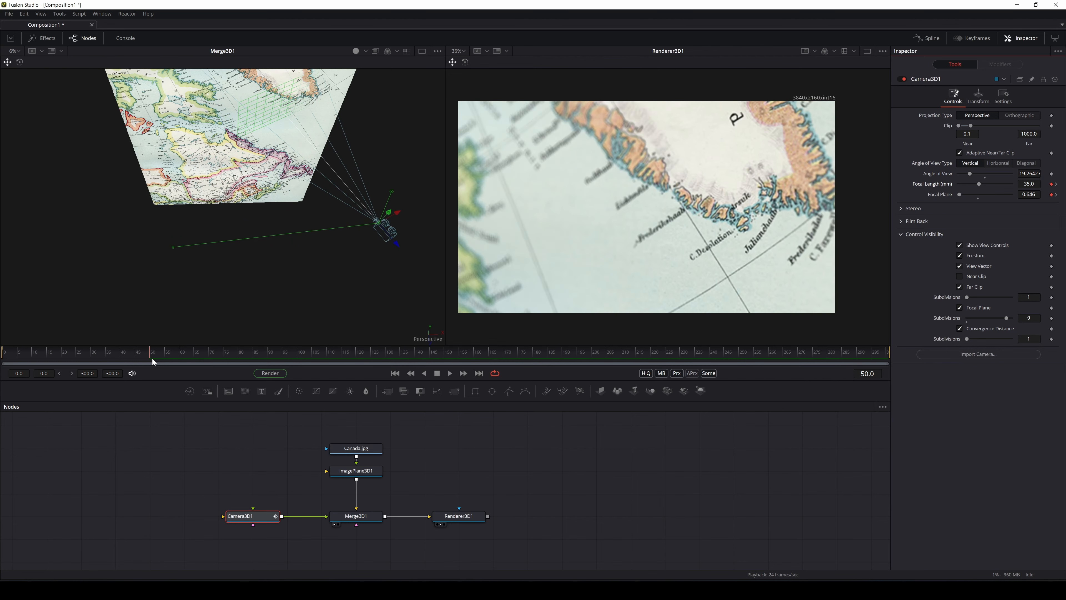
# Step: Open the Spline editor, show all animation curves of Camera3D1, and select the Focal Length curve
pyautogui.click(926, 38)
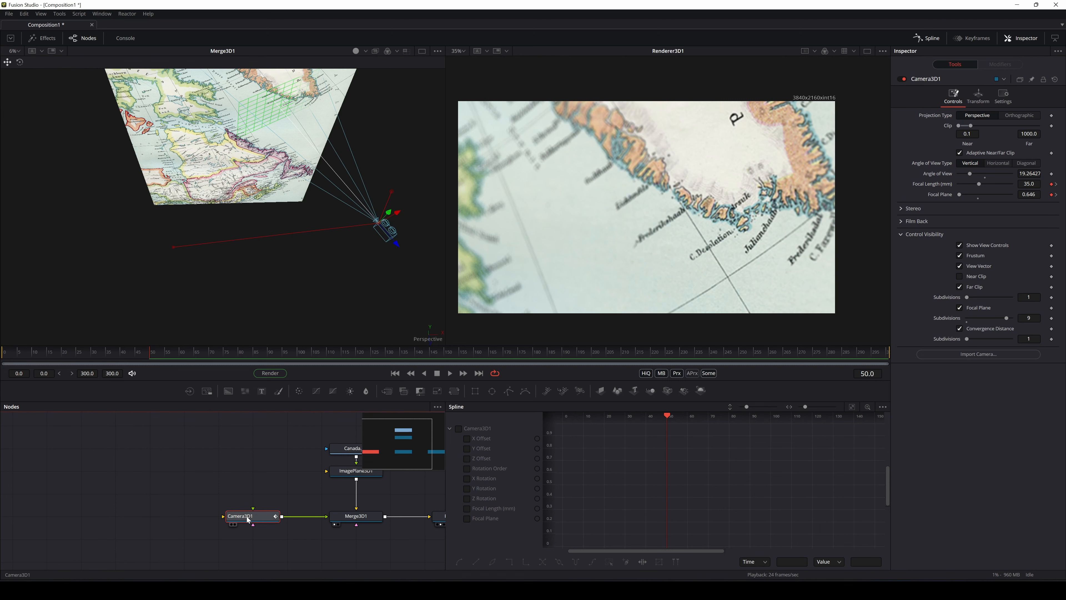
pyautogui.scroll(-4, 604, 465)
pyautogui.scroll(8, 615, 470)
pyautogui.click(457, 429)
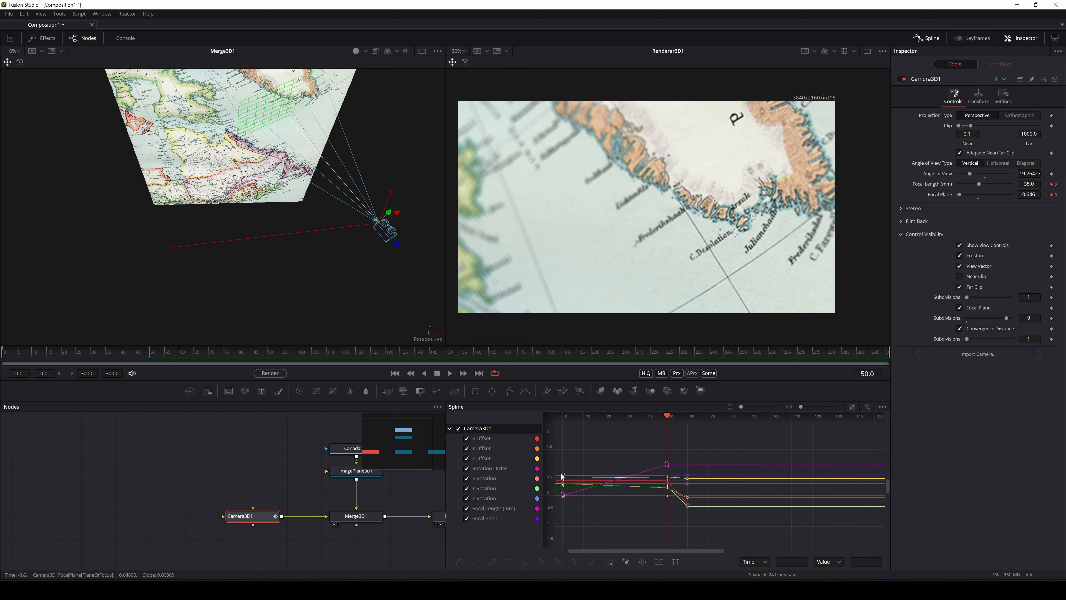
pyautogui.scroll(5, 679, 470)
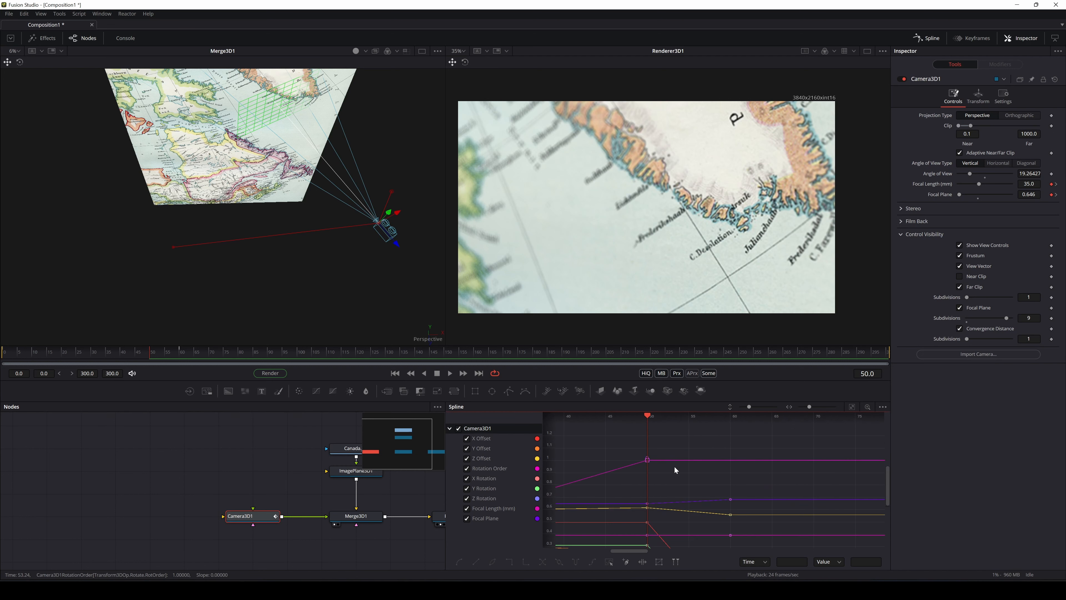
pyautogui.moveTo(669, 474); pyautogui.dragTo(667, 441)
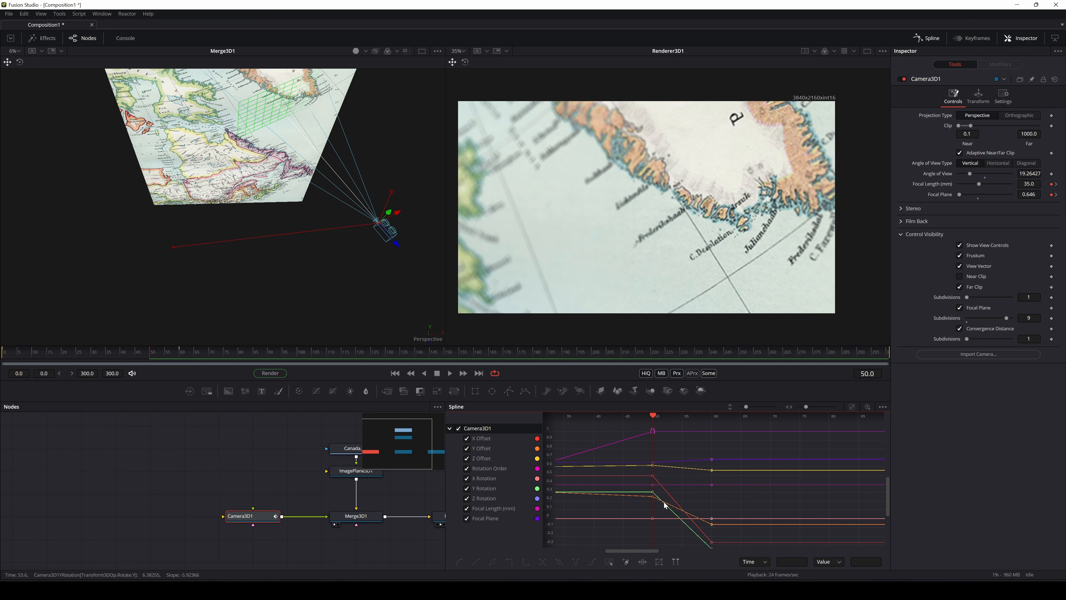
pyautogui.moveTo(599, 478); pyautogui.dragTo(819, 465)
pyautogui.click(493, 509)
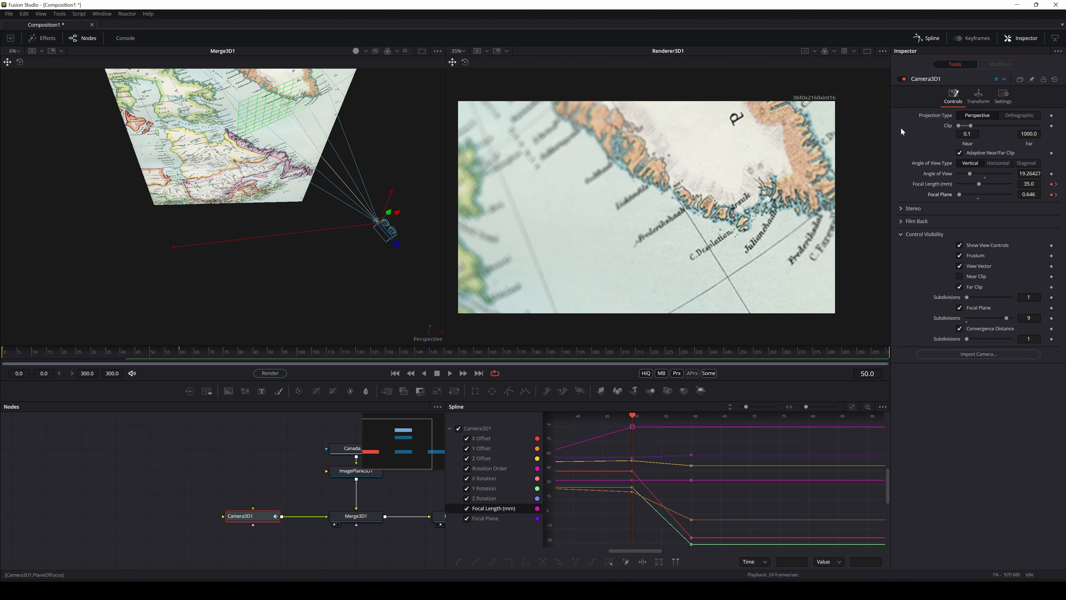
# Step: Show the camera's transform settings and hide its Rotation Order curve in the Spline editor
pyautogui.click(978, 96)
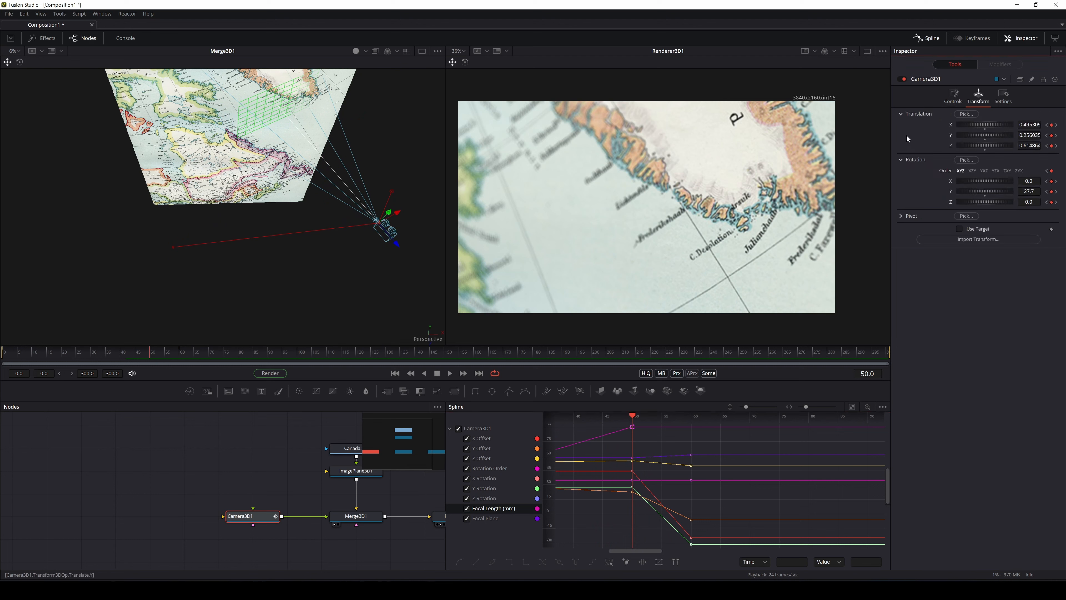
pyautogui.click(468, 470)
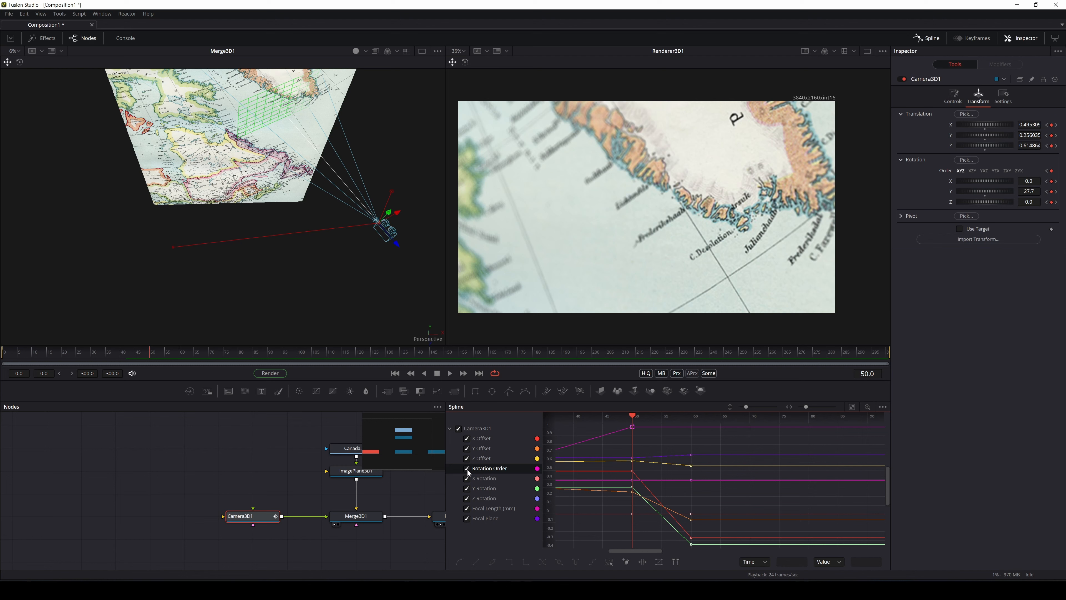
pyautogui.click(467, 470)
# Step: Hide the Focal Length and Focal Plane curves, leaving only the camera's offset and rotation curves in the Spline editor
pyautogui.click(480, 439)
pyautogui.click(482, 450)
pyautogui.click(482, 460)
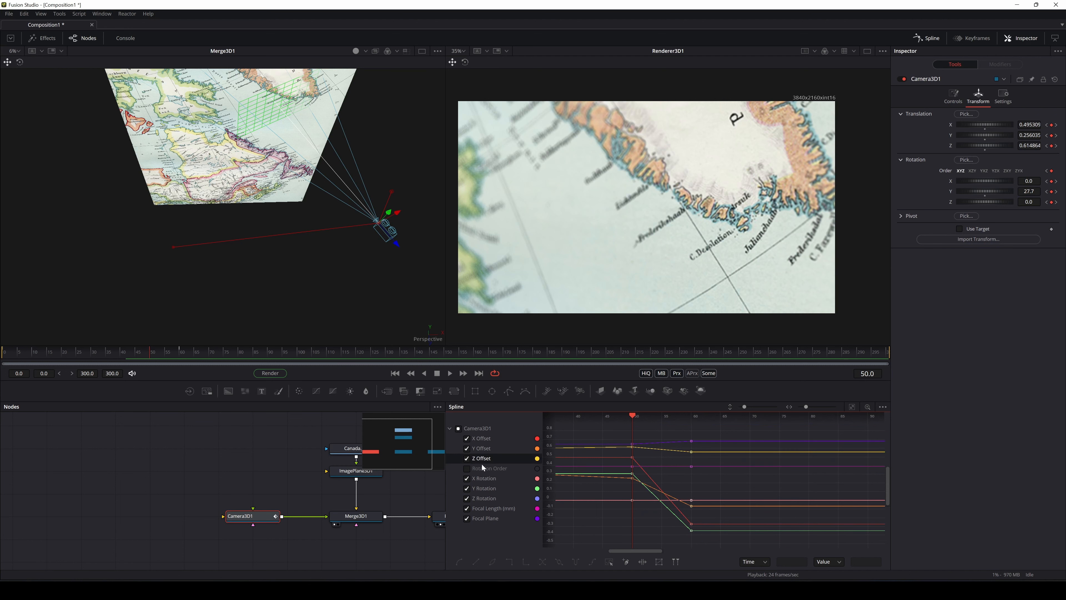
pyautogui.click(484, 479)
pyautogui.click(484, 488)
pyautogui.click(493, 498)
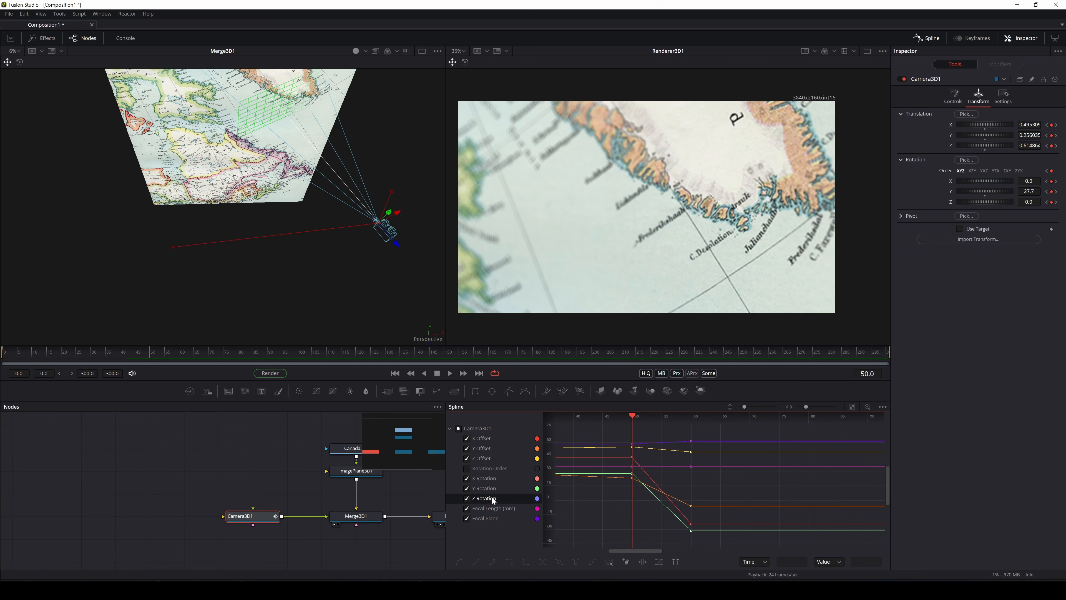
pyautogui.click(467, 508)
pyautogui.click(467, 519)
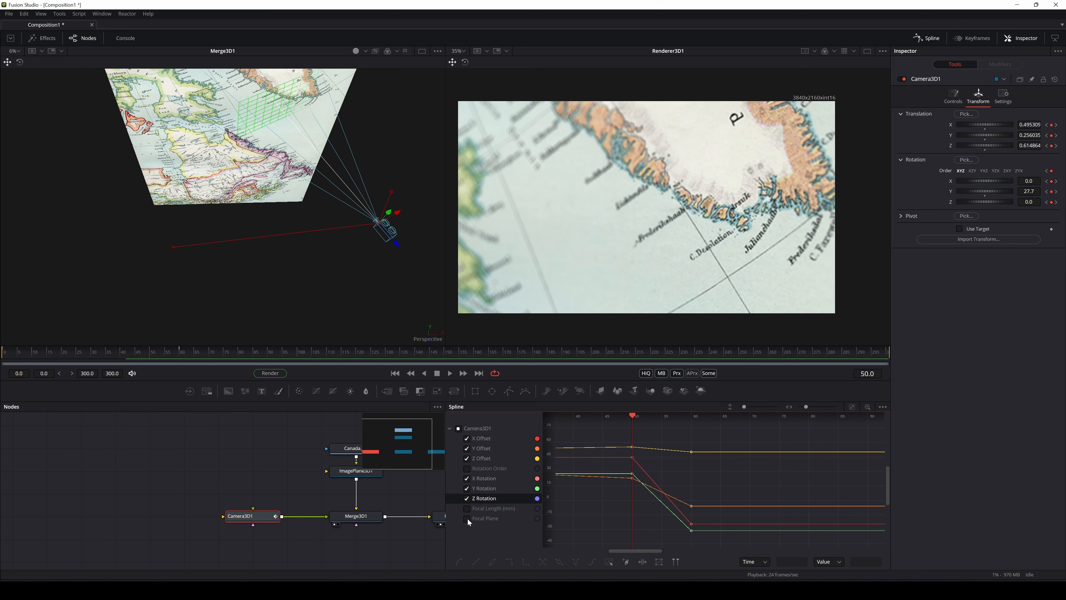
# Step: Go to frame 60 and smooth all of the camera's offset and rotation keyframes there
pyautogui.click(632, 423)
pyautogui.moveTo(633, 424); pyautogui.dragTo(691, 435)
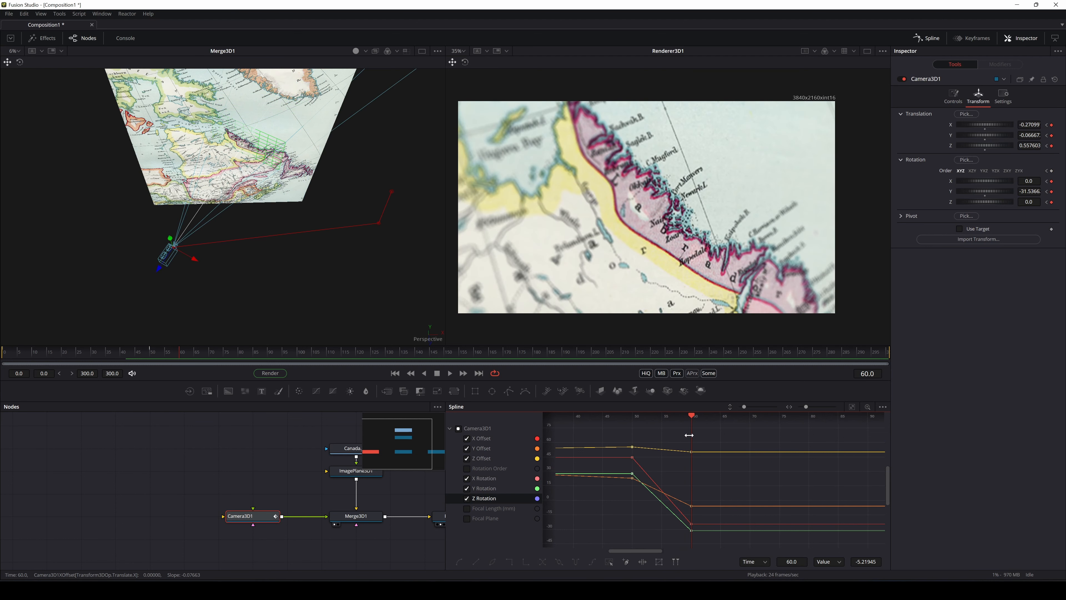
pyautogui.moveTo(692, 484); pyautogui.dragTo(681, 530)
pyautogui.moveTo(723, 433); pyautogui.dragTo(671, 545)
pyautogui.click(459, 562)
# Step: Smooth the camera's offset and rotation keyframes at frame 50 and check their spline handles
pyautogui.moveTo(615, 433); pyautogui.dragTo(647, 495)
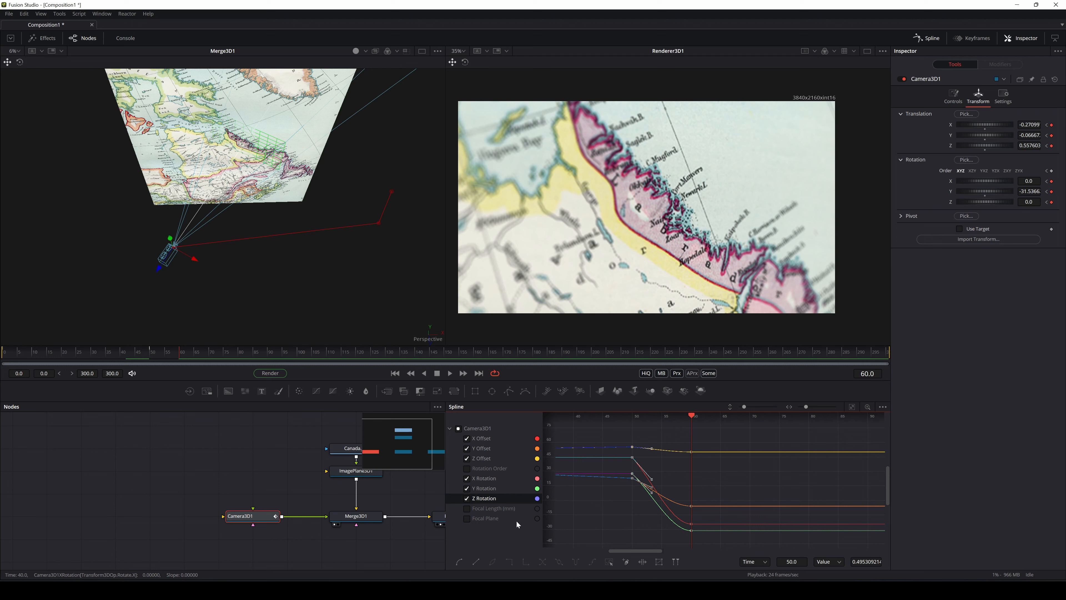
pyautogui.click(458, 562)
pyautogui.moveTo(599, 490); pyautogui.dragTo(641, 494)
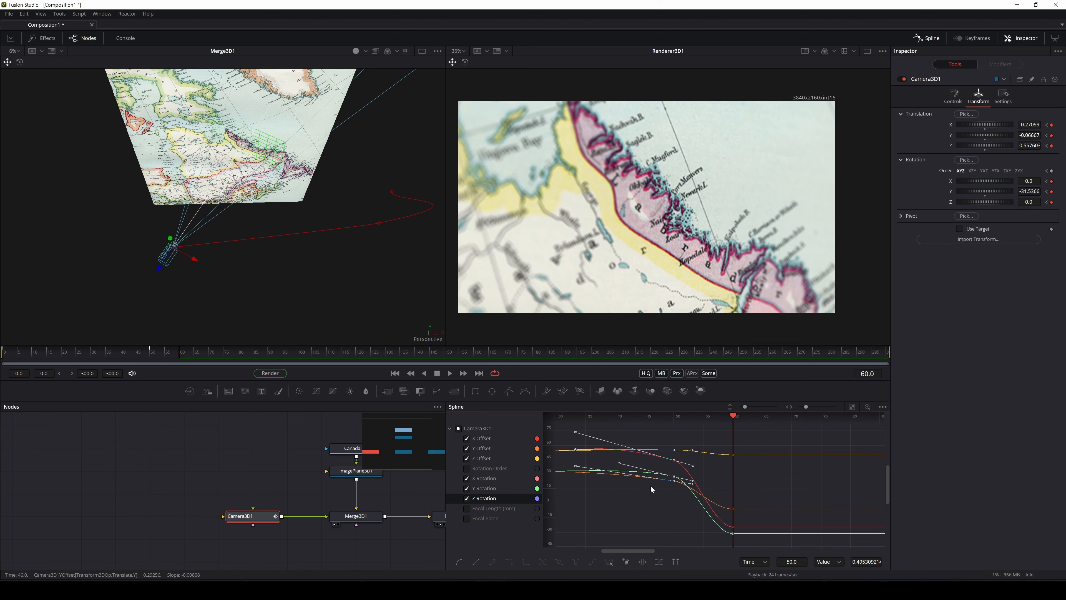
pyautogui.click(612, 478)
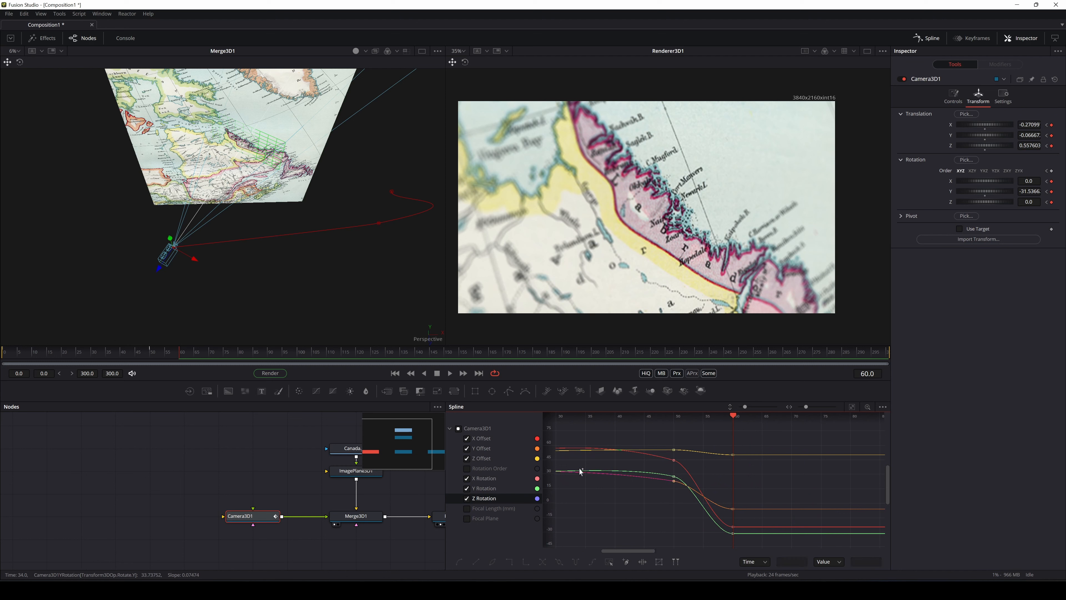
pyautogui.click(673, 481)
pyautogui.moveTo(574, 468); pyautogui.dragTo(701, 494)
pyautogui.scroll(-4, 818, 478)
pyautogui.scroll(3, 807, 485)
pyautogui.scroll(2, 687, 504)
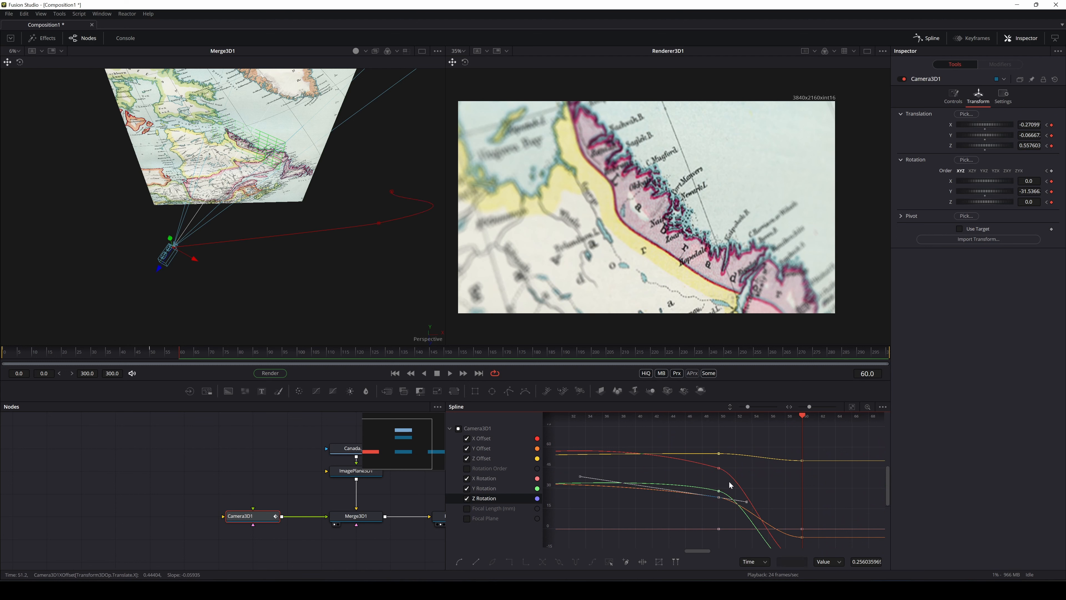
# Step: Play back the smoothed camera move from about frame 40 and scrub to frame 62 to check the transition
pyautogui.moveTo(185, 354); pyautogui.dragTo(122, 360)
pyautogui.press('space')
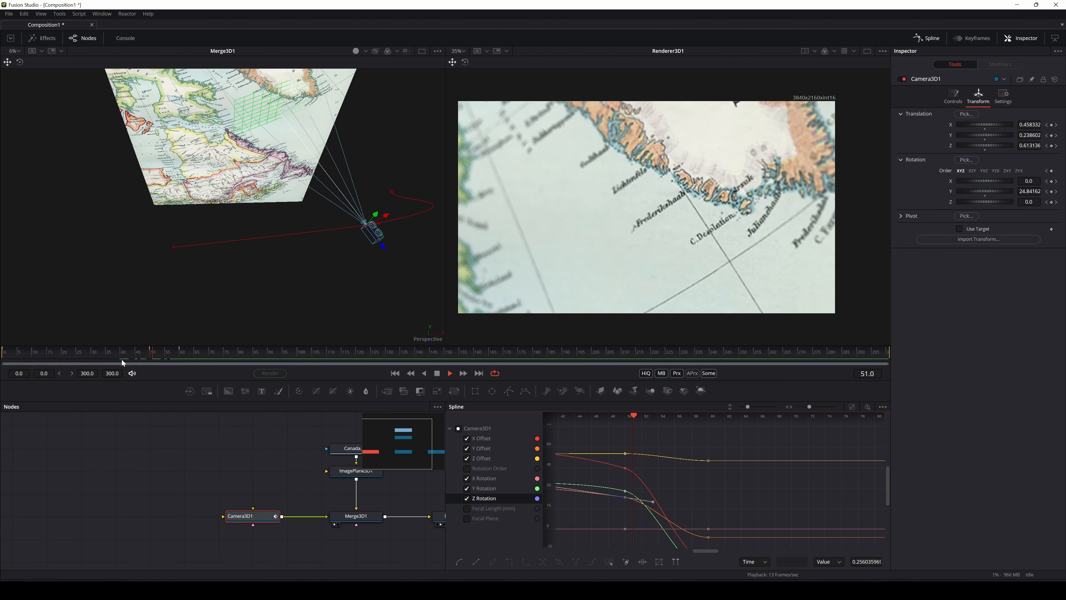
pyautogui.press('space')
pyautogui.moveTo(121, 359); pyautogui.dragTo(169, 358)
pyautogui.scroll(-3, 653, 492)
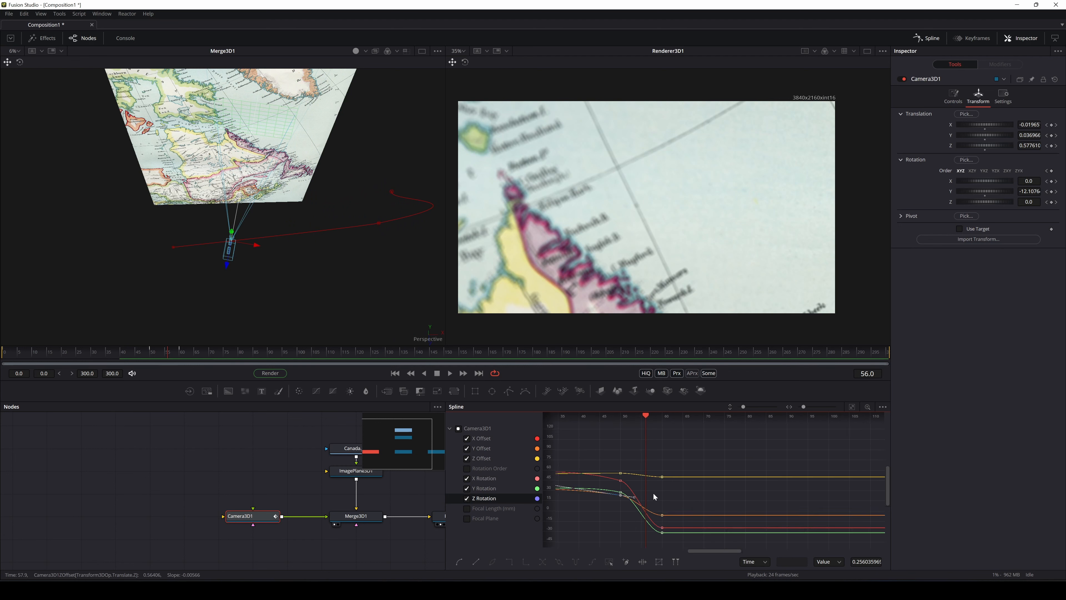
pyautogui.moveTo(639, 498); pyautogui.dragTo(642, 477)
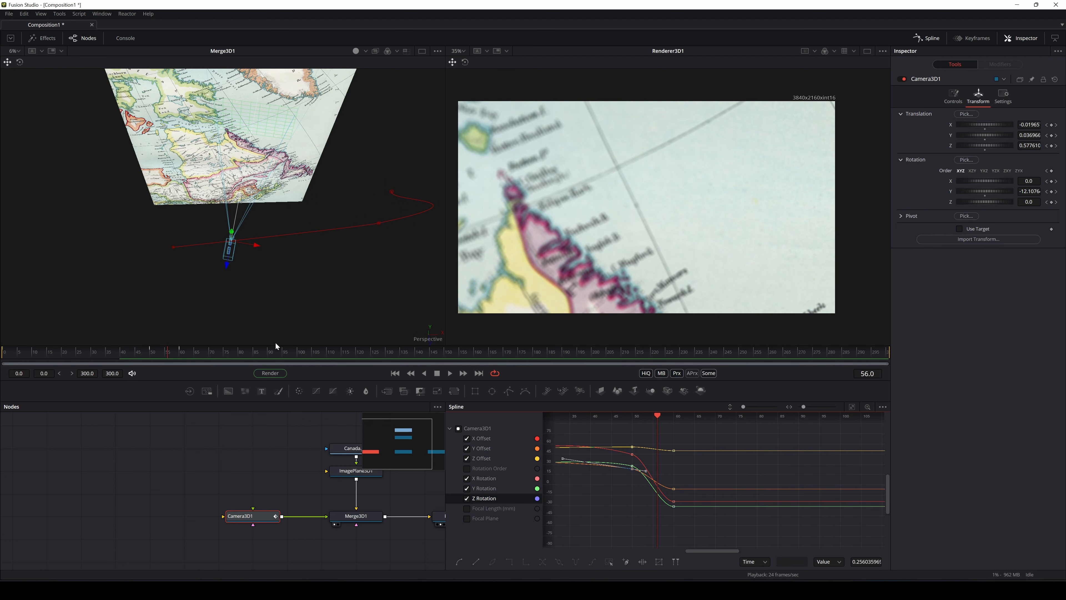
pyautogui.moveTo(168, 355)
pyautogui.mouseDown()
pyautogui.moveTo(132, 365)
pyautogui.moveTo(144, 354)
pyautogui.moveTo(185, 355)
pyautogui.mouseUp()
pyautogui.press('space')
pyautogui.press('space')
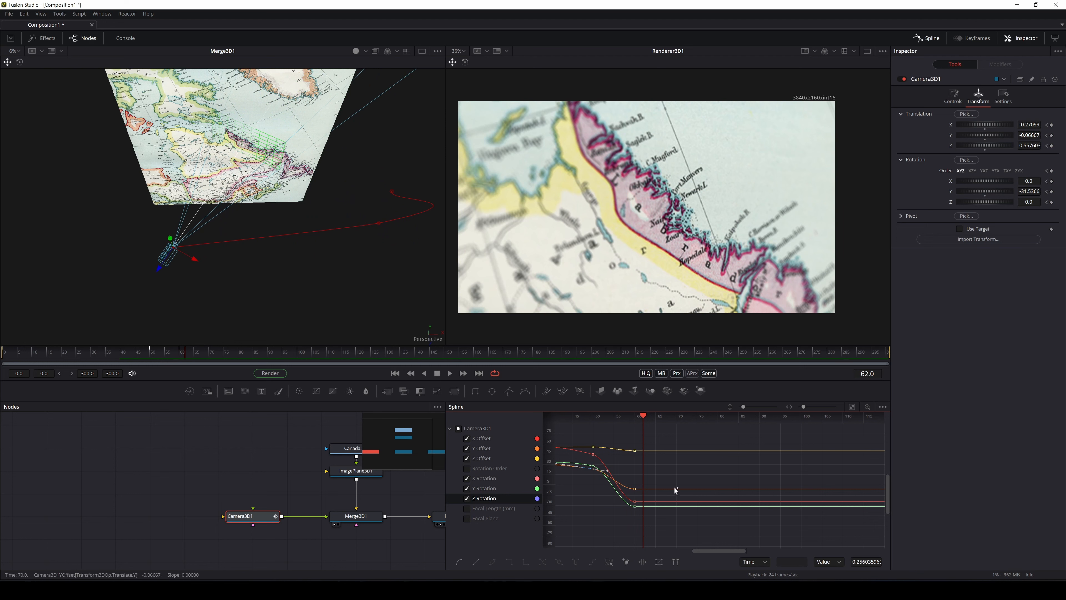
# Step: Lengthen the incoming spline handles at the frame 60 keyframes to ease the arrival, and play back from about frame 40
pyautogui.click(634, 507)
pyautogui.moveTo(619, 509); pyautogui.dragTo(609, 511)
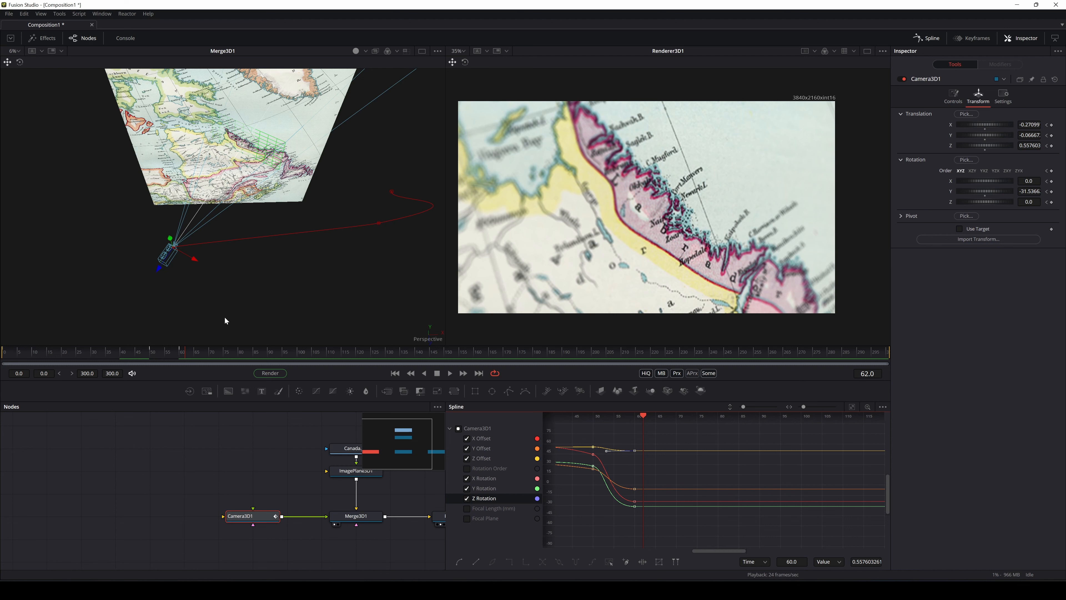
pyautogui.moveTo(187, 354); pyautogui.dragTo(124, 352)
pyautogui.press('space')
pyautogui.press('space')
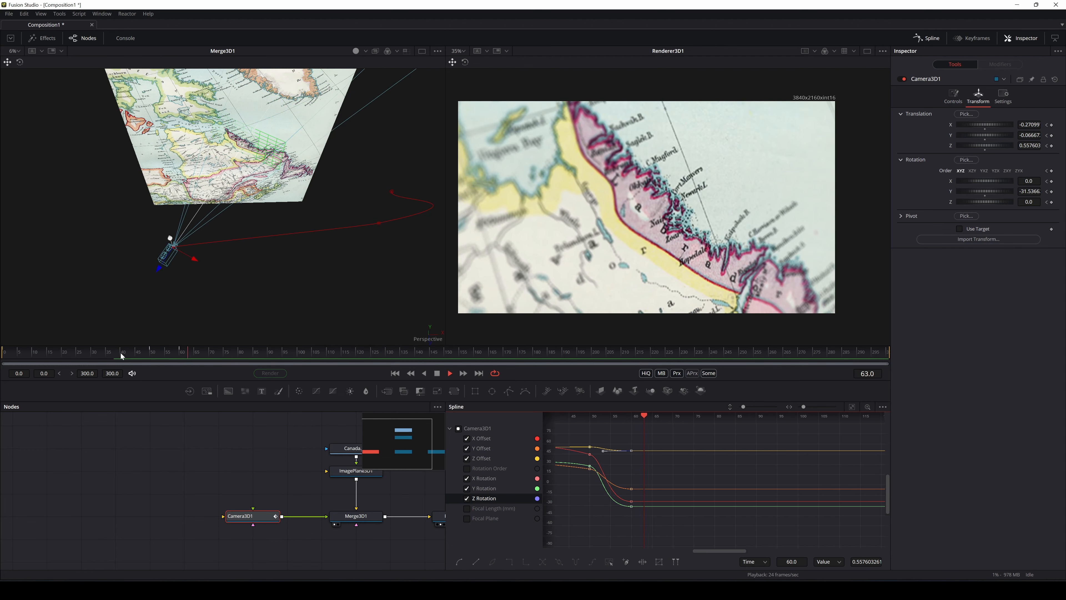
pyautogui.click(121, 353)
pyautogui.press('space')
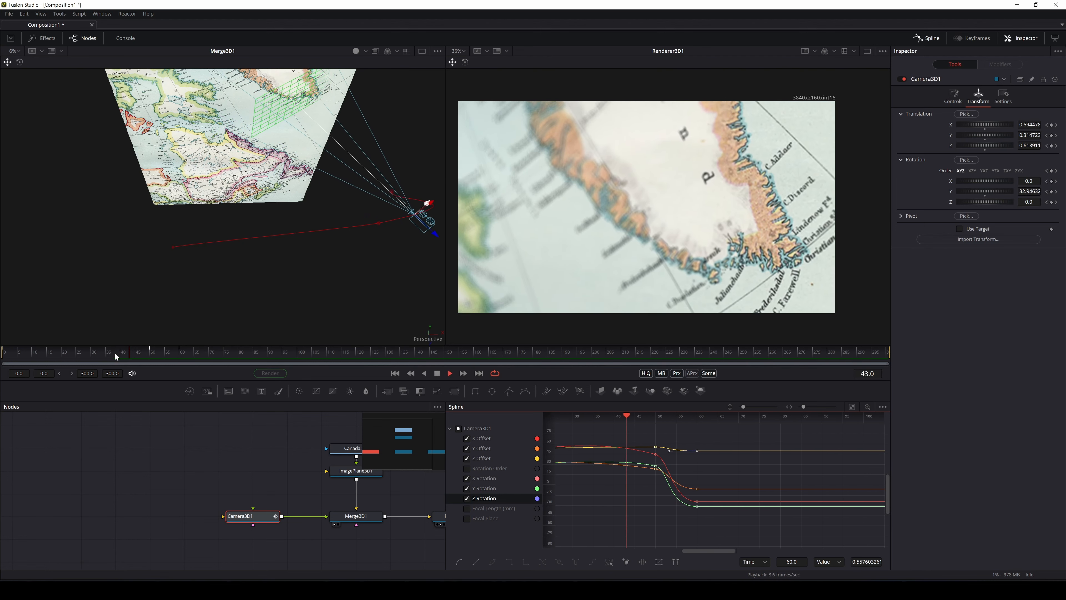
# Step: Move all of the camera's offset and rotation keyframes from frame 60 to frame 72 to slow the transition
pyautogui.moveTo(115, 353); pyautogui.dragTo(182, 358)
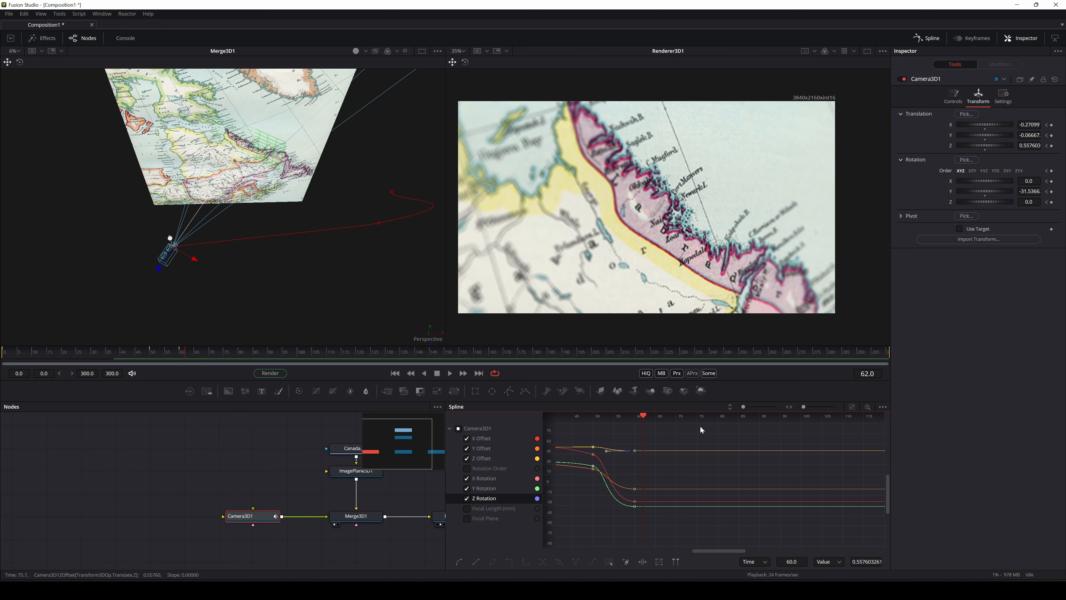
pyautogui.moveTo(616, 472); pyautogui.dragTo(667, 510)
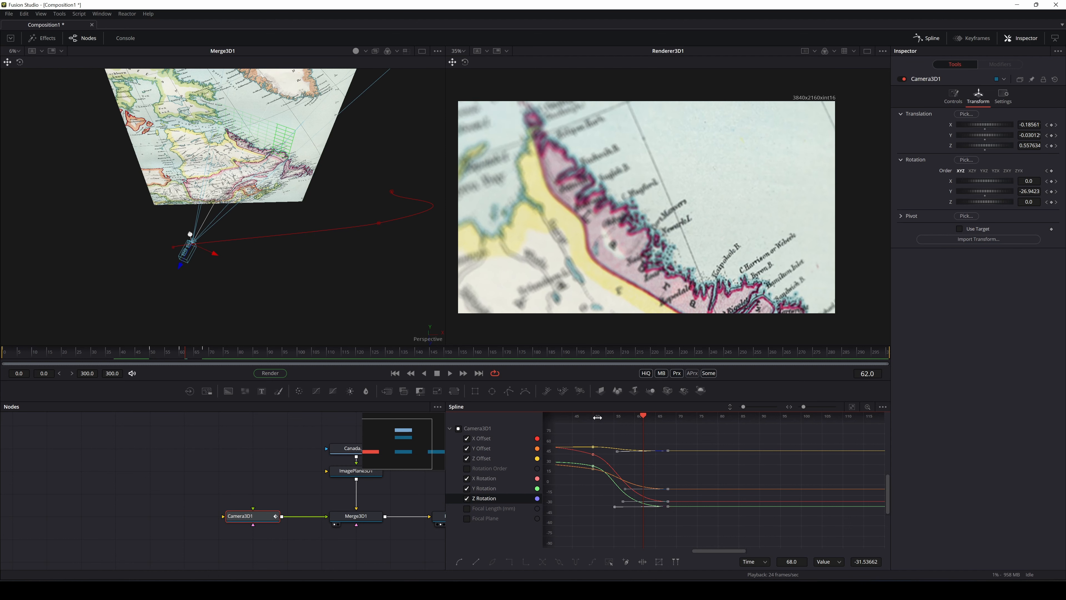
pyautogui.moveTo(596, 418); pyautogui.dragTo(586, 418)
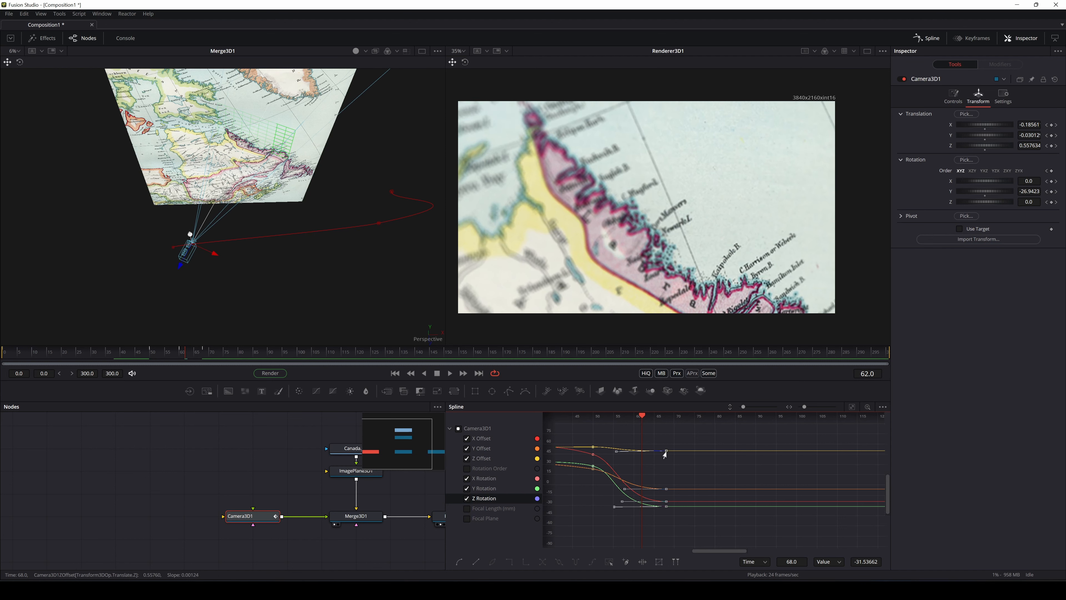
pyautogui.moveTo(673, 454); pyautogui.dragTo(690, 454)
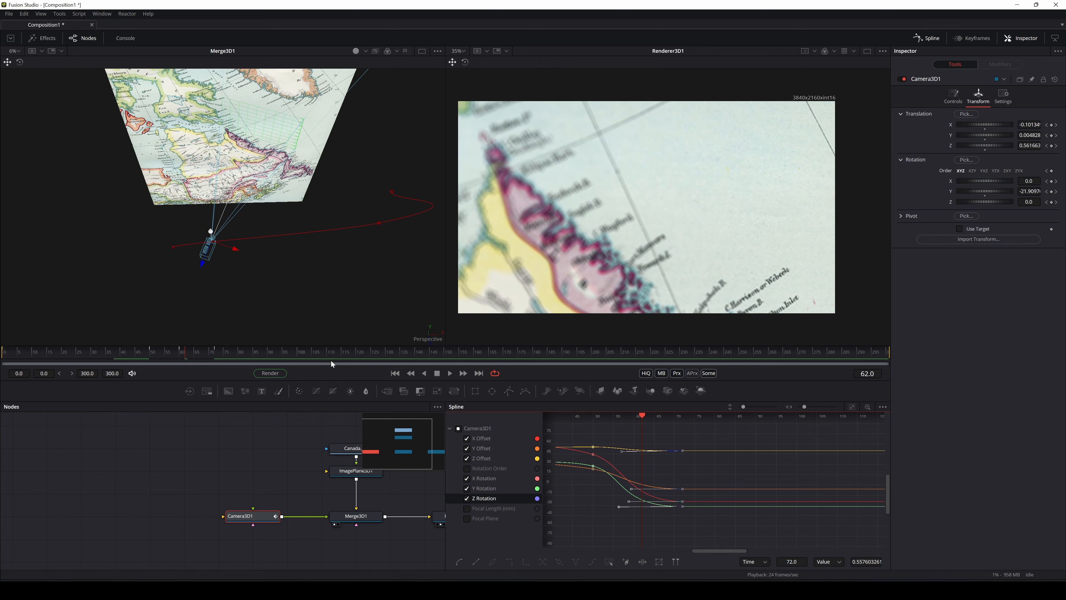
# Step: Play back the slower camera move twice, starting before frame 50 each time
pyautogui.moveTo(193, 352); pyautogui.dragTo(141, 353)
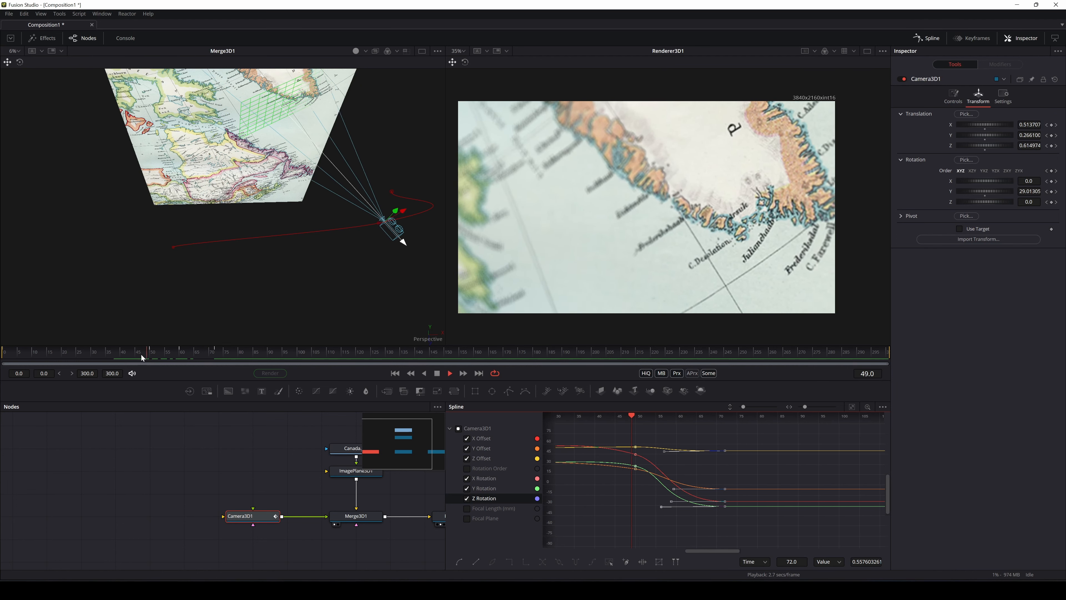
pyautogui.press('space')
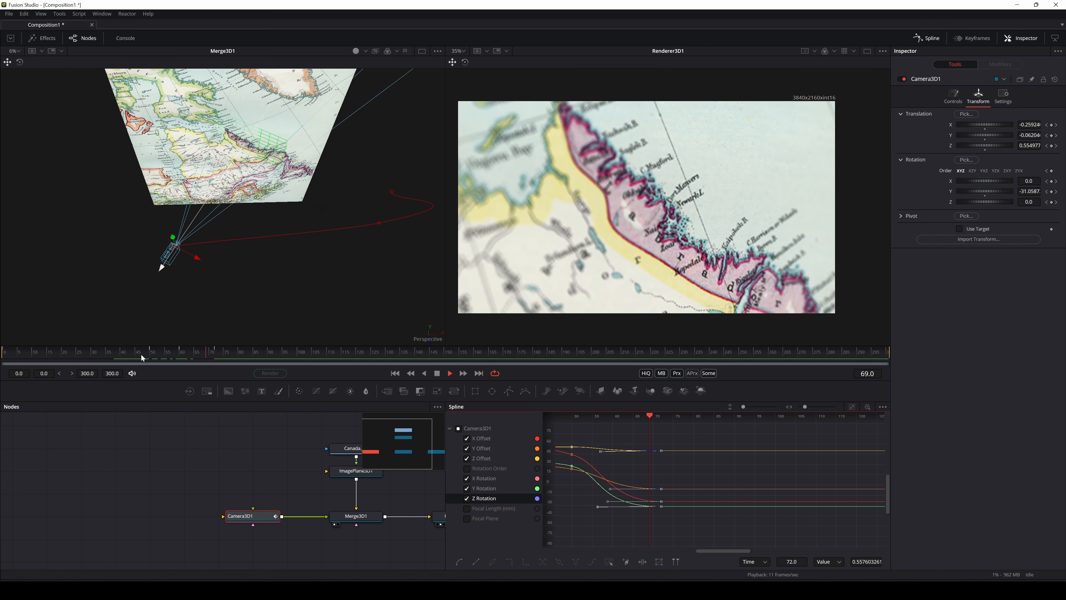
pyautogui.press('space')
pyautogui.moveTo(131, 354); pyautogui.dragTo(142, 352)
pyautogui.press('space')
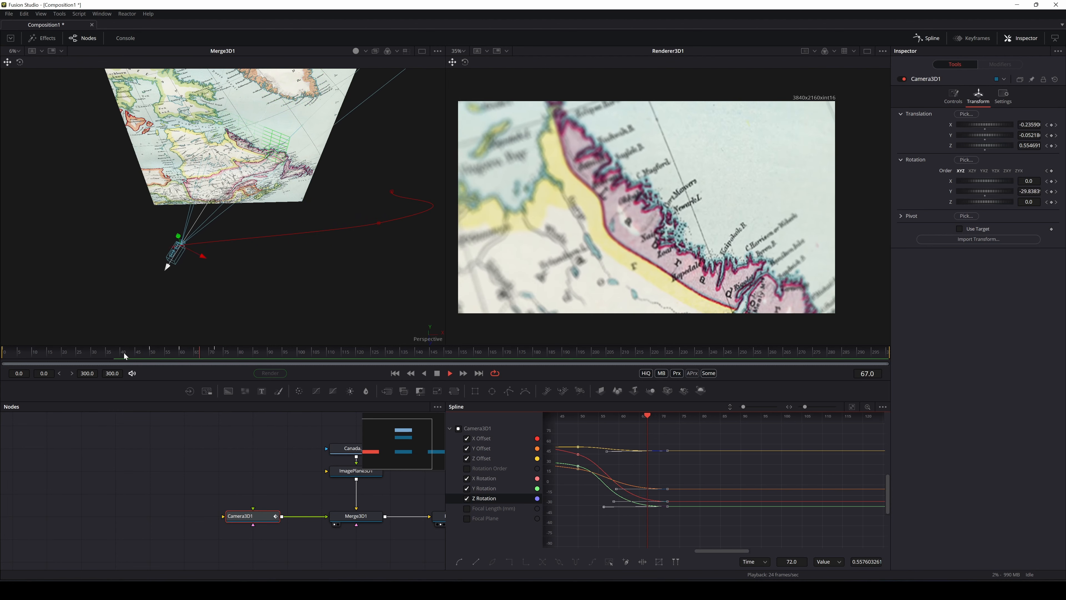
pyautogui.press('space')
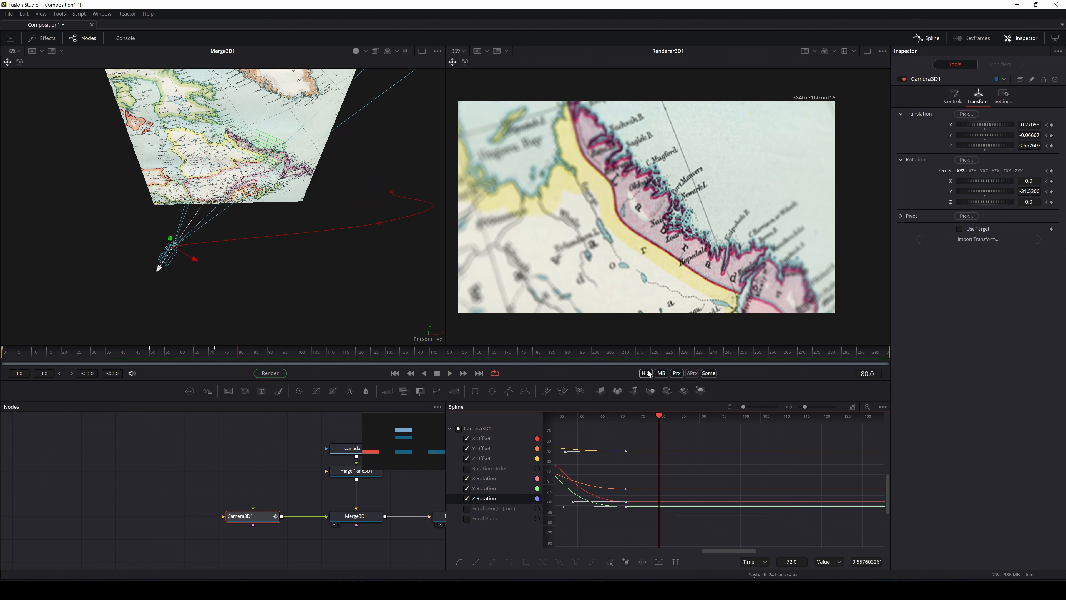
# Step: At frame 140, move the camera across the map to about X -0.612, Y -0.099, Z 0.607
pyautogui.moveTo(121, 358); pyautogui.dragTo(413, 374)
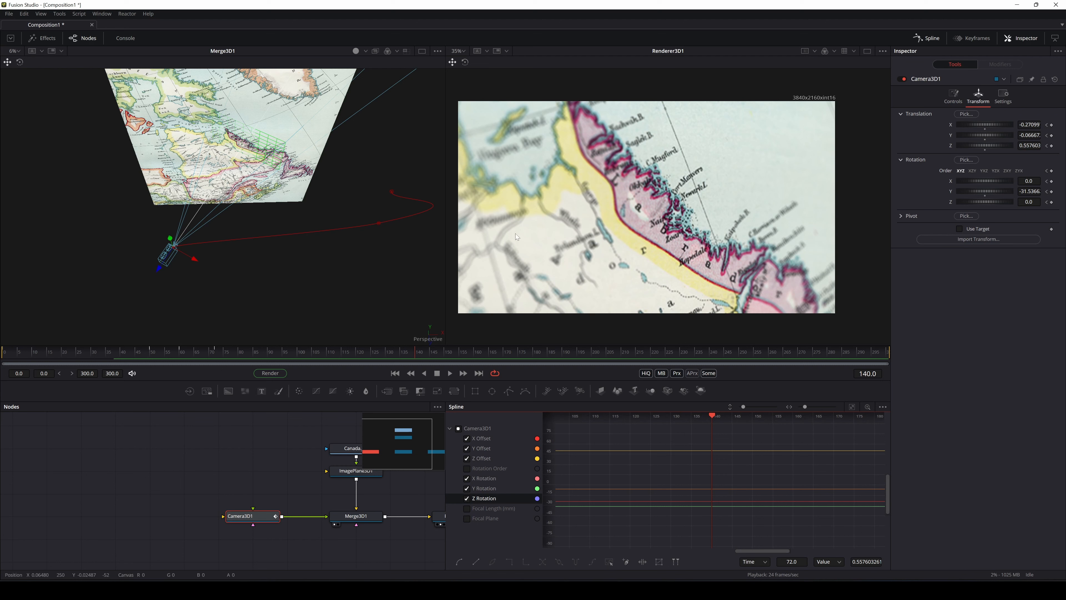
pyautogui.moveTo(194, 261); pyautogui.dragTo(97, 265)
pyautogui.hotkey('ctrl', 'z')
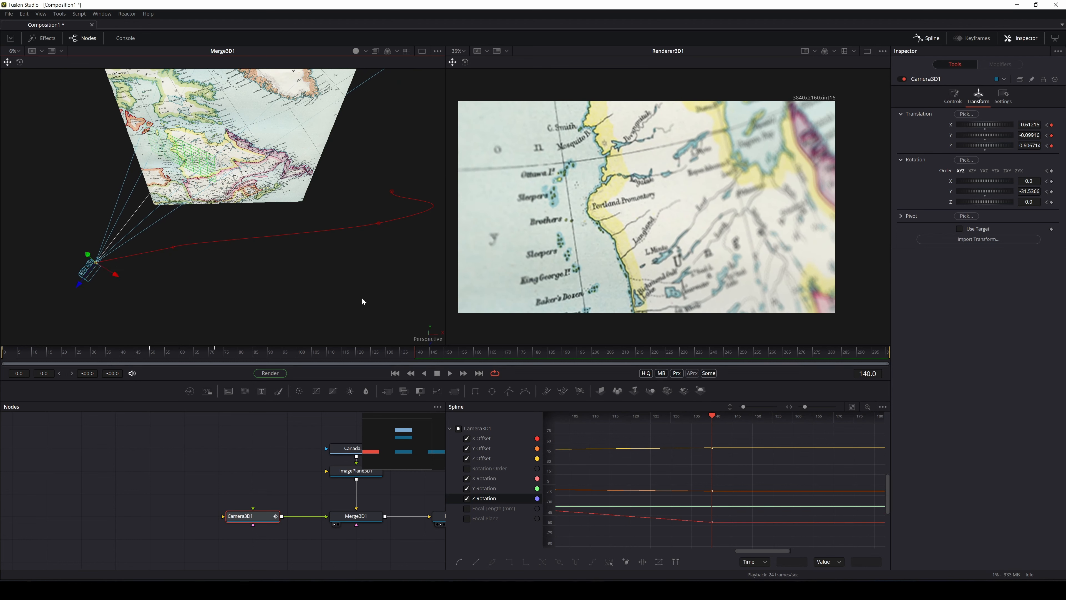
# Step: Play back from about frame 38 to check how the transition flows into the drift towards frame 140
pyautogui.moveTo(418, 357); pyautogui.dragTo(114, 378)
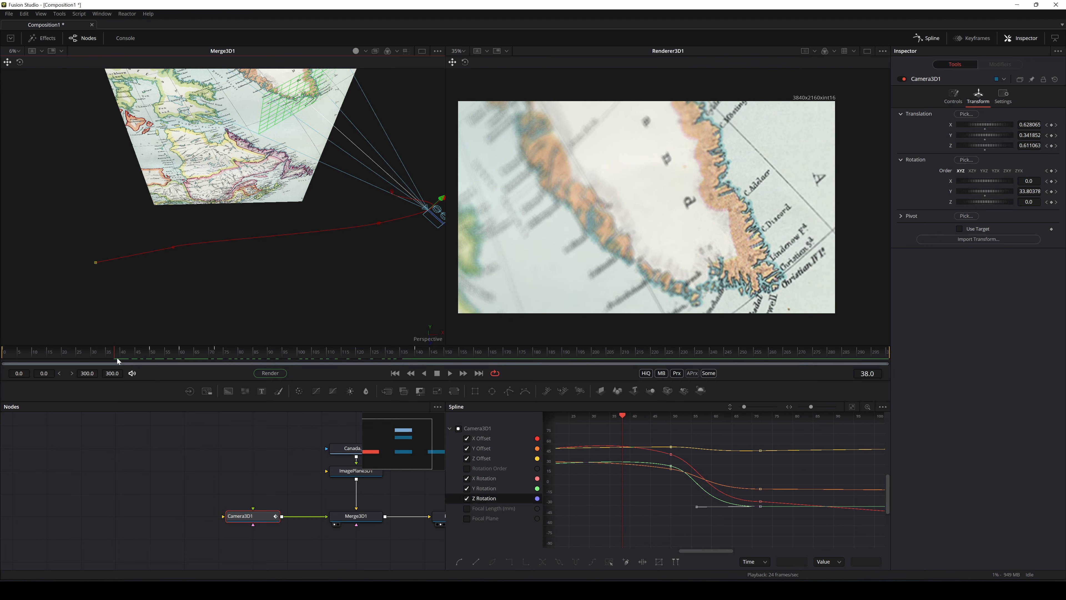
pyautogui.press('space')
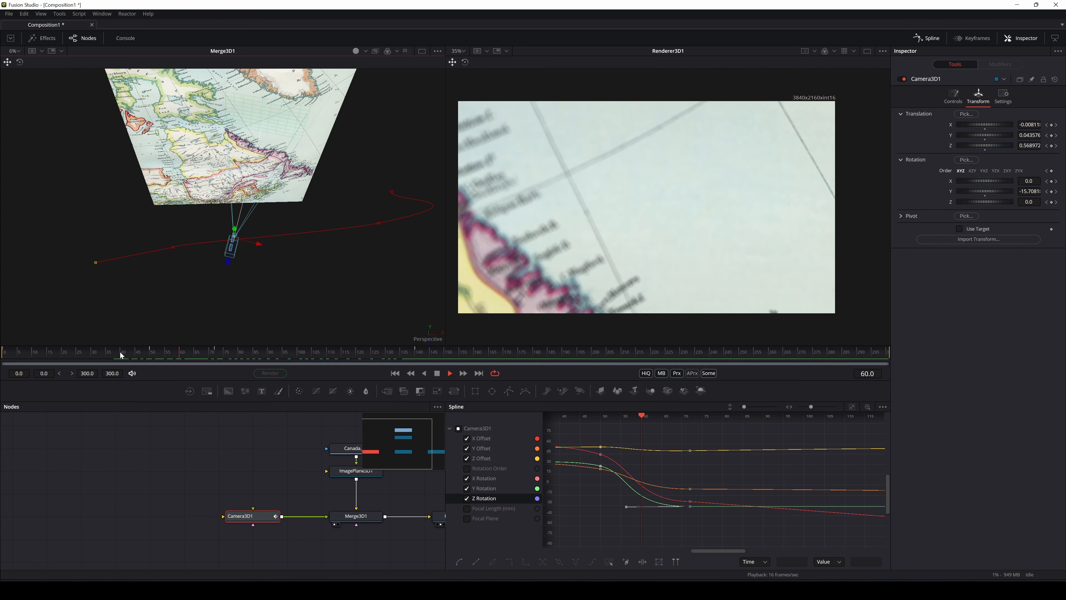
pyautogui.press('space')
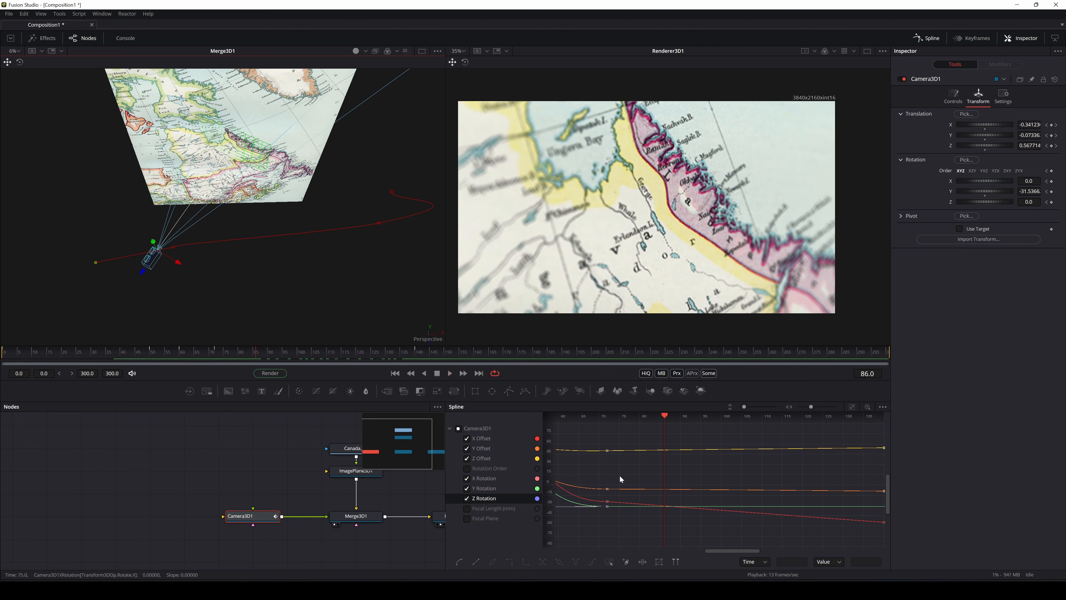
# Step: Smooth the camera's offset and rotation keyframes at frame 72 to blend the fast move into the slow drift
pyautogui.moveTo(630, 466); pyautogui.dragTo(649, 521)
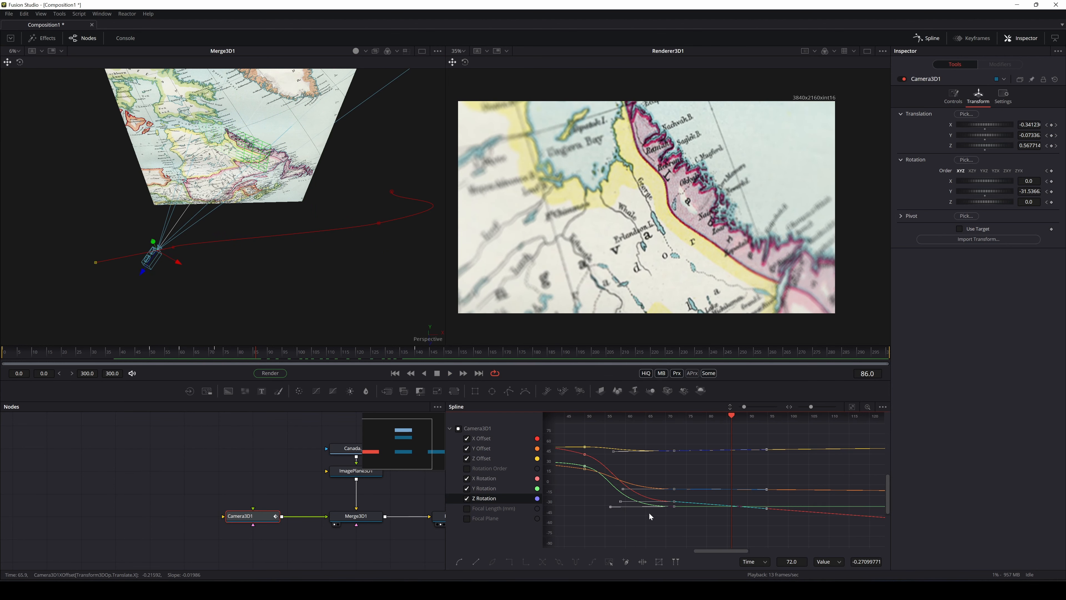
pyautogui.scroll(-5, 668, 521)
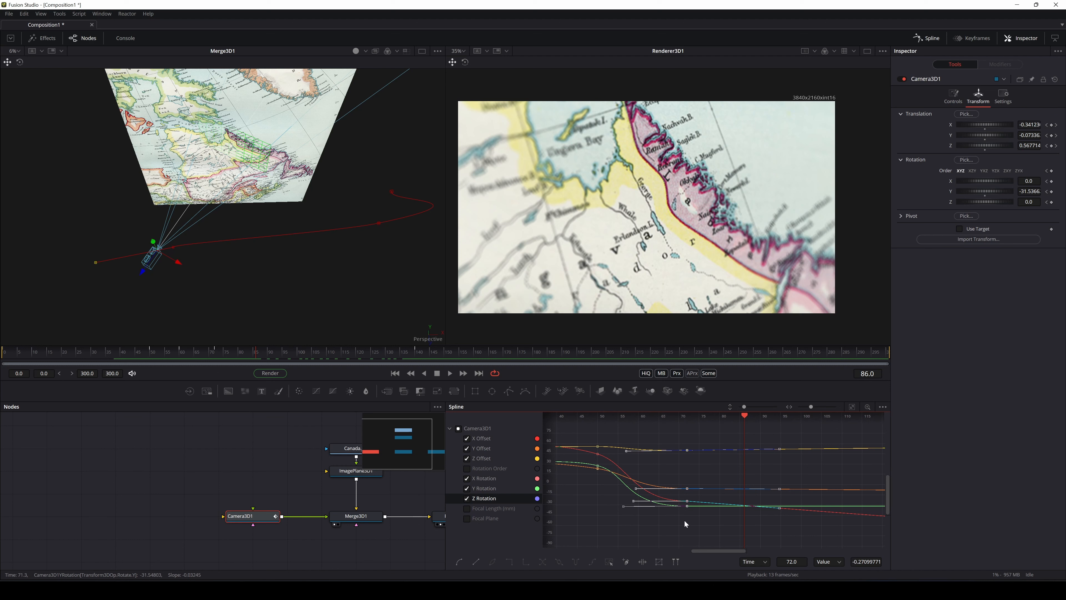
pyautogui.moveTo(779, 532); pyautogui.dragTo(720, 531)
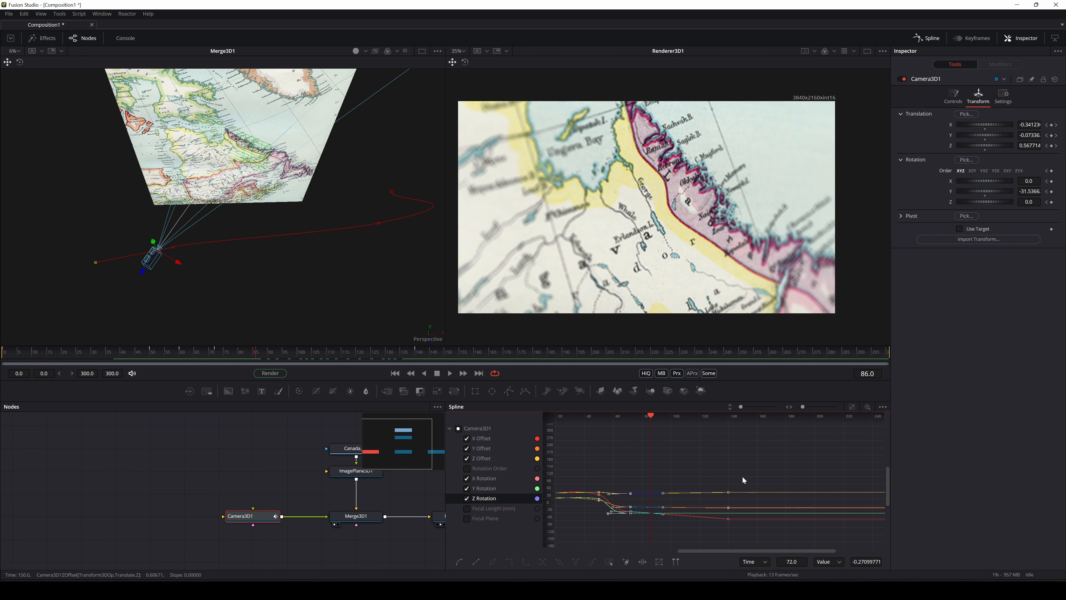
pyautogui.moveTo(743, 476)
pyautogui.mouseDown()
pyautogui.moveTo(689, 528)
pyautogui.moveTo(729, 468)
pyautogui.mouseUp()
pyautogui.scroll(6, 655, 496)
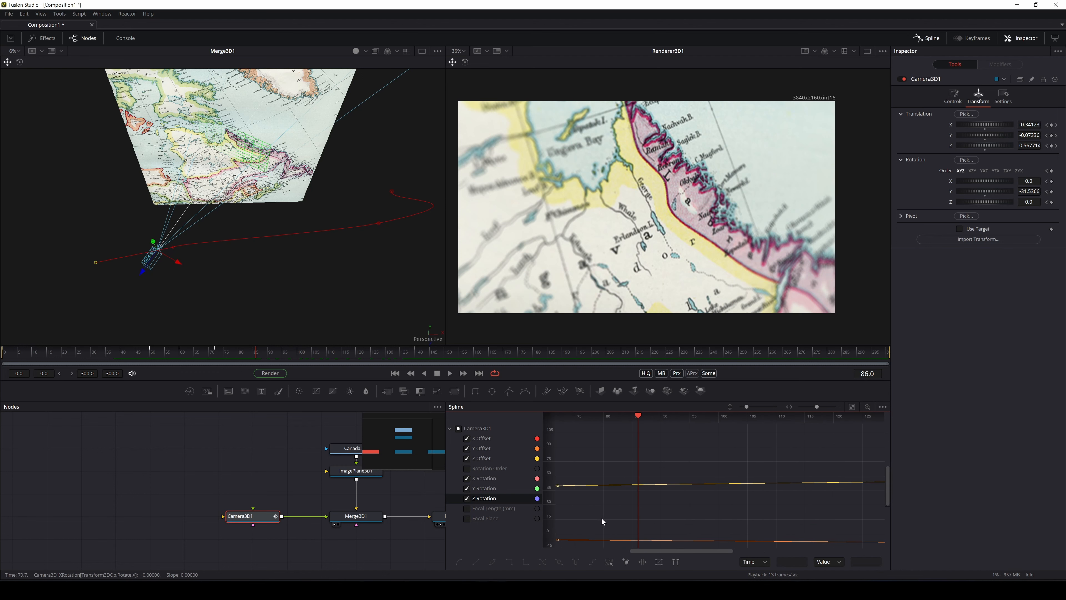
pyautogui.moveTo(602, 518); pyautogui.dragTo(638, 525)
pyautogui.scroll(-3, 666, 468)
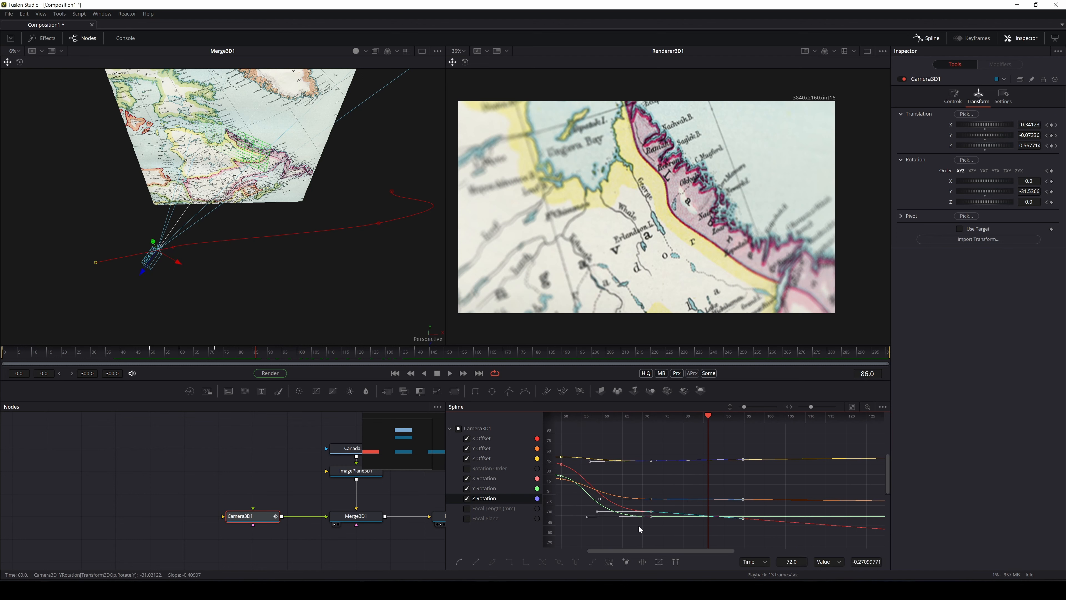
pyautogui.click(462, 564)
pyautogui.click(662, 528)
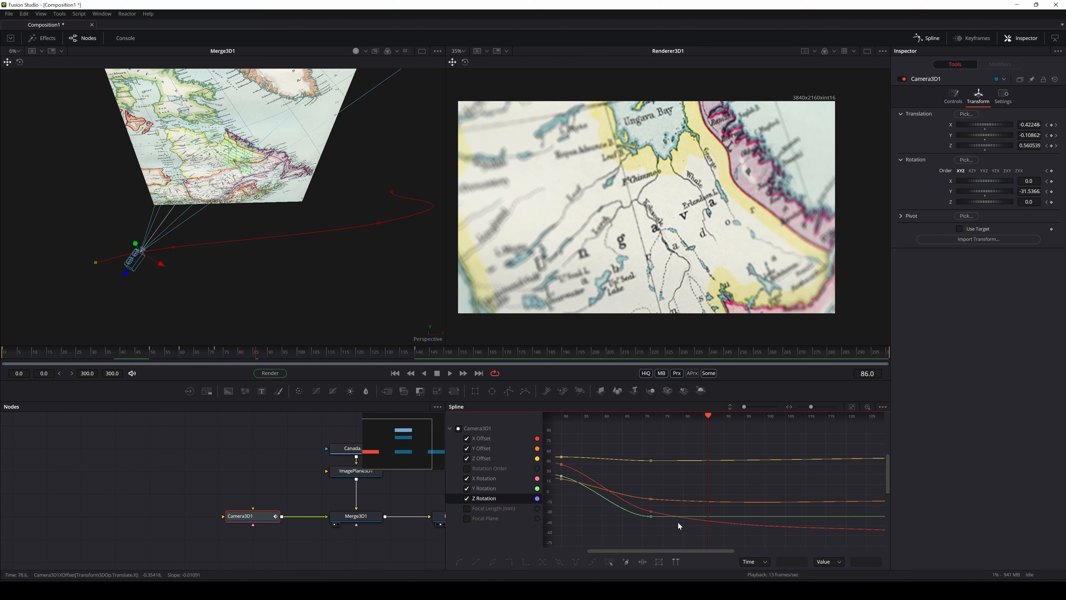
pyautogui.scroll(3, 678, 522)
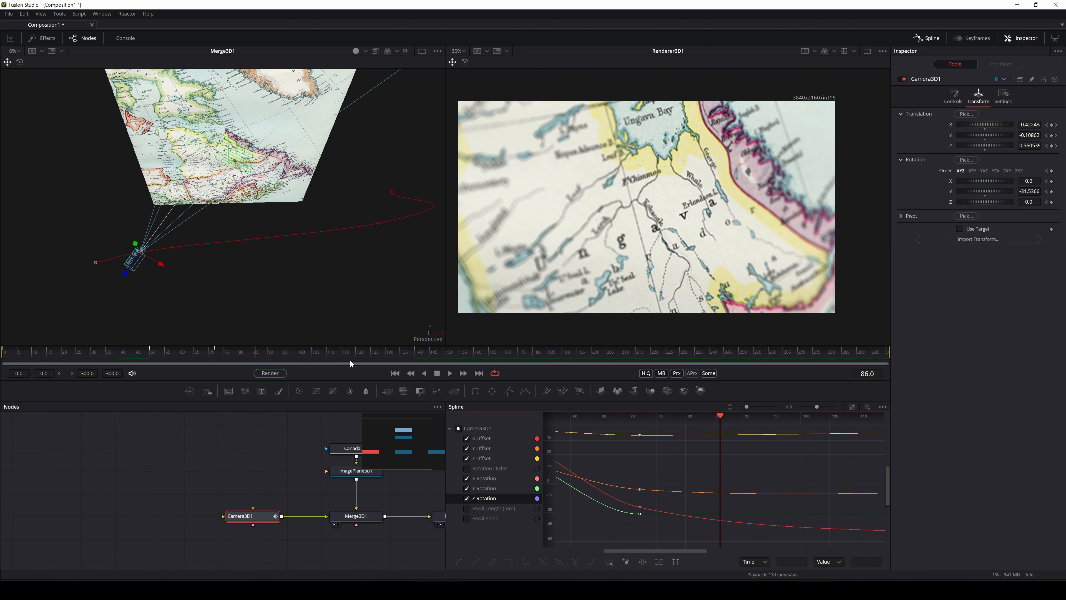
# Step: Play back from about frame 50 to check how the fast move blends into the slow drift
pyautogui.moveTo(270, 357); pyautogui.dragTo(150, 369)
pyautogui.press('space')
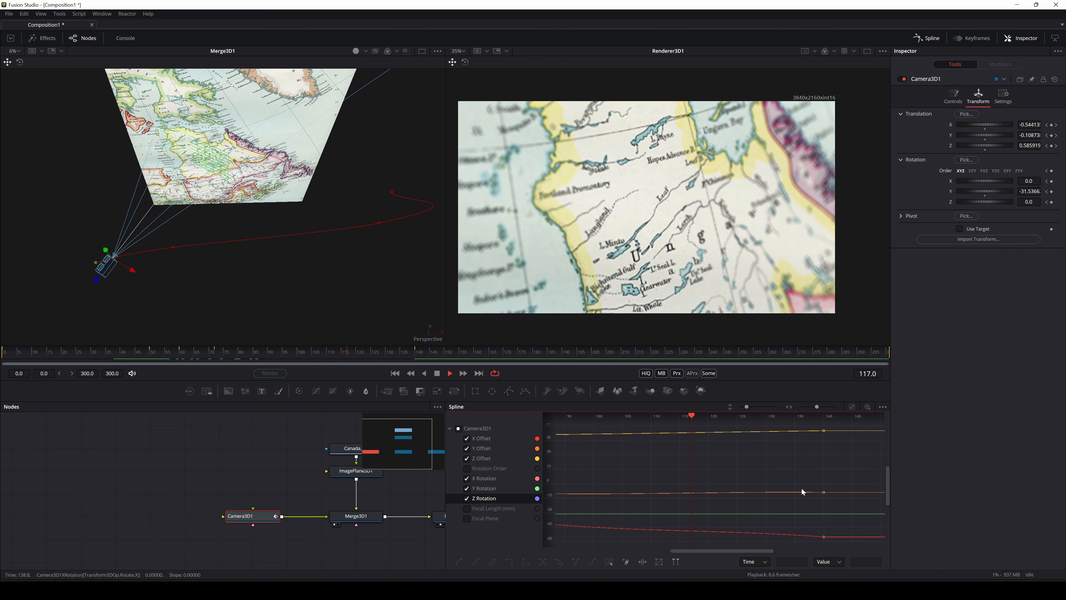
pyautogui.press('space')
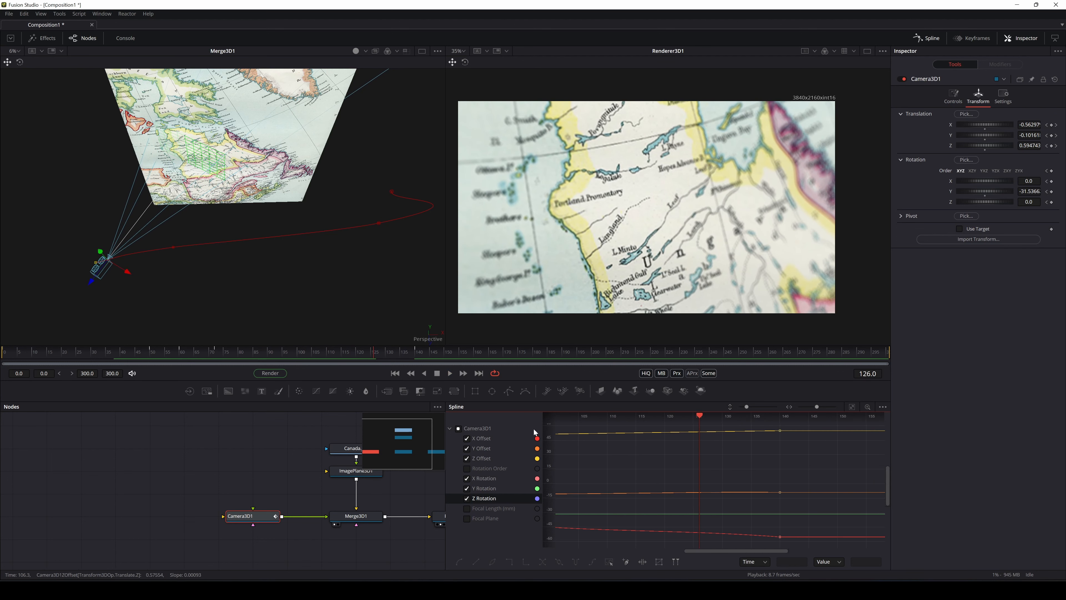
pyautogui.moveTo(782, 488); pyautogui.dragTo(716, 500)
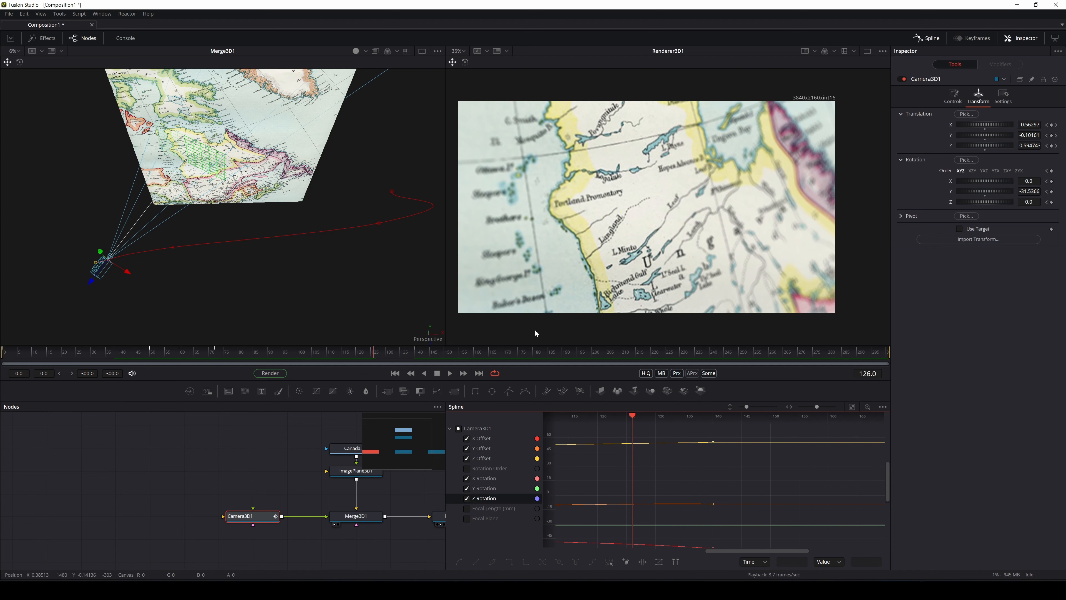
# Step: At frame 140, set keyframes on the camera's X, Y and Z rotation to end the drift
pyautogui.moveTo(372, 353); pyautogui.dragTo(417, 371)
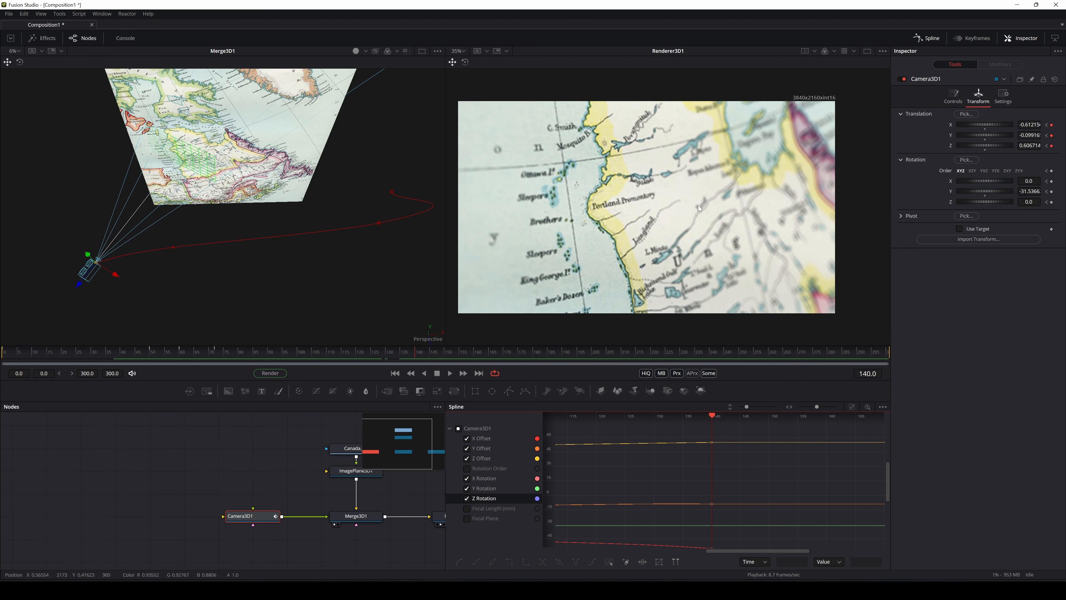
pyautogui.scroll(-4, 698, 205)
pyautogui.scroll(3, 679, 219)
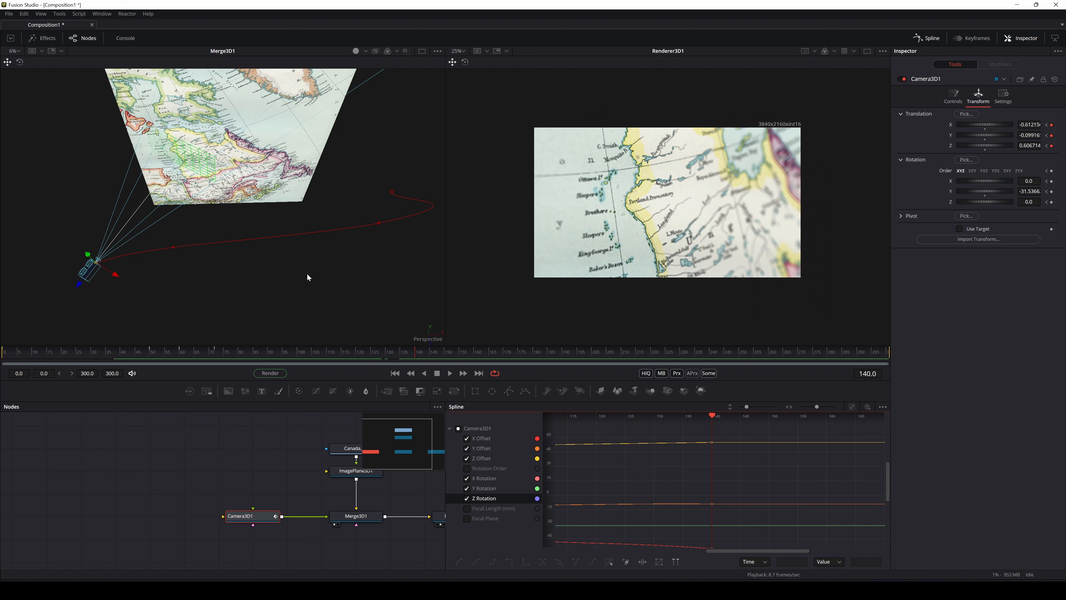
pyautogui.moveTo(306, 274); pyautogui.dragTo(255, 86)
pyautogui.scroll(5, 304, 190)
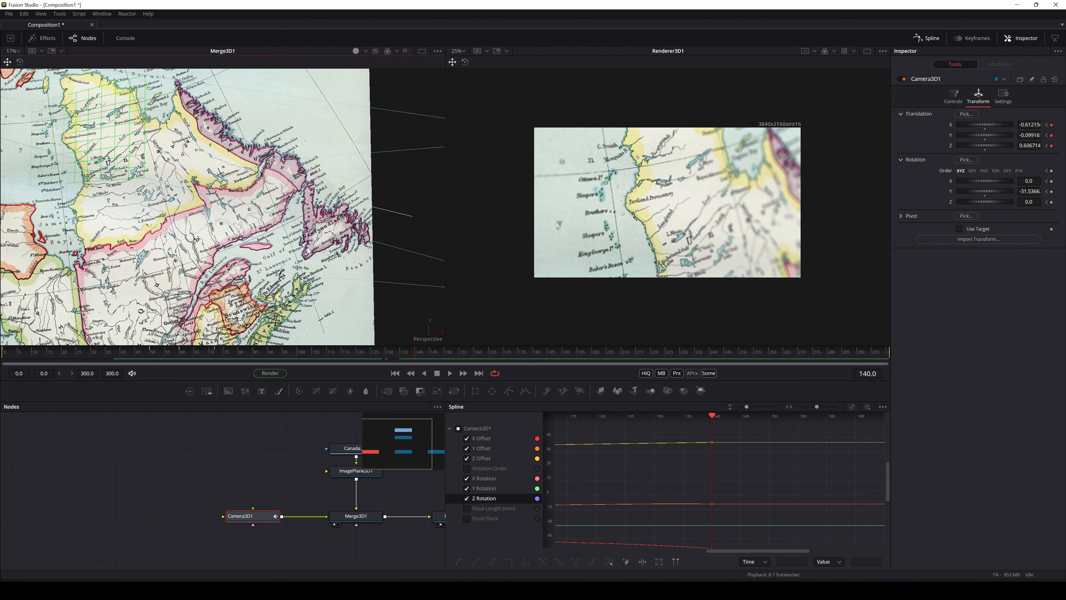
pyautogui.scroll(-5, 282, 228)
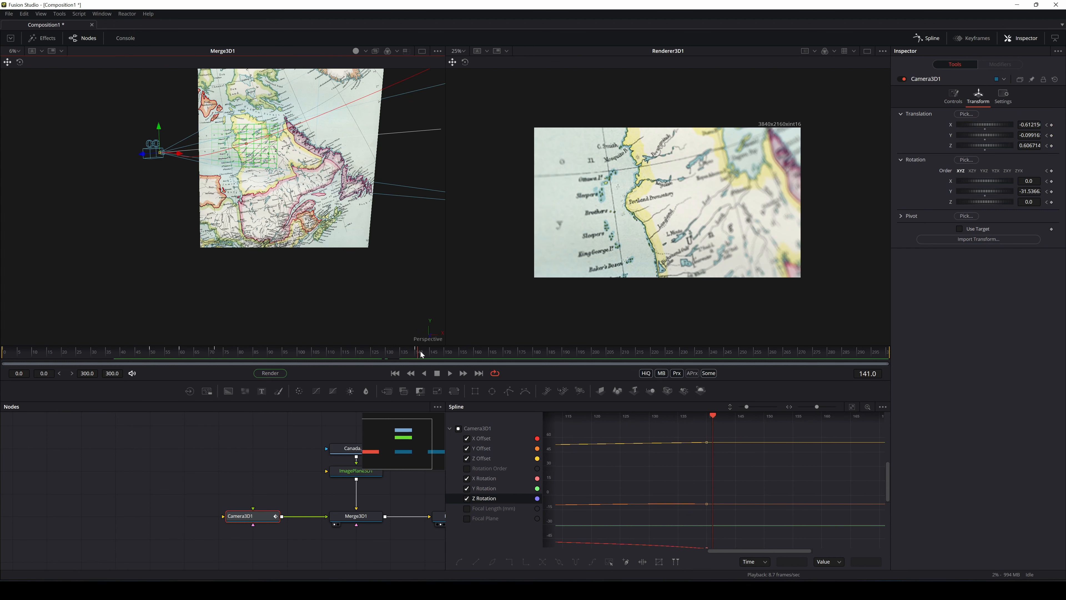
pyautogui.click(416, 353)
pyautogui.click(414, 353)
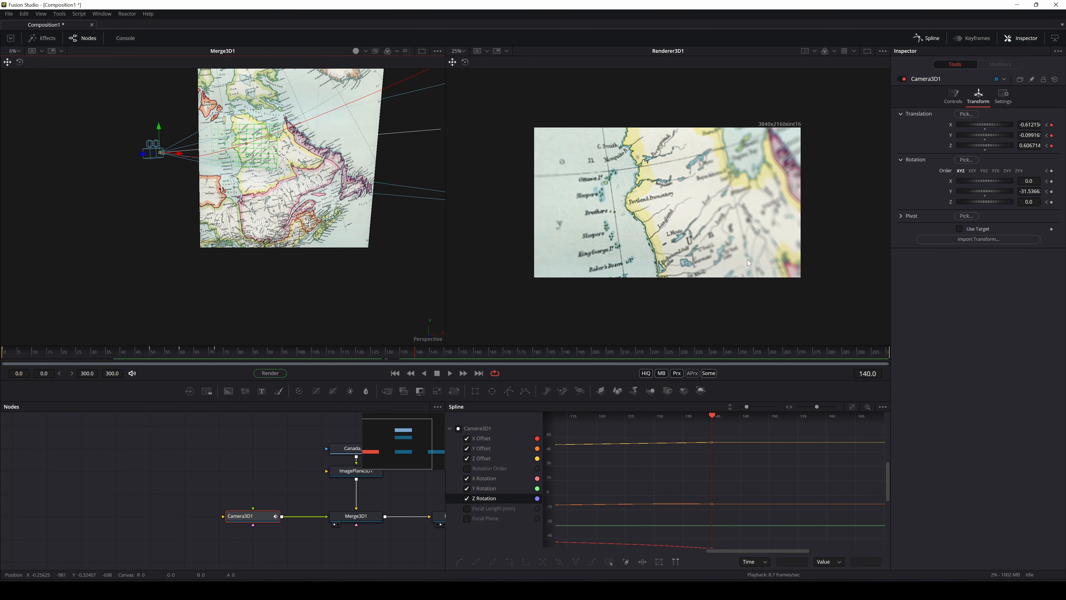
pyautogui.click(1052, 181)
pyautogui.click(1052, 192)
pyautogui.click(1052, 202)
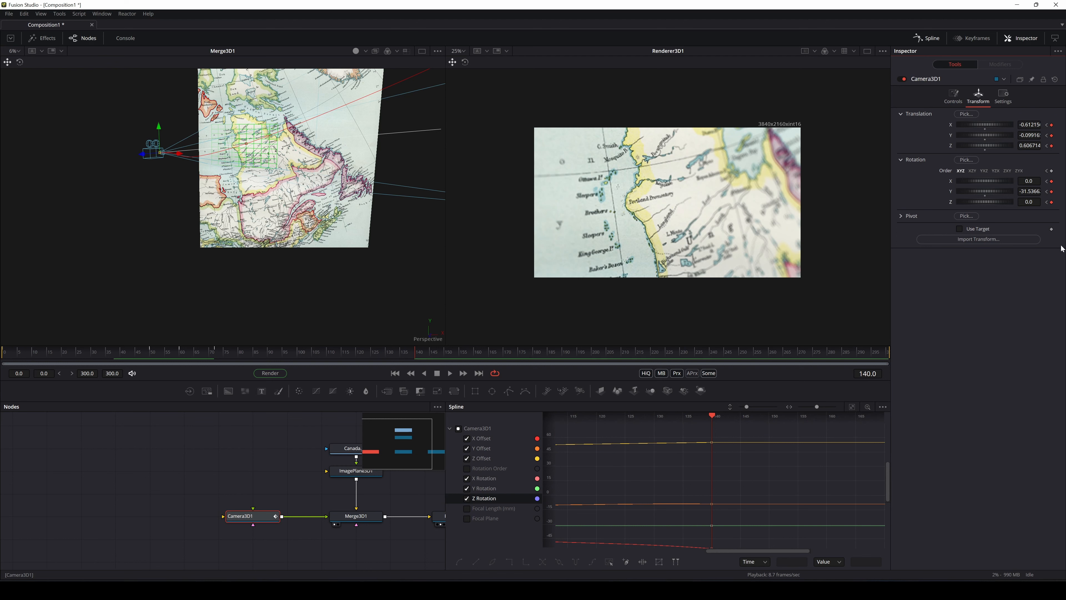
# Step: At frame 160, move the camera toward the map's lower edge and turn its Y rotation to about 18.5
pyautogui.moveTo(416, 354); pyautogui.dragTo(476, 352)
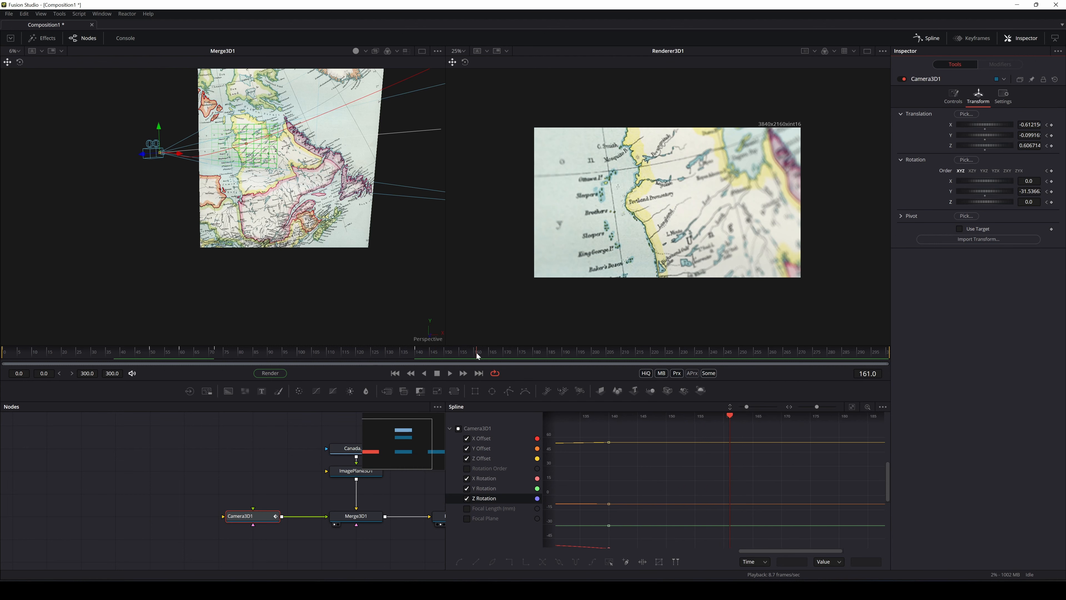
pyautogui.moveTo(166, 129); pyautogui.dragTo(270, 273)
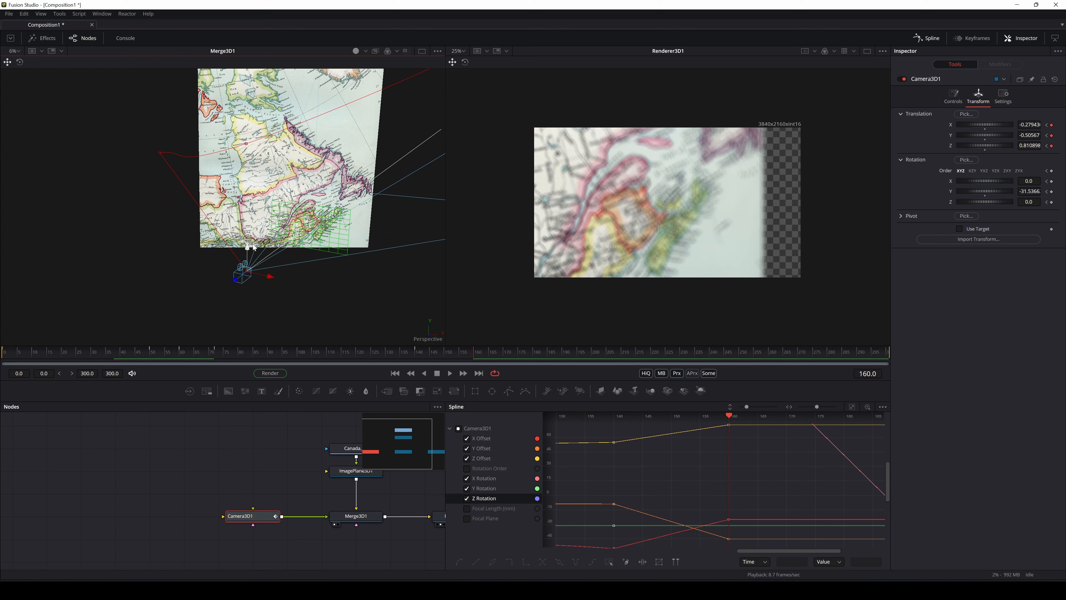
pyautogui.click(19, 62)
pyautogui.moveTo(254, 294); pyautogui.dragTo(230, 306)
pyautogui.moveTo(373, 198); pyautogui.dragTo(243, 314)
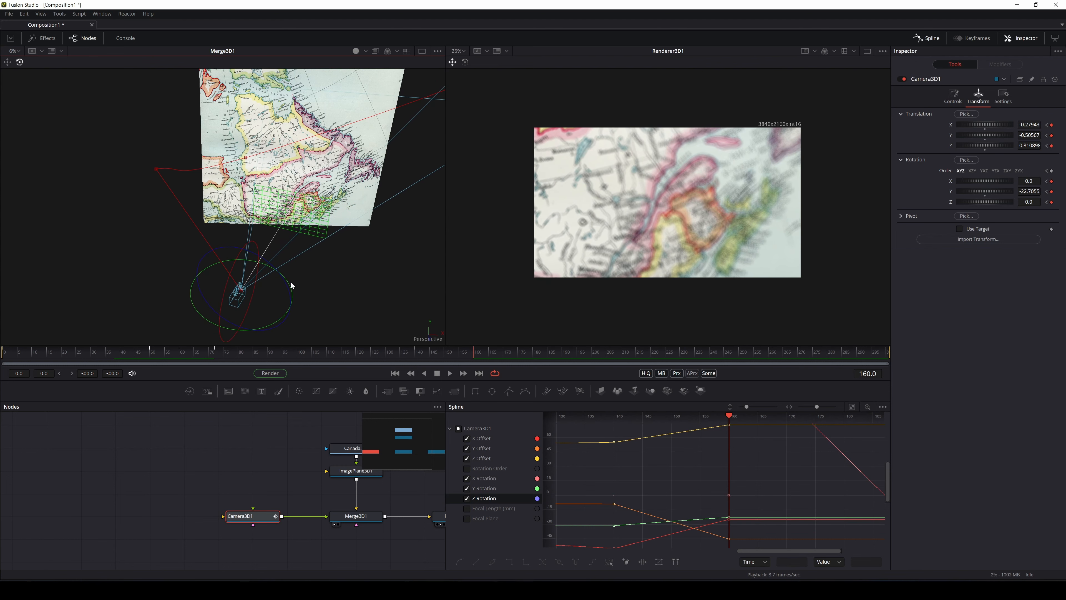
pyautogui.moveTo(291, 281); pyautogui.dragTo(401, 297)
# Step: Reposition the camera at frame 160 to about X 0.367, Y -0.436, Z 0.590, framing the Gulf of St. Lawrence
pyautogui.click(8, 62)
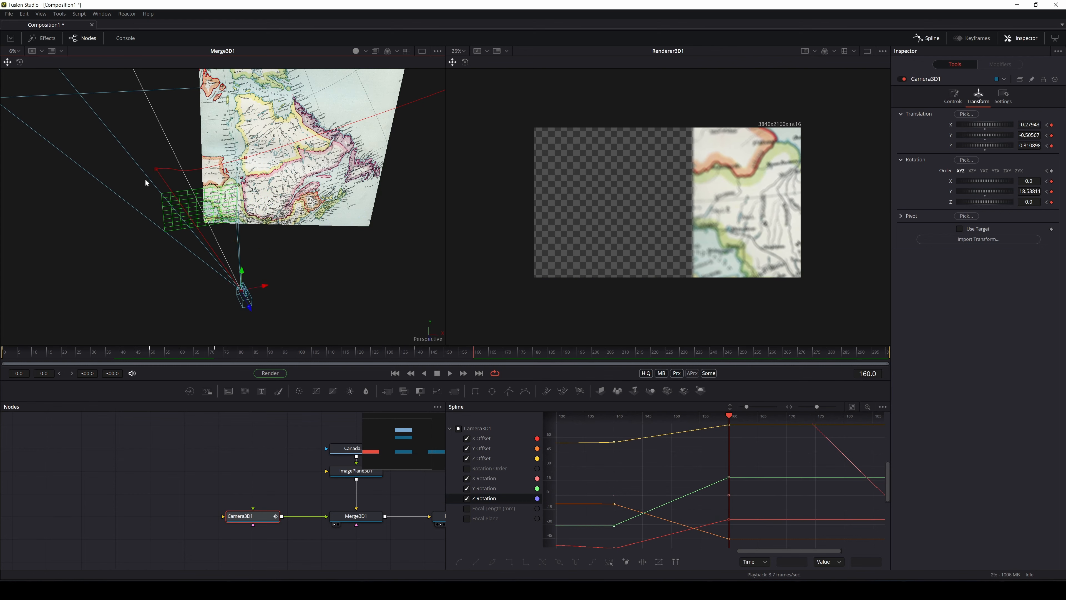
pyautogui.moveTo(261, 287); pyautogui.dragTo(427, 242)
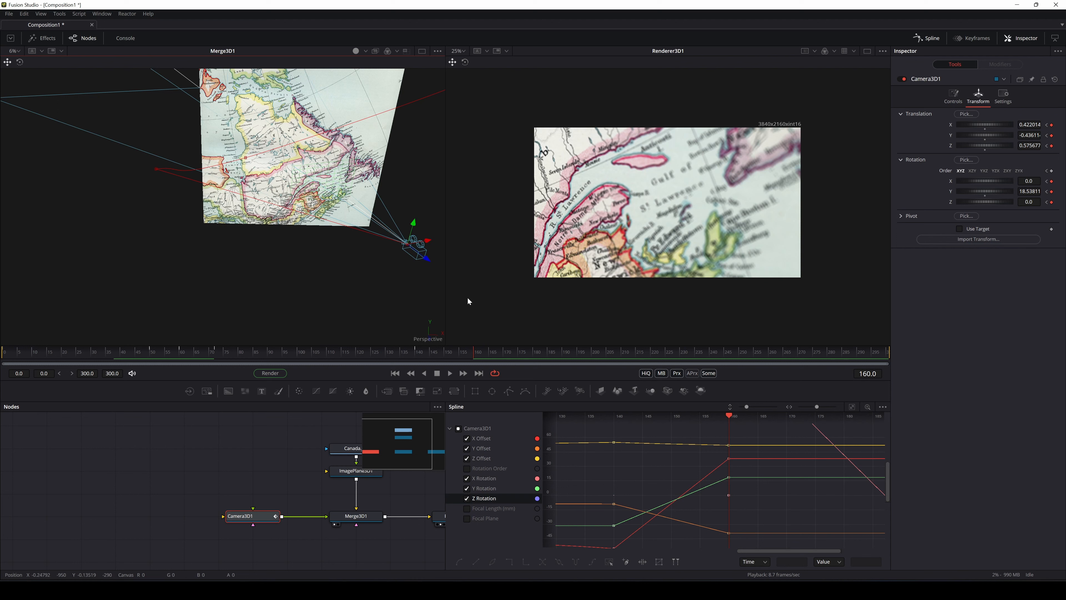
pyautogui.moveTo(428, 259); pyautogui.dragTo(407, 241)
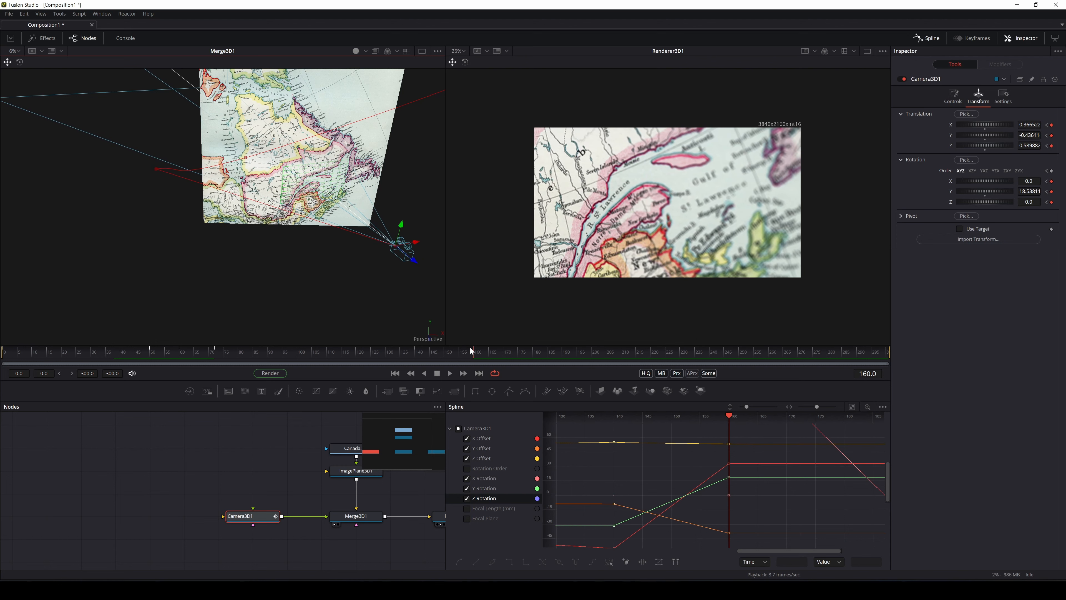
# Step: Try to smooth the camera's offset and rotation keyframes at frame 140 in the spline editor
pyautogui.moveTo(472, 349); pyautogui.dragTo(415, 365)
pyautogui.moveTo(671, 471); pyautogui.dragTo(735, 548)
pyautogui.moveTo(746, 512); pyautogui.dragTo(733, 479)
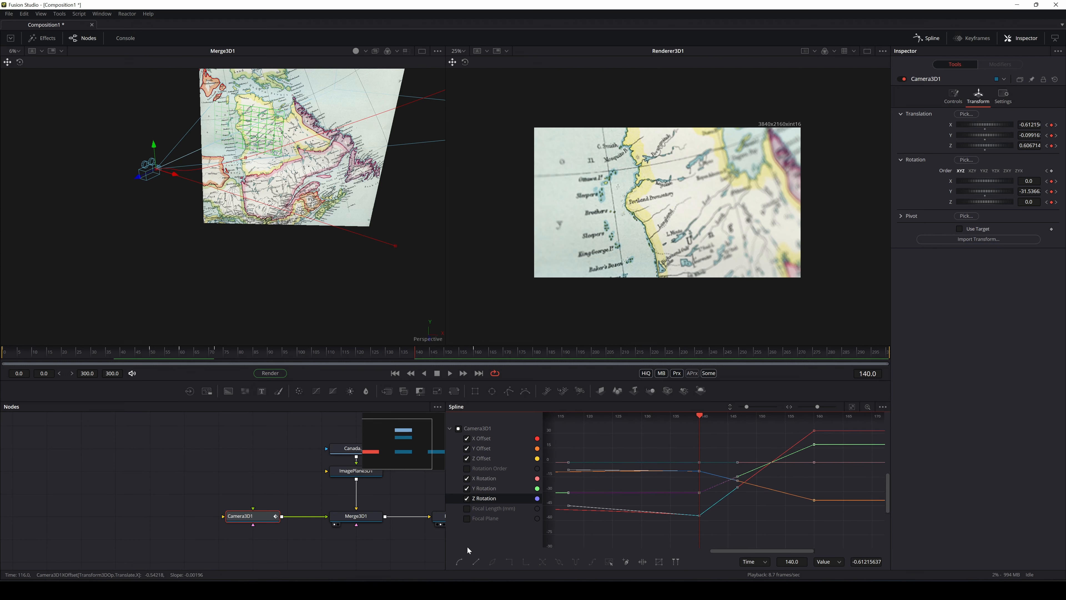
pyautogui.click(462, 561)
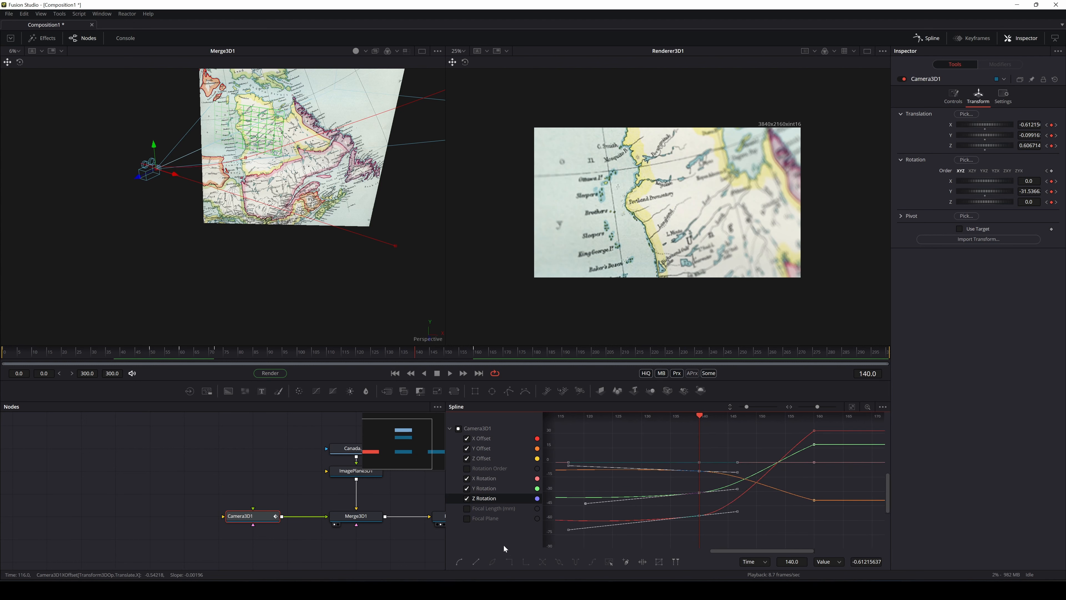
pyautogui.click(589, 534)
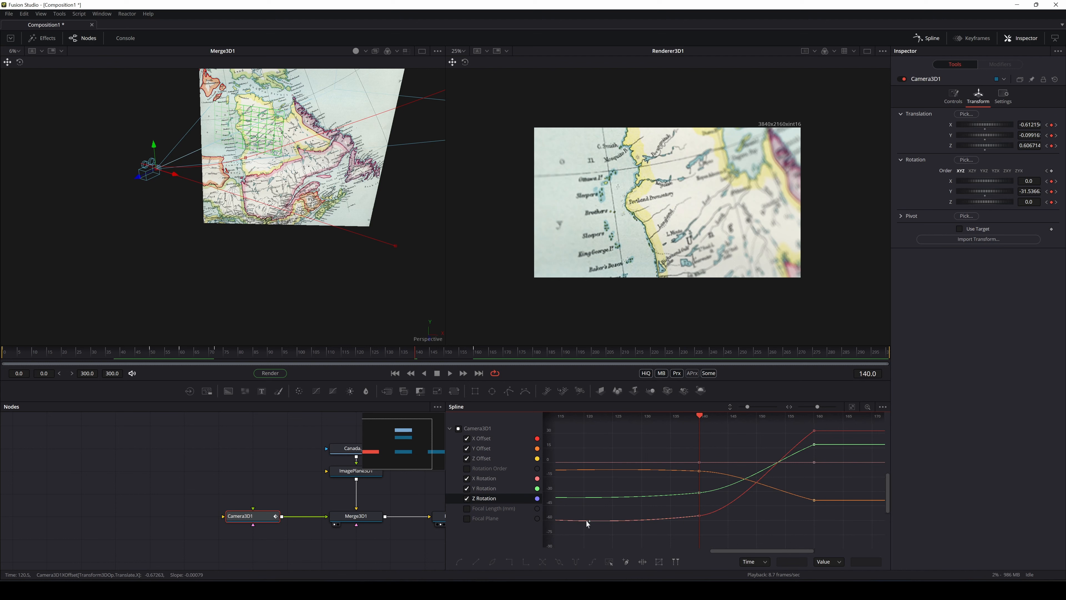
pyautogui.hotkey('ctrl', 'z')
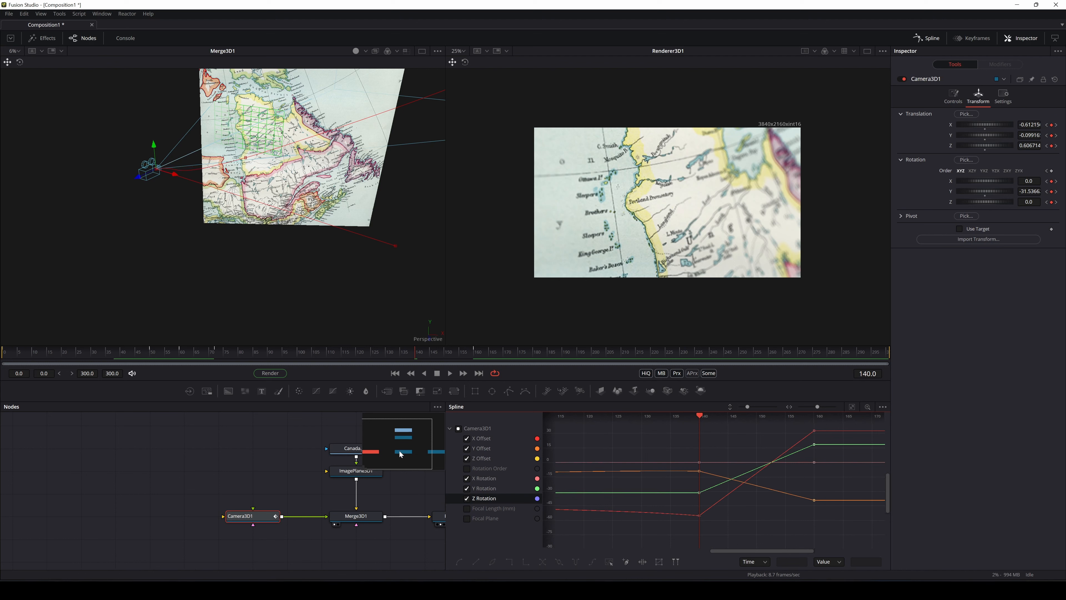
# Step: Show the Keyframes editor, fit its timeline and expand Camera3D1 to list its animated parameters
pyautogui.click(973, 37)
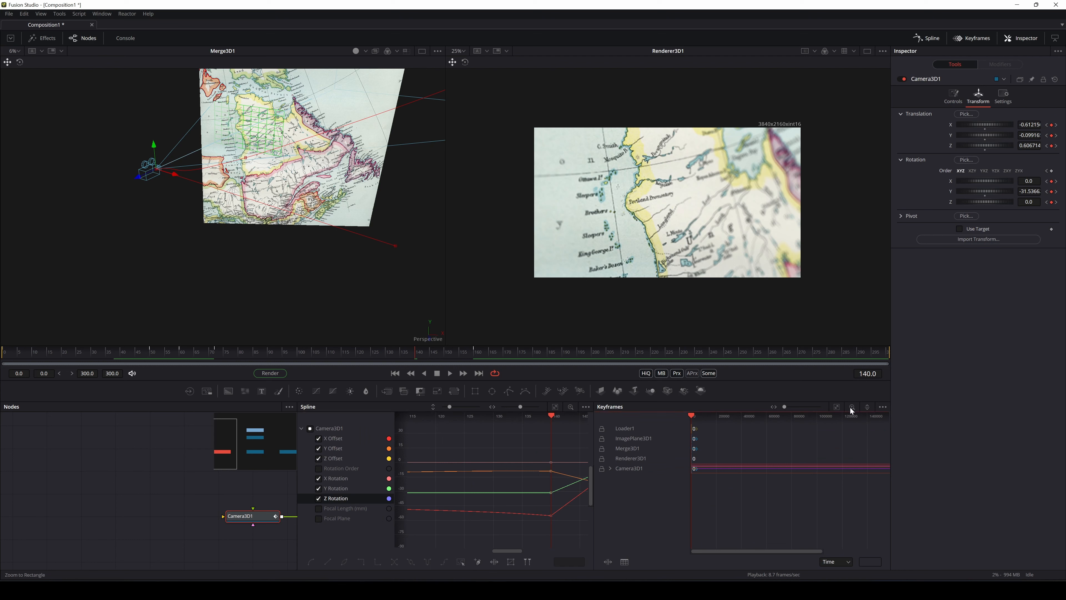
pyautogui.click(838, 405)
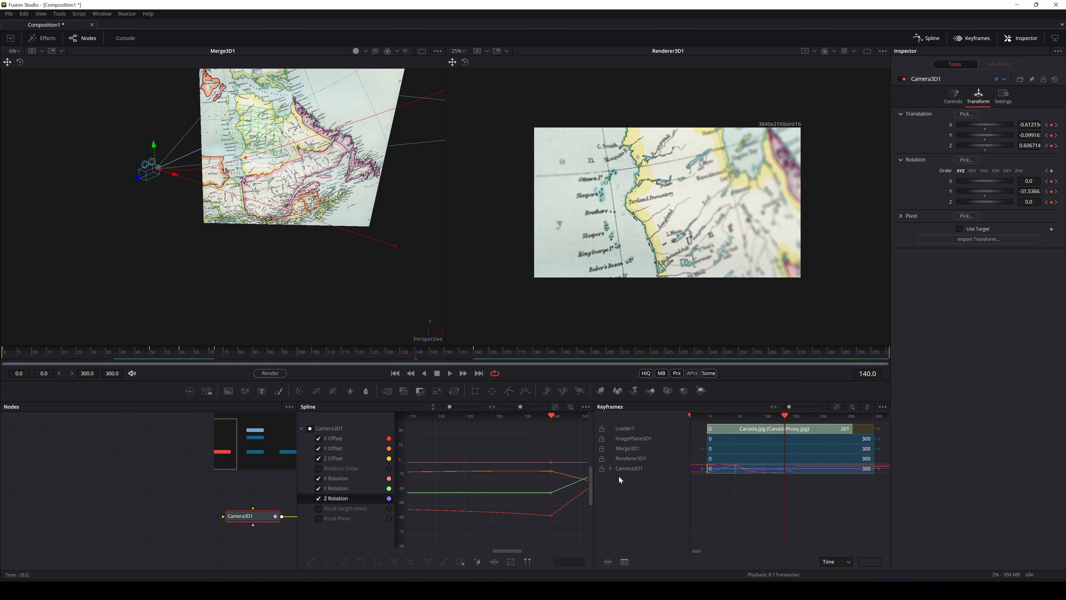
pyautogui.click(611, 468)
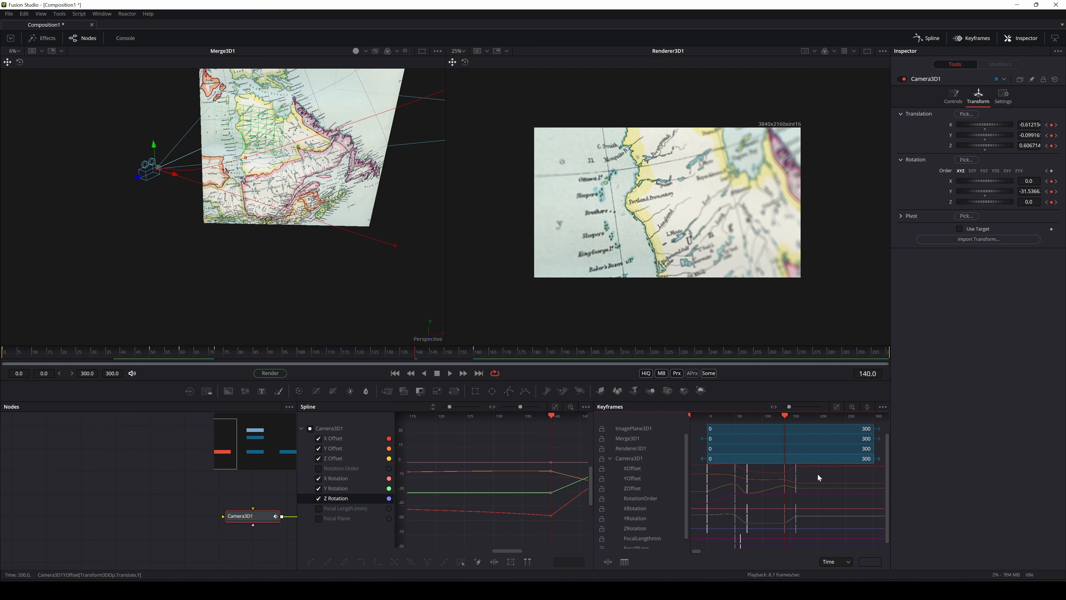
# Step: Try to smooth the camera's offset and rotation keyframes at frames 140 and 160 in the Keyframes editor
pyautogui.moveTo(772, 465); pyautogui.dragTo(786, 531)
pyautogui.rightClick(785, 529)
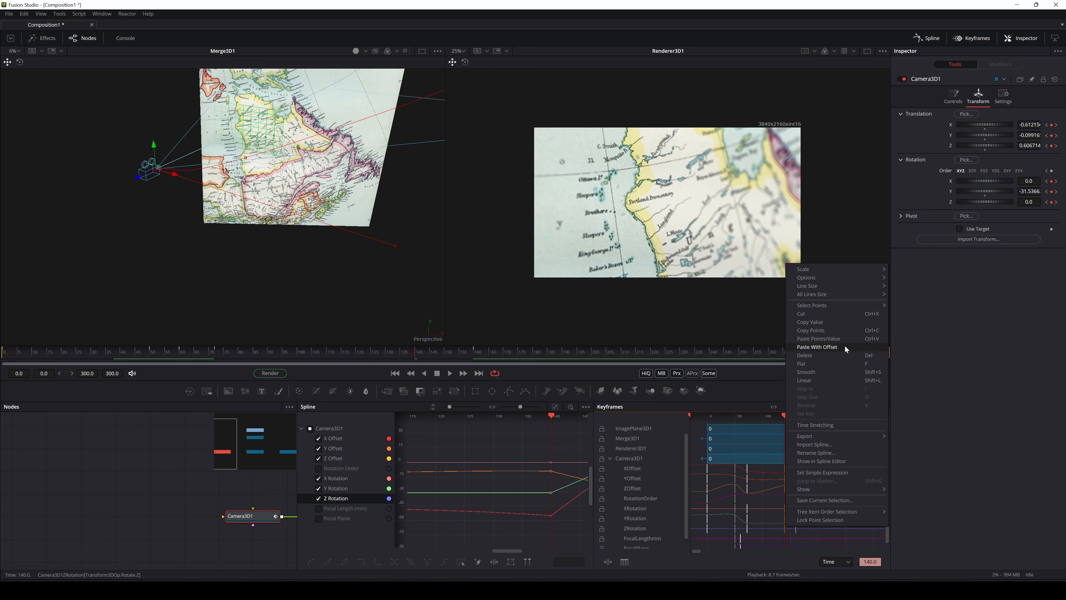
pyautogui.click(827, 373)
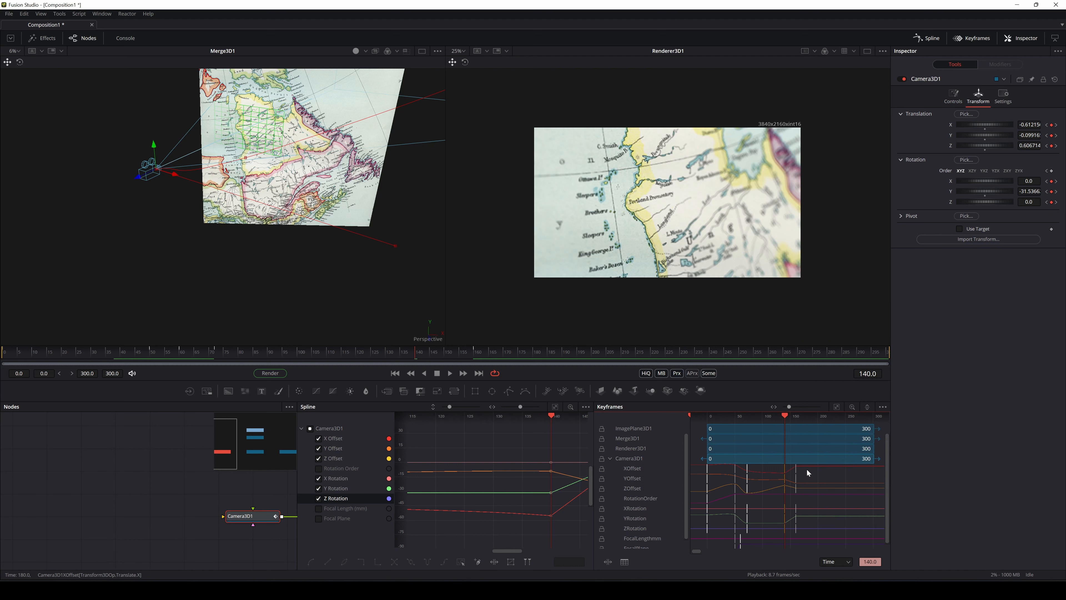
pyautogui.moveTo(806, 469); pyautogui.dragTo(795, 529)
pyautogui.rightClick(796, 527)
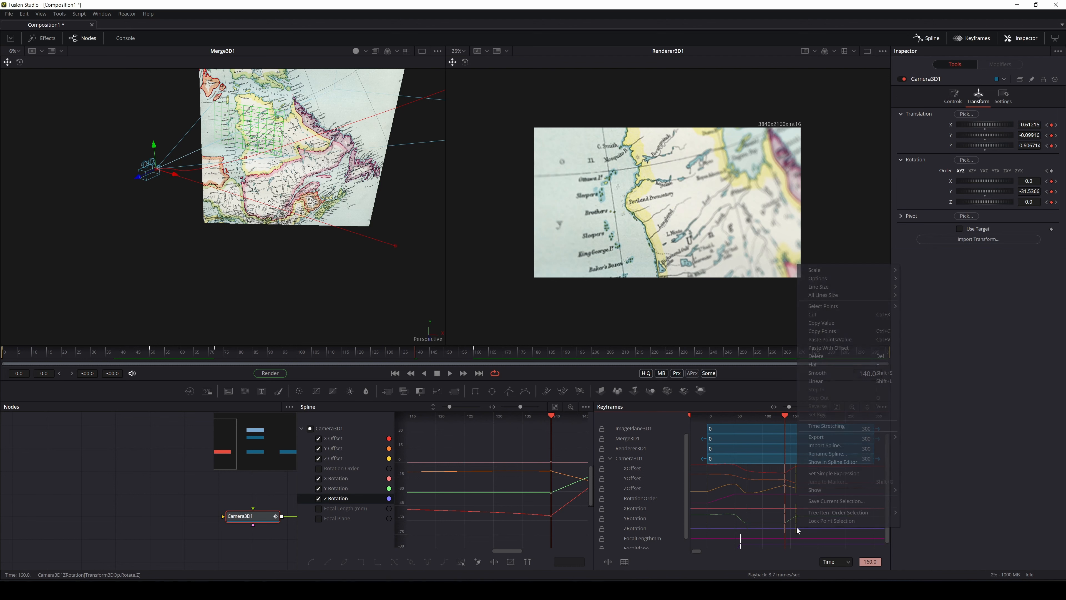
pyautogui.click(849, 374)
pyautogui.hscroll(3, 447, 444)
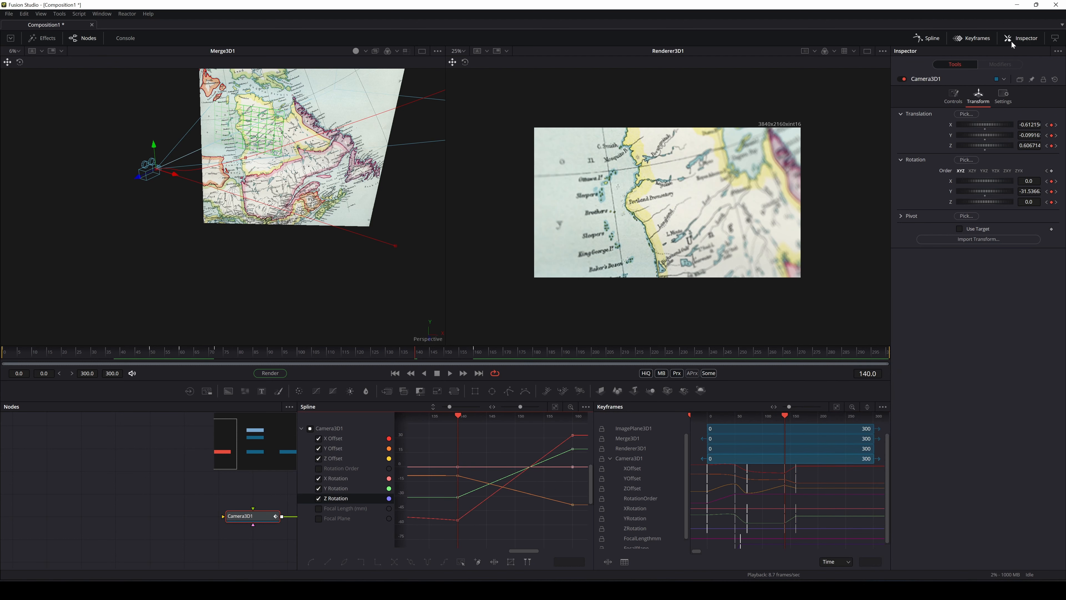
# Step: Hide the spline editor, and at frame 300 move the camera to about X 0.485, Y -0.342, Z 0.550
pyautogui.click(927, 37)
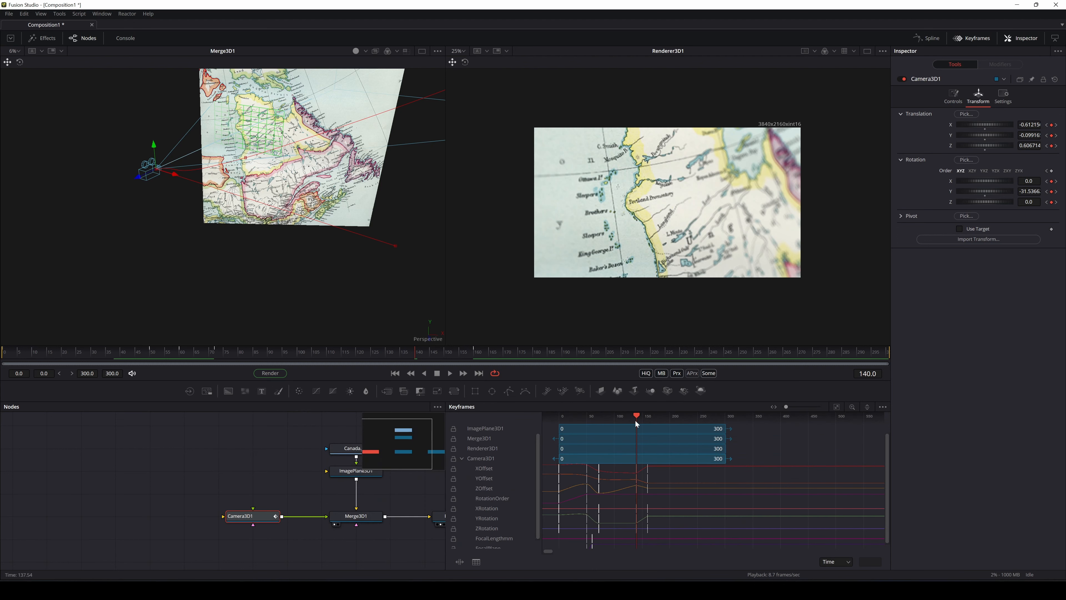
pyautogui.moveTo(637, 417); pyautogui.dragTo(726, 463)
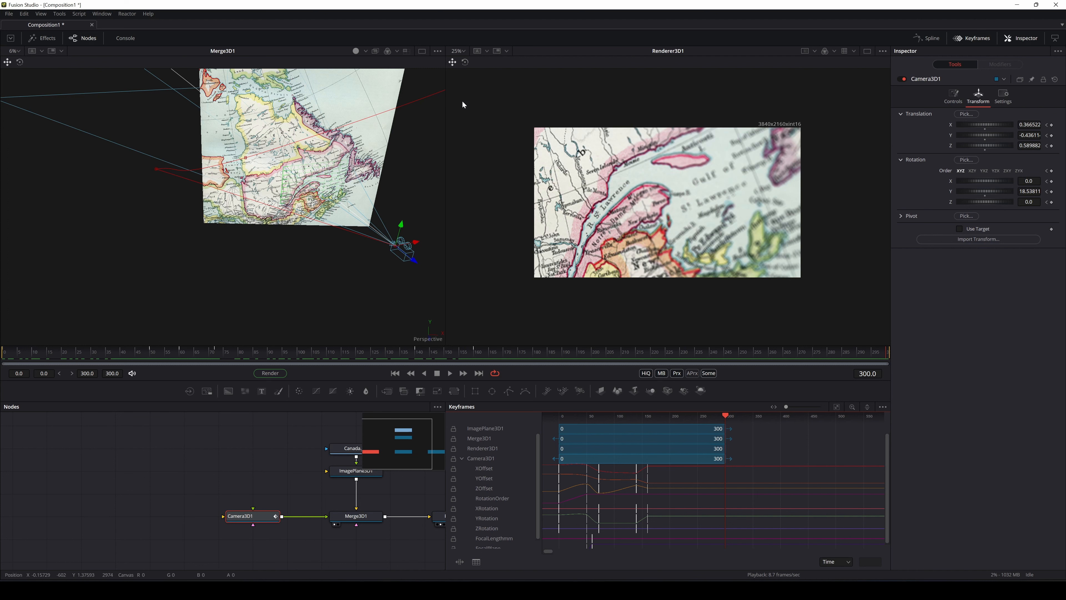
pyautogui.moveTo(333, 193); pyautogui.dragTo(317, 218)
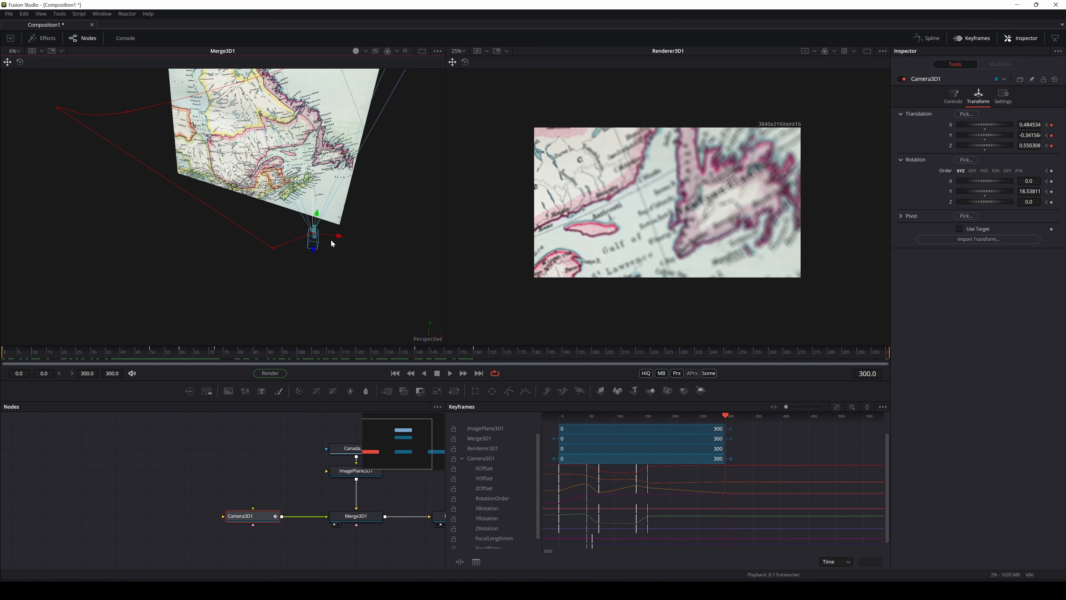
# Step: At frame 240, set a keyframe on the camera's Focal Plane at its current value
pyautogui.click(887, 355)
pyautogui.moveTo(887, 355); pyautogui.dragTo(713, 353)
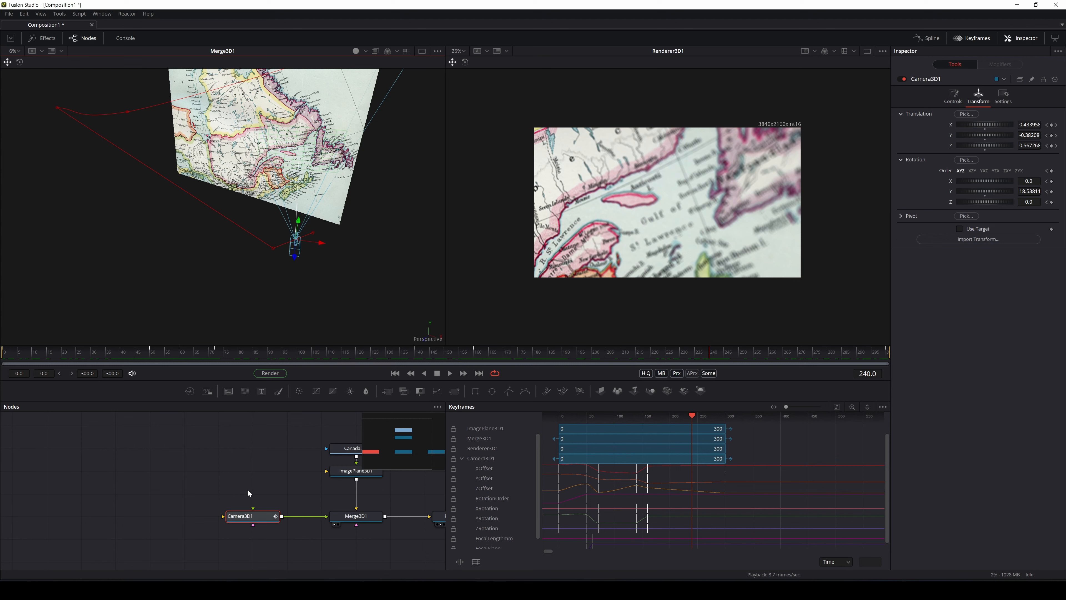
pyautogui.click(273, 518)
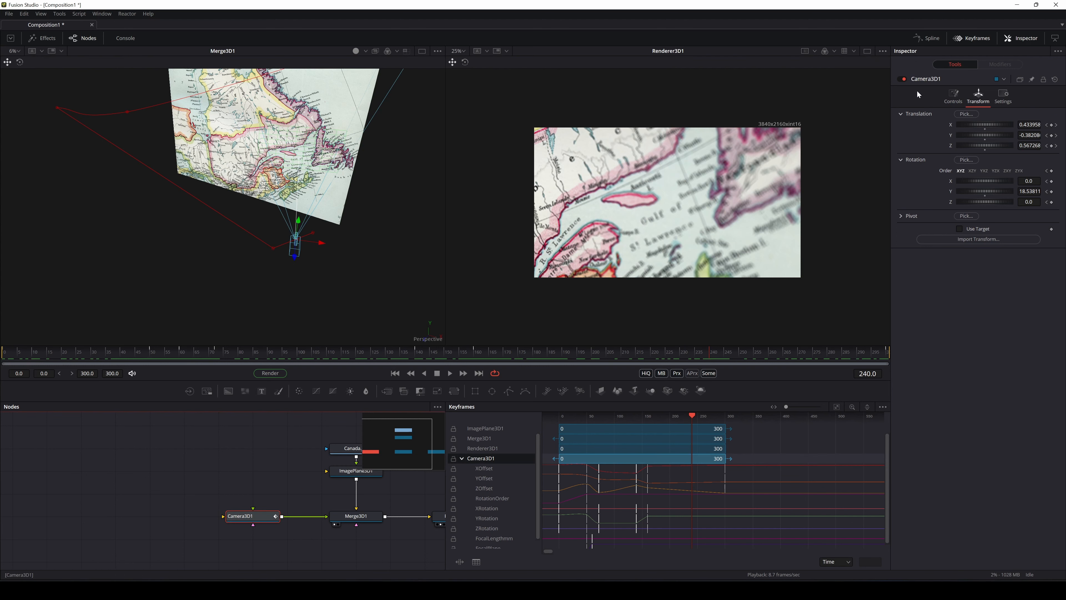
pyautogui.click(953, 101)
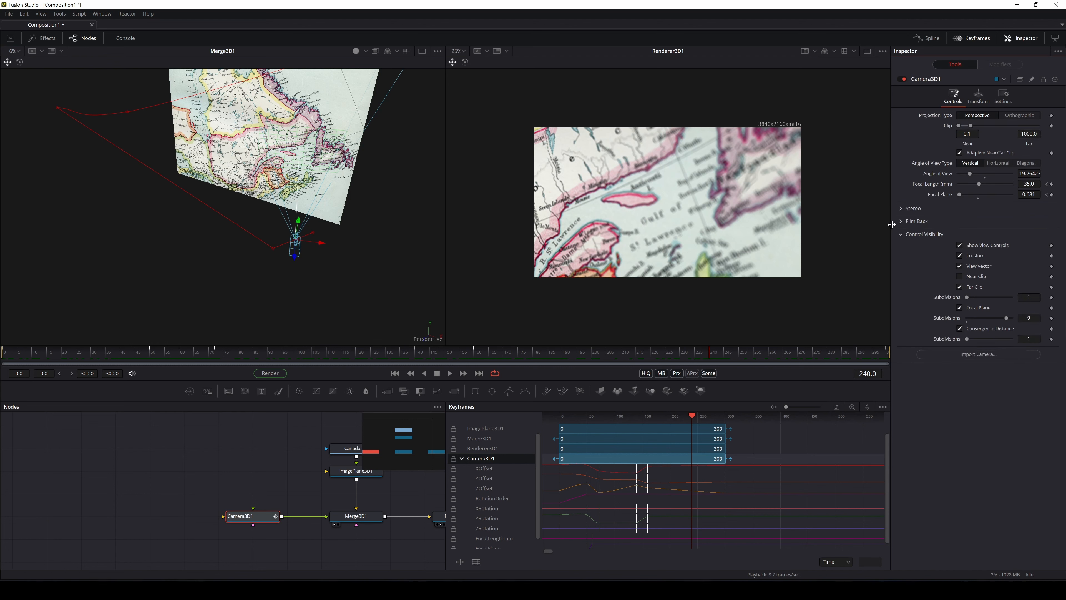
pyautogui.click(1052, 195)
# Step: At frame 264, set the camera's Focal Plane to 0.559 to focus on Newfoundland, and scrub to frame 300 to check it
pyautogui.moveTo(710, 355); pyautogui.dragTo(783, 358)
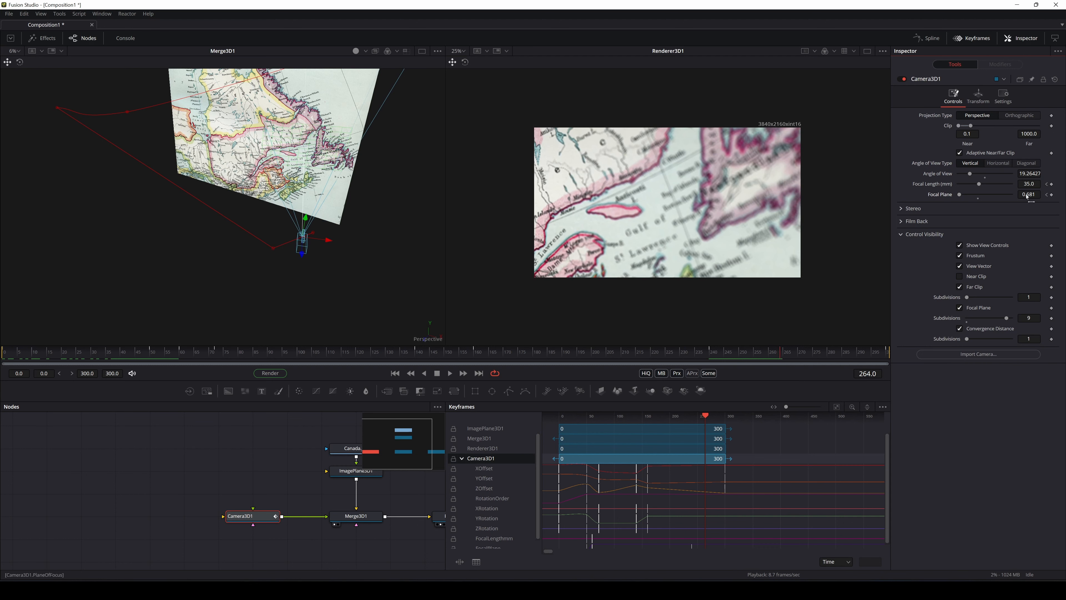
pyautogui.moveTo(1030, 196); pyautogui.dragTo(446, 203)
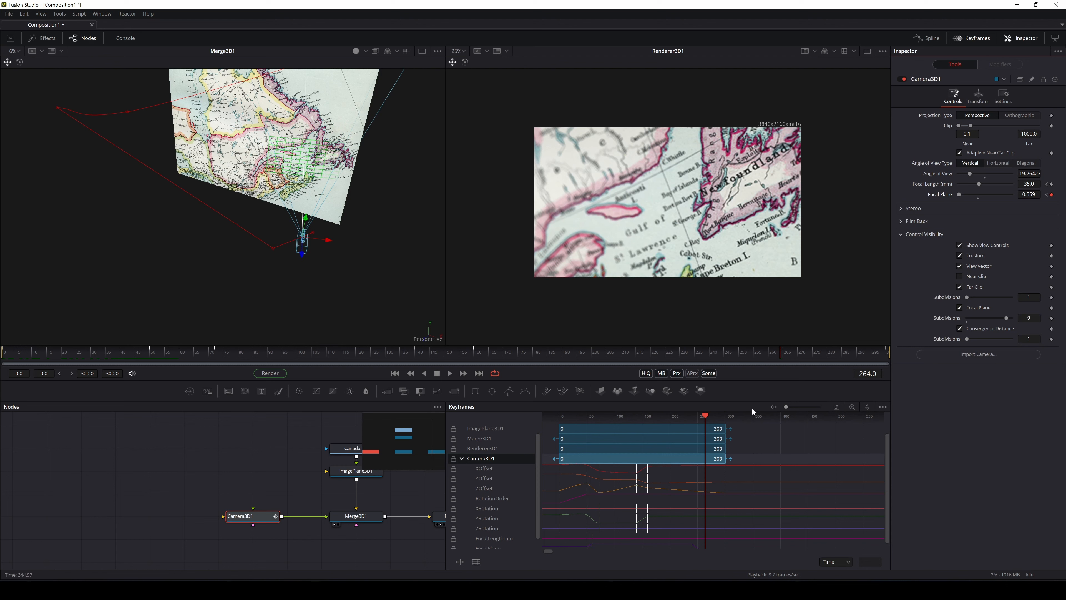
pyautogui.moveTo(780, 357); pyautogui.dragTo(894, 347)
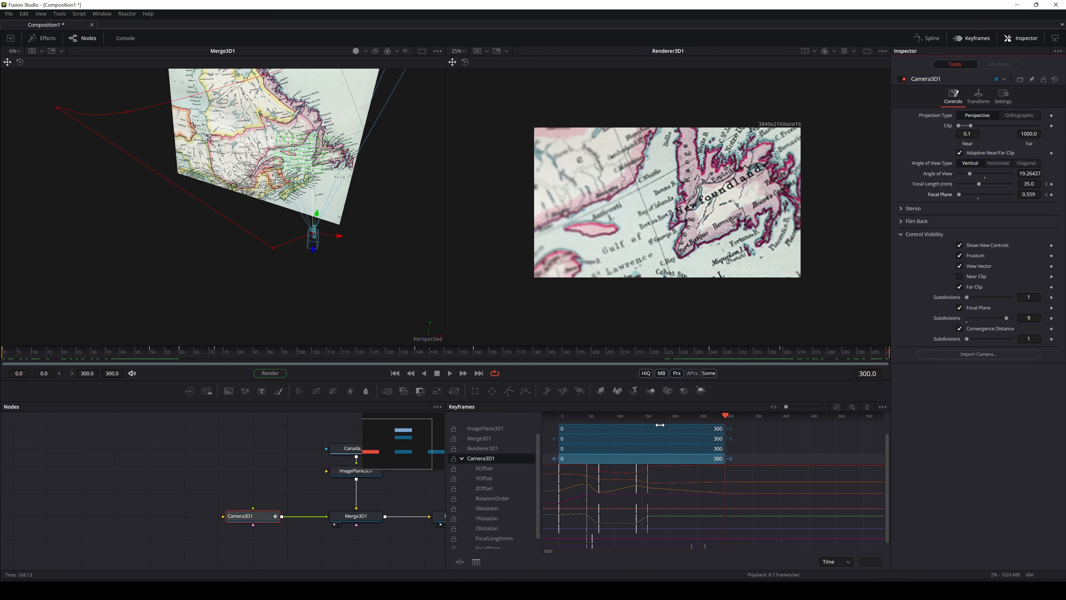
# Step: Replace the Keyframes editor with the Spline editor and frame the camera's curves around frames 140 to 160
pyautogui.moveTo(643, 473); pyautogui.dragTo(740, 495)
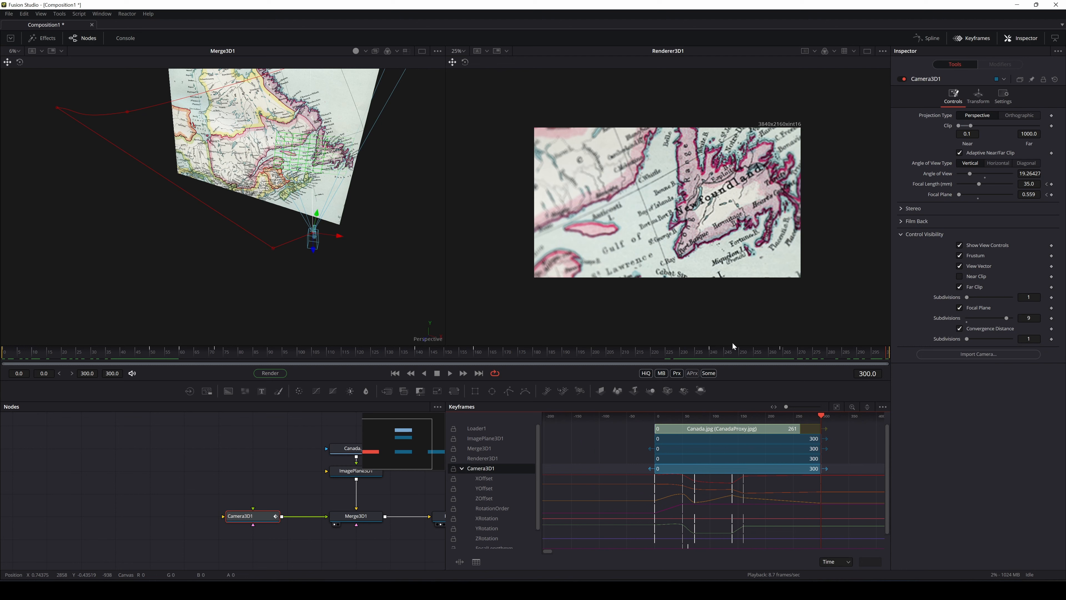
pyautogui.click(987, 42)
pyautogui.click(940, 40)
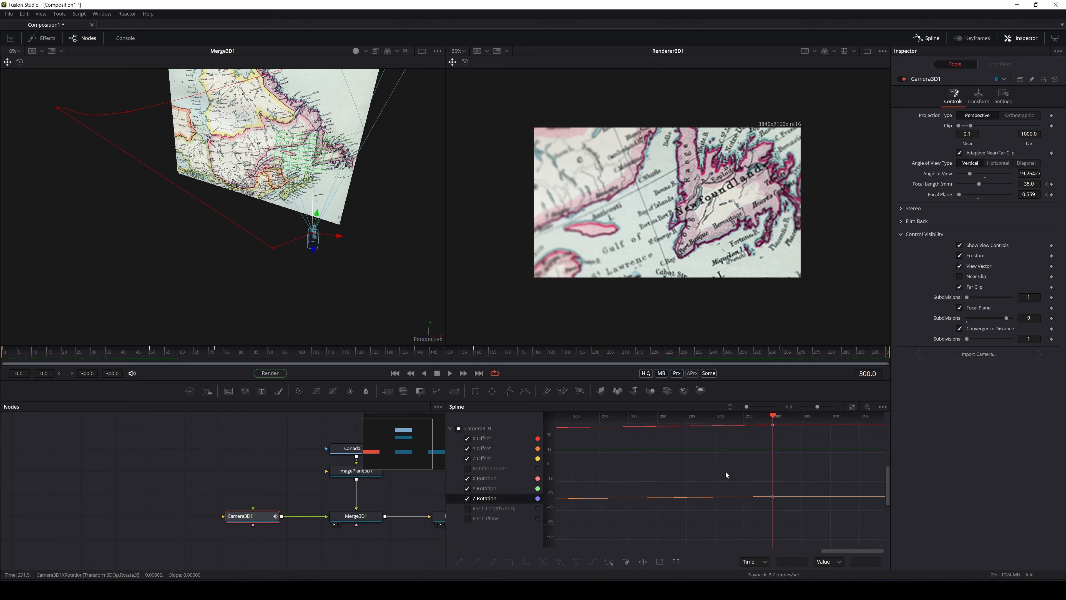
pyautogui.scroll(5, 725, 471)
pyautogui.scroll(-2, 724, 470)
pyautogui.moveTo(605, 490); pyautogui.dragTo(731, 495)
pyautogui.moveTo(559, 505); pyautogui.dragTo(733, 517)
pyautogui.moveTo(647, 488); pyautogui.dragTo(808, 486)
pyautogui.scroll(-5, 709, 488)
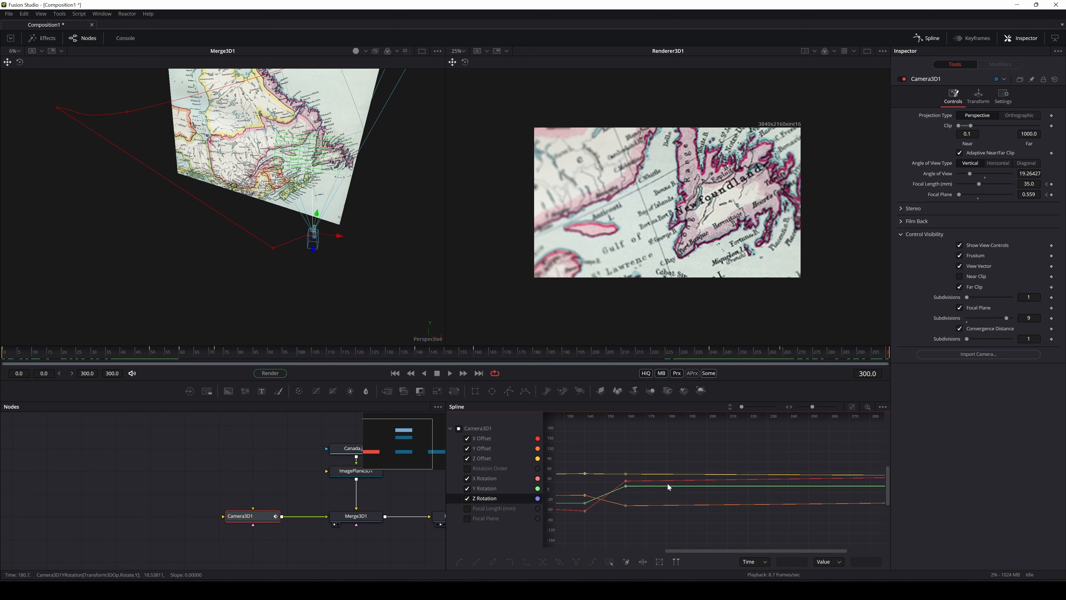
pyautogui.scroll(-2, 667, 484)
pyautogui.moveTo(624, 496); pyautogui.dragTo(656, 503)
pyautogui.scroll(5, 656, 503)
pyautogui.moveTo(742, 468); pyautogui.dragTo(696, 503)
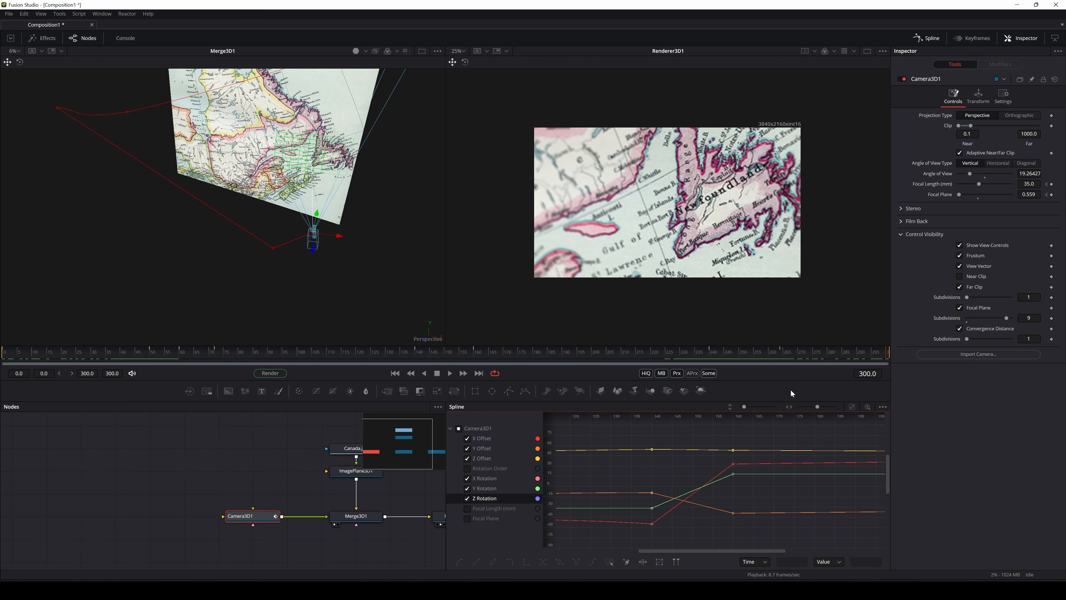
# Step: Pull the incoming handle of the Y Offset key at frame 160 out horizontally to ease the curve into it
pyautogui.click(652, 493)
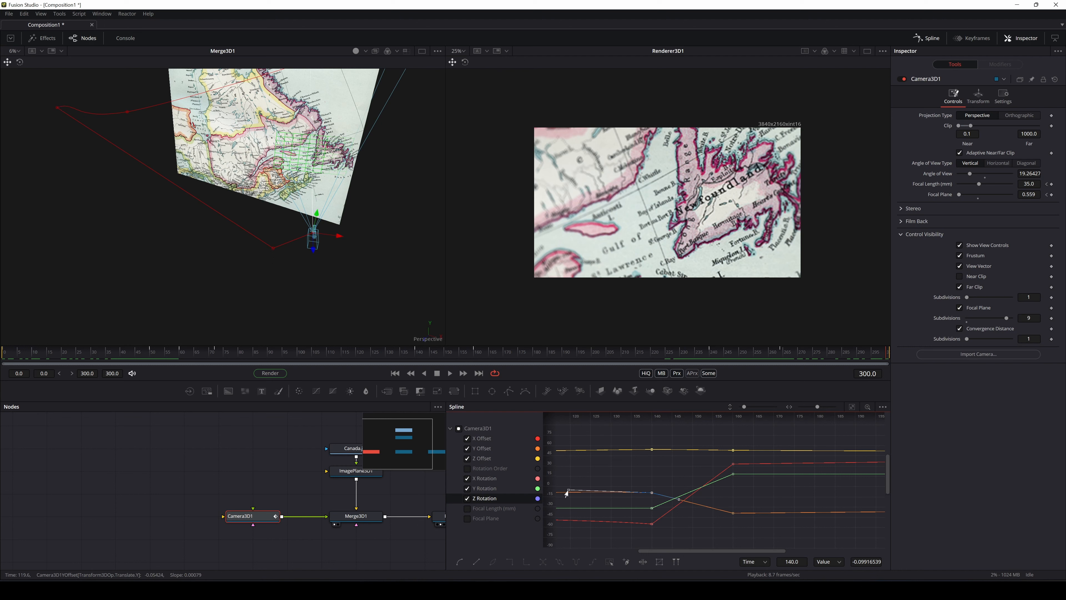
pyautogui.click(749, 510)
pyautogui.click(733, 513)
pyautogui.click(733, 514)
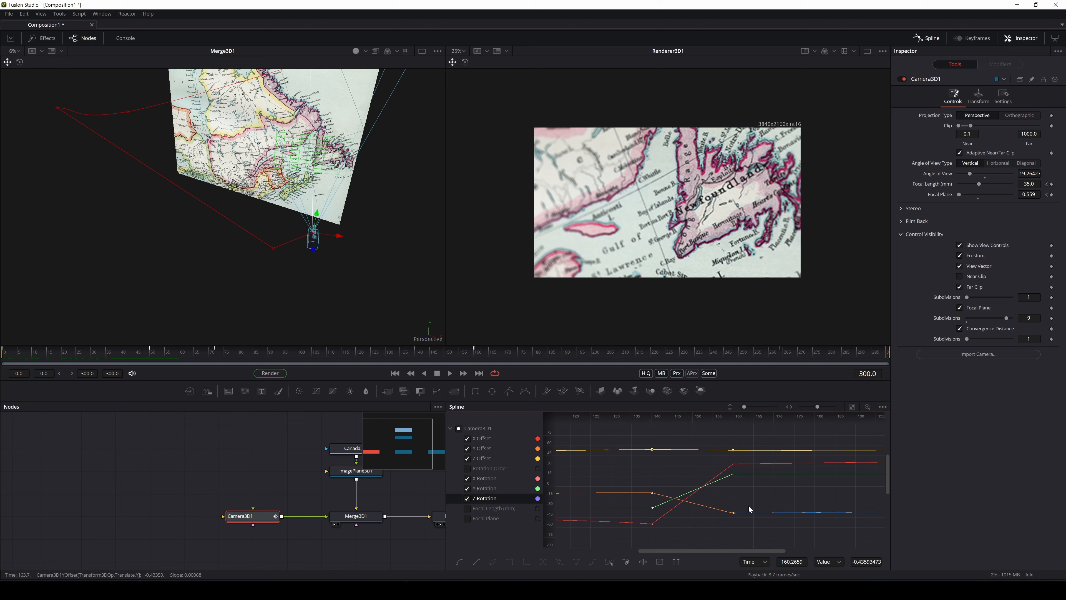
pyautogui.moveTo(748, 506); pyautogui.dragTo(700, 515)
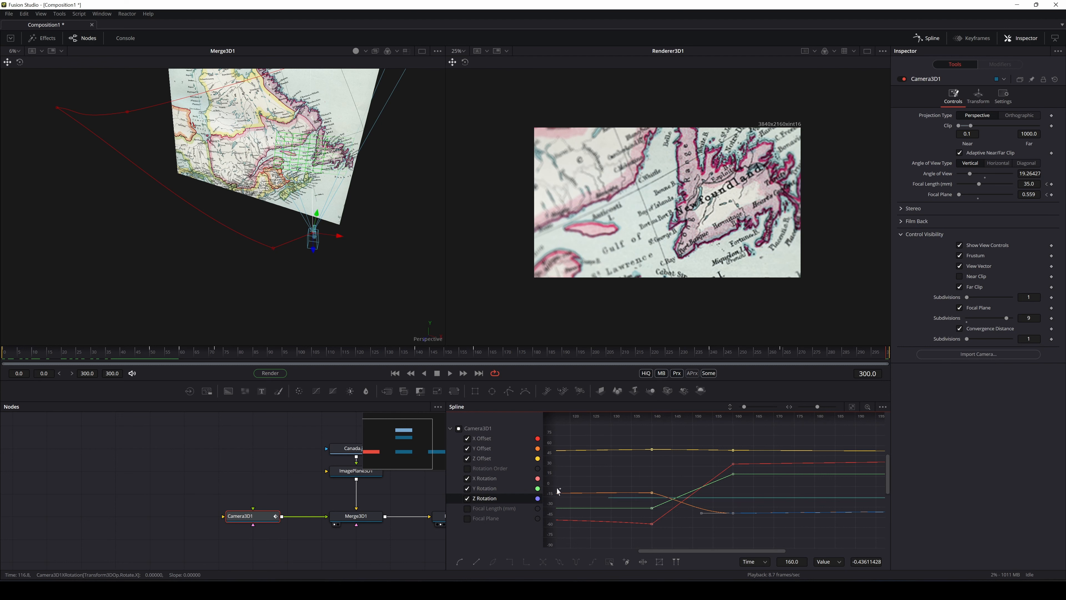
# Step: Try shorter and longer lengths for the Y Offset key's incoming handle at frame 160, and undo the adjustment
pyautogui.scroll(5, 710, 521)
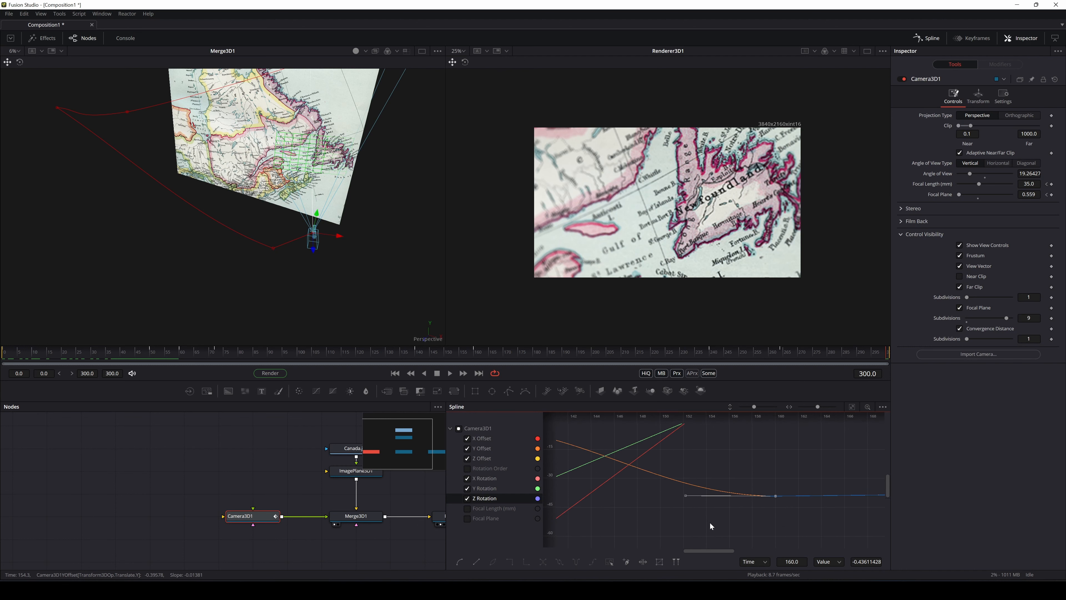
pyautogui.moveTo(691, 528); pyautogui.dragTo(679, 531)
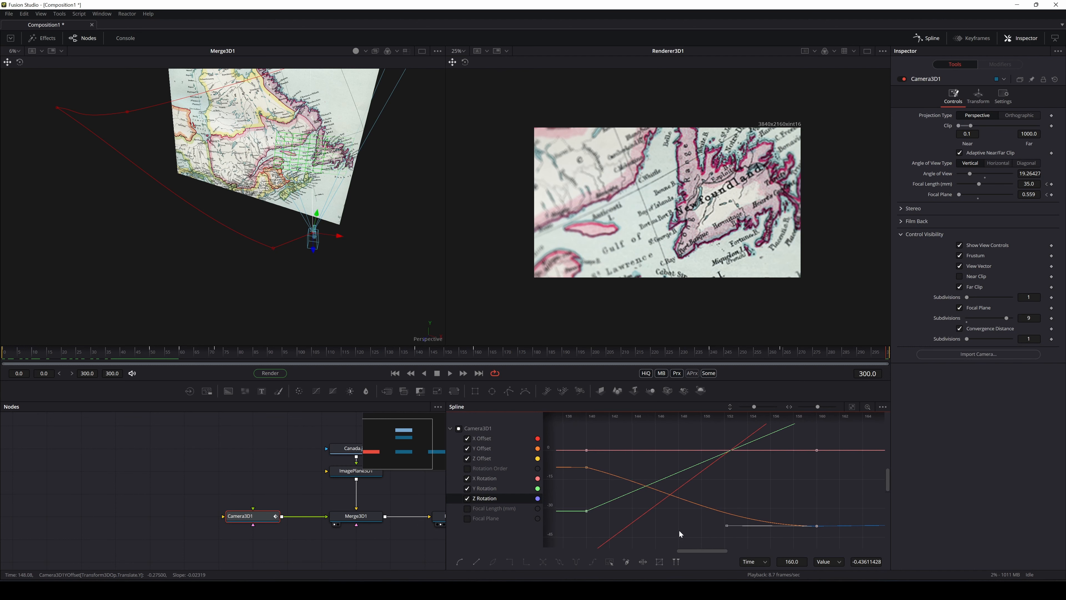
pyautogui.scroll(-4, 677, 529)
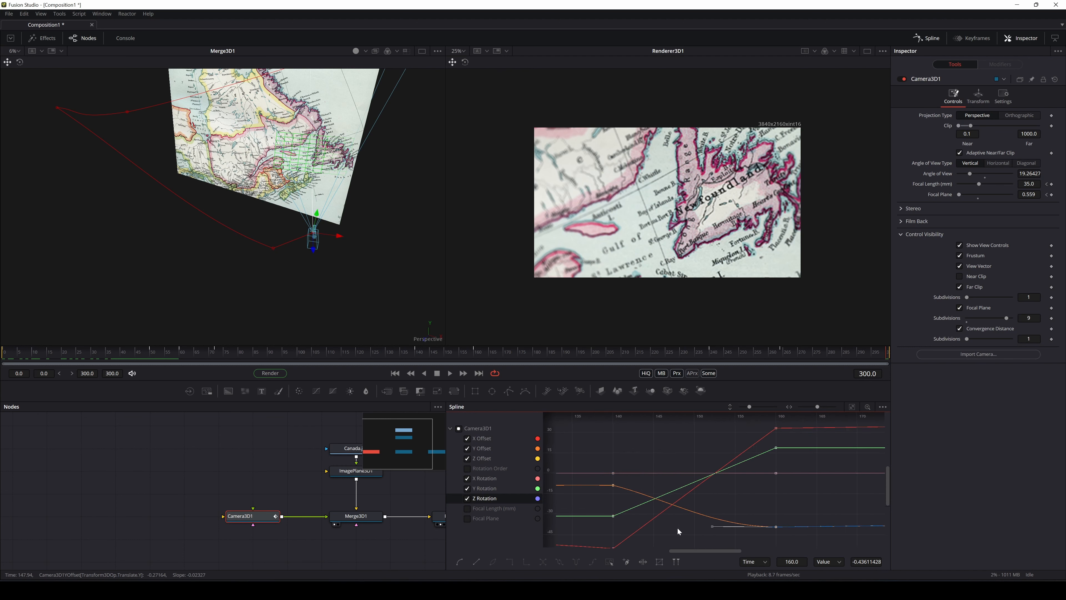
pyautogui.scroll(-1, 678, 528)
pyautogui.moveTo(678, 531); pyautogui.dragTo(653, 512)
pyautogui.scroll(2, 653, 512)
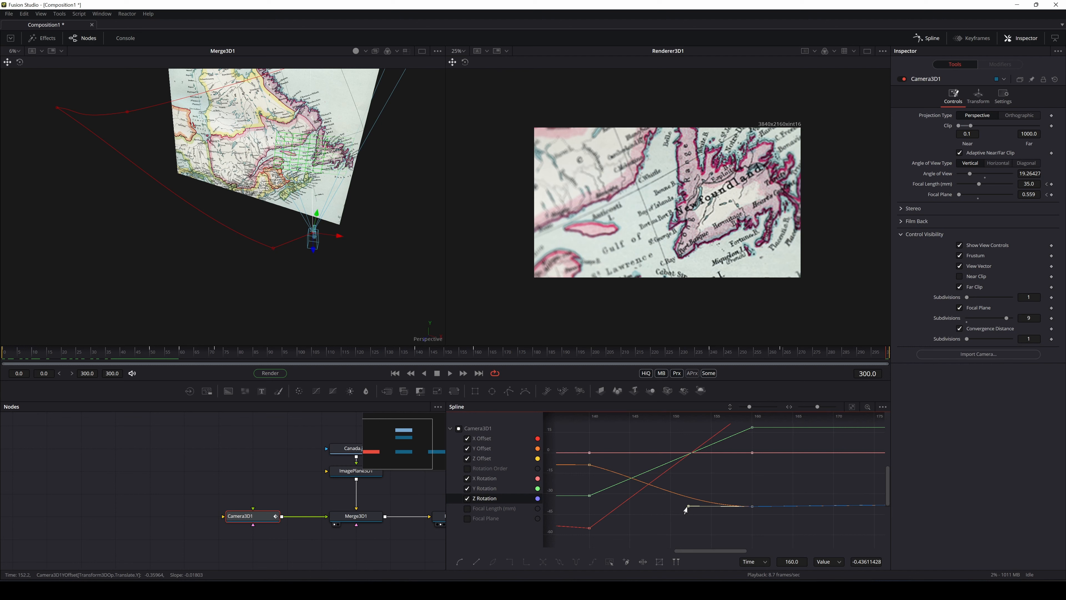
pyautogui.moveTo(687, 508); pyautogui.dragTo(733, 506)
pyautogui.moveTo(732, 504); pyautogui.dragTo(679, 507)
pyautogui.hotkey('ctrl', 'z')
# Step: Try stretching the Y Offset curve's short handle before frame 160 into a flat ease-in, and undo it
pyautogui.moveTo(786, 476); pyautogui.dragTo(795, 479)
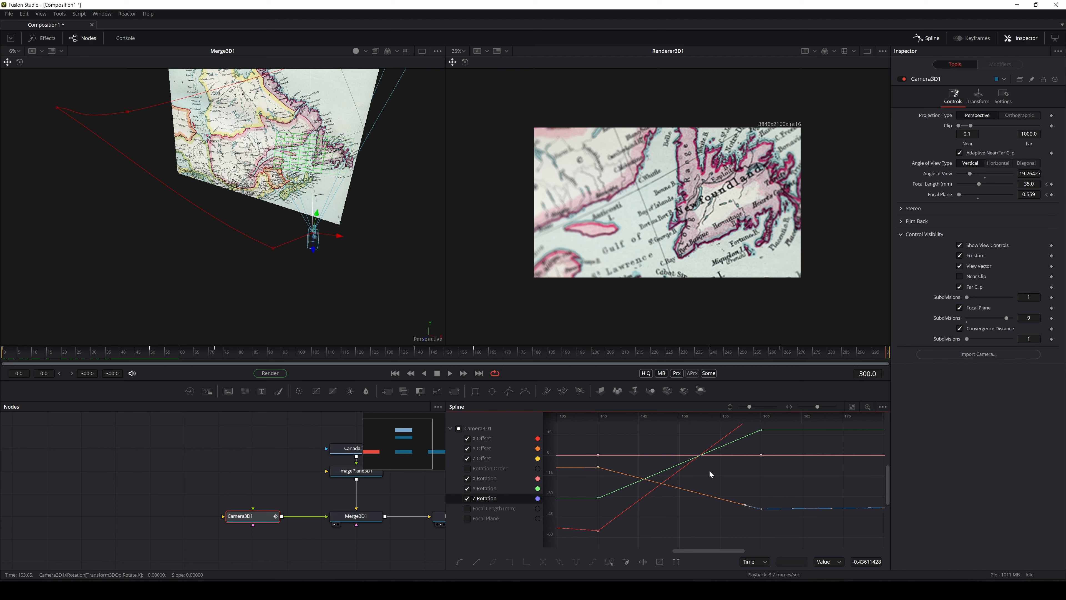
pyautogui.scroll(-5, 709, 472)
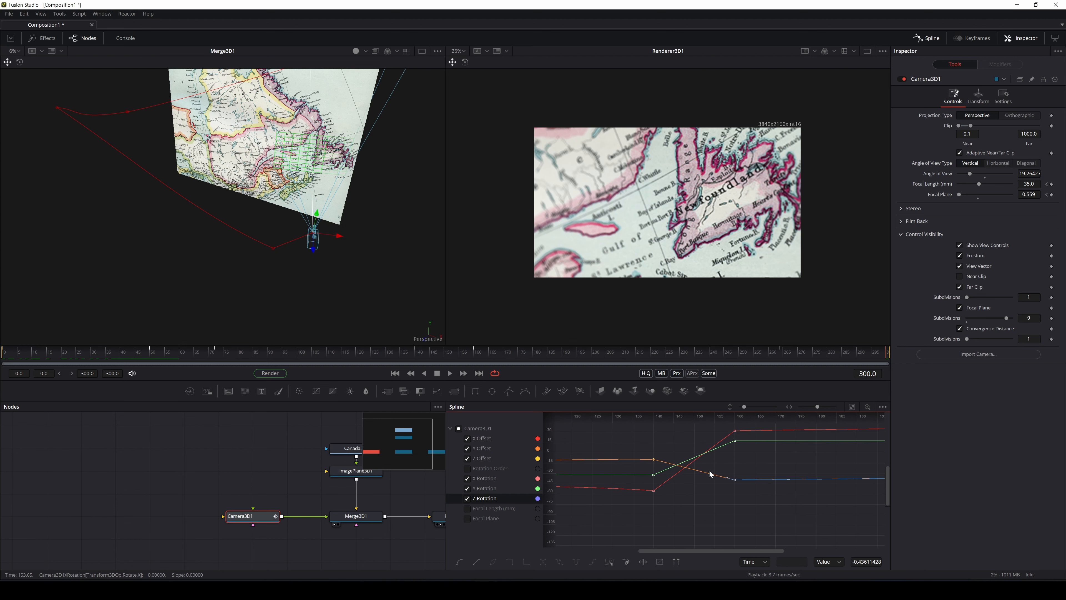
pyautogui.scroll(4, 709, 470)
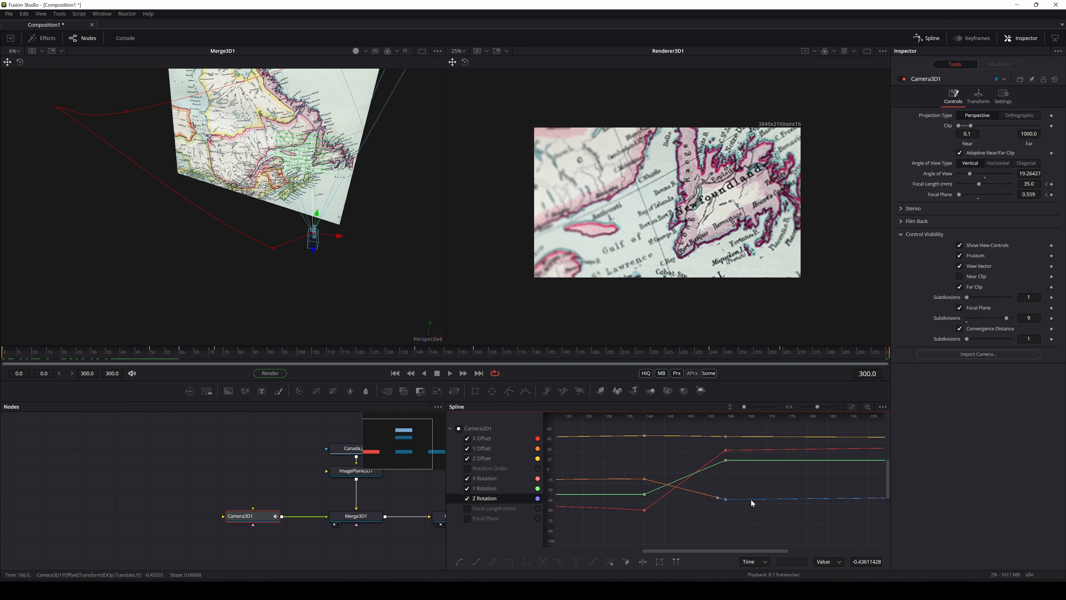
pyautogui.scroll(2, 705, 479)
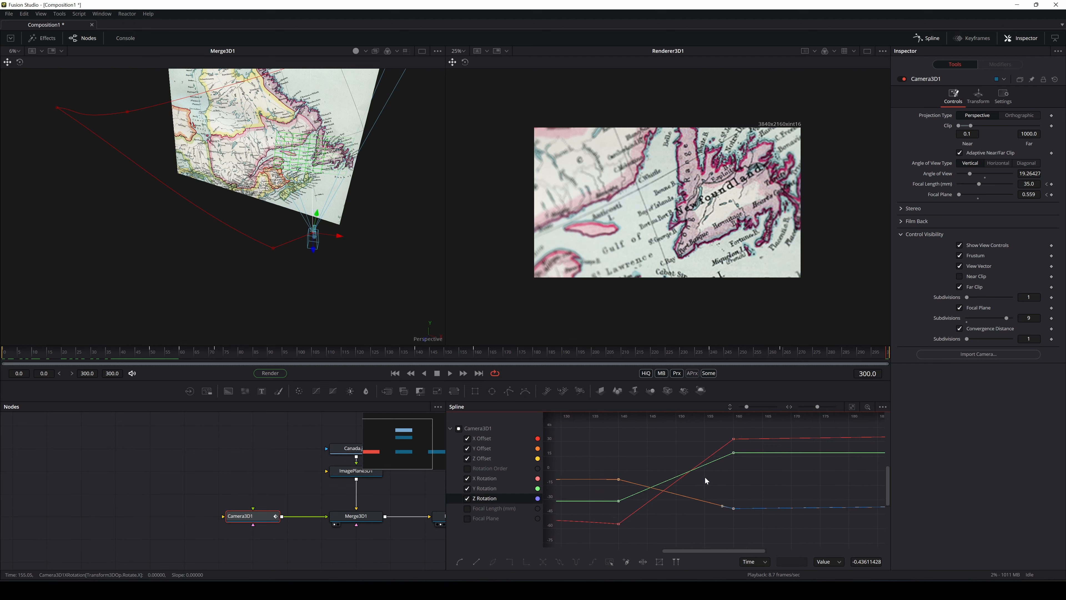
pyautogui.moveTo(705, 477); pyautogui.dragTo(713, 484)
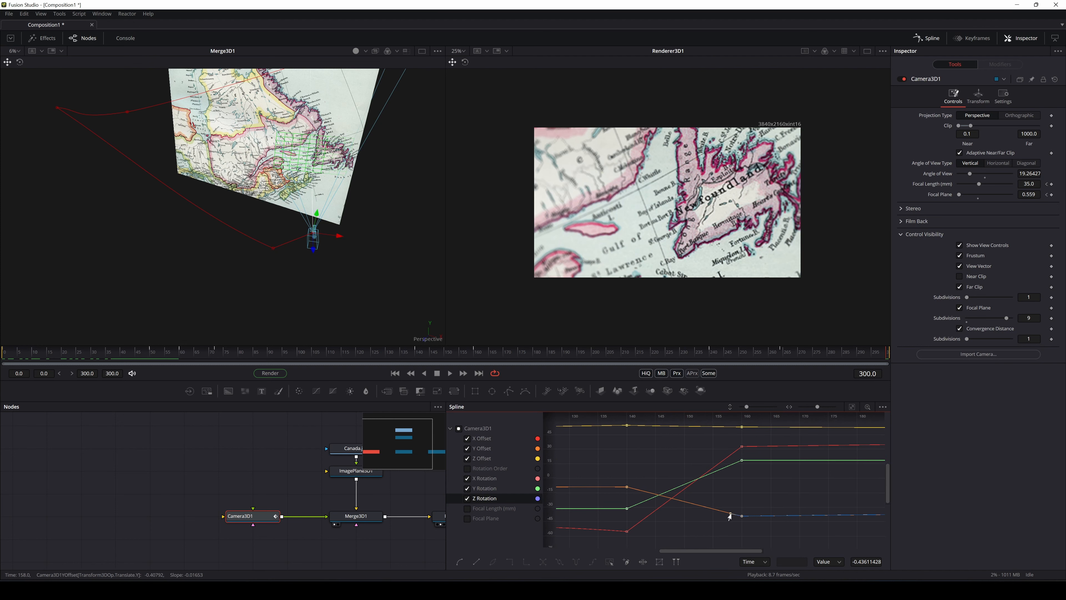
pyautogui.moveTo(730, 517); pyautogui.dragTo(728, 522)
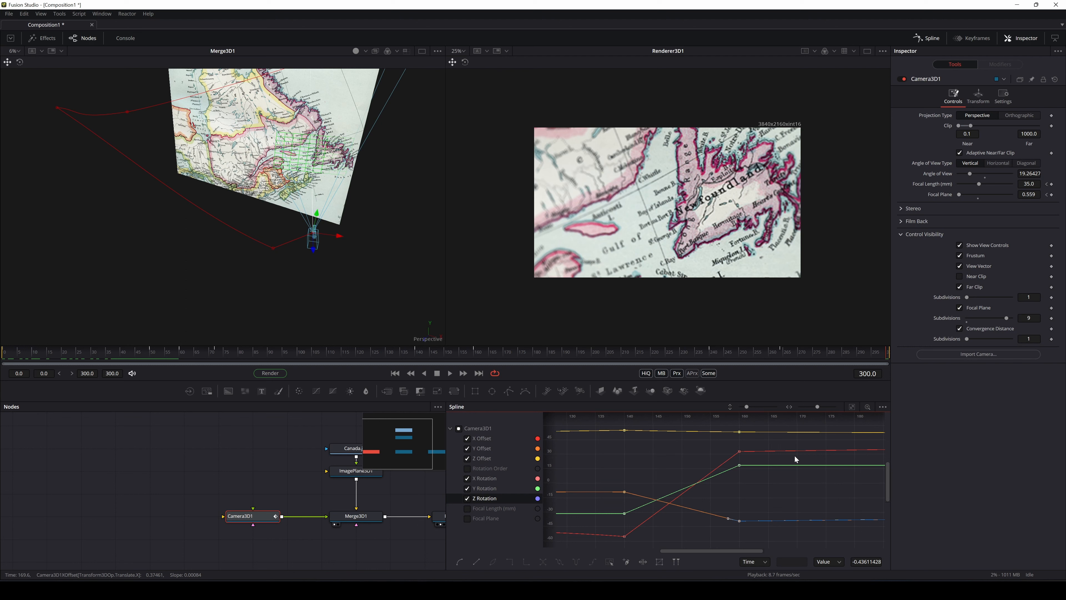
pyautogui.hscroll(-5, 769, 488)
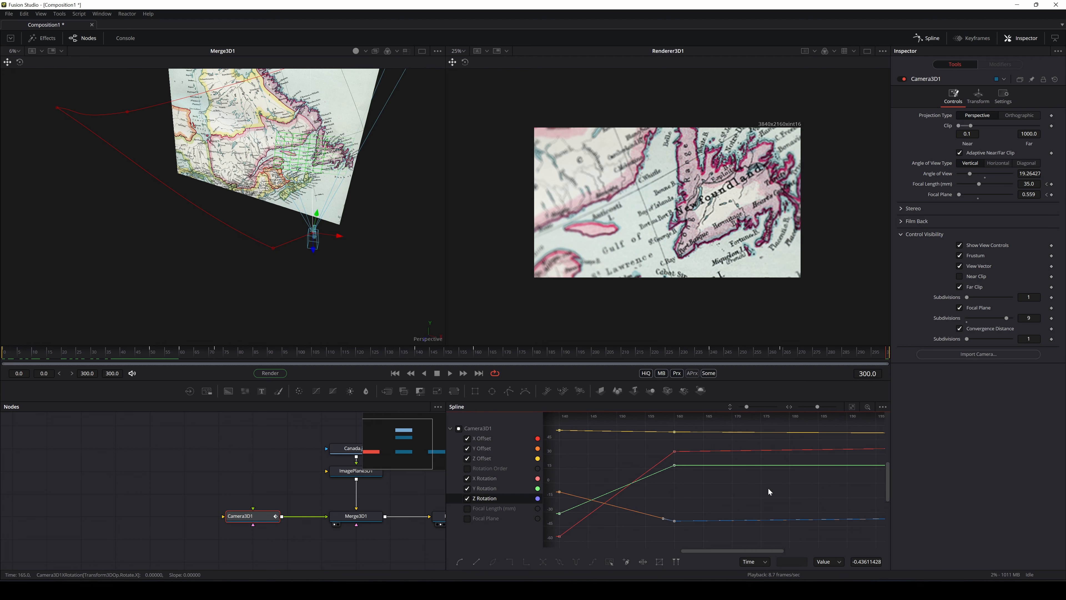
pyautogui.hscroll(5, 769, 488)
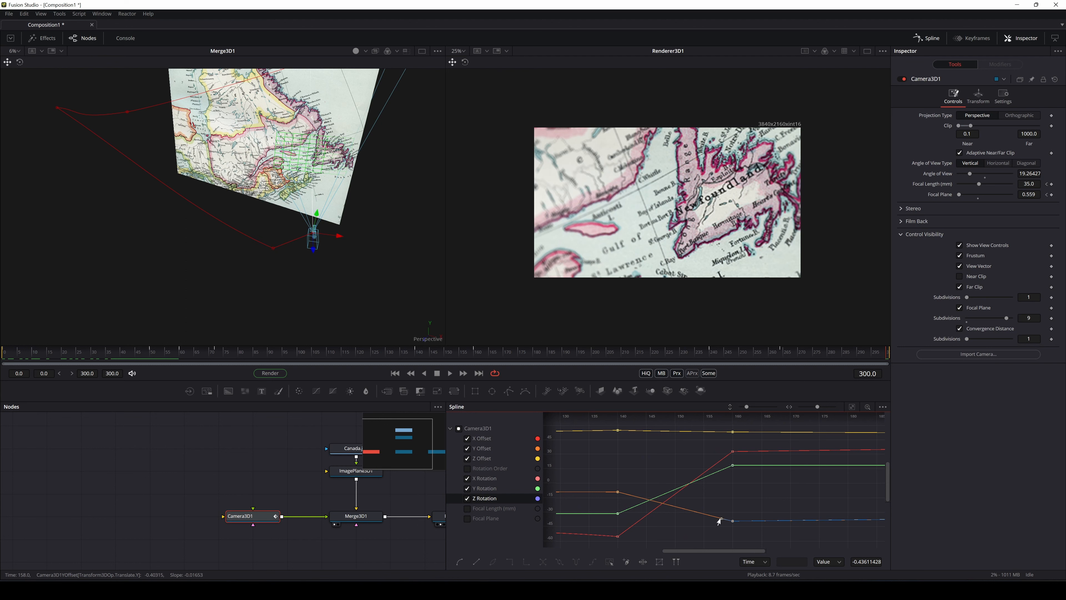
pyautogui.moveTo(719, 521); pyautogui.dragTo(685, 523)
pyautogui.hotkey('ctrl', 'z')
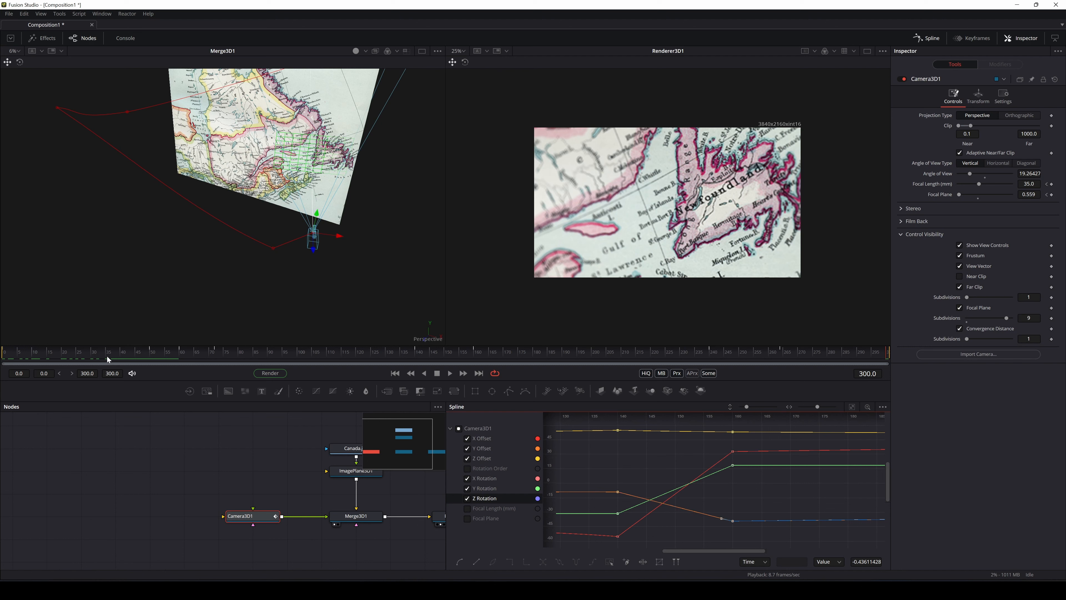
# Step: Go to frame 160, select all camera offset and rotation keys there, and smooth them
pyautogui.moveTo(106, 355); pyautogui.dragTo(476, 355)
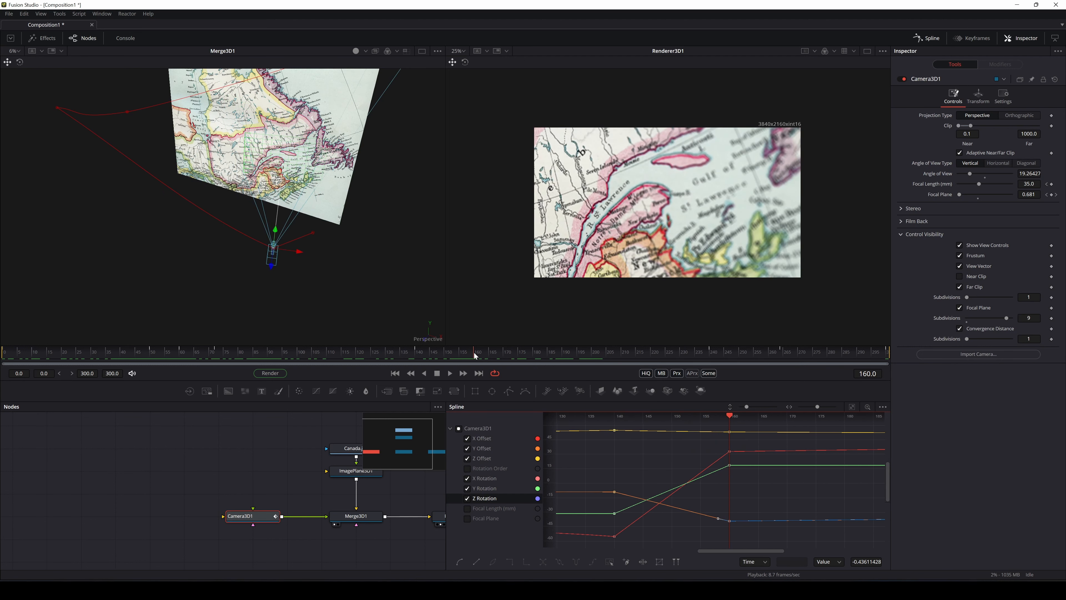
pyautogui.moveTo(738, 425); pyautogui.dragTo(711, 536)
pyautogui.click(457, 560)
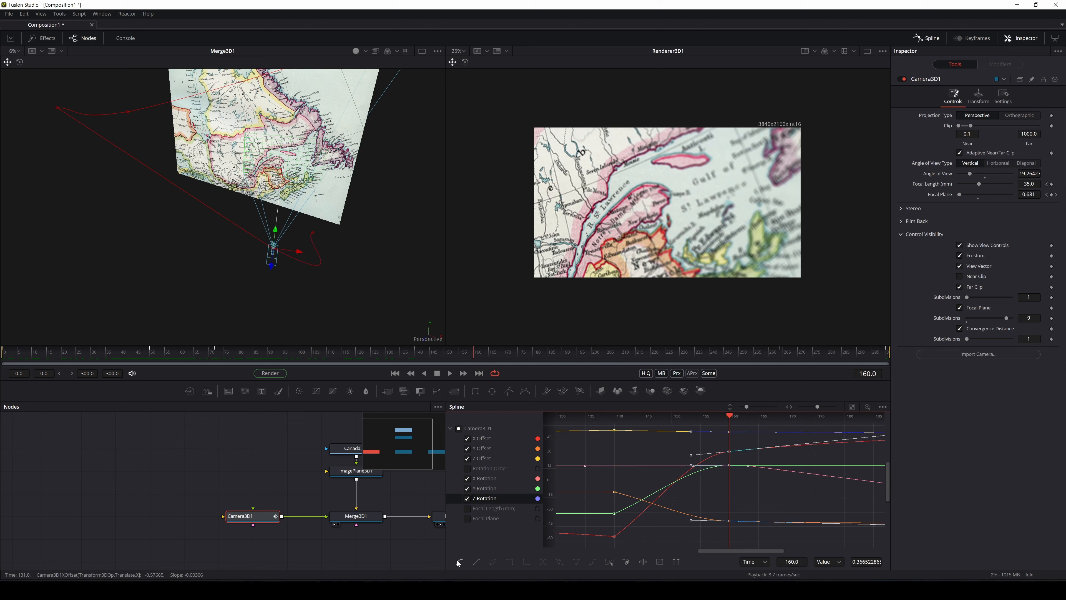
# Step: Lower the outgoing handle of the X Offset key at frame 160 to reduce the curve's bulge
pyautogui.click(681, 453)
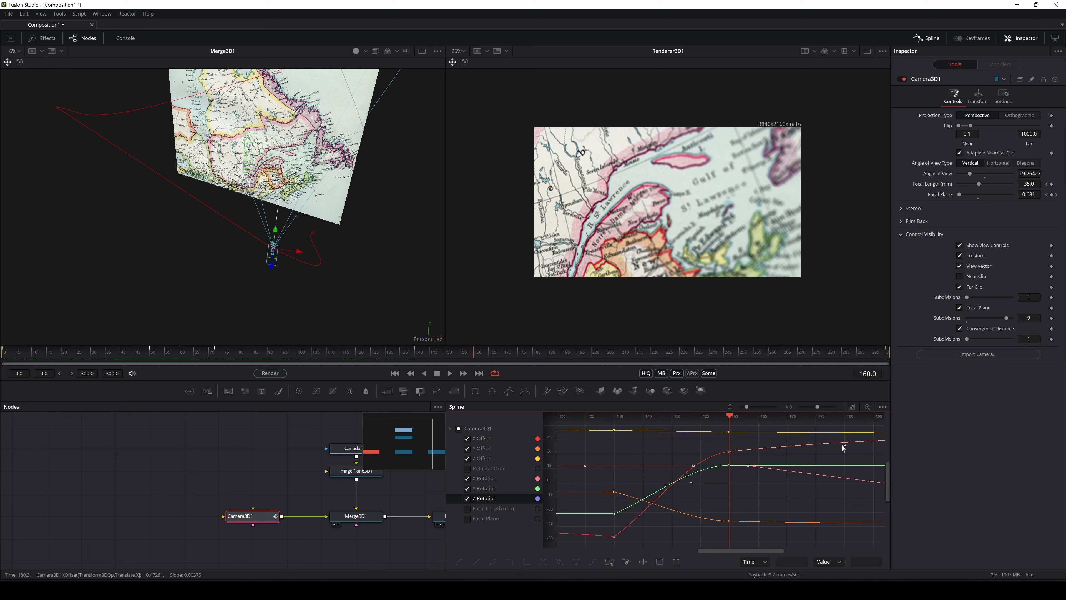
pyautogui.moveTo(845, 445); pyautogui.dragTo(684, 453)
pyautogui.scroll(-5, 684, 453)
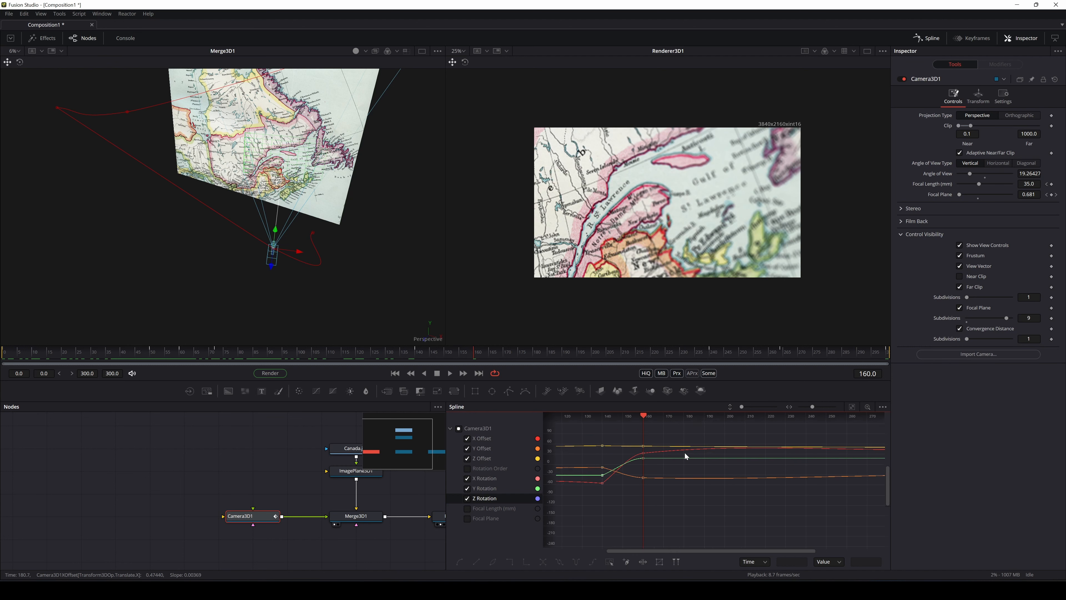
pyautogui.scroll(2, 685, 453)
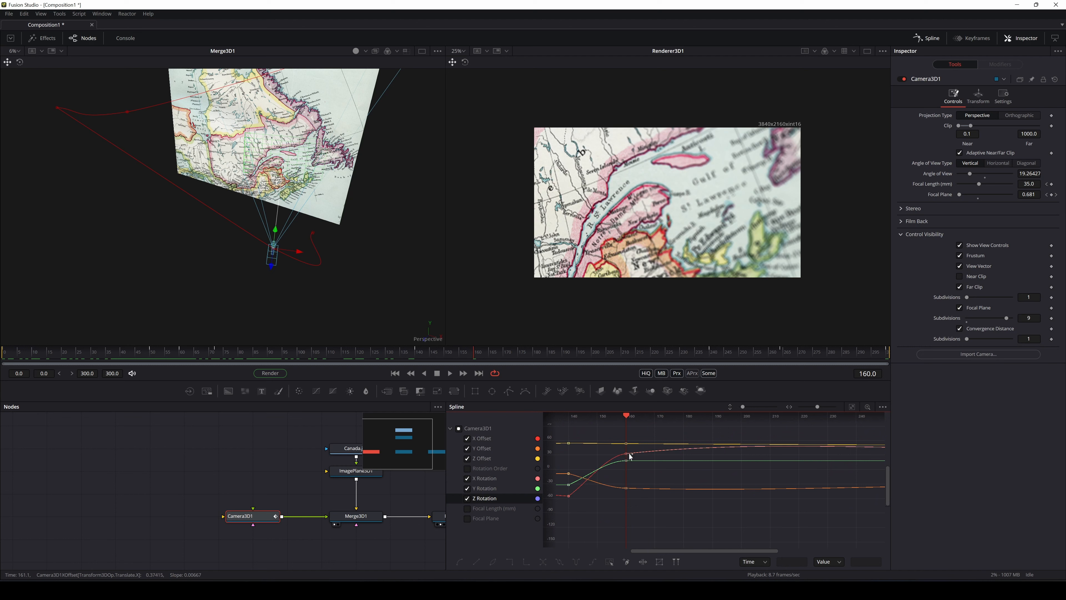
pyautogui.scroll(2, 630, 454)
pyautogui.scroll(-2, 632, 454)
pyautogui.moveTo(720, 454); pyautogui.dragTo(701, 456)
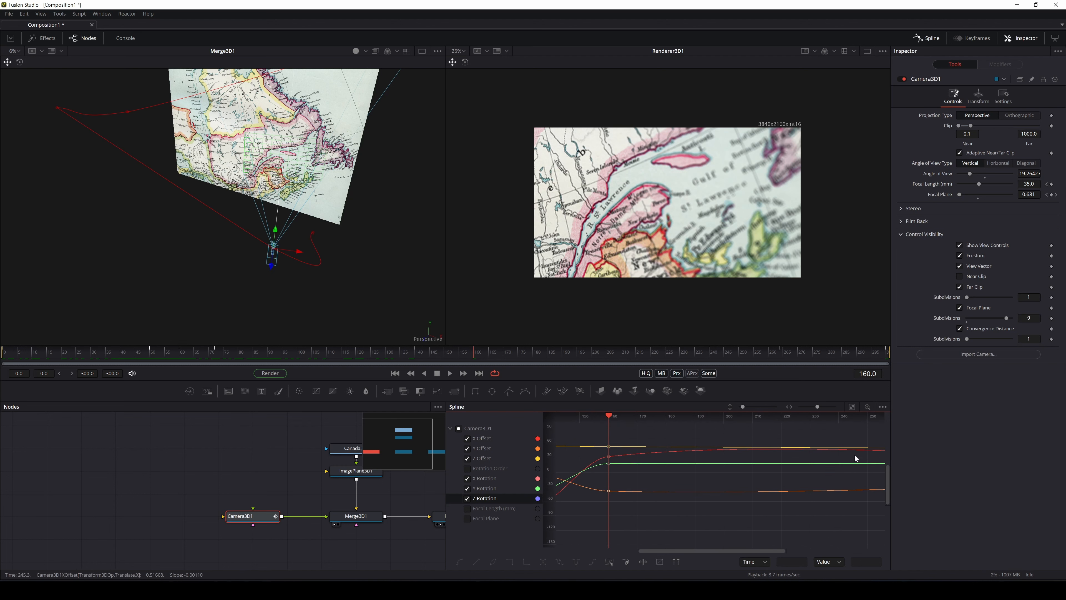
pyautogui.scroll(2, 626, 459)
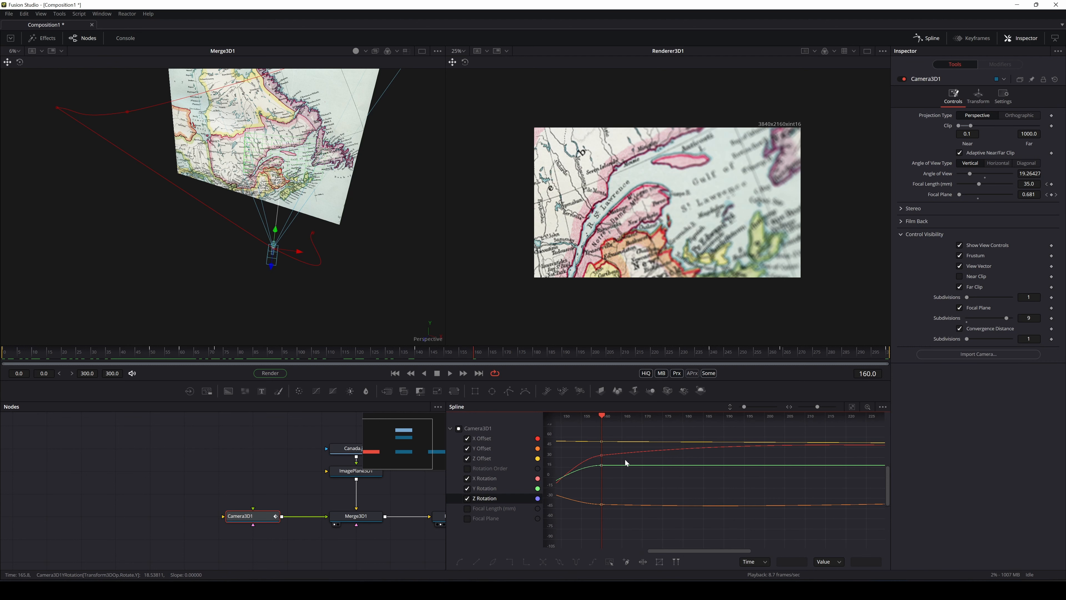
pyautogui.moveTo(614, 458)
pyautogui.mouseDown()
pyautogui.moveTo(663, 450)
pyautogui.moveTo(633, 468)
pyautogui.mouseUp()
pyautogui.moveTo(837, 436); pyautogui.dragTo(837, 444)
pyautogui.click(751, 477)
# Step: Play the transition through frame 160, and reshape the X Offset key's handles there for a longer ease-in and straighter drift
pyautogui.moveTo(474, 353); pyautogui.dragTo(378, 357)
pyautogui.press('space')
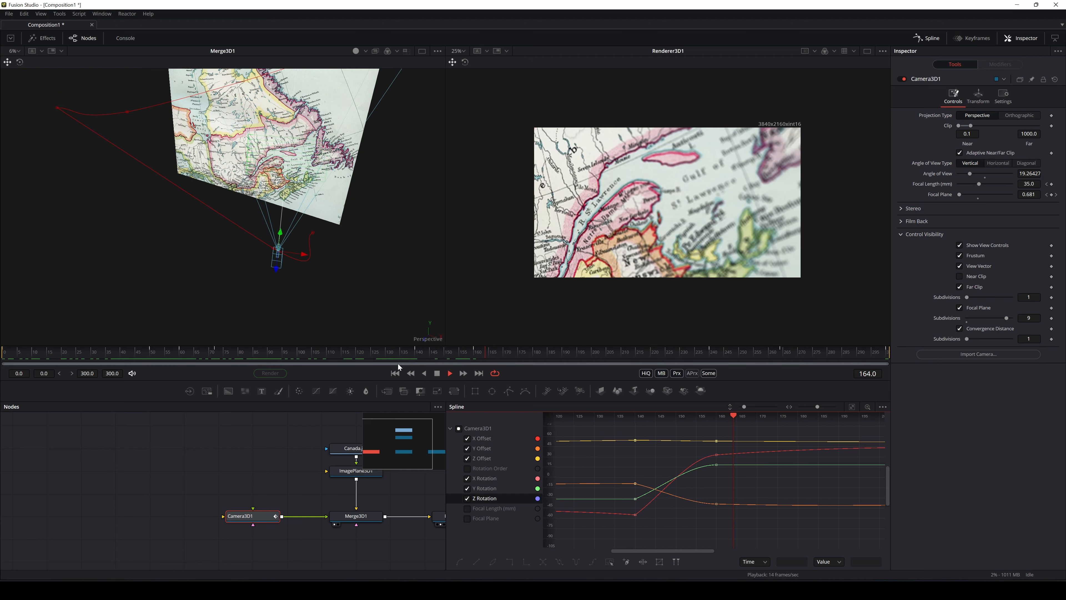
pyautogui.press('space')
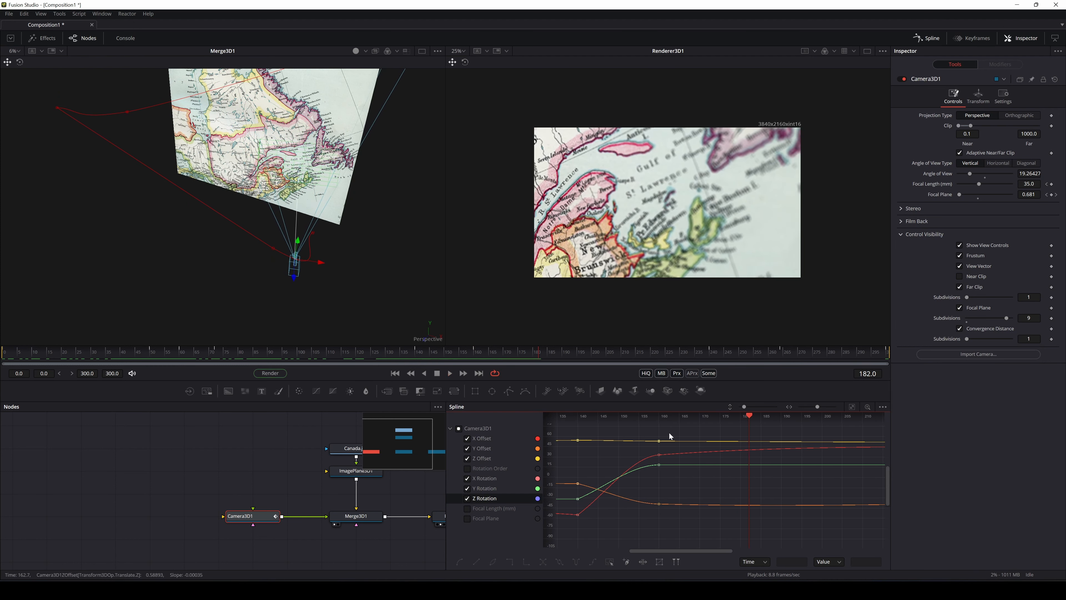
pyautogui.click(659, 455)
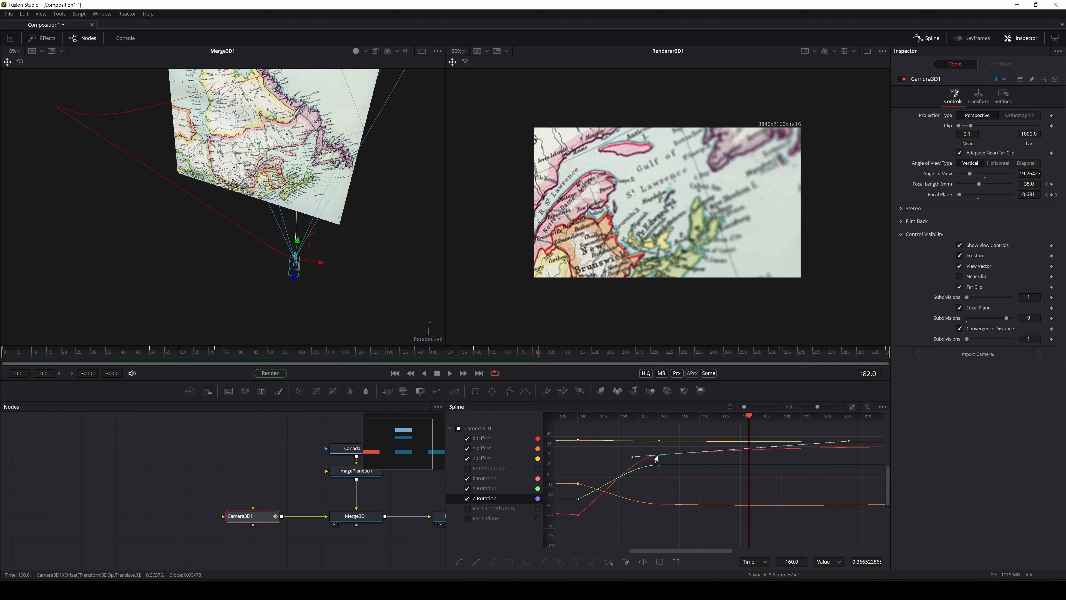
pyautogui.moveTo(633, 456); pyautogui.dragTo(609, 459)
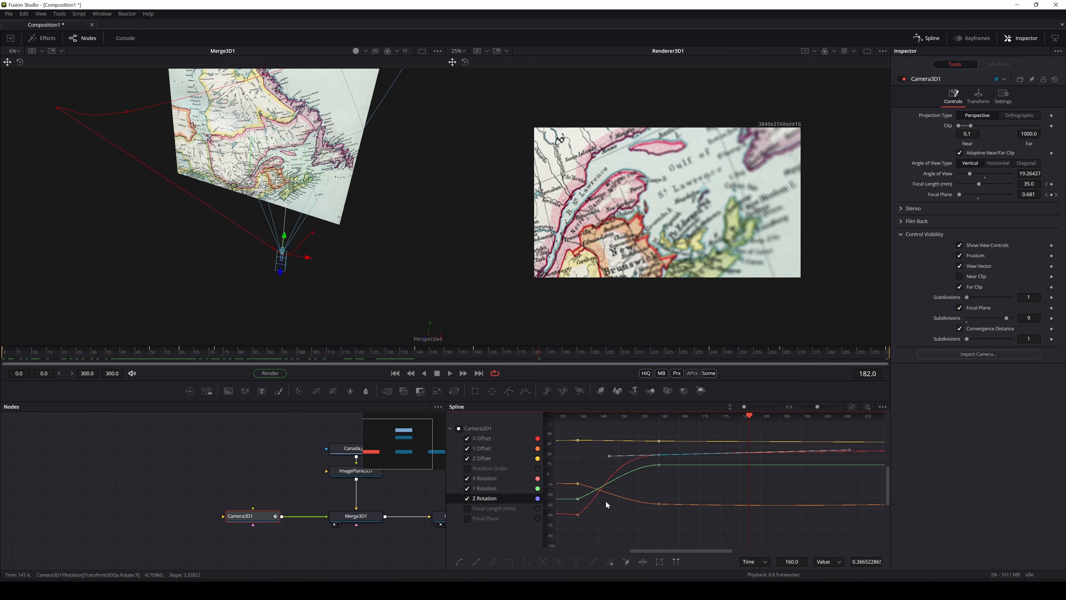
# Step: Smooth the X Offset key at frame 140 and extend its outgoing handle to about frame 152
pyautogui.click(577, 515)
pyautogui.moveTo(604, 495); pyautogui.dragTo(672, 504)
pyautogui.hotkey('ctrl', 'z')
pyautogui.click(460, 561)
pyautogui.moveTo(794, 505); pyautogui.dragTo(818, 507)
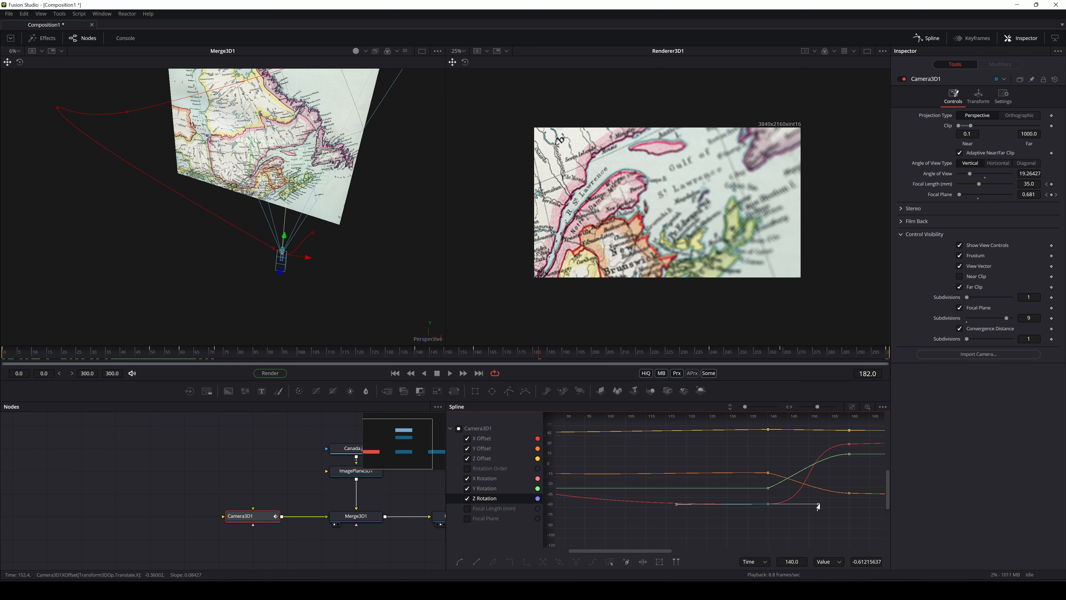
# Step: Tilt the X Offset handles at frame 140 to follow the preceding drift, and scrub to frame 148 to check the motion
pyautogui.moveTo(528, 346); pyautogui.dragTo(417, 359)
pyautogui.press('space')
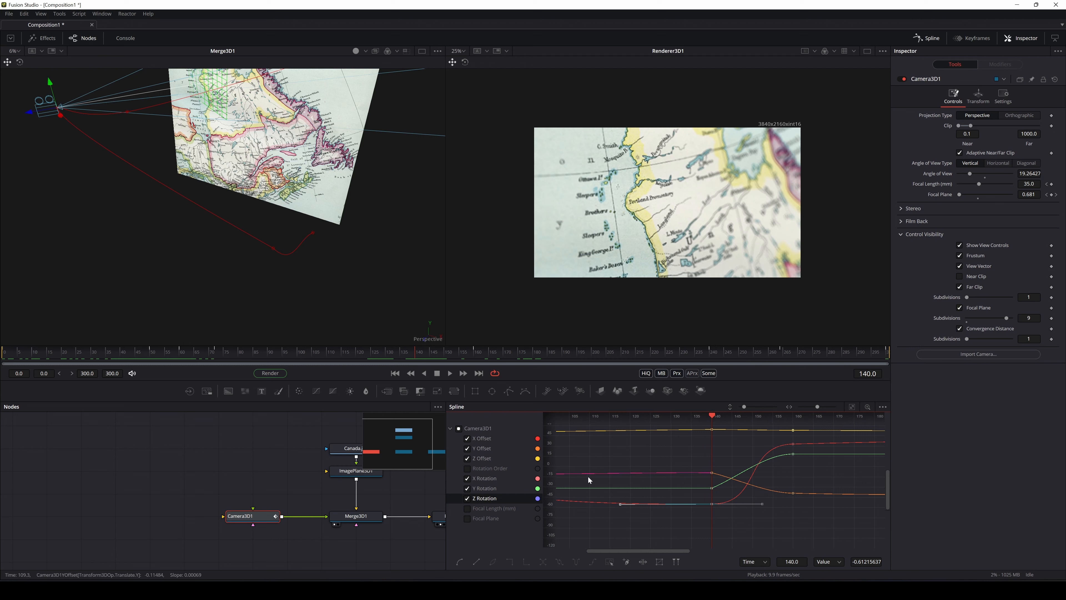
pyautogui.moveTo(649, 467); pyautogui.dragTo(638, 497)
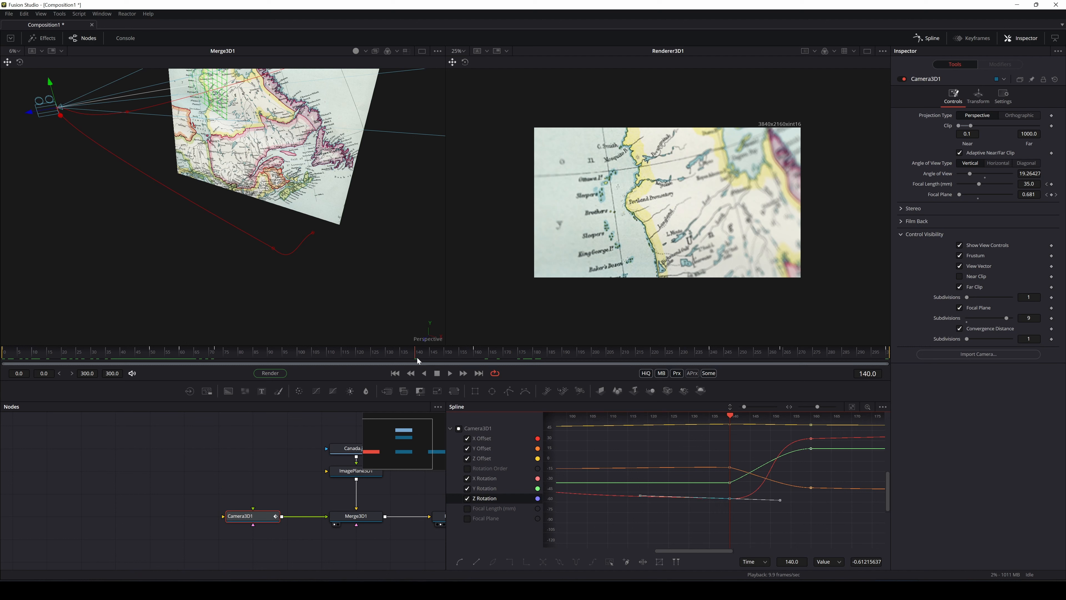
pyautogui.moveTo(418, 357); pyautogui.dragTo(440, 373)
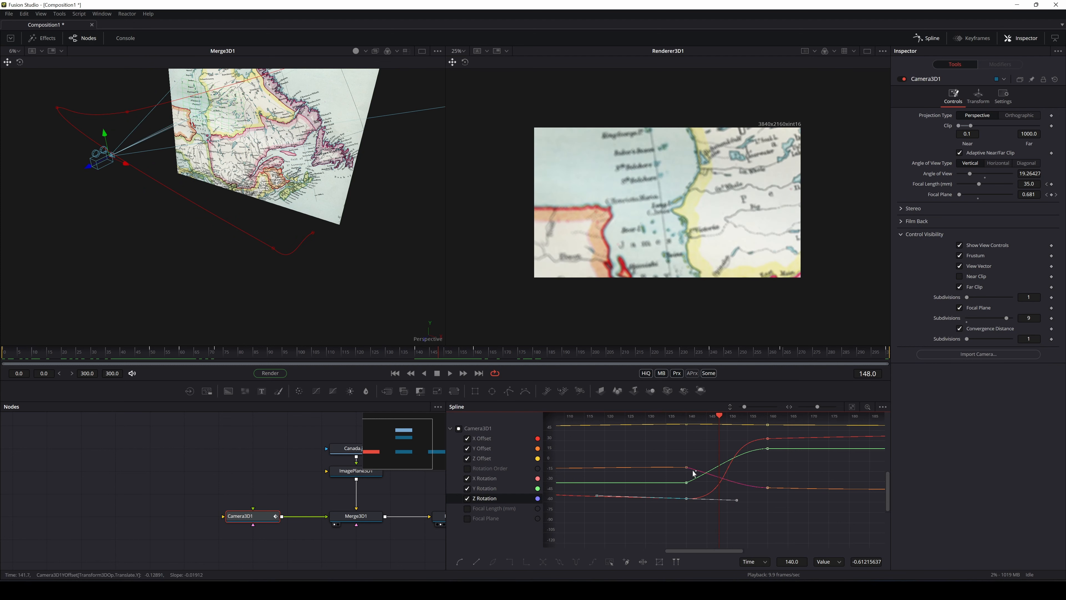
# Step: Tilt the X Offset handles at frame 140 upward toward the transition, keeping the outgoing handle near frame 151
pyautogui.moveTo(426, 351); pyautogui.dragTo(432, 356)
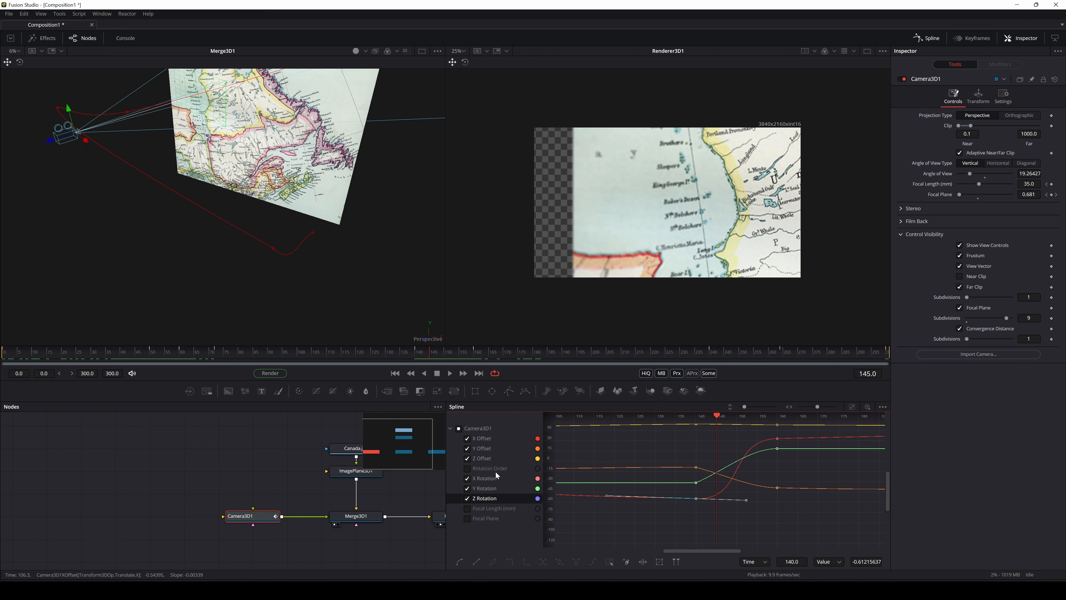
pyautogui.click(501, 439)
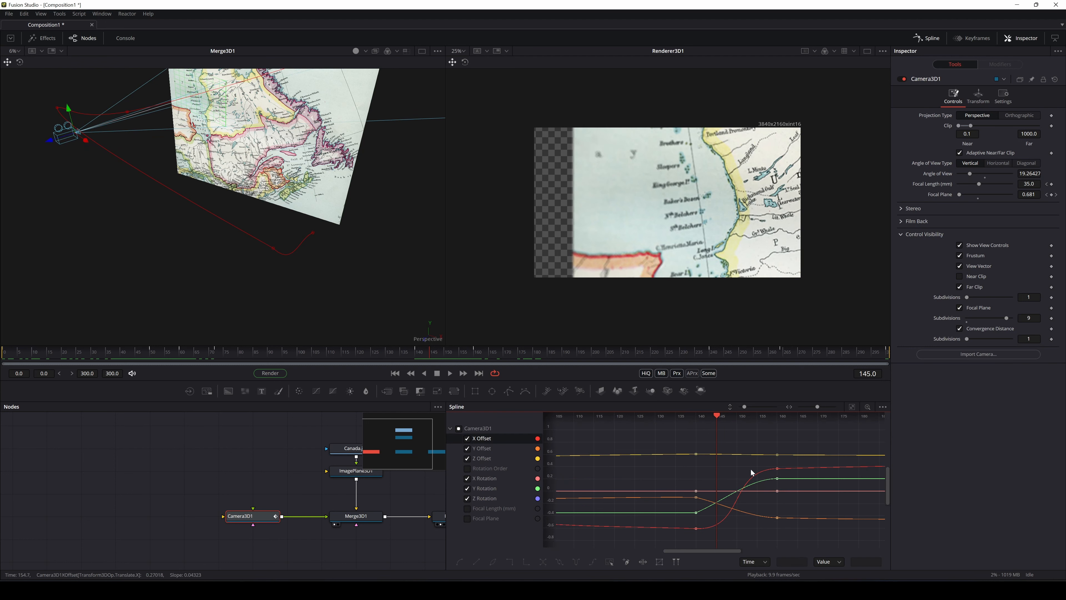
pyautogui.scroll(8, 699, 470)
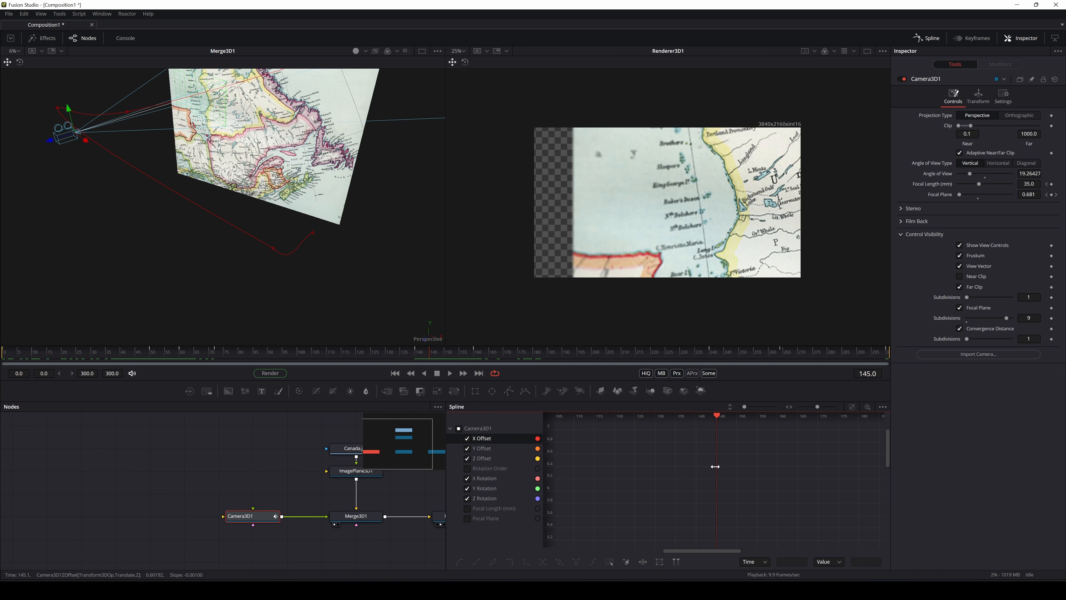
pyautogui.scroll(-9, 729, 472)
pyautogui.scroll(1, 724, 478)
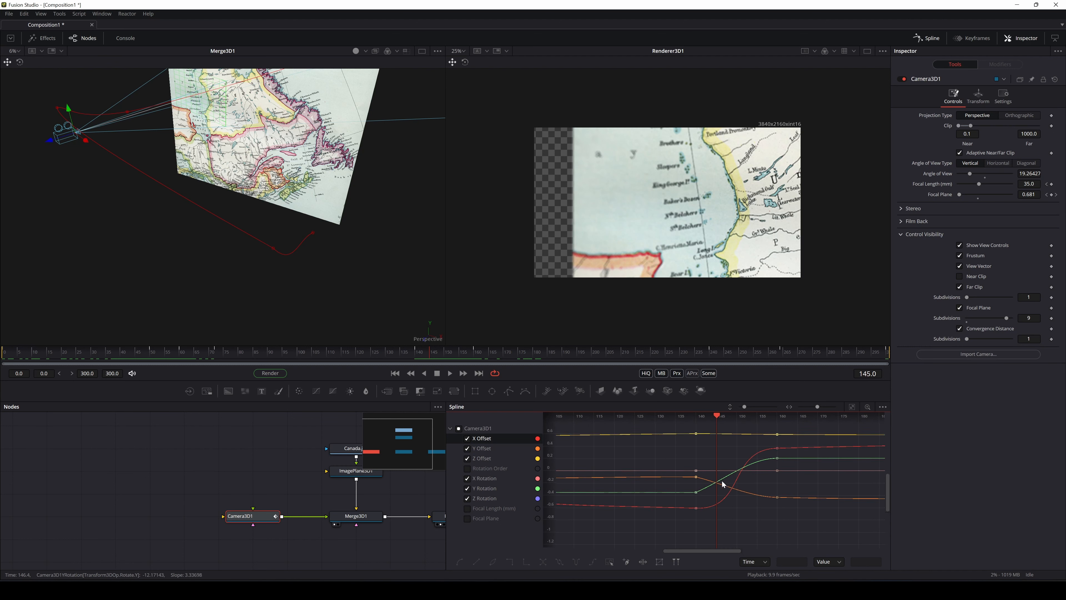
pyautogui.click(696, 508)
pyautogui.click(748, 509)
pyautogui.click(698, 508)
pyautogui.click(695, 509)
pyautogui.moveTo(743, 510); pyautogui.dragTo(741, 504)
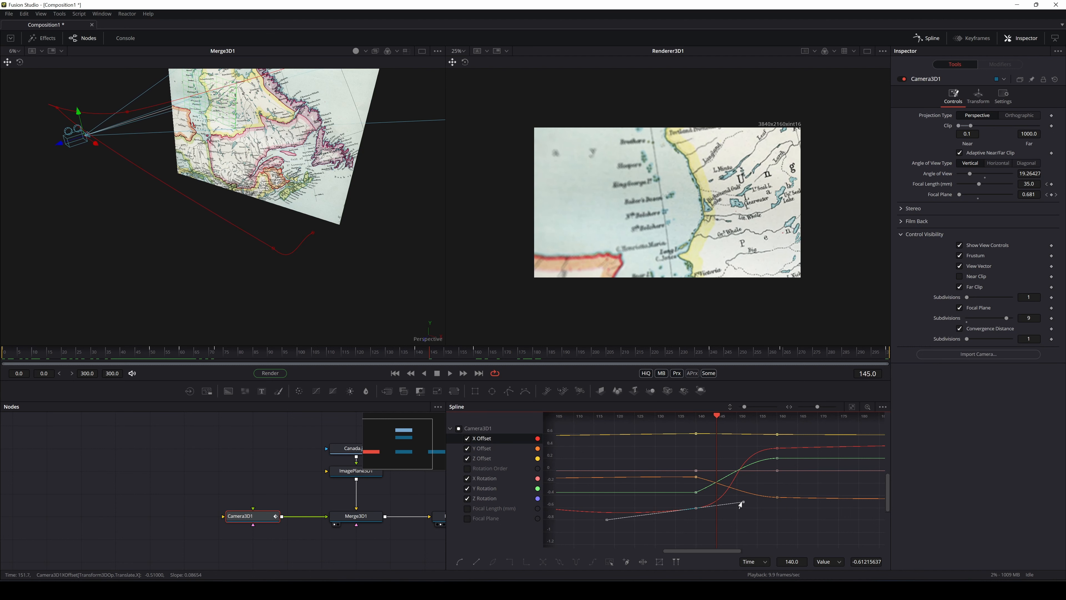
# Step: Raise the incoming X Offset handle of the frame 140 key near frame 118, and scrub through the drift to frame 261
pyautogui.moveTo(425, 357); pyautogui.dragTo(348, 369)
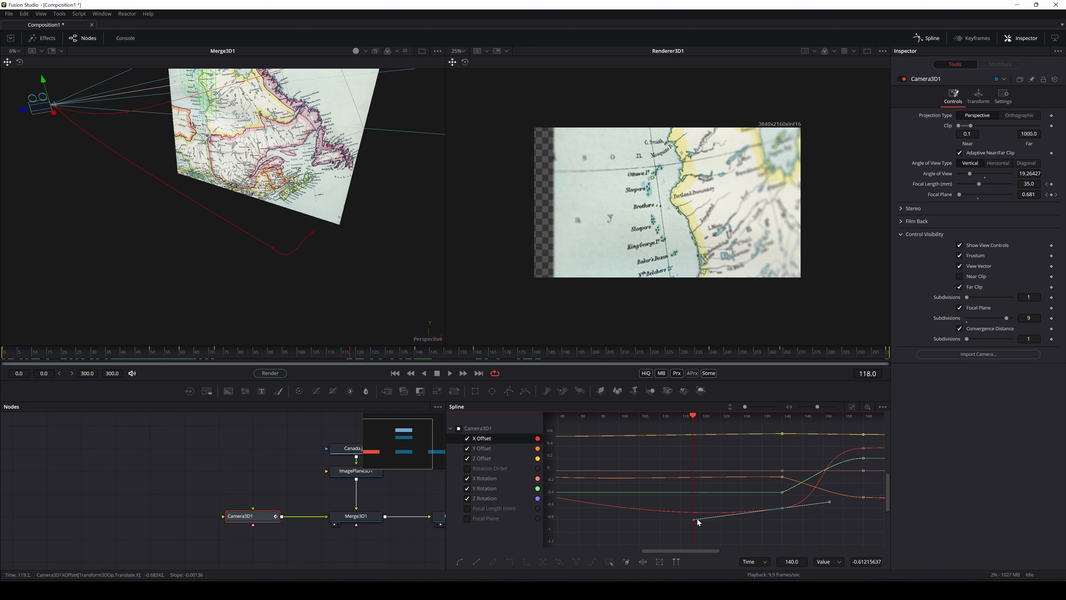
pyautogui.moveTo(697, 519); pyautogui.dragTo(688, 518)
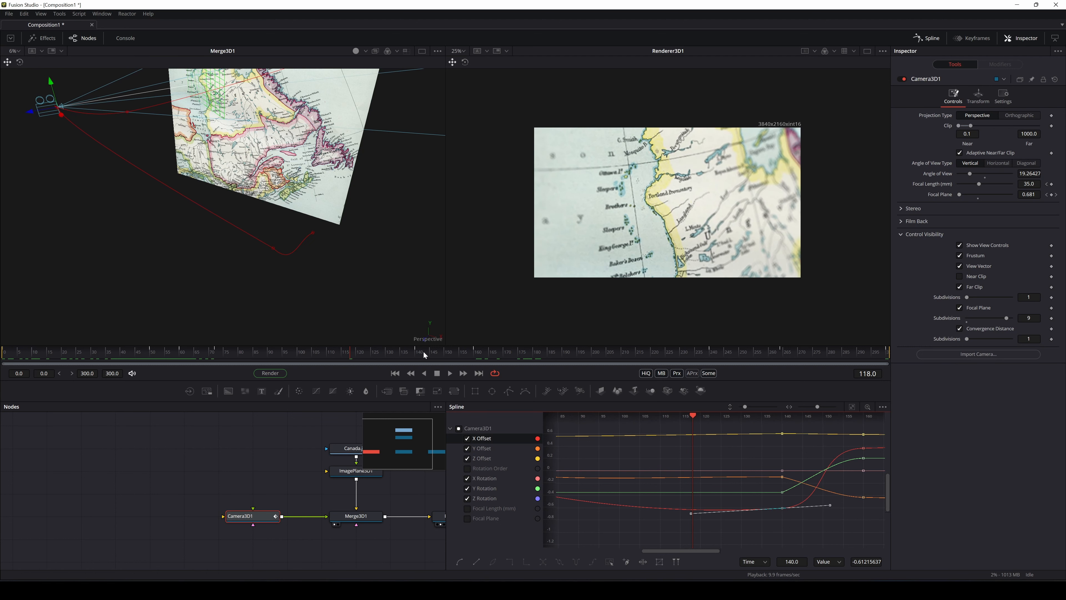
pyautogui.moveTo(423, 351); pyautogui.dragTo(373, 409)
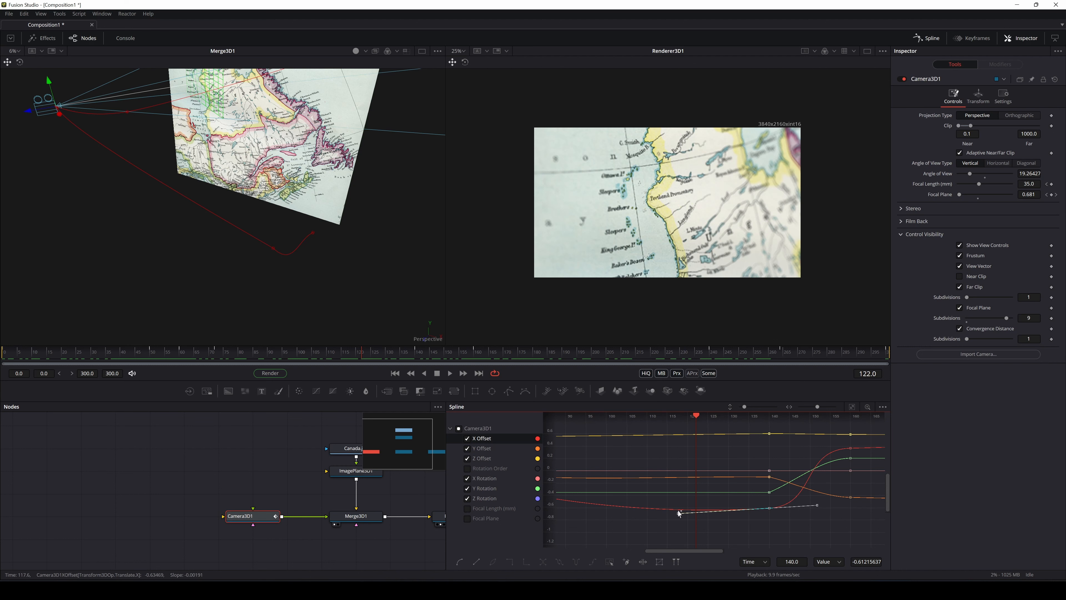
pyautogui.moveTo(363, 358); pyautogui.dragTo(428, 329)
pyautogui.moveTo(318, 332); pyautogui.dragTo(747, 399)
# Step: Show the Focal Plane curve in the spline editor, and smooth the Y Offset keys at frames 160 and 300
pyautogui.click(467, 518)
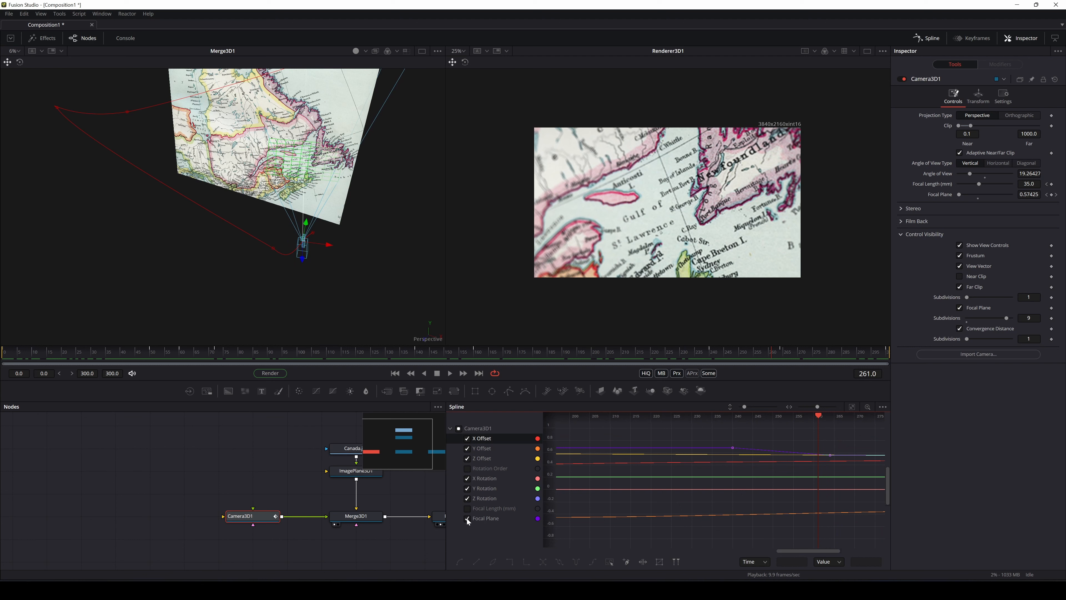
pyautogui.click(469, 520)
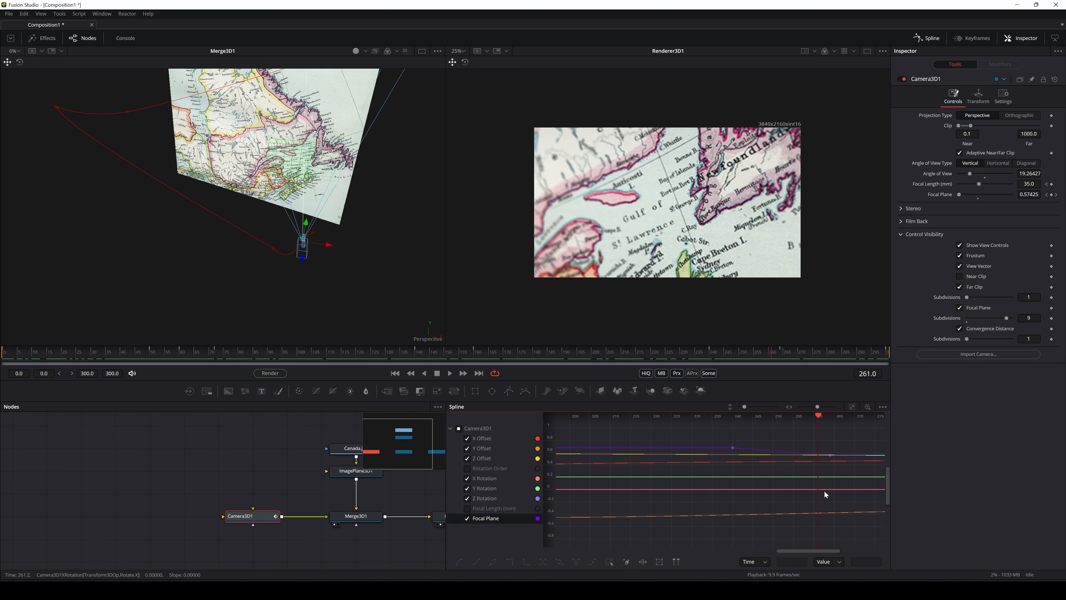
pyautogui.moveTo(745, 493); pyautogui.dragTo(666, 487)
pyautogui.moveTo(779, 512); pyautogui.dragTo(565, 500)
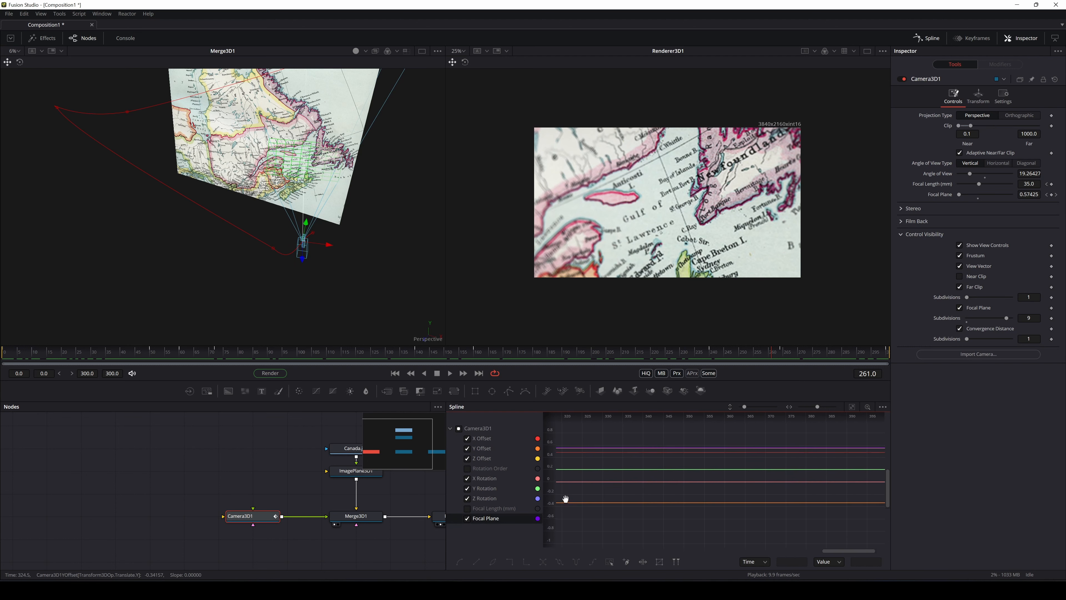
pyautogui.scroll(-6, 701, 507)
pyautogui.moveTo(633, 525); pyautogui.dragTo(751, 525)
pyautogui.scroll(3, 674, 508)
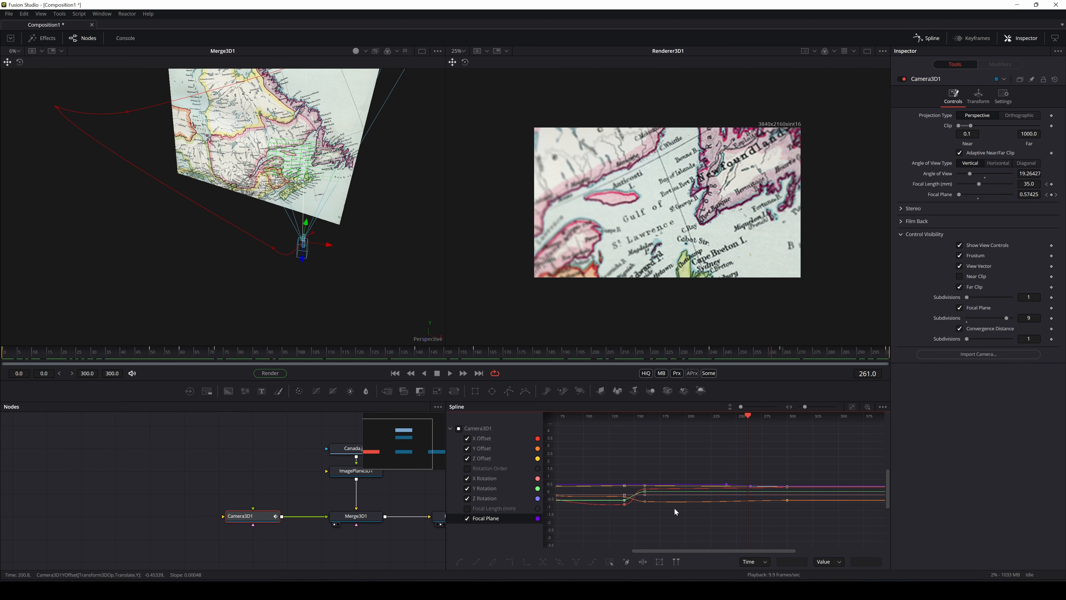
pyautogui.moveTo(625, 491); pyautogui.dragTo(609, 503)
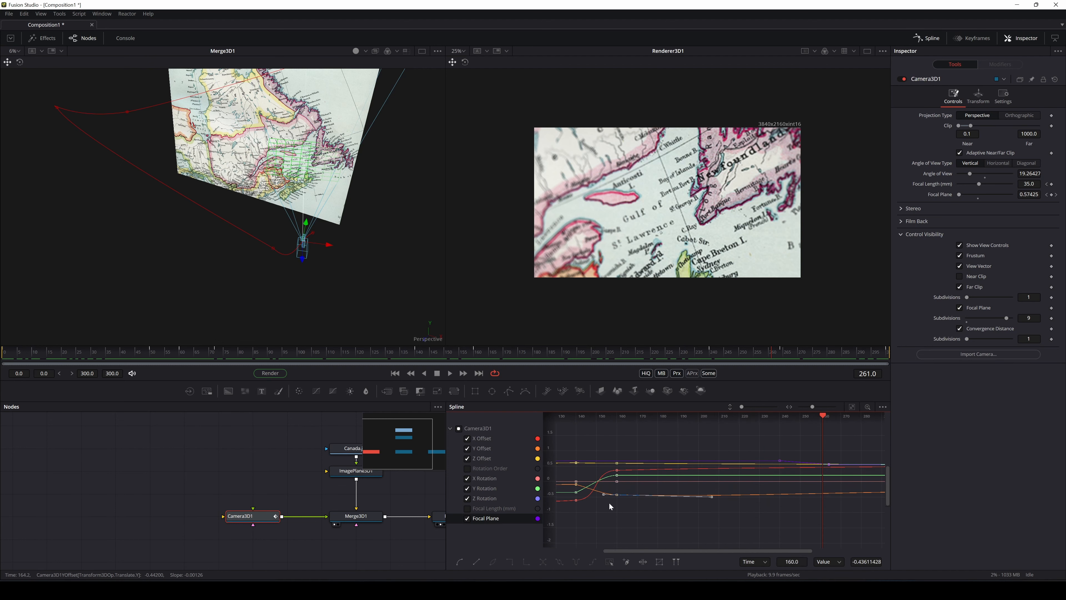
pyautogui.click(456, 560)
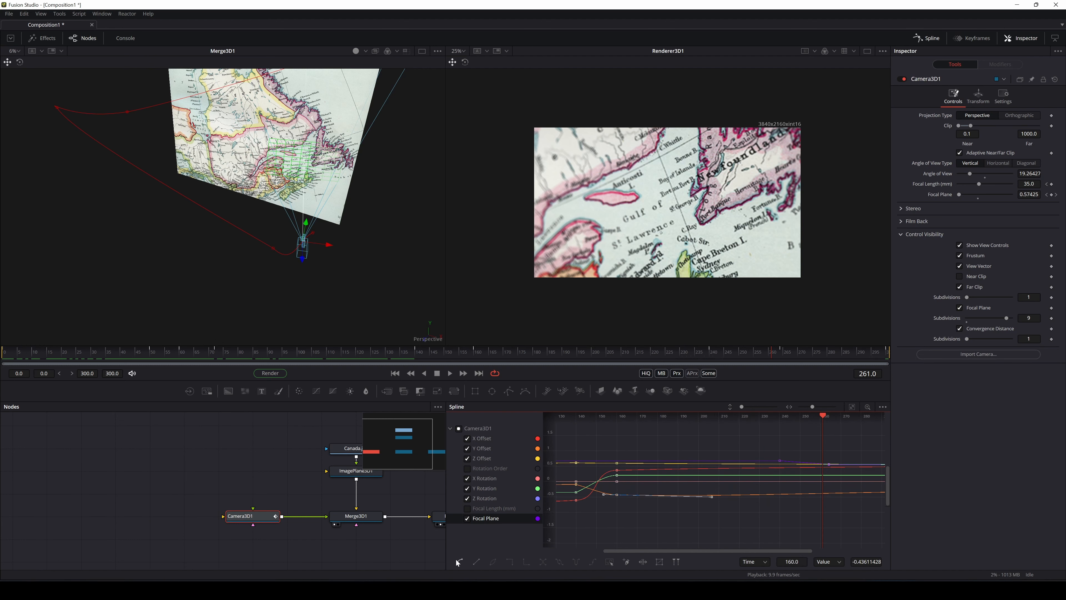
pyautogui.moveTo(825, 497)
pyautogui.mouseDown()
pyautogui.moveTo(759, 507)
pyautogui.moveTo(824, 511)
pyautogui.mouseUp()
pyautogui.click(461, 562)
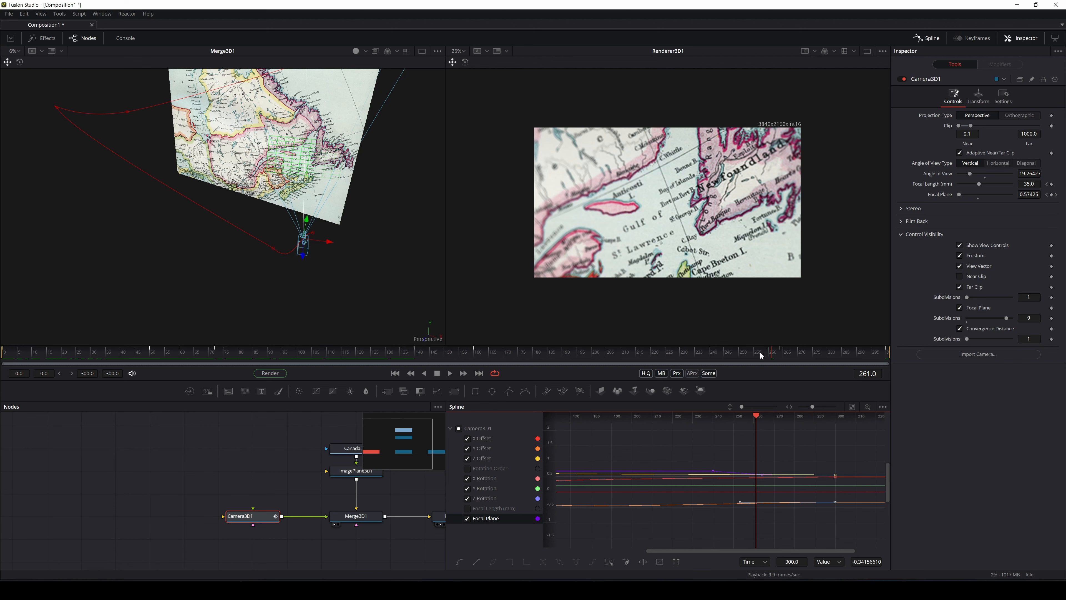
# Step: Scrub through the animation, play it from about frame 31, and return to frame 83 to check the camera moves
pyautogui.moveTo(761, 353); pyautogui.dragTo(809, 353)
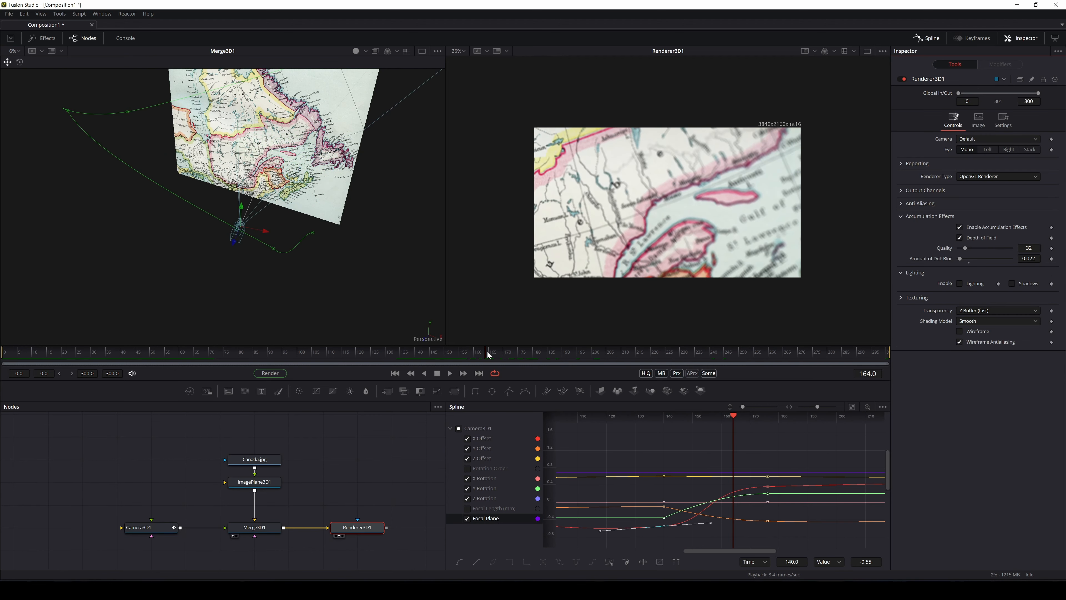
pyautogui.moveTo(488, 355); pyautogui.dragTo(91, 361)
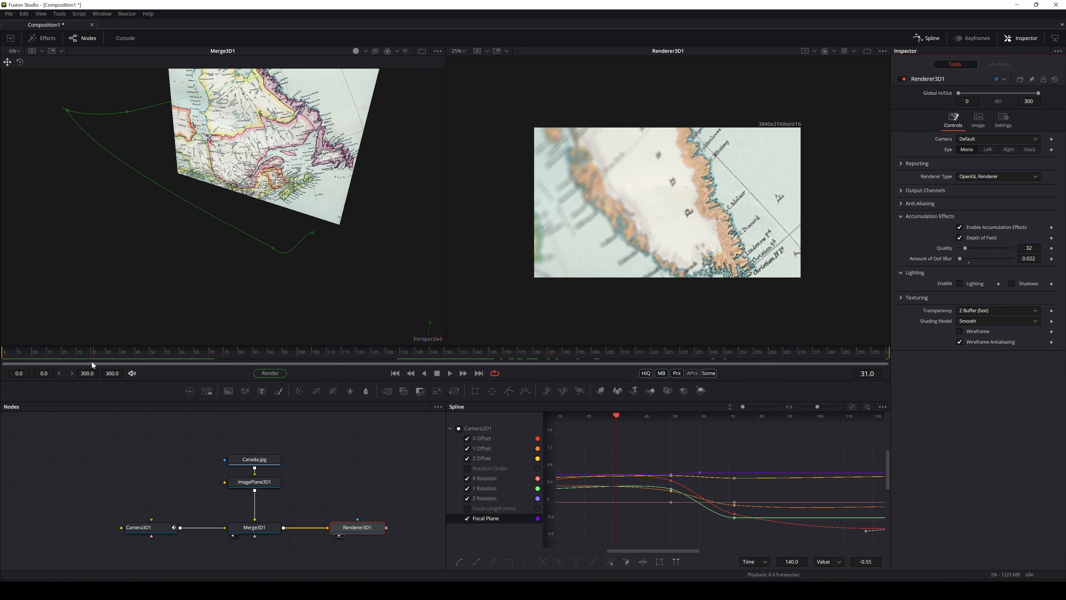
pyautogui.press('space')
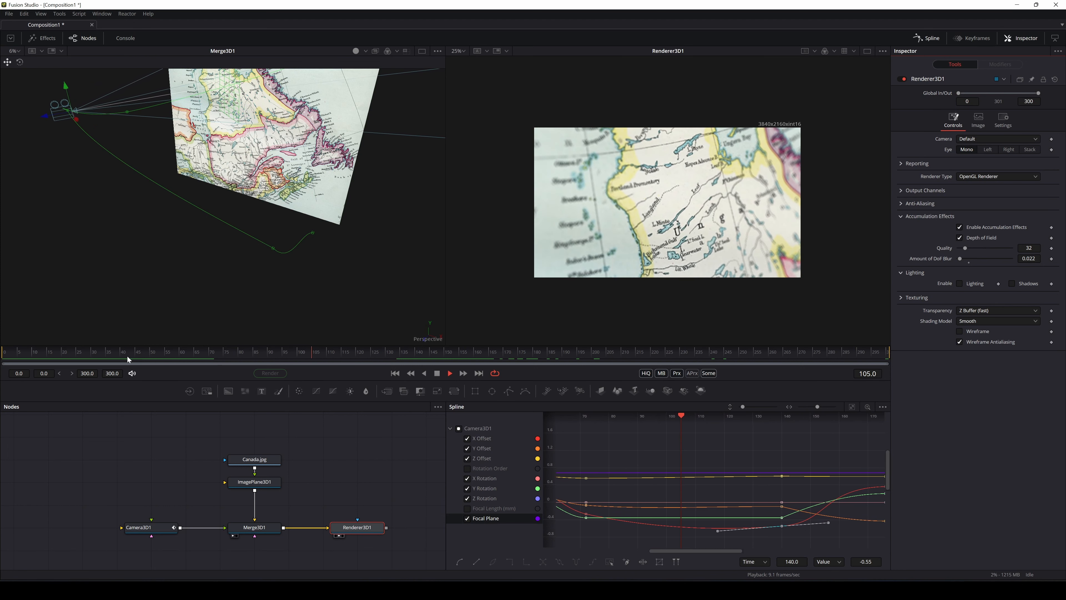
pyautogui.press('space')
pyautogui.moveTo(359, 359); pyautogui.dragTo(249, 357)
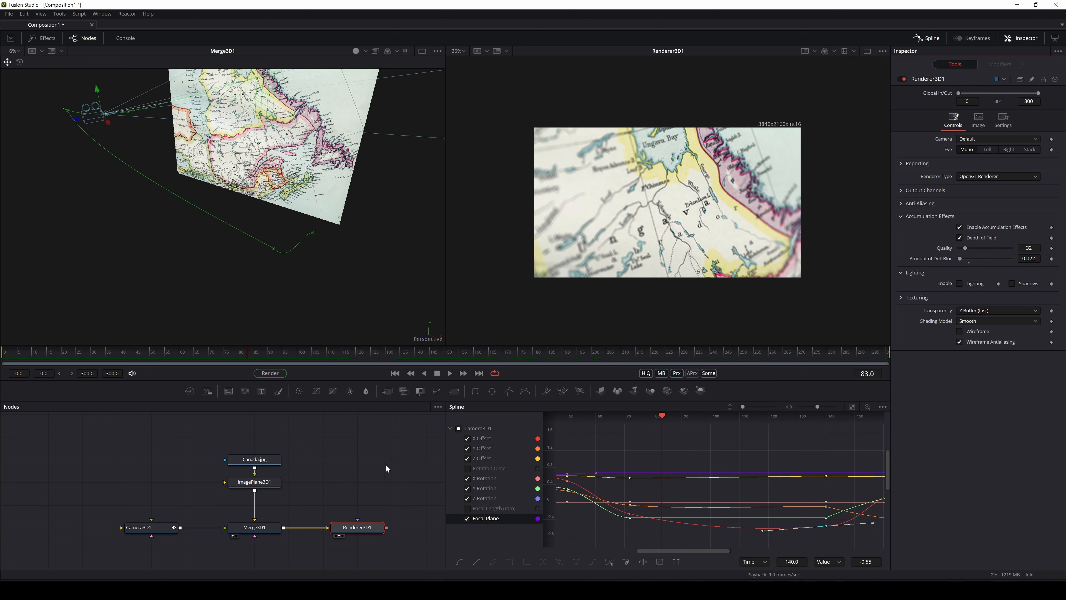
# Step: Enable Motion Blur on the Renderer3D1 node
pyautogui.click(370, 522)
pyautogui.click(371, 524)
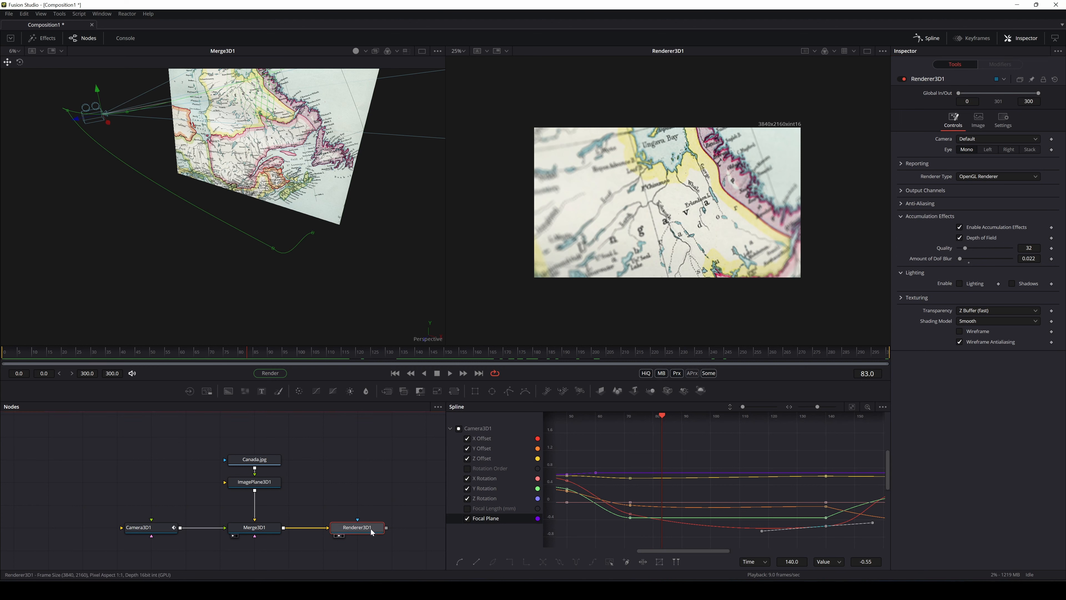
pyautogui.click(1003, 120)
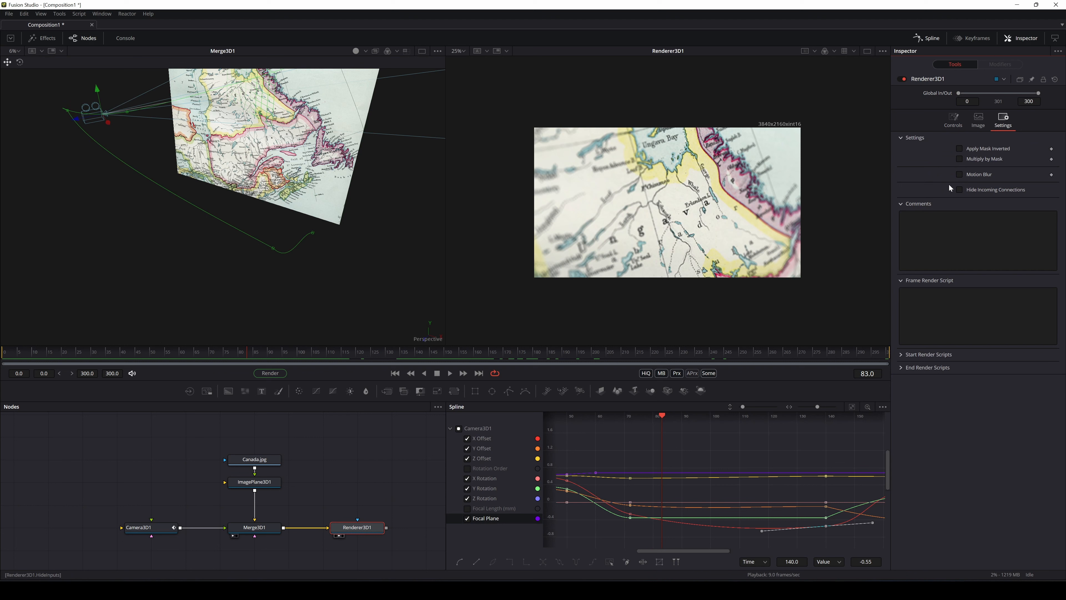
pyautogui.click(960, 174)
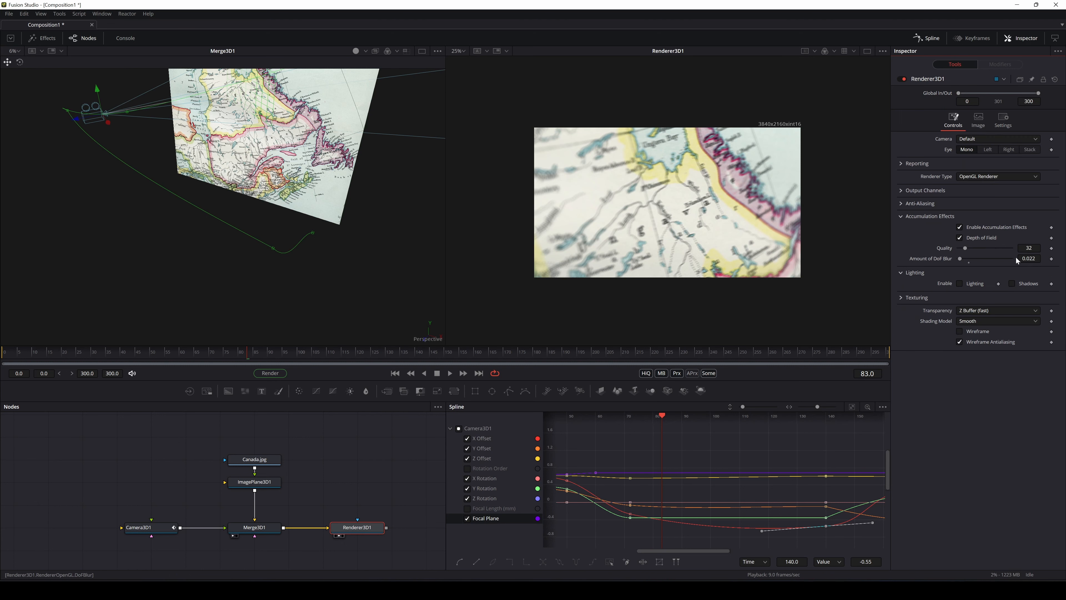
# Step: Set the renderer's Accumulation Effects quality to 40, and review its image settings
pyautogui.click(1029, 248)
pyautogui.write('40')
pyautogui.press('Tab')
pyautogui.click(973, 370)
pyautogui.click(979, 120)
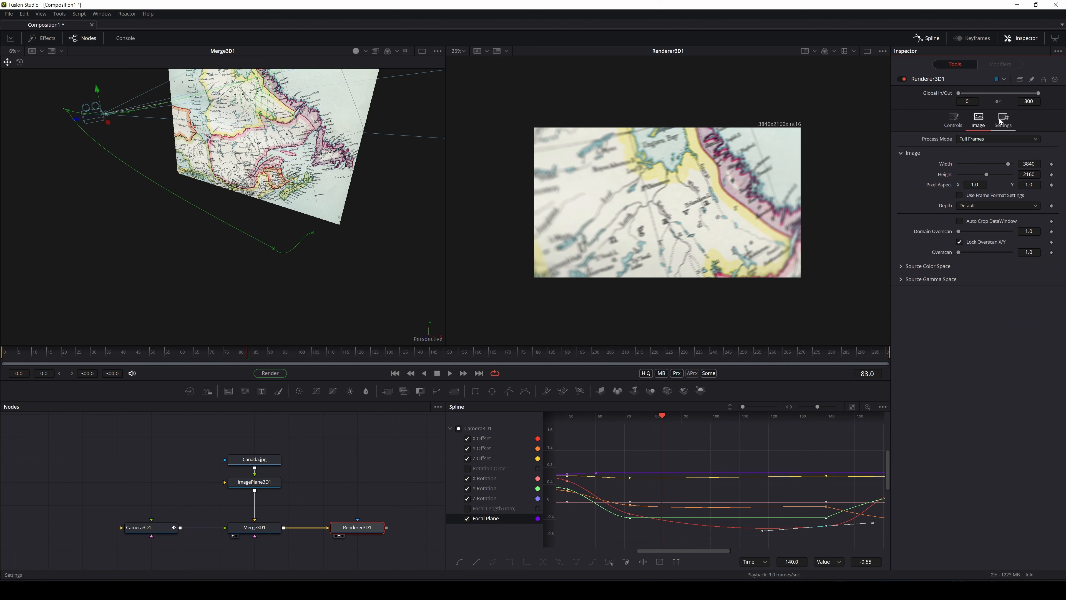
pyautogui.click(958, 124)
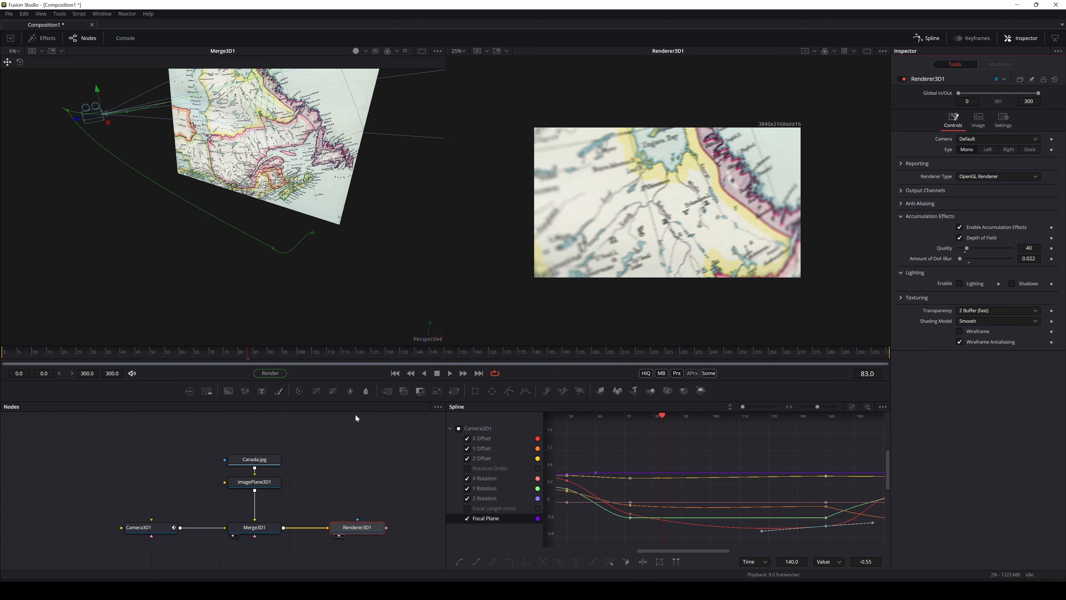
# Step: Add a Saver node to the composition beside Renderer3D1
pyautogui.moveTo(351, 466); pyautogui.dragTo(257, 441)
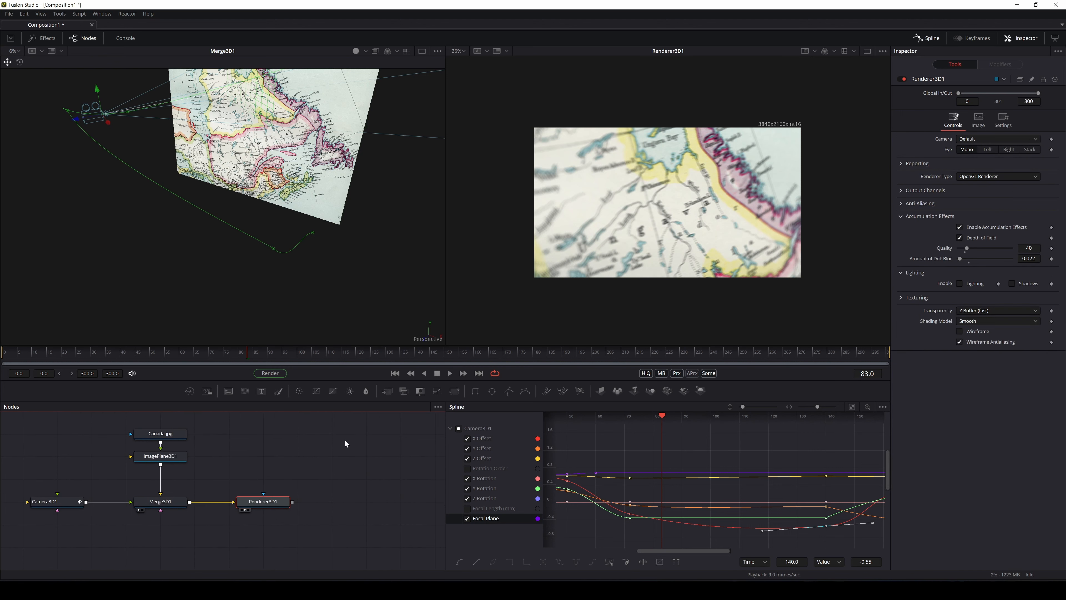
pyautogui.hotkey('shift', 'space')
pyautogui.write('renderer')
pyautogui.press('BackSpace')
pyautogui.press('BackSpace')
pyautogui.press('BackSpace')
pyautogui.press('BackSpace')
pyautogui.press('BackSpace')
pyautogui.press('BackSpace')
pyautogui.press('BackSpace')
pyautogui.press('BackSpace')
pyautogui.write('saver')
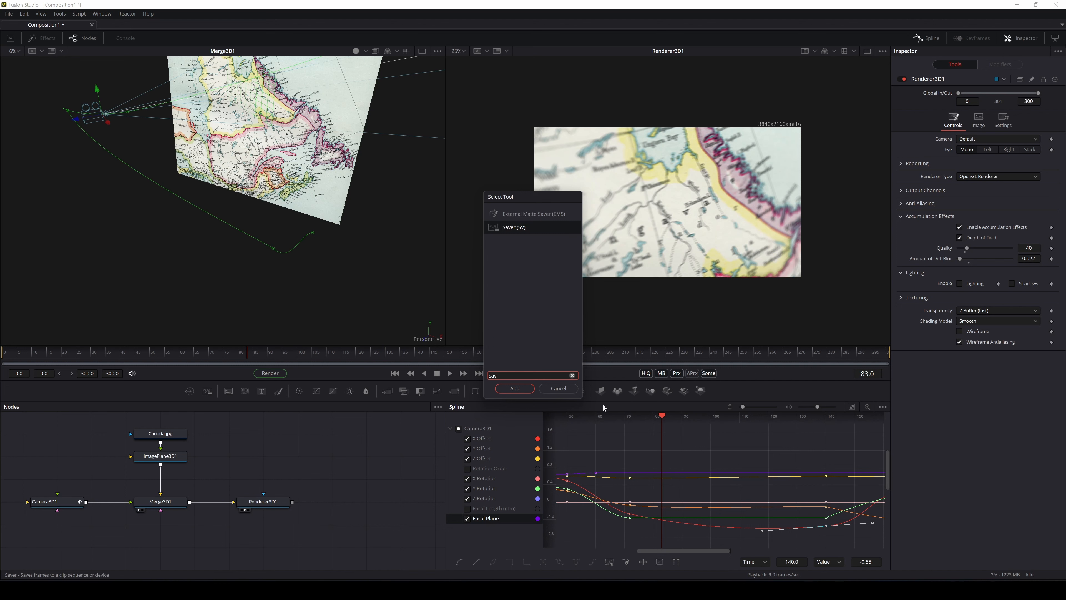
pyautogui.click(511, 393)
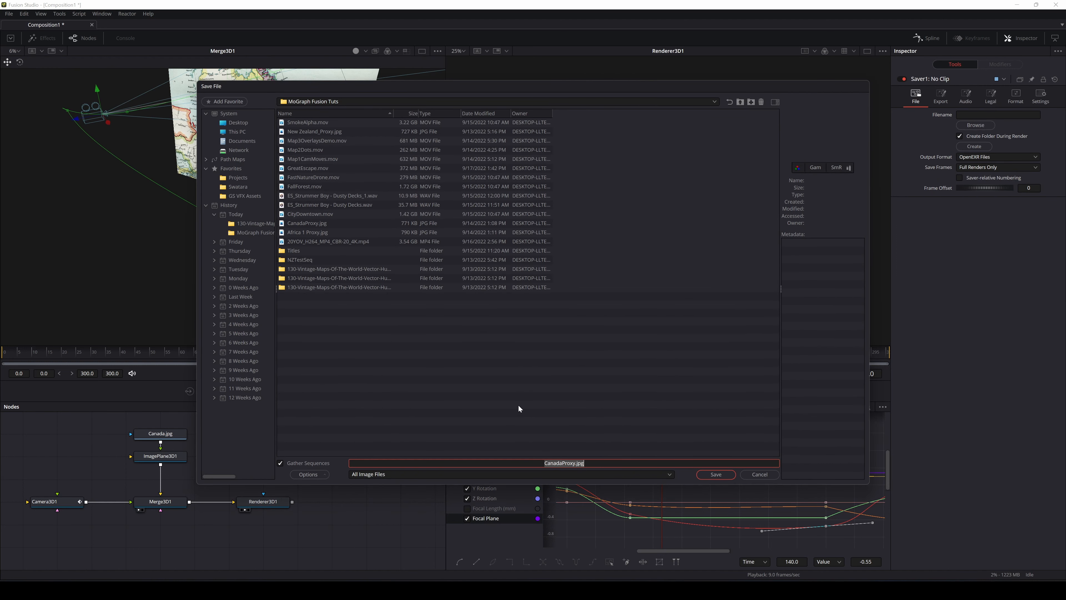
# Step: Create a folder named "Exported Map MoGraphs" for the saver's output, and set the output file to Map_Camera-Movement.mov
pyautogui.click(544, 463)
pyautogui.moveTo(544, 463); pyautogui.dragTo(584, 463)
pyautogui.click(751, 101)
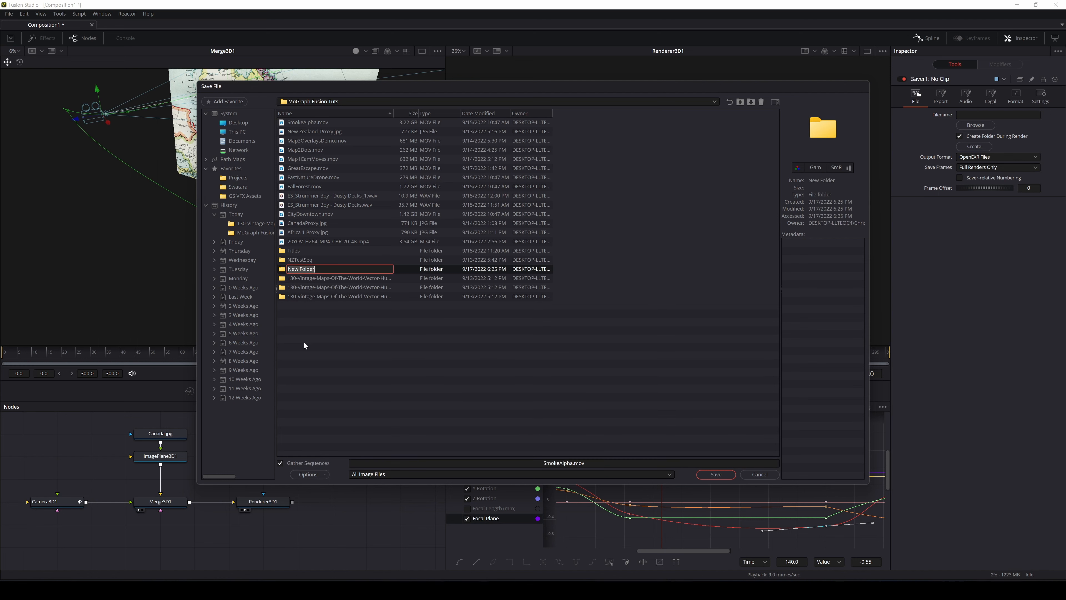
pyautogui.write('Exported Map MoGraphs')
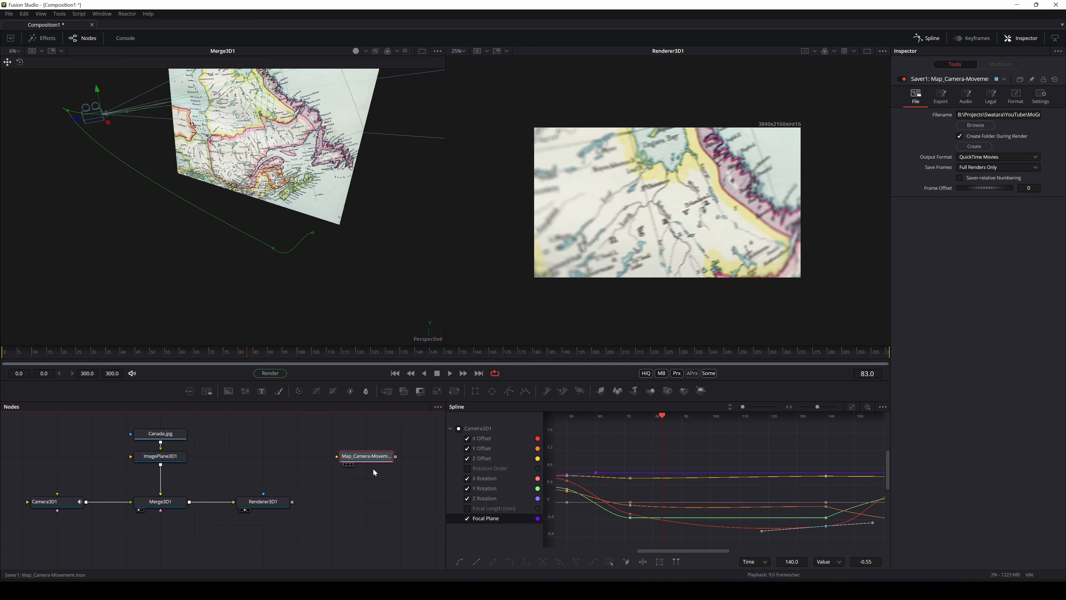
# Step: Align the saver with Renderer3D1, connect the renderer's output to it, and start the Final render
pyautogui.moveTo(372, 462); pyautogui.dragTo(379, 504)
pyautogui.moveTo(293, 502); pyautogui.dragTo(344, 506)
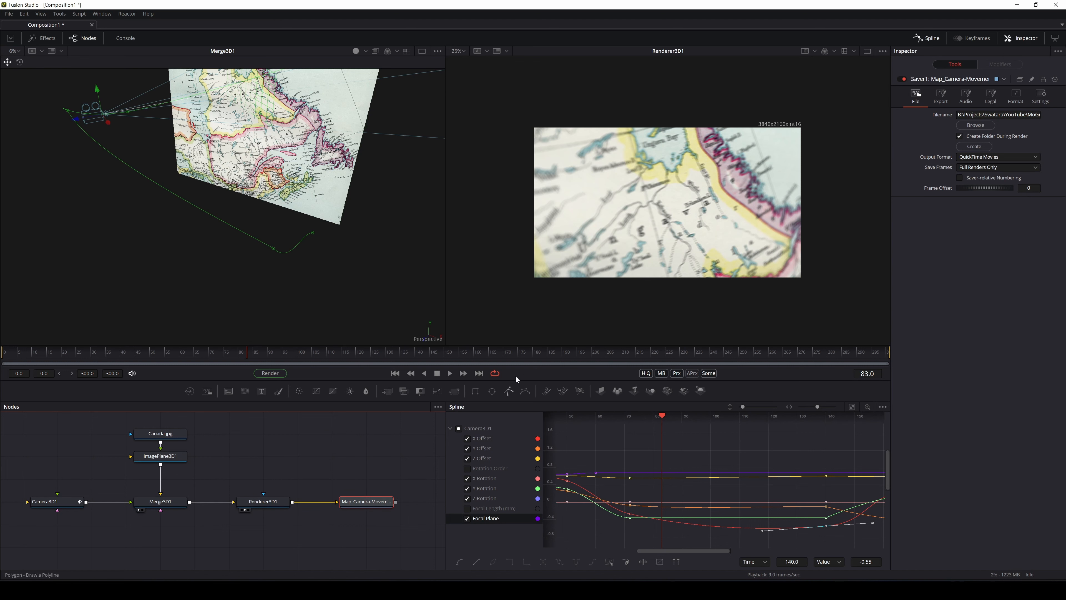
pyautogui.click(270, 373)
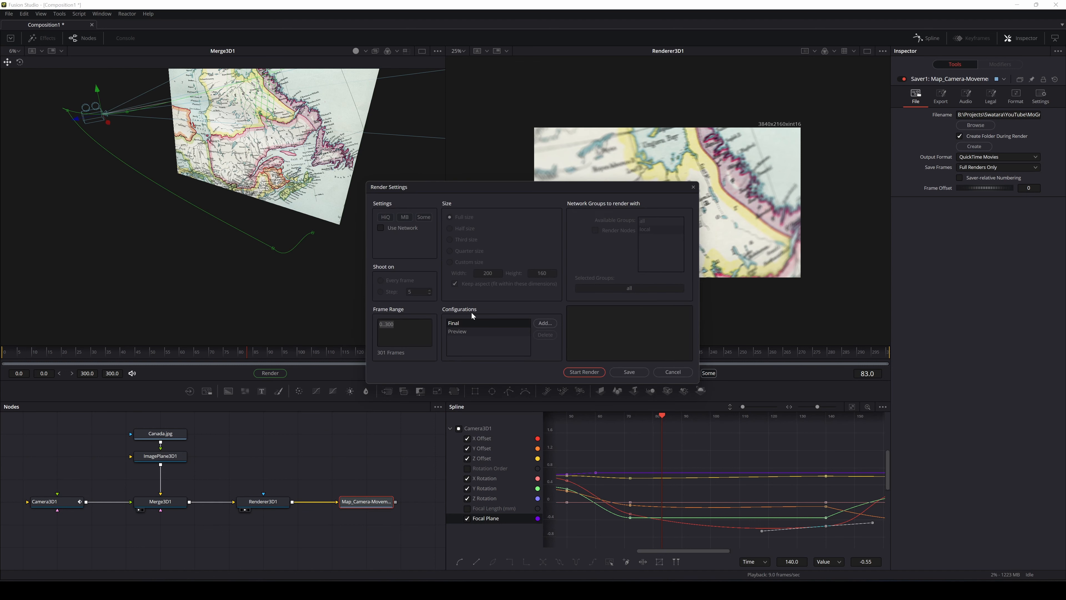
pyautogui.click(584, 372)
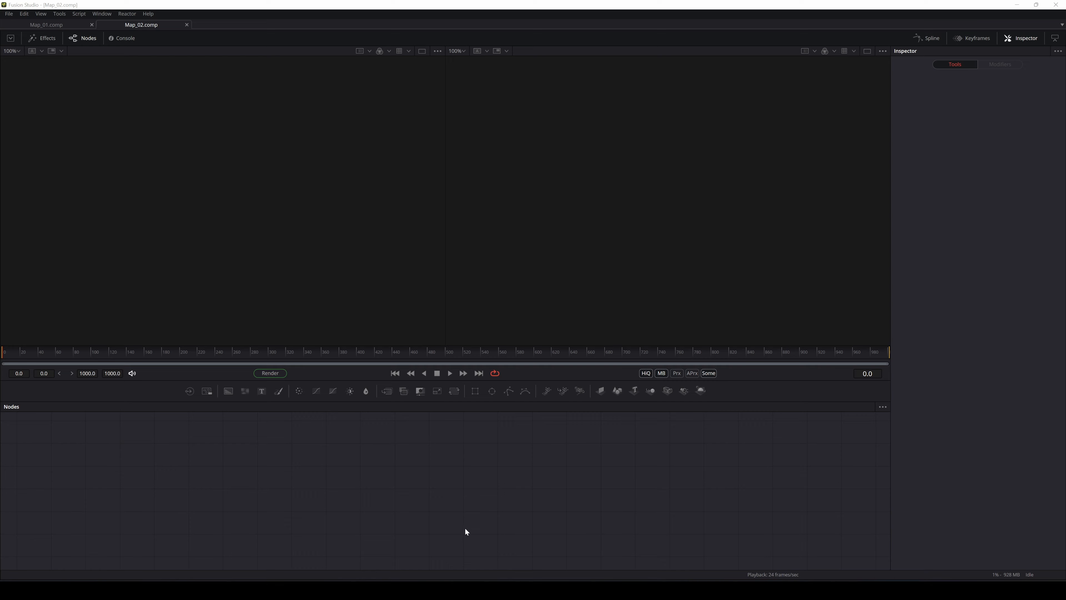
# Step: Add a Loader node to the Map_02.comp composition and load New Zealand.jpg into it
pyautogui.click(378, 472)
pyautogui.hotkey('shift', 'space')
pyautogui.write('load')
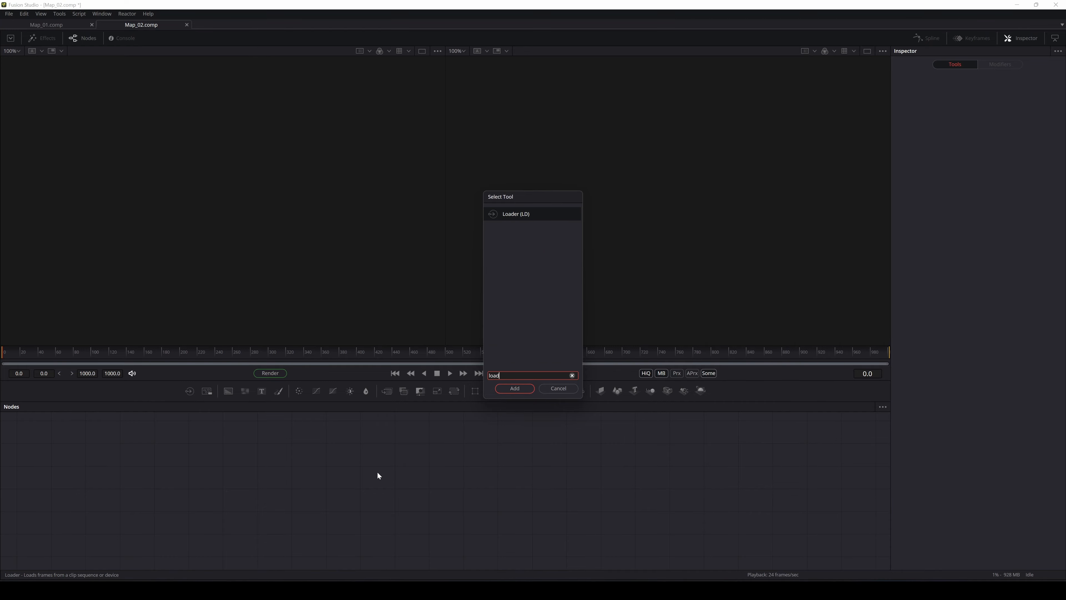
pyautogui.press('Return')
pyautogui.click(741, 103)
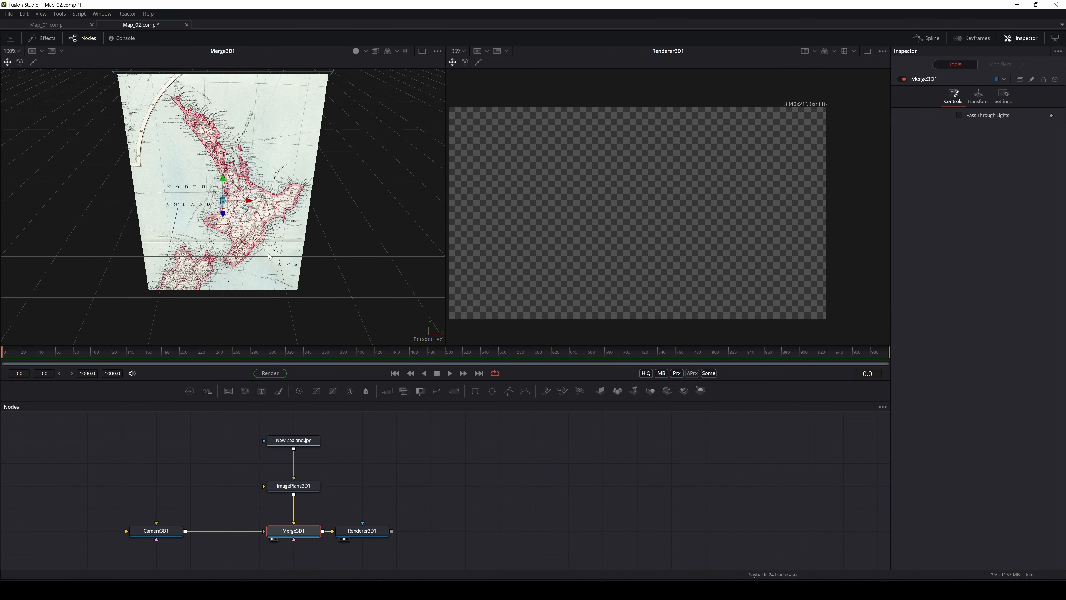
# Step: Scale Merge3D1 uniformly to 5.0 so the New Zealand map plane becomes larger in the 3D scene
pyautogui.scroll(3, 270, 258)
pyautogui.click(296, 486)
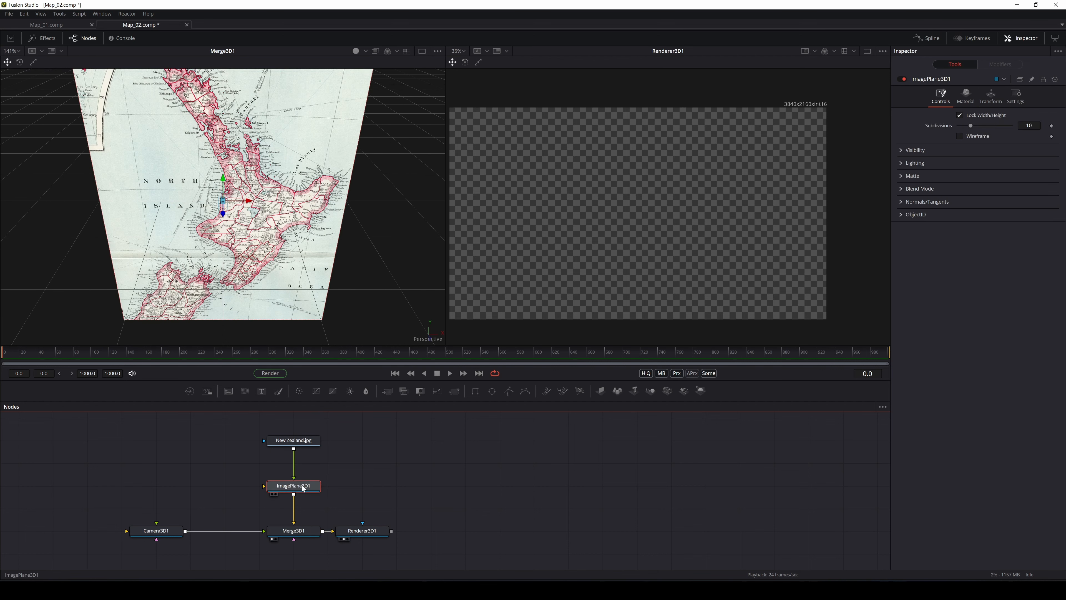
pyautogui.click(293, 531)
pyautogui.click(979, 96)
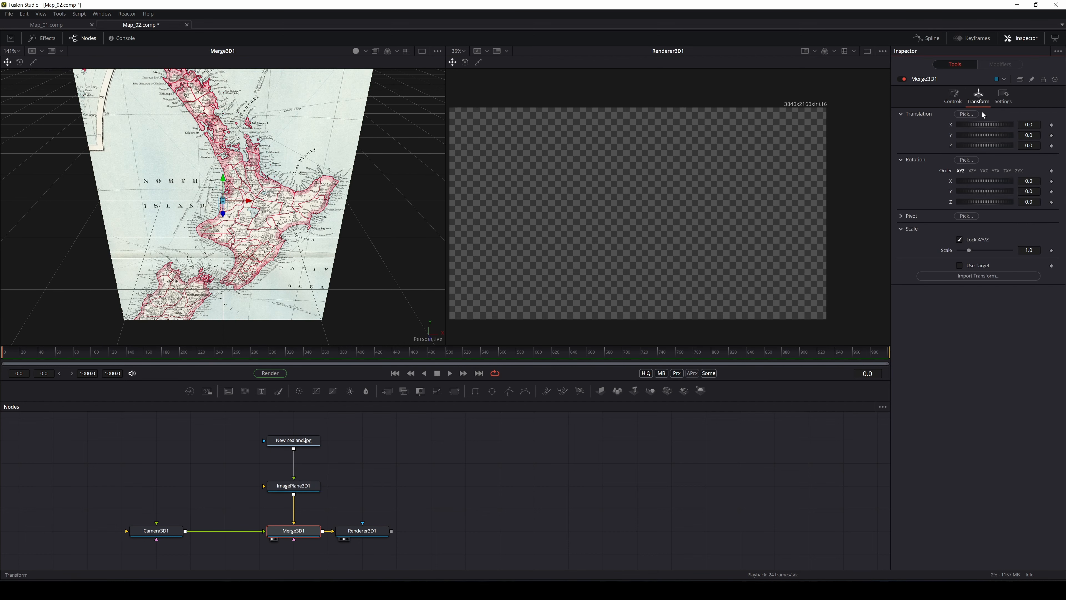
pyautogui.moveTo(972, 250); pyautogui.dragTo(1018, 245)
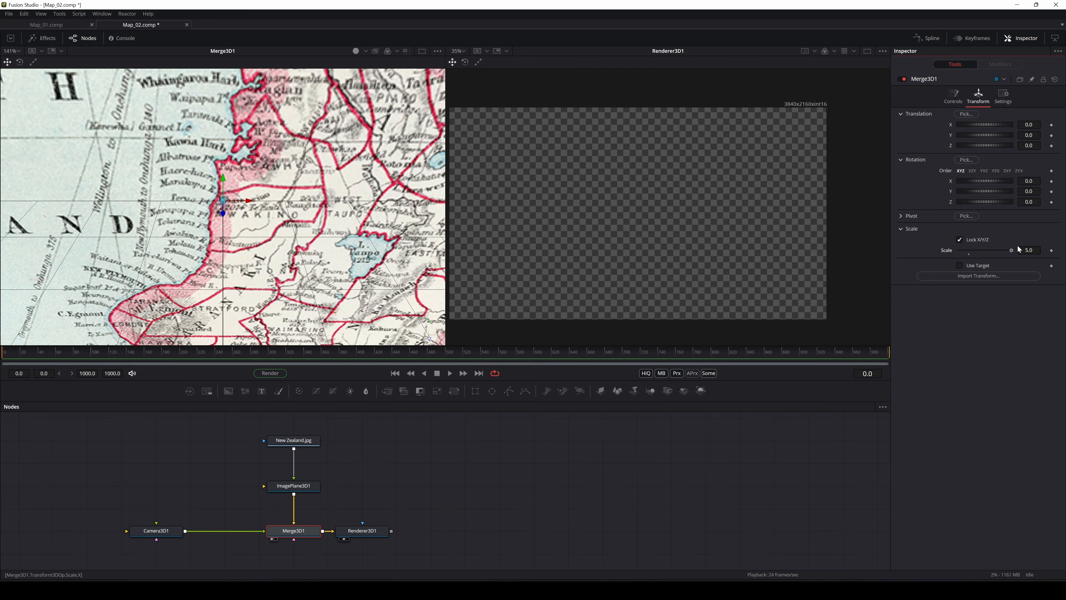
pyautogui.scroll(-5, 224, 212)
pyautogui.moveTo(223, 212); pyautogui.dragTo(222, 245)
pyautogui.hotkey('ctrl', 'z')
# Step: Position Camera3D1 in front of the map's lower half at about X 0.035, Y -0.47, Z 1.005, framing the Marlborough coast
pyautogui.click(156, 531)
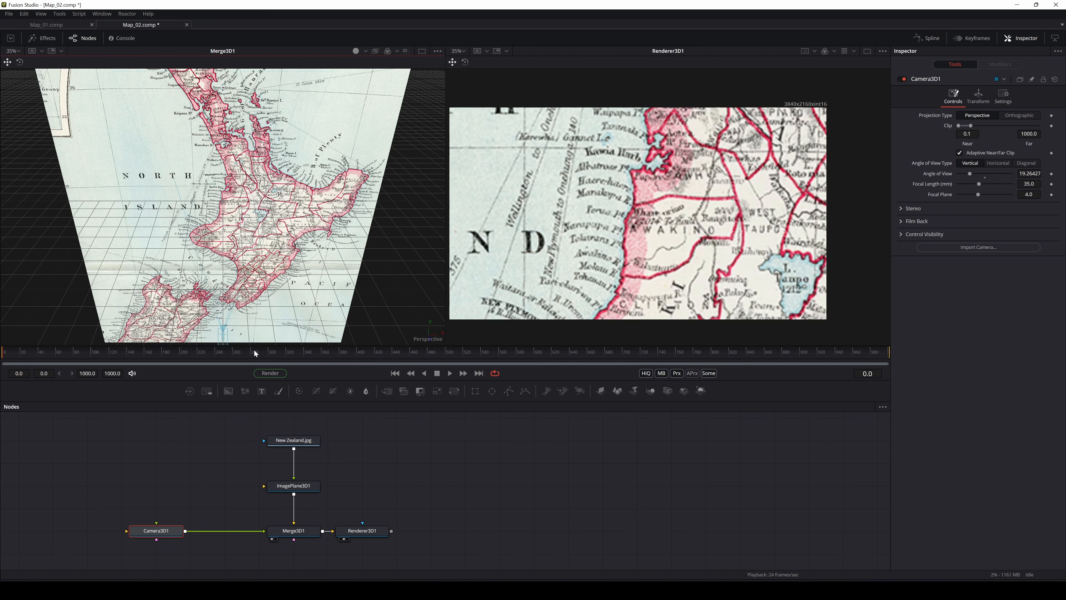
pyautogui.scroll(-3, 260, 177)
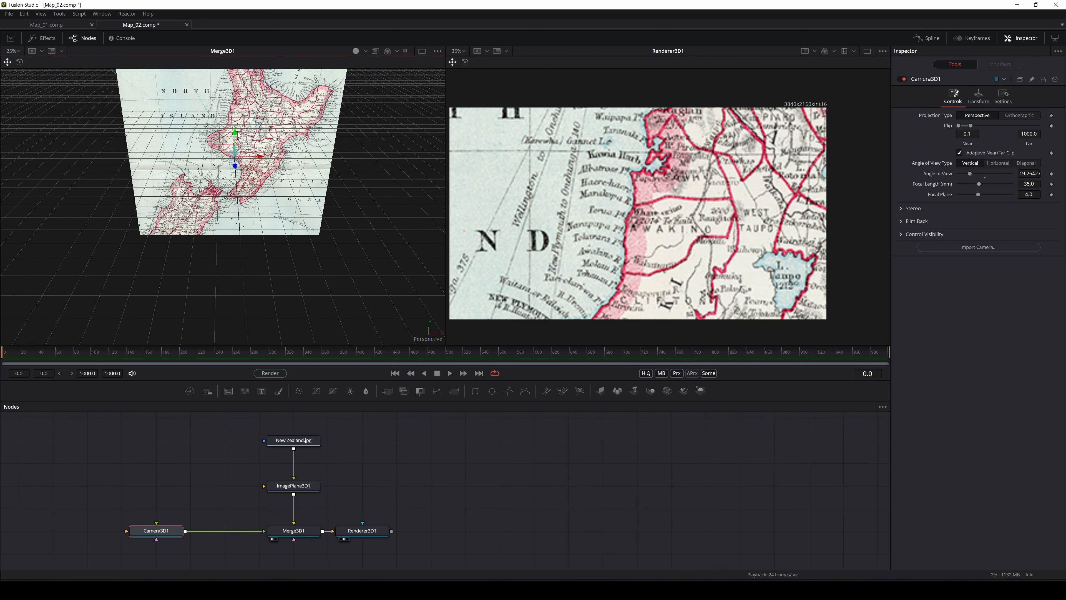
pyautogui.moveTo(236, 133); pyautogui.dragTo(272, 358)
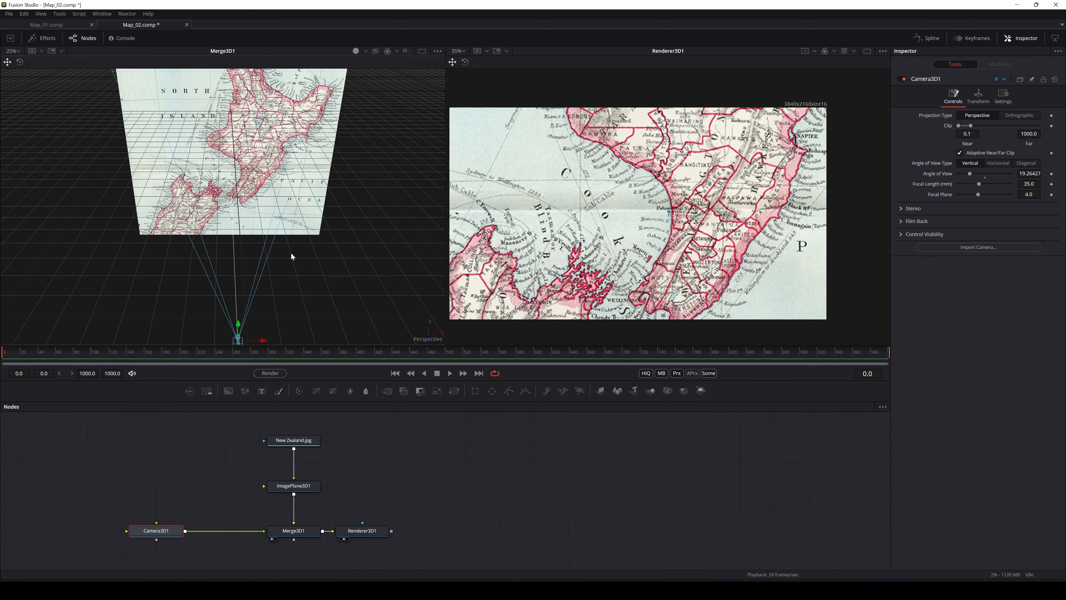
pyautogui.scroll(-2, 263, 174)
pyautogui.moveTo(590, 205)
pyautogui.mouseDown()
pyautogui.moveTo(625, 250)
pyautogui.moveTo(587, 196)
pyautogui.mouseUp()
pyautogui.scroll(-1, 606, 223)
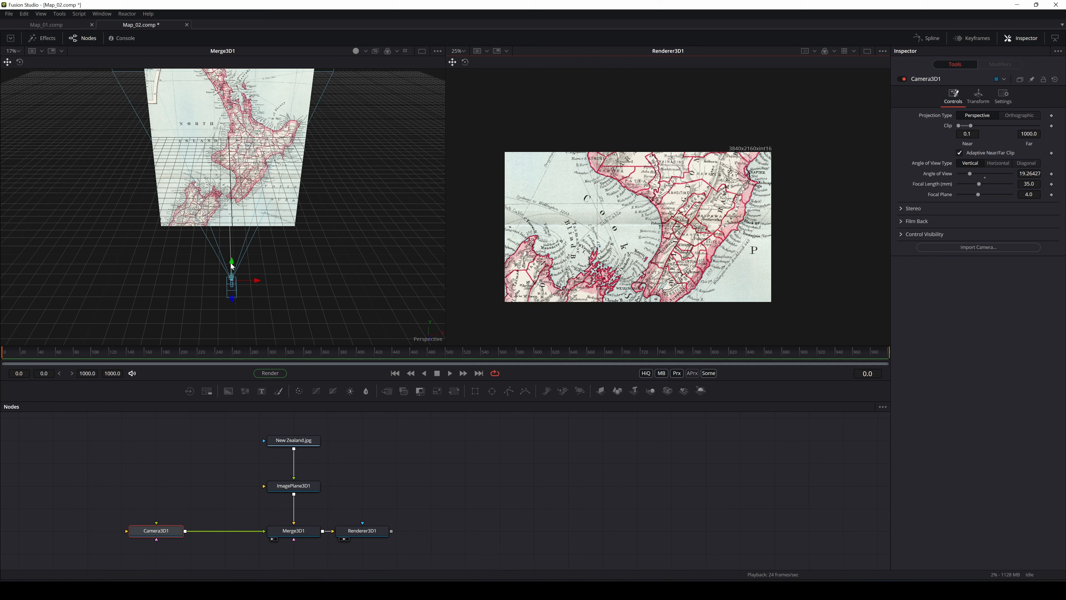
pyautogui.moveTo(232, 266); pyautogui.dragTo(265, 308)
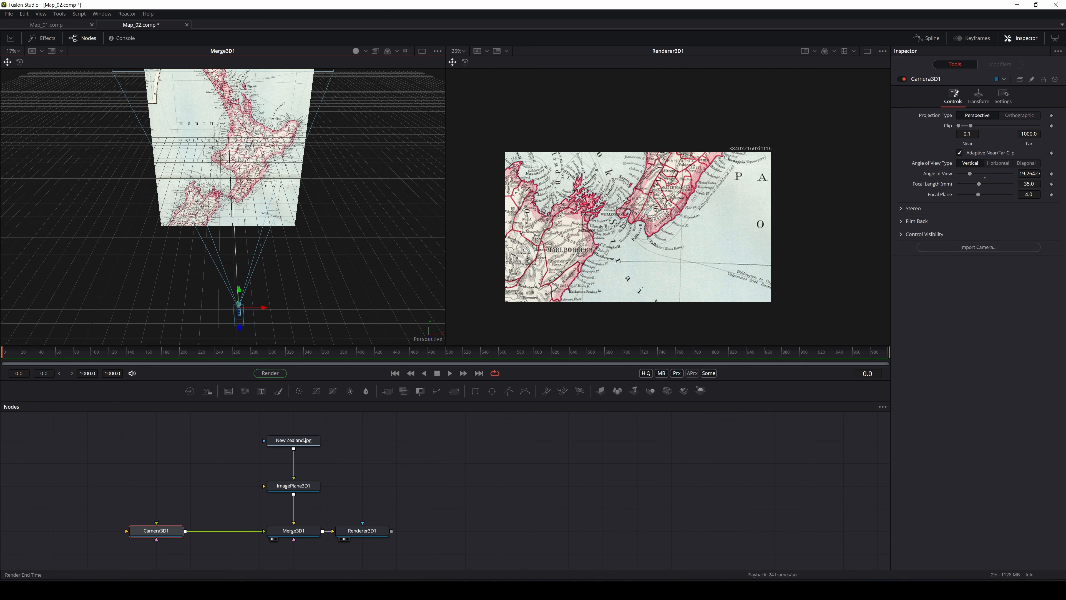
# Step: Set both the render end time and the global end time of the composition to frame 300
pyautogui.click(88, 373)
pyautogui.write('300')
pyautogui.press('Tab')
pyautogui.write('300')
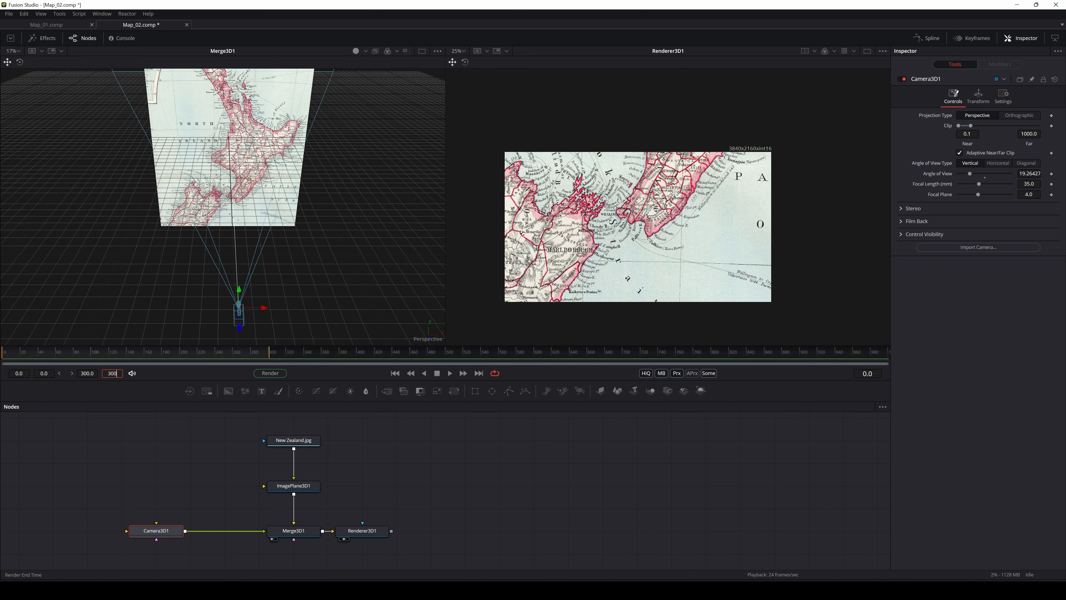
pyautogui.press('Return')
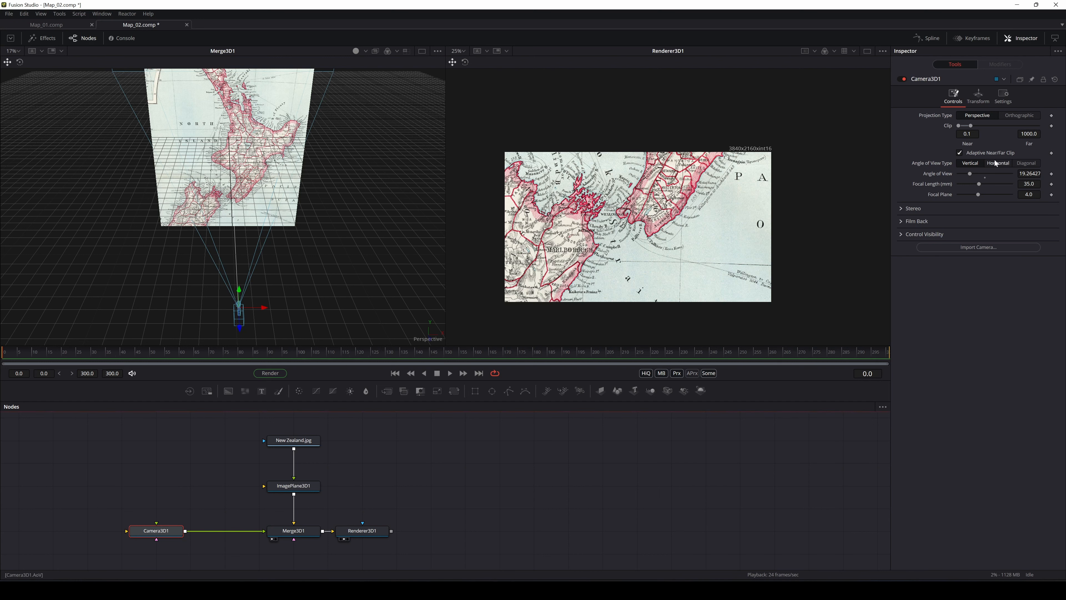
# Step: Animate Camera3D1's whole translation and rotation groups, placing their first keyframes at frame 0
pyautogui.click(982, 100)
pyautogui.rightClick(933, 128)
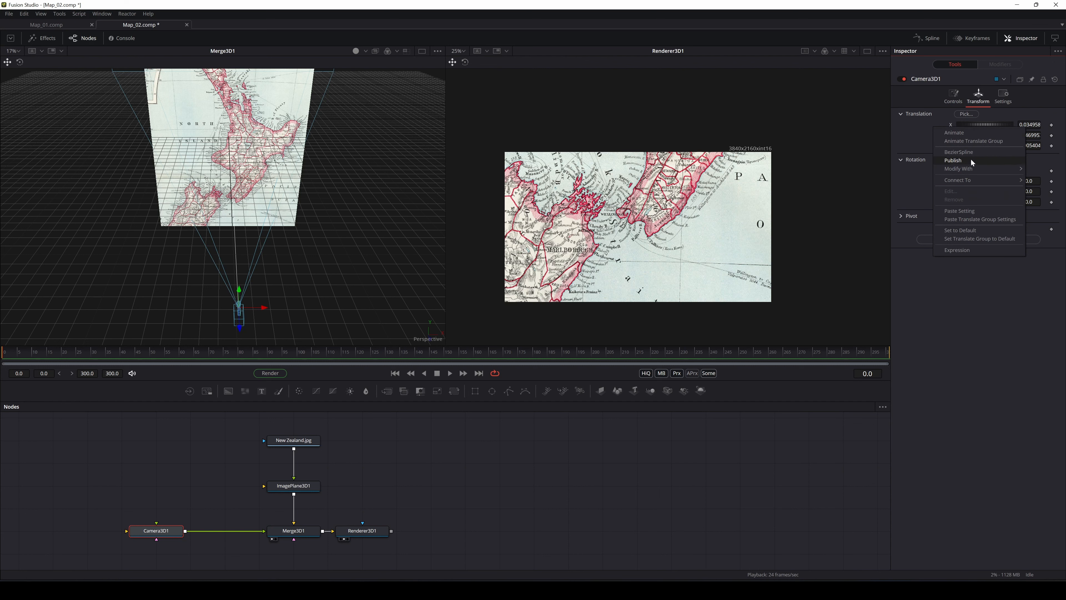
pyautogui.click(959, 141)
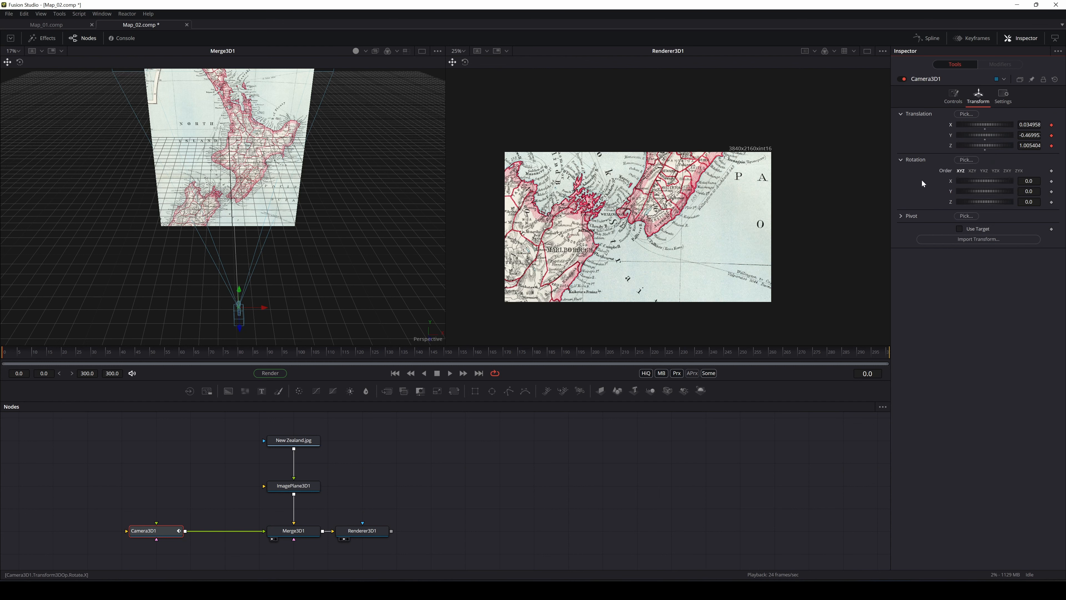
pyautogui.rightClick(921, 179)
pyautogui.click(943, 197)
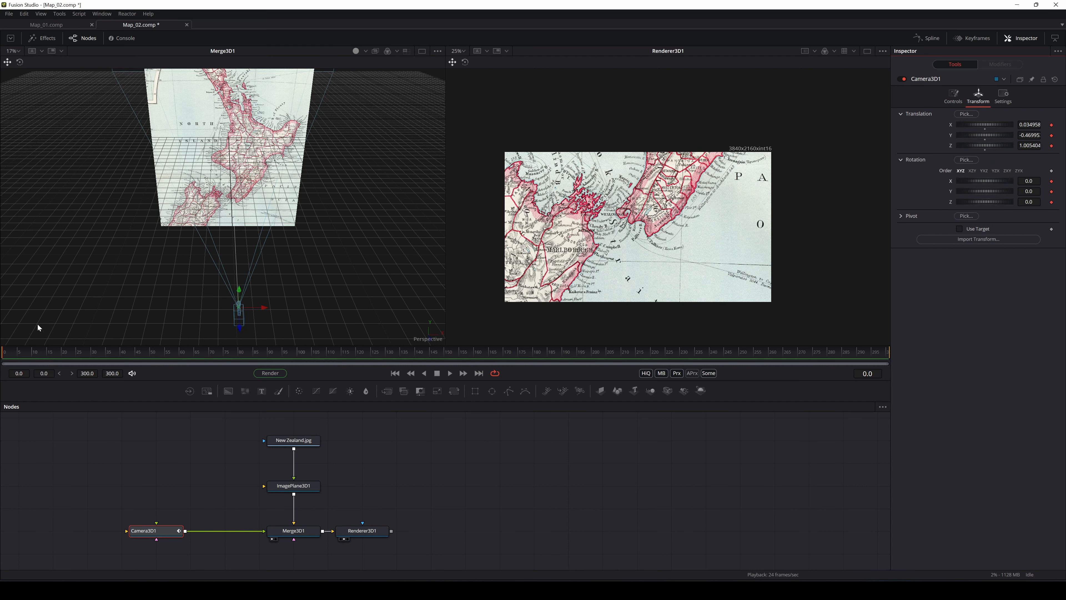
# Step: At the last frame, move the camera to about X -0.10, Y -0.32 to key its end position, and play the animation
pyautogui.click(822, 351)
pyautogui.moveTo(241, 294)
pyautogui.mouseDown()
pyautogui.moveTo(236, 265)
pyautogui.moveTo(260, 283)
pyautogui.moveTo(241, 283)
pyautogui.mouseUp()
pyautogui.press('space')
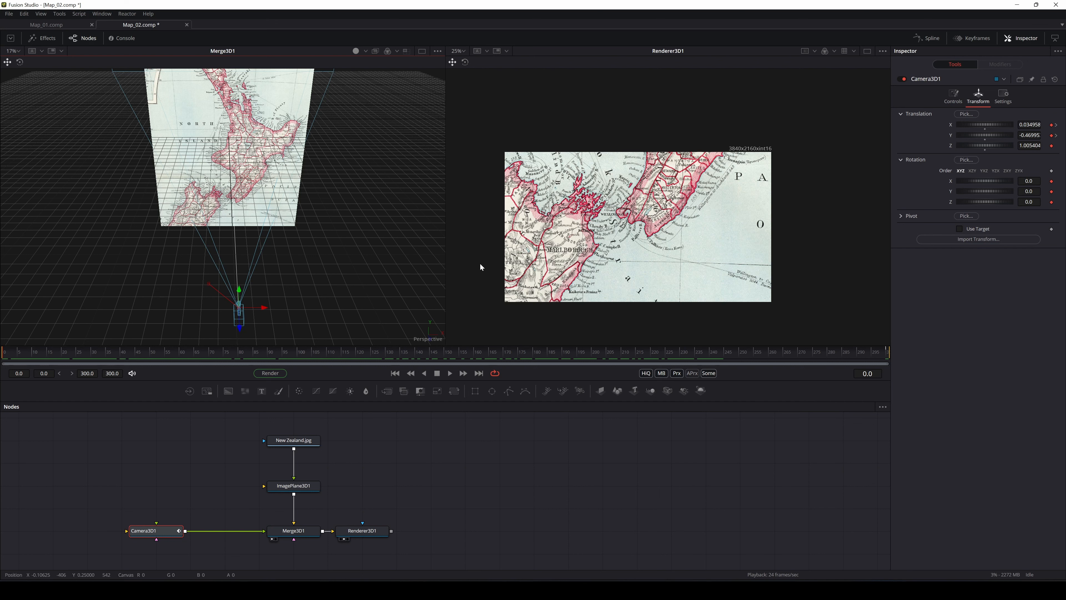
# Step: At frame 0, rotate the camera to 15.7 on Y and shift it sideways to about X 0.265, Z 0.94
pyautogui.moveTo(980, 190); pyautogui.dragTo(983, 191)
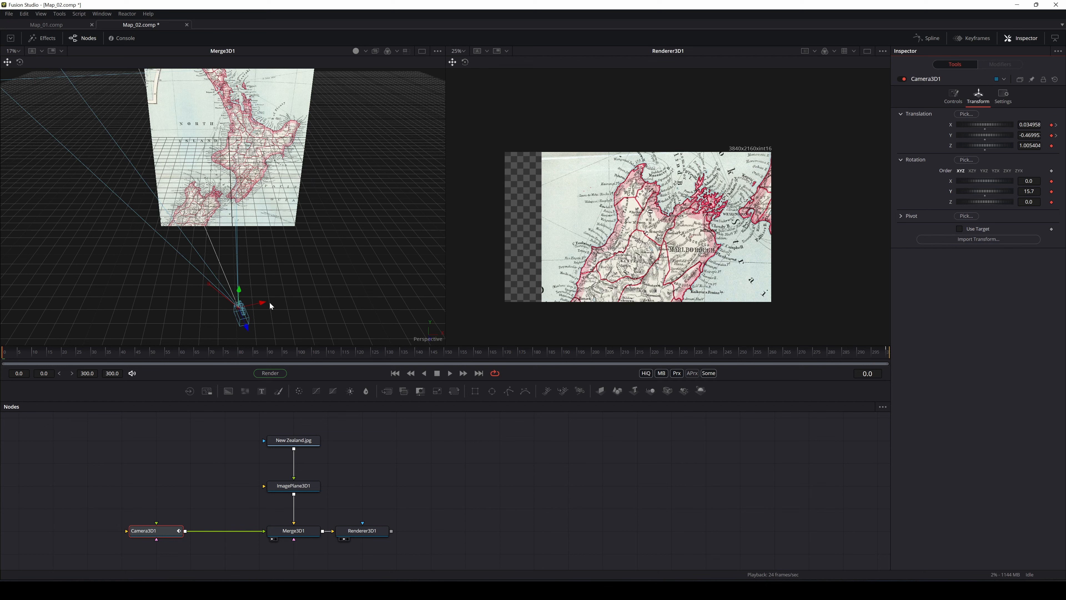
pyautogui.moveTo(270, 302); pyautogui.dragTo(315, 284)
pyautogui.moveTo(333, 280); pyautogui.dragTo(307, 282)
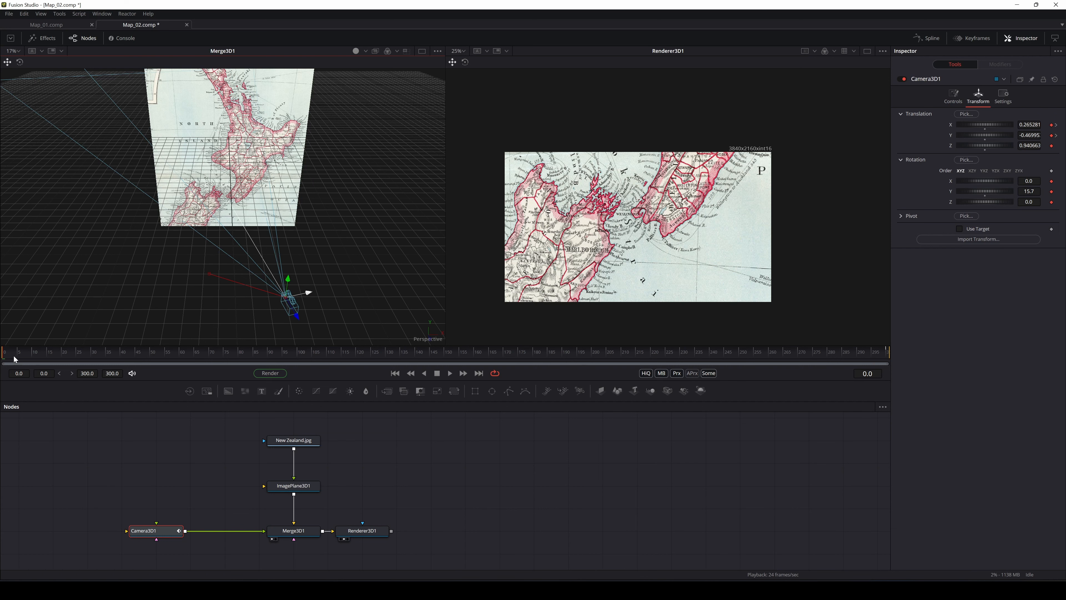
# Step: At frame 300, set the camera's Y rotation to -10.4 and review the movement back to frame 0
pyautogui.moveTo(15, 359); pyautogui.dragTo(900, 355)
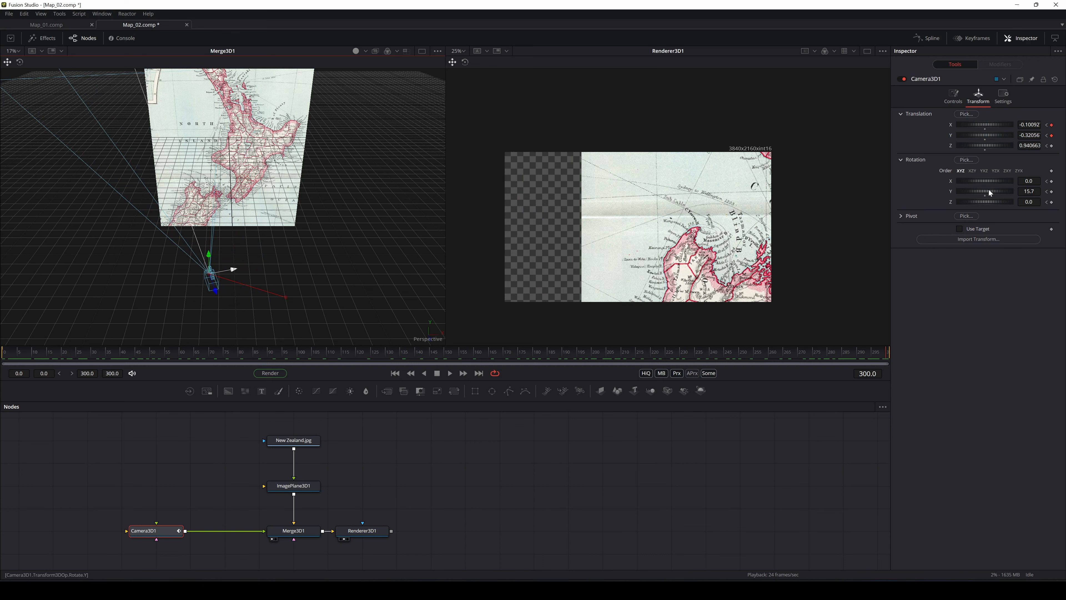
pyautogui.moveTo(988, 188); pyautogui.dragTo(984, 191)
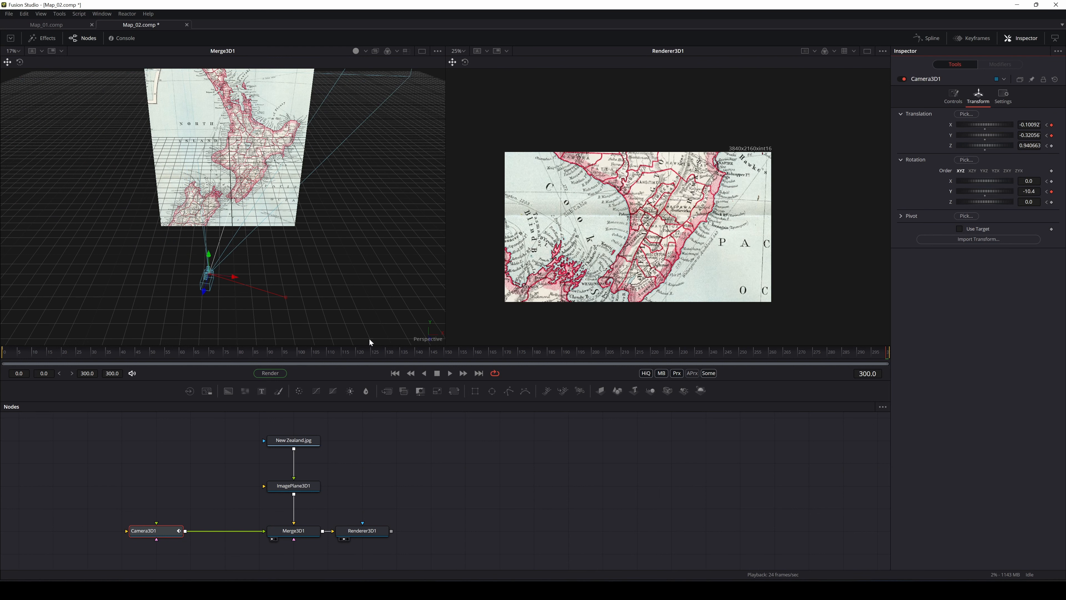
pyautogui.moveTo(876, 350); pyautogui.dragTo(928, 410)
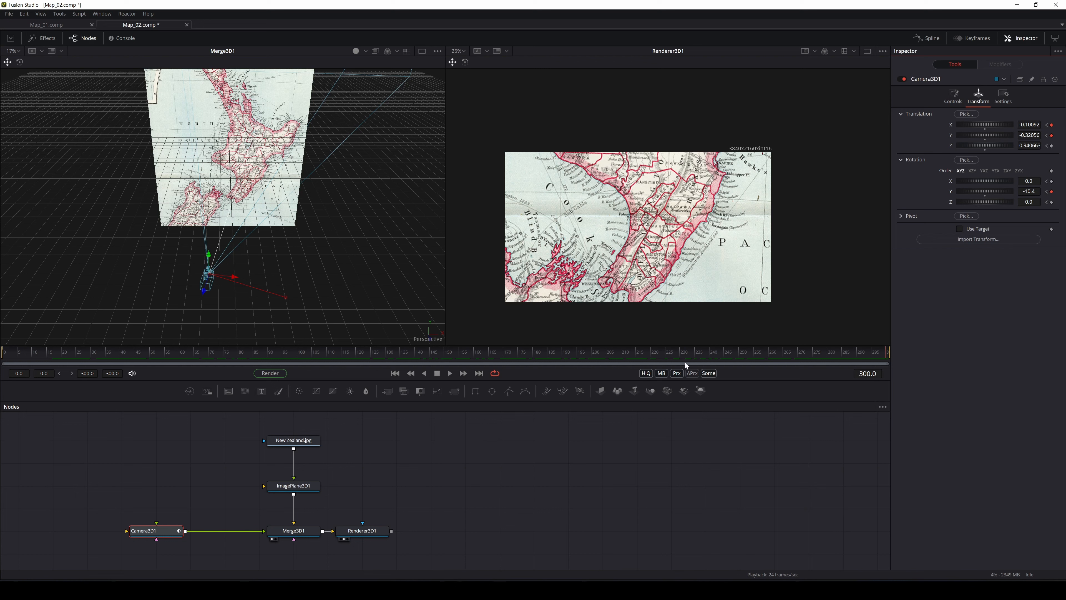
pyautogui.moveTo(684, 363); pyautogui.dragTo(1, 269)
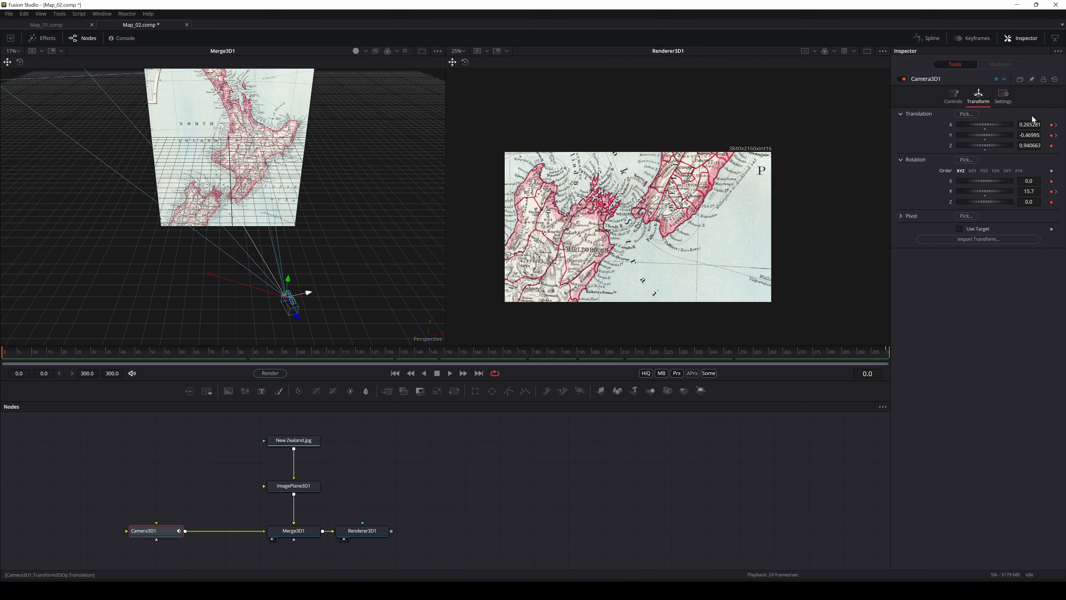
# Step: Move Renderer3D1 farther away from Merge3D1 and switch its renderer type to OpenGL Renderer
pyautogui.moveTo(363, 531); pyautogui.dragTo(397, 530)
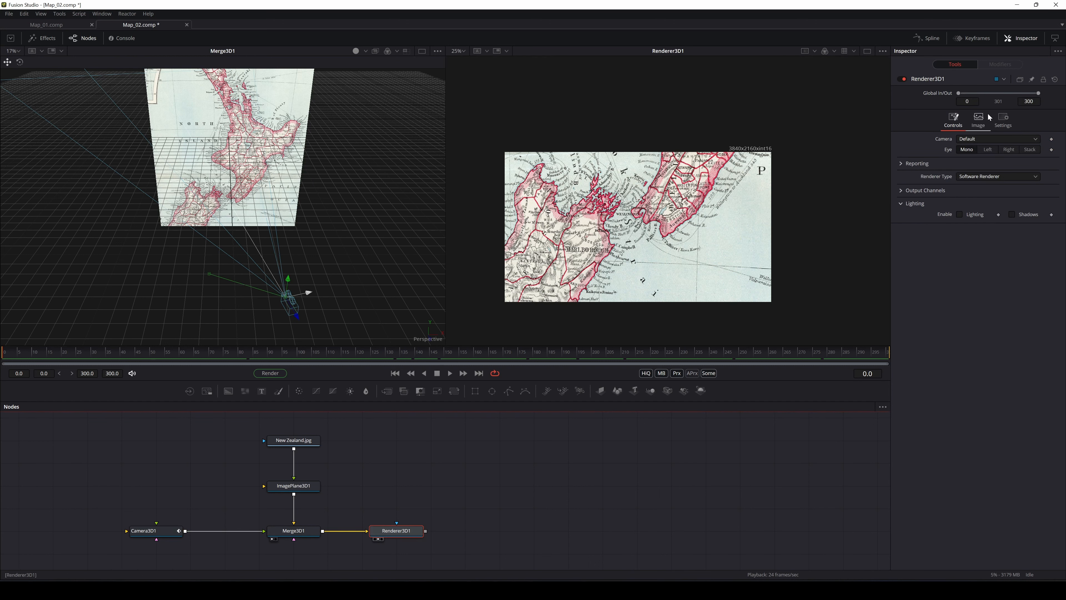
pyautogui.click(1004, 118)
pyautogui.click(978, 120)
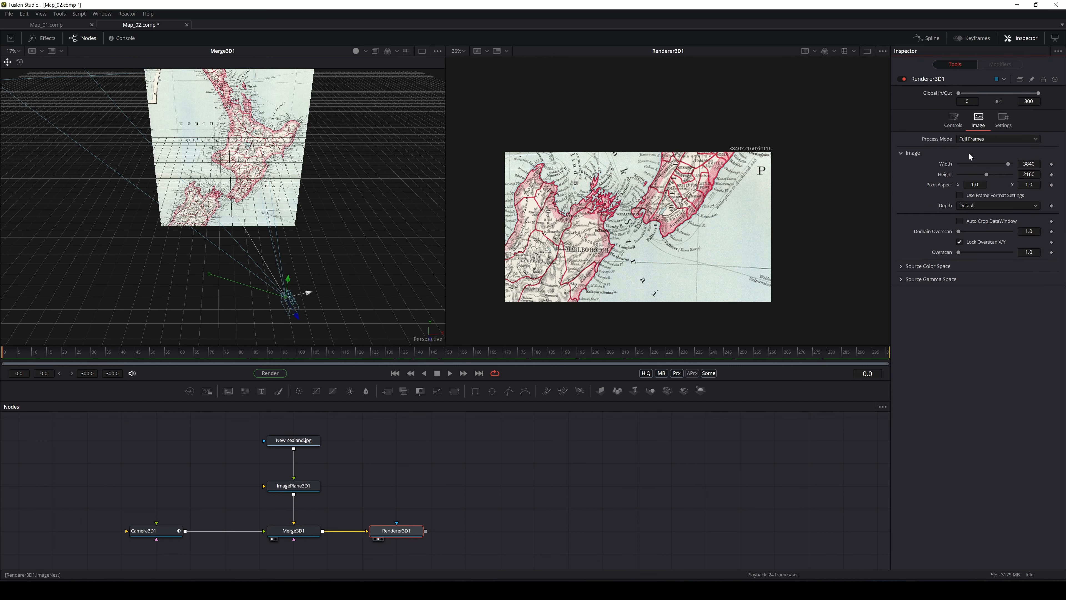
pyautogui.click(955, 125)
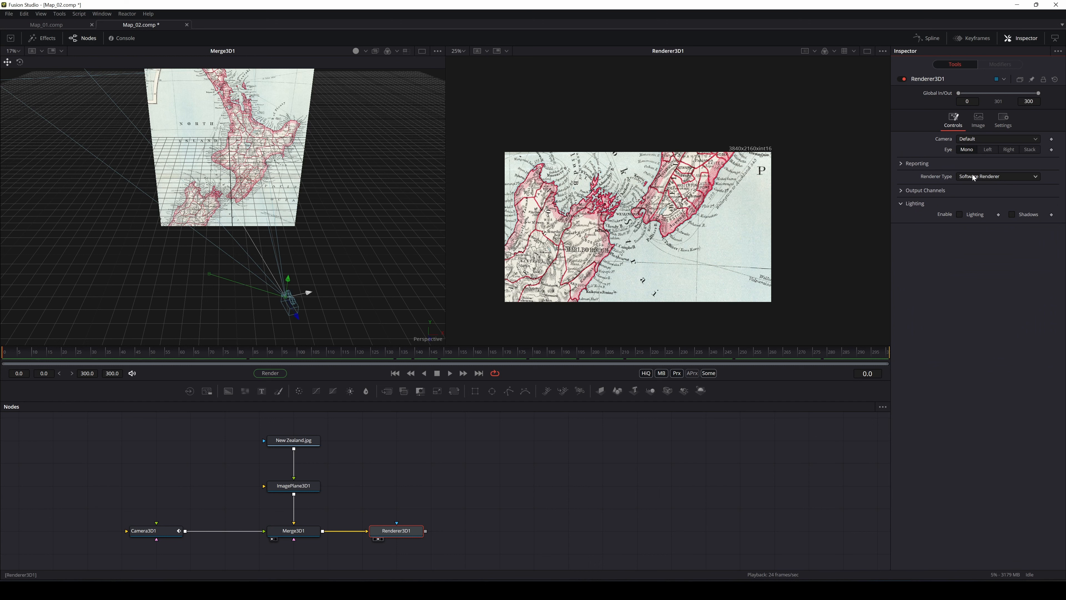
pyautogui.click(978, 176)
pyautogui.click(995, 161)
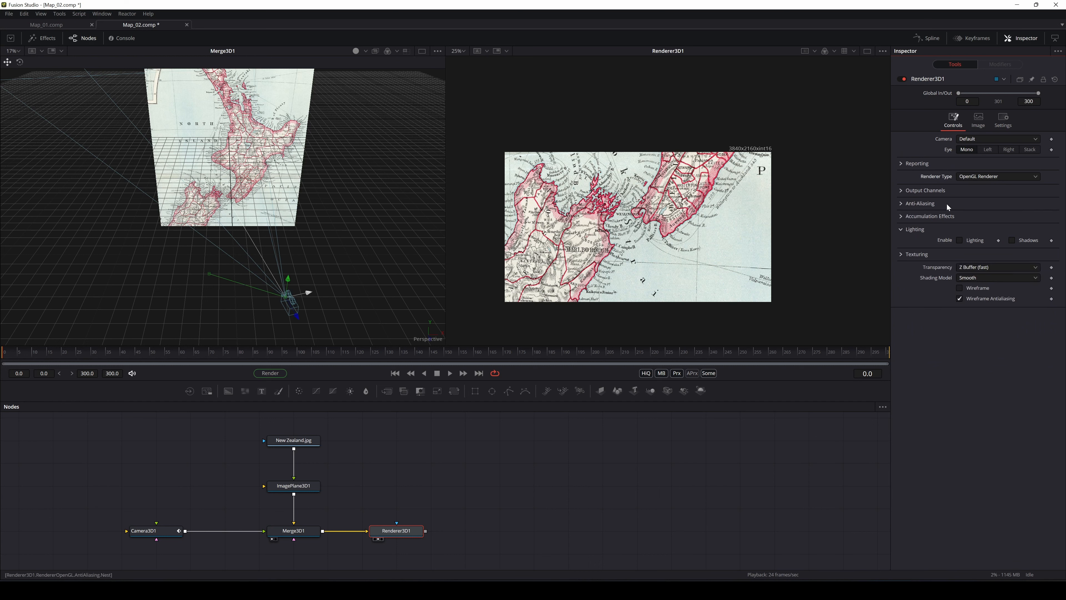
# Step: Enable accumulation effects with depth of field on Renderer3D1 and set the amount of DoF blur to 0.062
pyautogui.click(917, 217)
pyautogui.click(960, 227)
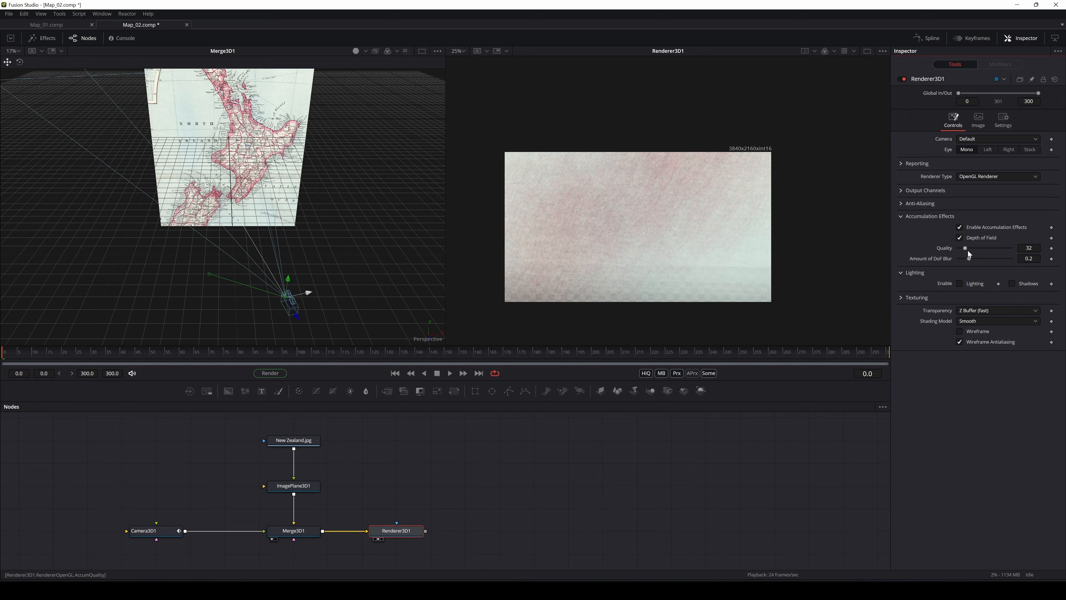
pyautogui.doubleClick(1028, 259)
pyautogui.write('0.02')
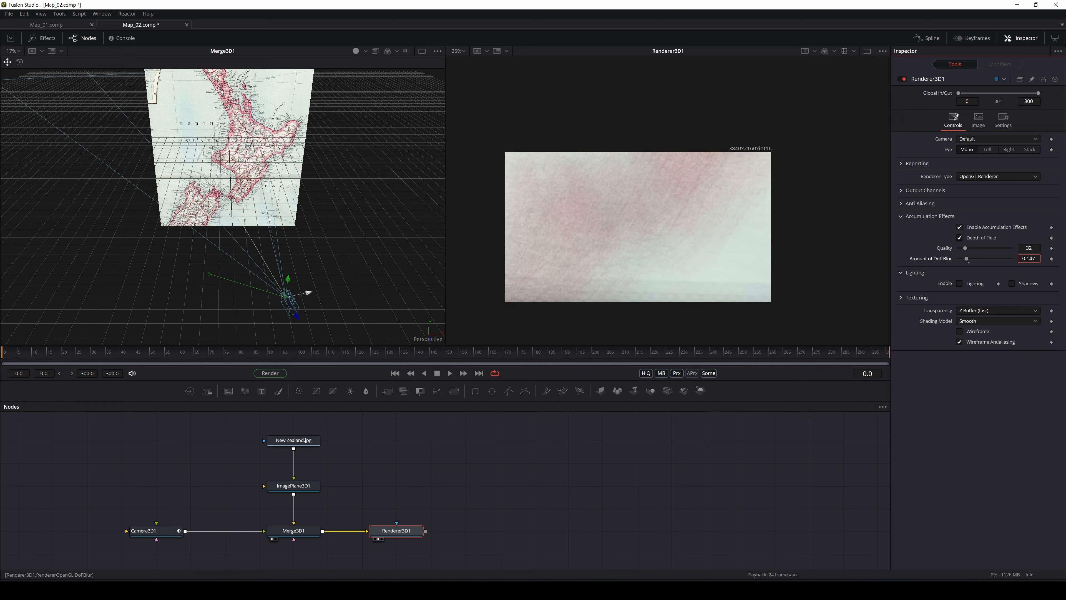
pyautogui.press('Return')
pyautogui.moveTo(1029, 259); pyautogui.dragTo(1046, 259)
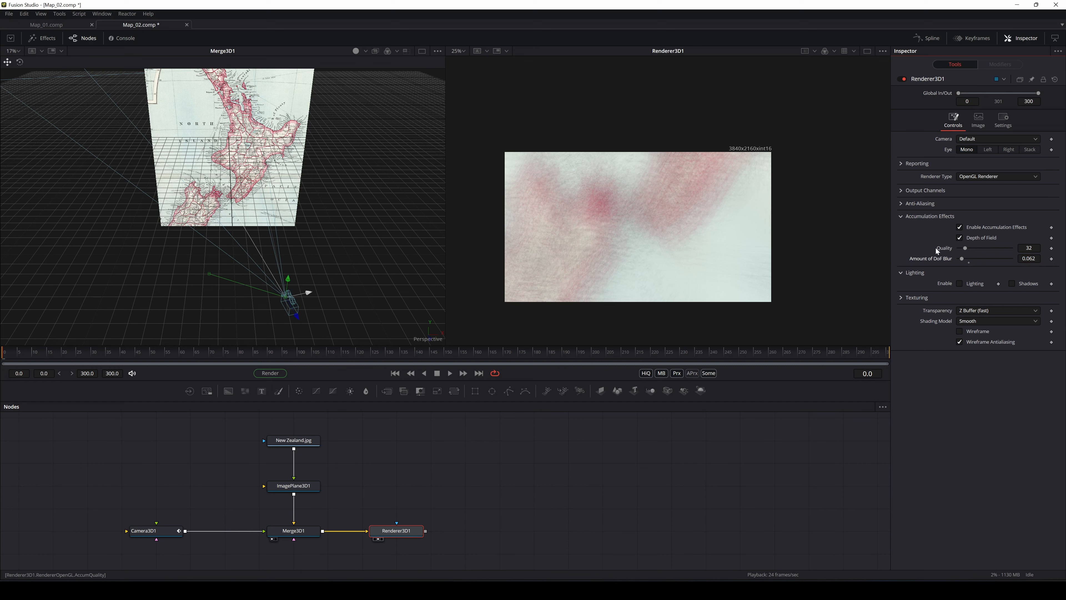
# Step: Display Camera3D1's focal plane with 6 subdivisions and set the focal plane distance to 0.985
pyautogui.click(150, 531)
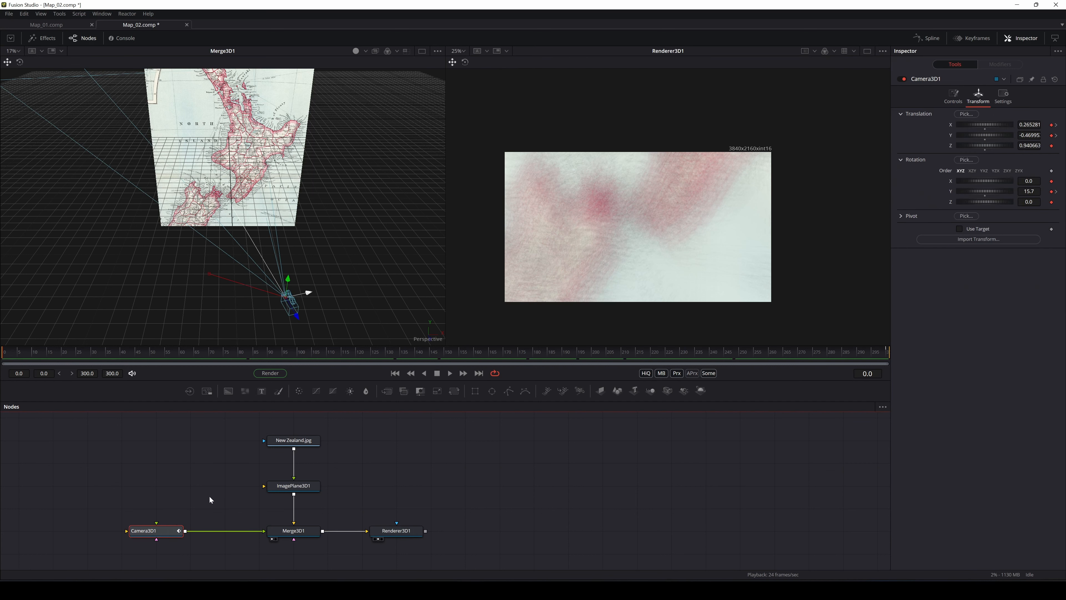
pyautogui.click(953, 97)
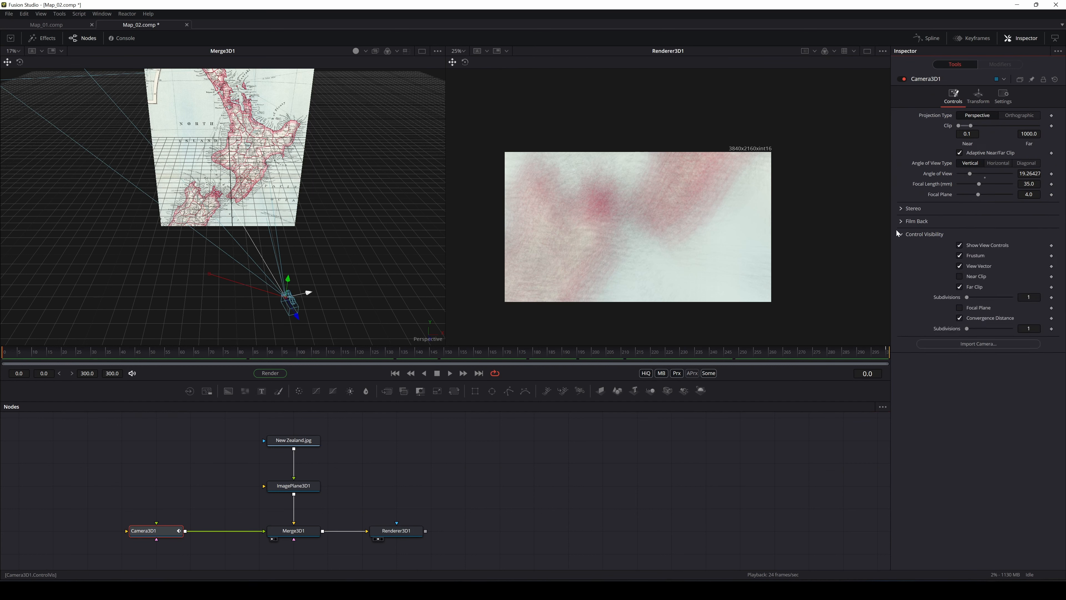
pyautogui.click(960, 309)
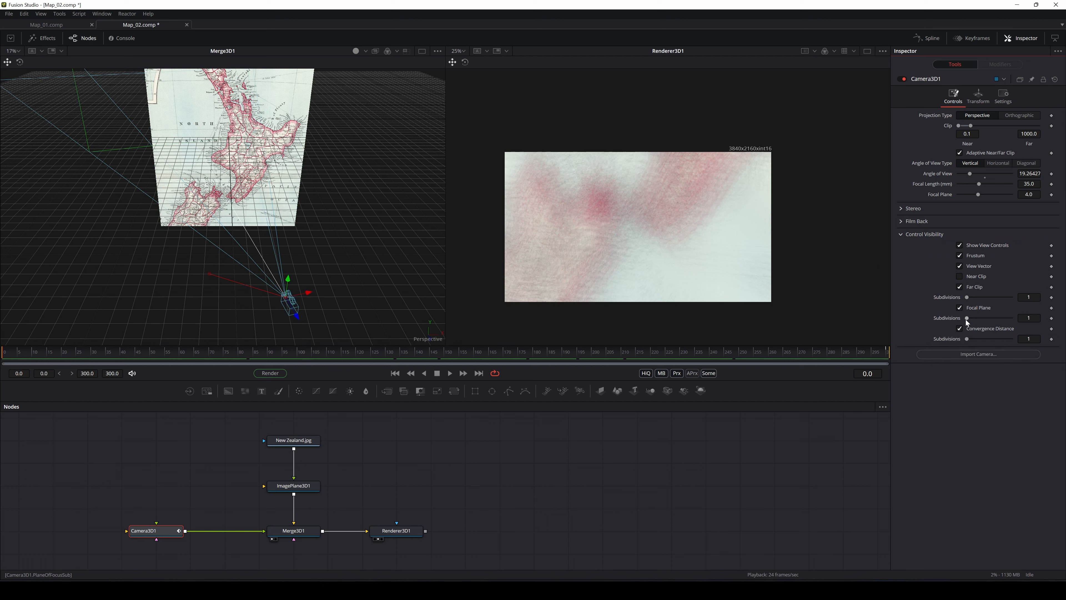
pyautogui.moveTo(967, 319); pyautogui.dragTo(993, 320)
pyautogui.moveTo(976, 195); pyautogui.dragTo(961, 194)
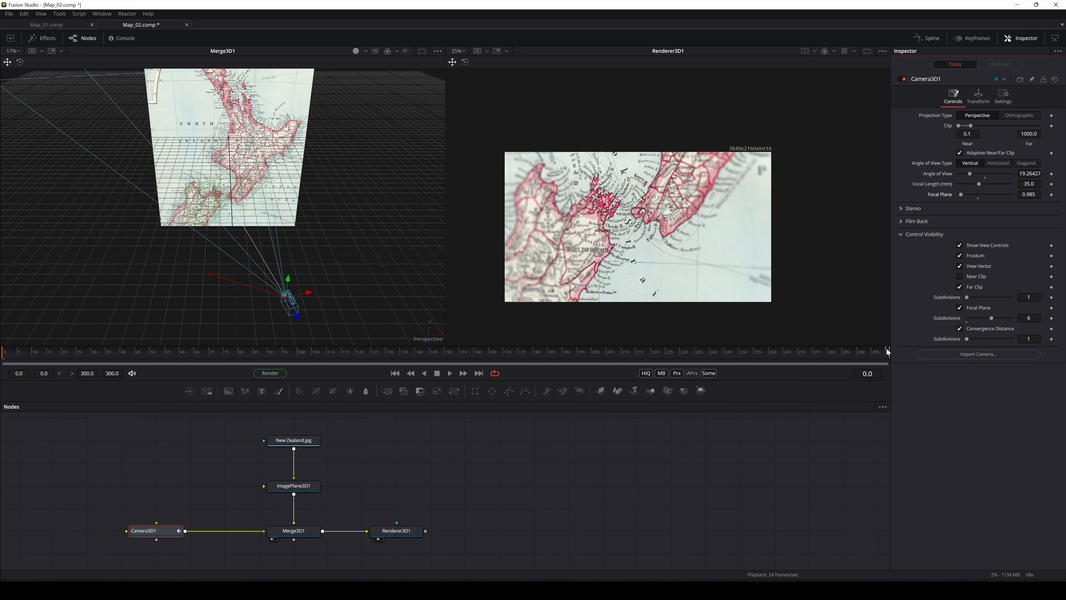
# Step: Scrub through the camera move and keyframe Camera3D1's focal plane at 0.985 on frame 68 and 0.949 on frame 127
pyautogui.click(874, 352)
pyautogui.moveTo(874, 352); pyautogui.dragTo(1, 374)
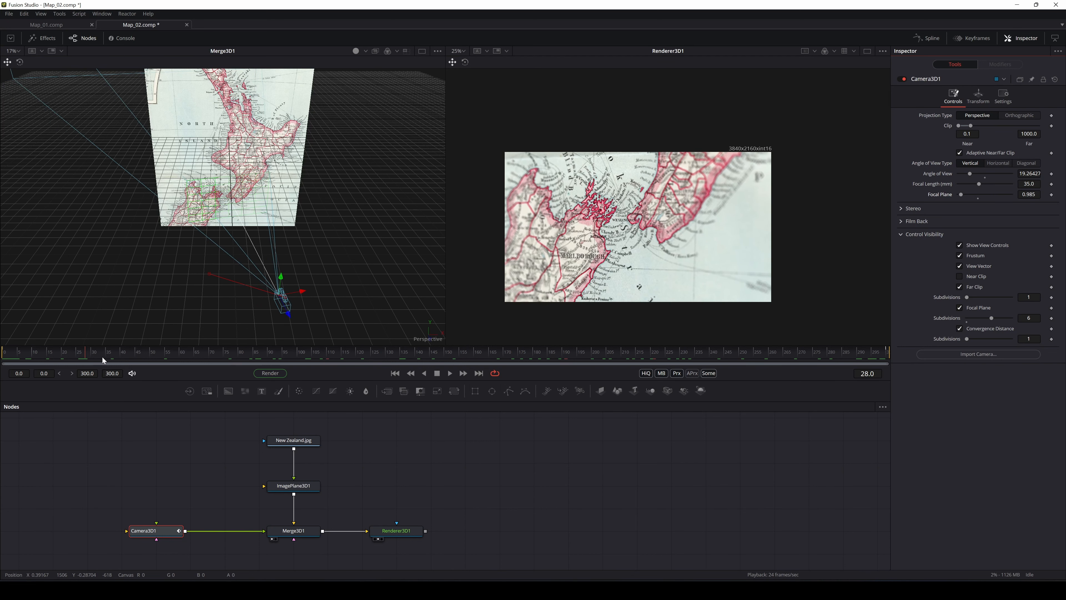
pyautogui.click(264, 353)
pyautogui.moveTo(264, 354); pyautogui.dragTo(204, 369)
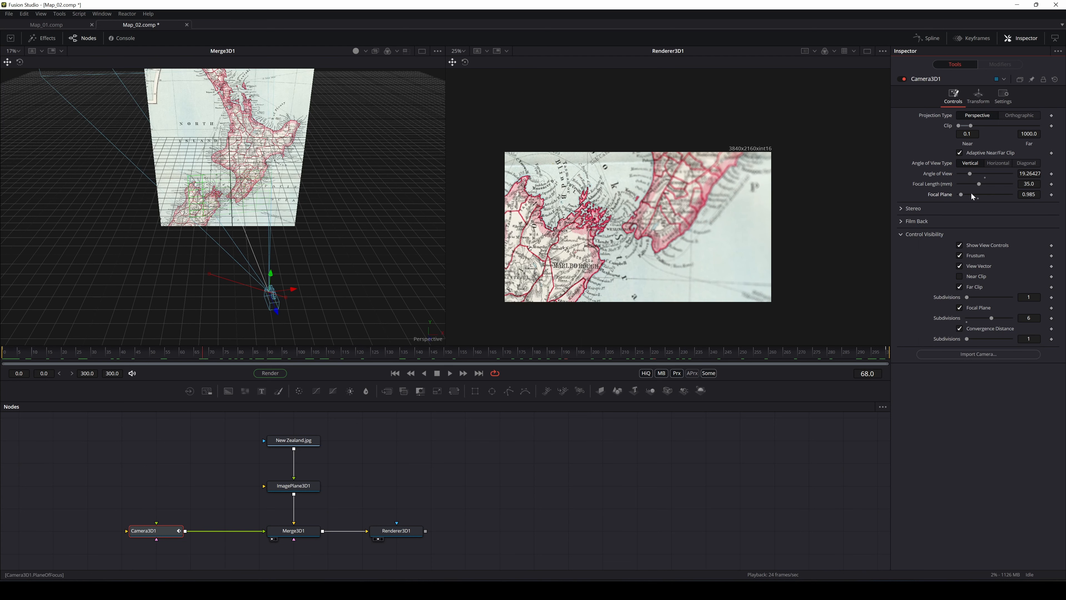
pyautogui.click(1052, 194)
pyautogui.moveTo(206, 356); pyautogui.dragTo(379, 357)
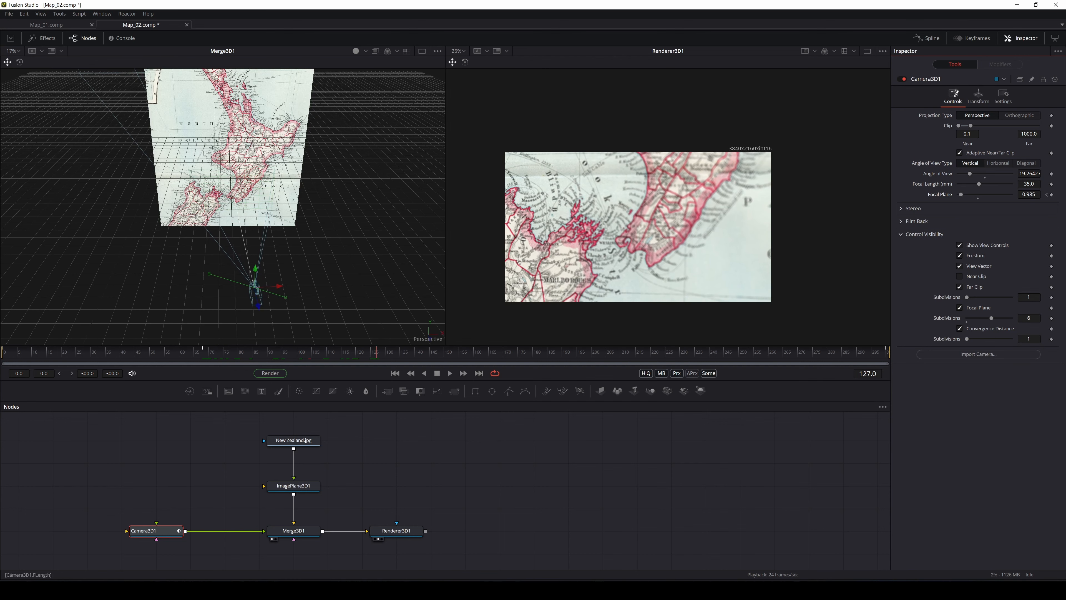
pyautogui.moveTo(1029, 195); pyautogui.dragTo(1008, 195)
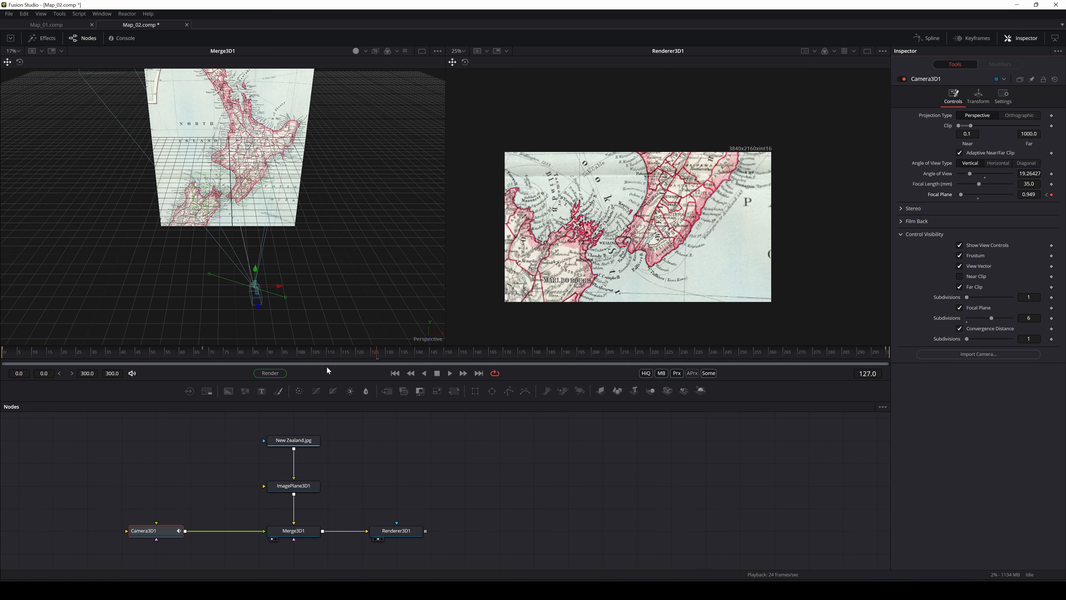
# Step: Scrub through the full camera move between frames 0 and 300 to check the depth of field, and save the composition
pyautogui.moveTo(379, 356); pyautogui.dragTo(933, 337)
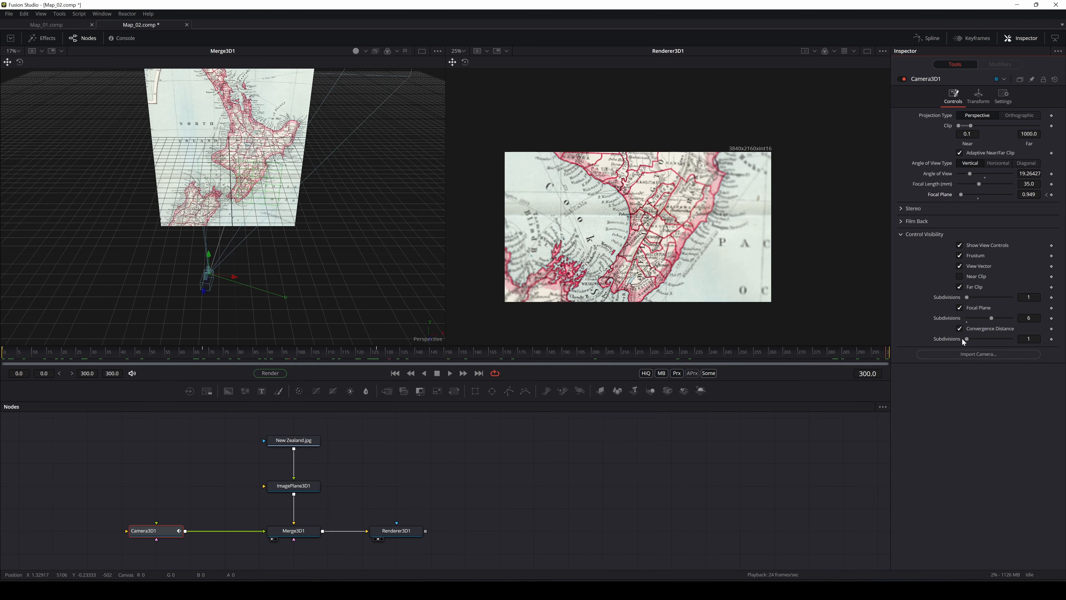
pyautogui.moveTo(963, 338); pyautogui.dragTo(1, 349)
pyautogui.hotkey('ctrl', 's')
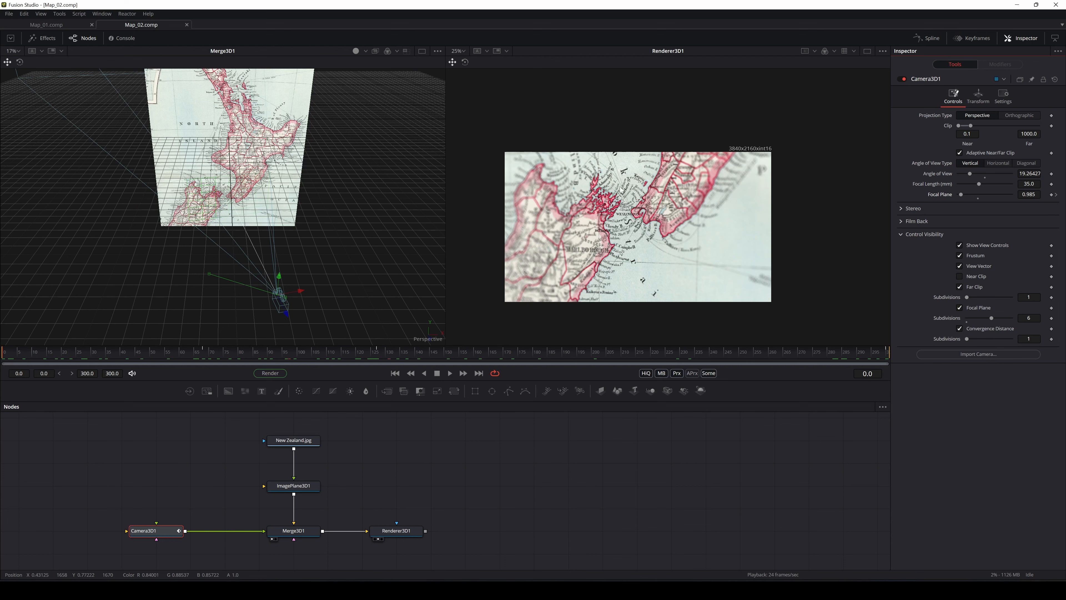
pyautogui.moveTo(219, 357); pyautogui.dragTo(971, 396)
# Step: Move the New Zealand.jpg loader up to make room and insert a 2D Merge node between it and ImagePlane3D1
pyautogui.moveTo(359, 480); pyautogui.dragTo(569, 446)
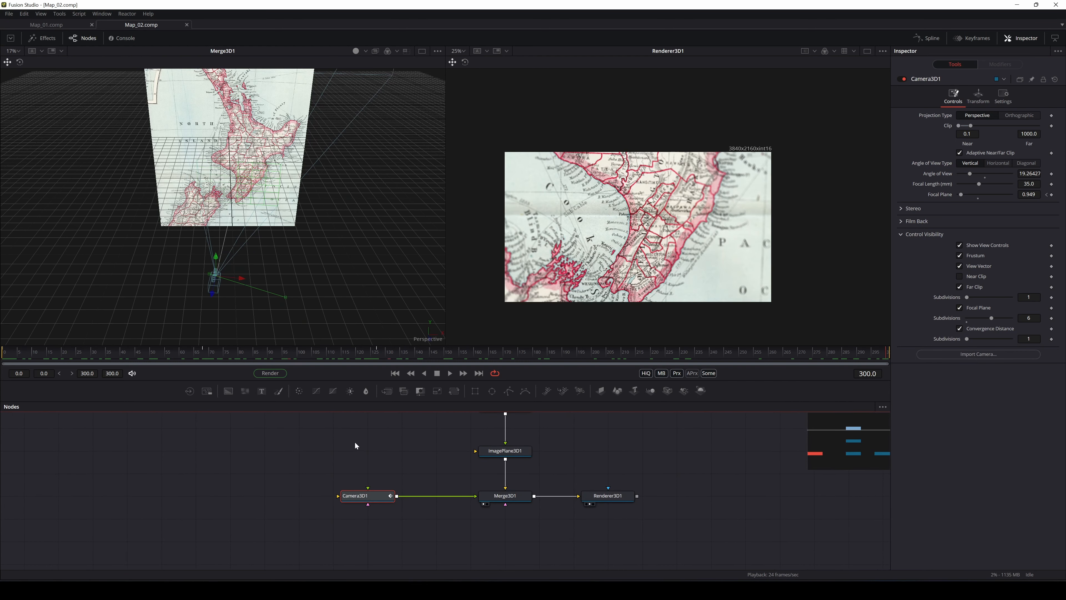
pyautogui.moveTo(369, 443); pyautogui.dragTo(348, 457)
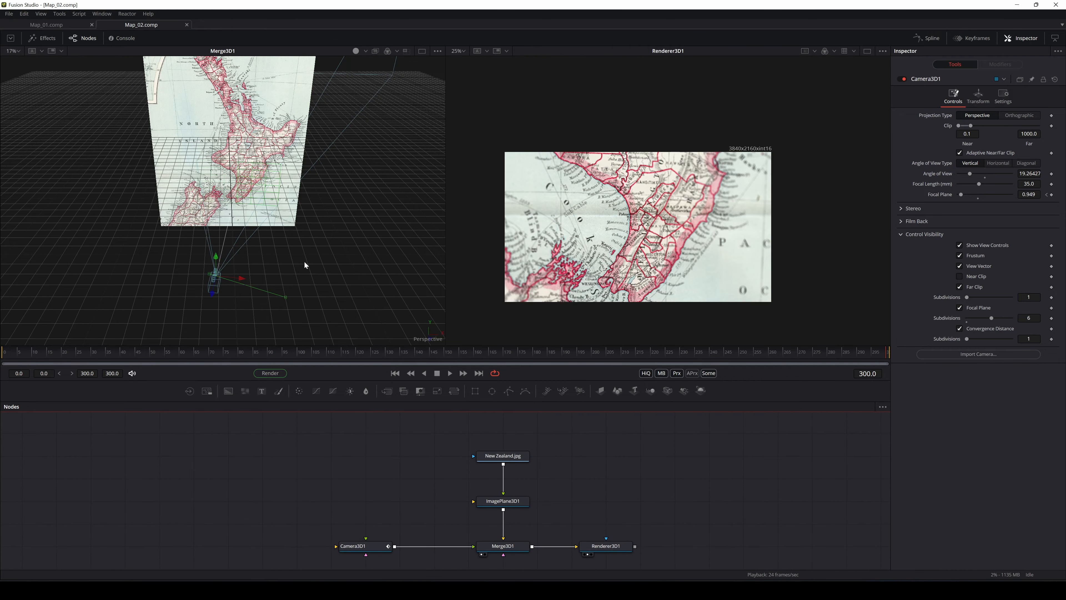
pyautogui.moveTo(306, 265); pyautogui.dragTo(137, 228)
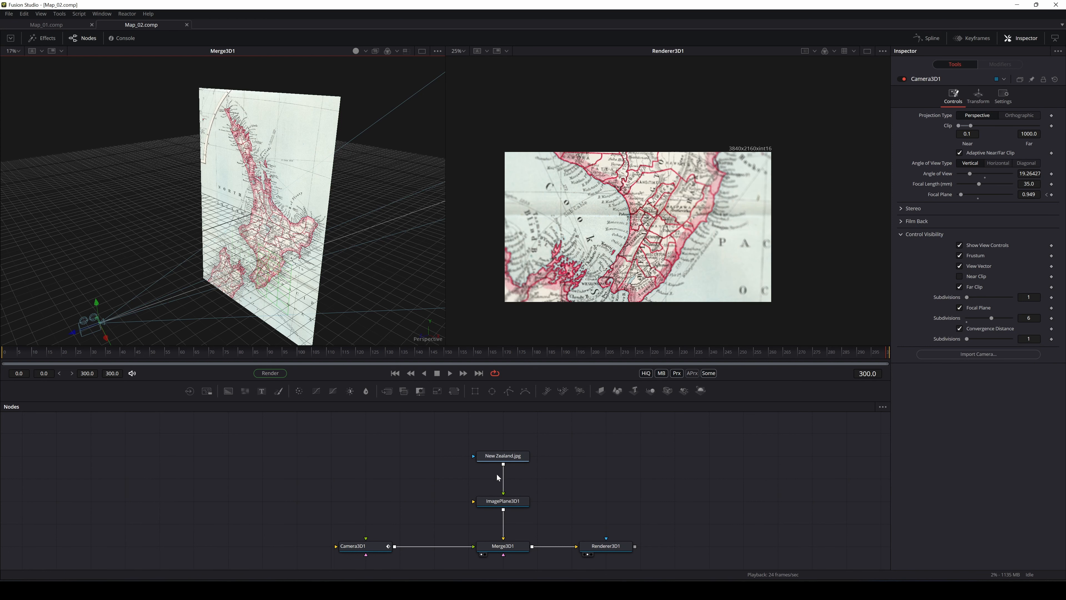
pyautogui.scroll(3, 579, 474)
pyautogui.scroll(-2, 564, 483)
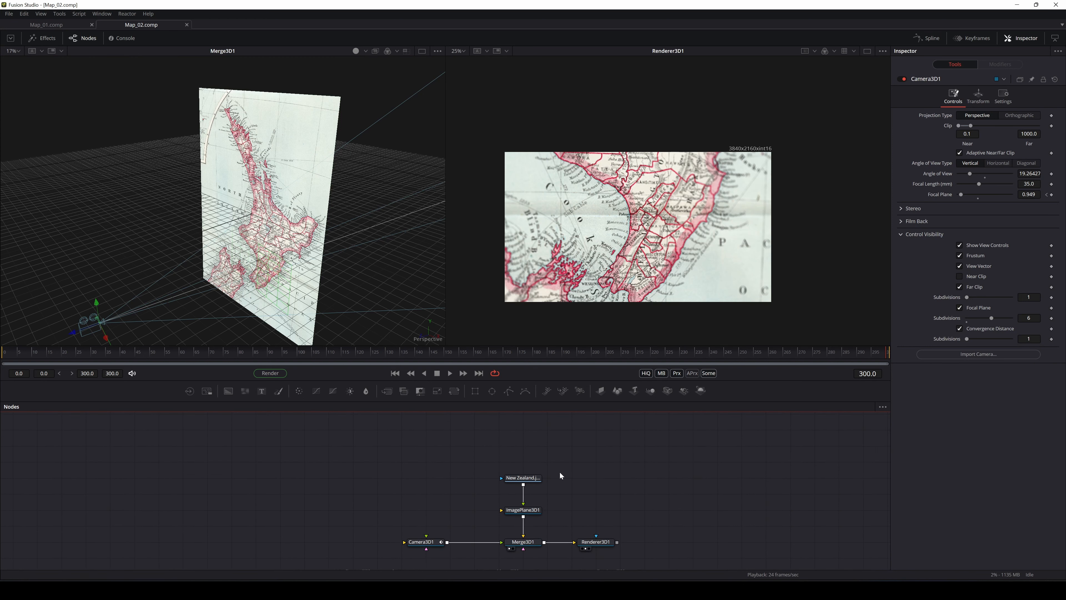
pyautogui.moveTo(523, 478); pyautogui.dragTo(523, 429)
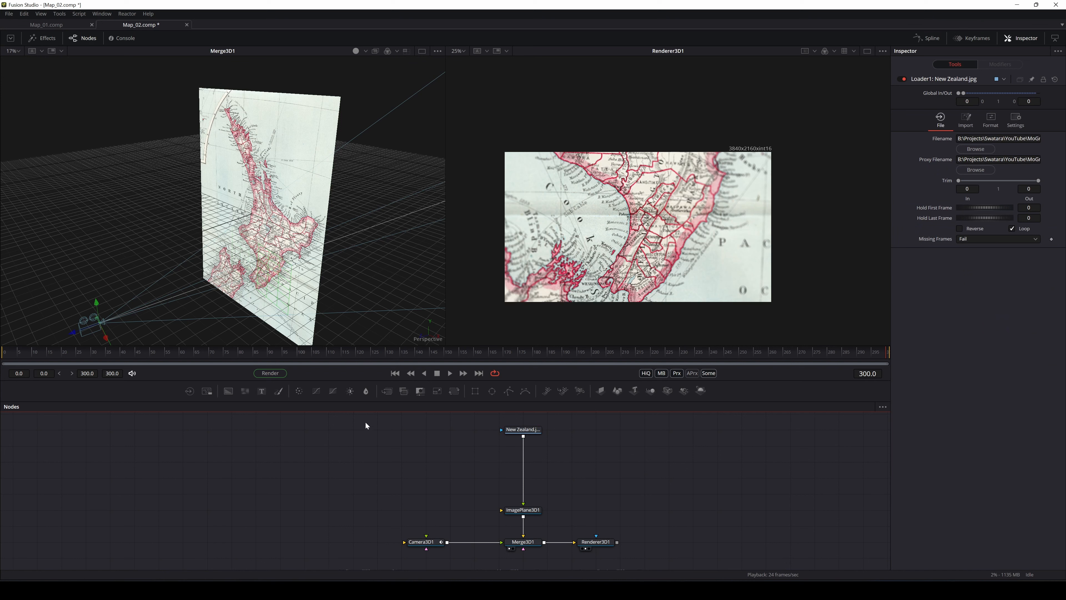
pyautogui.moveTo(387, 391); pyautogui.dragTo(523, 483)
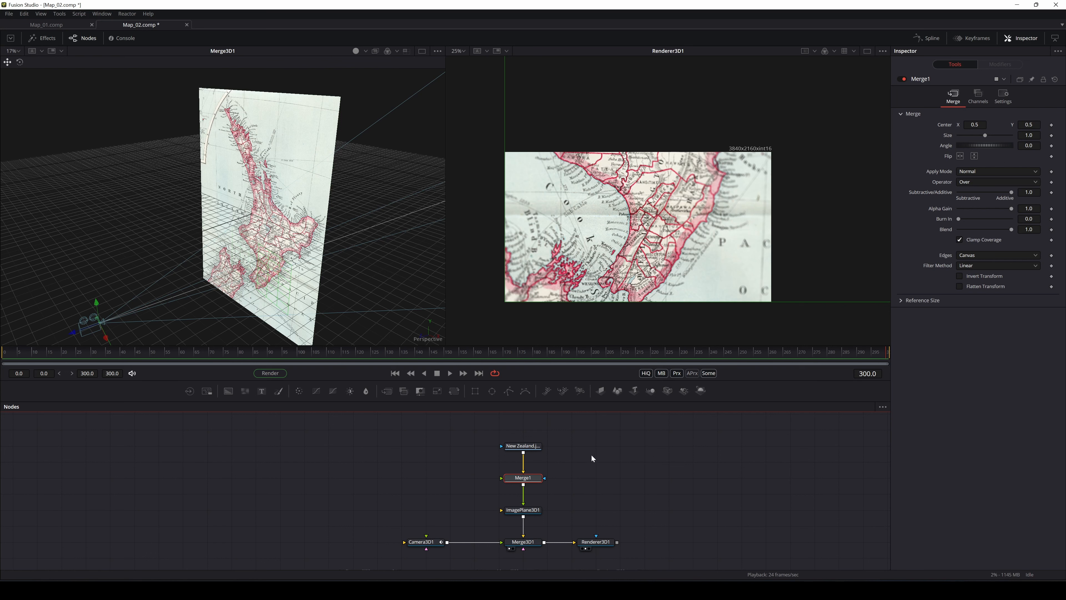
pyautogui.moveTo(592, 457); pyautogui.dragTo(587, 472)
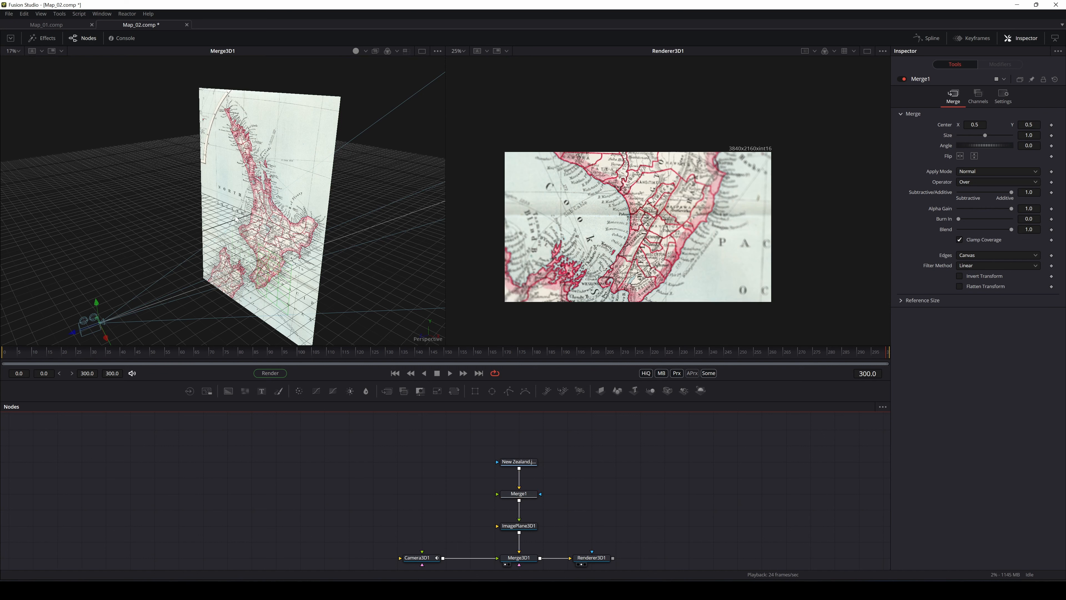
# Step: Display the New Zealand.jpg map image in the viewer and add a Polygon node beside the New Zealand loader
pyautogui.press('1')
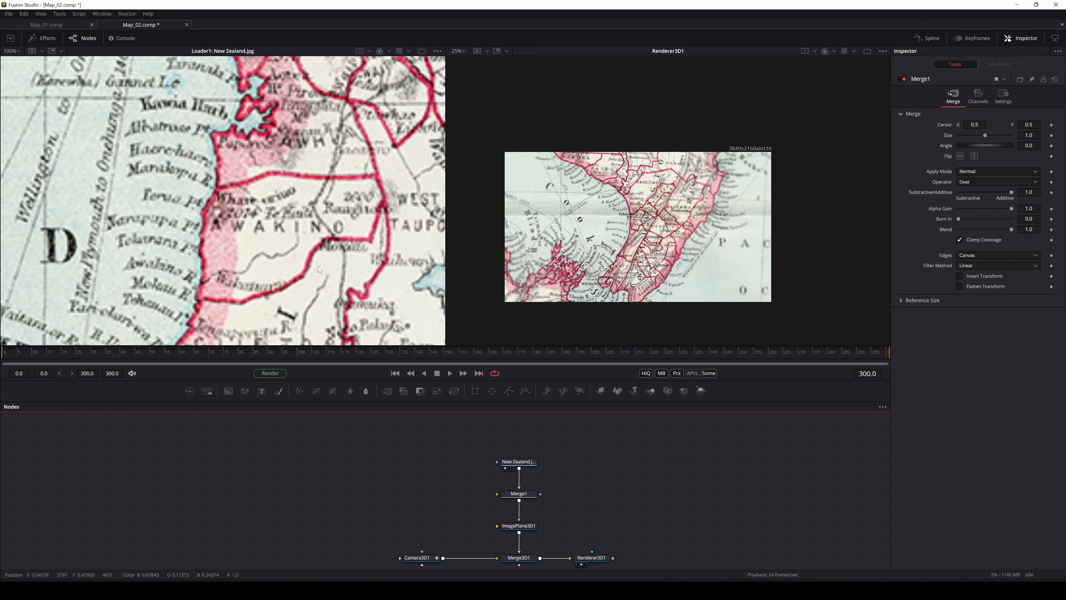
pyautogui.scroll(-7, 336, 262)
pyautogui.moveTo(306, 310); pyautogui.dragTo(291, 253)
pyautogui.scroll(1, 289, 237)
pyautogui.scroll(1, 289, 236)
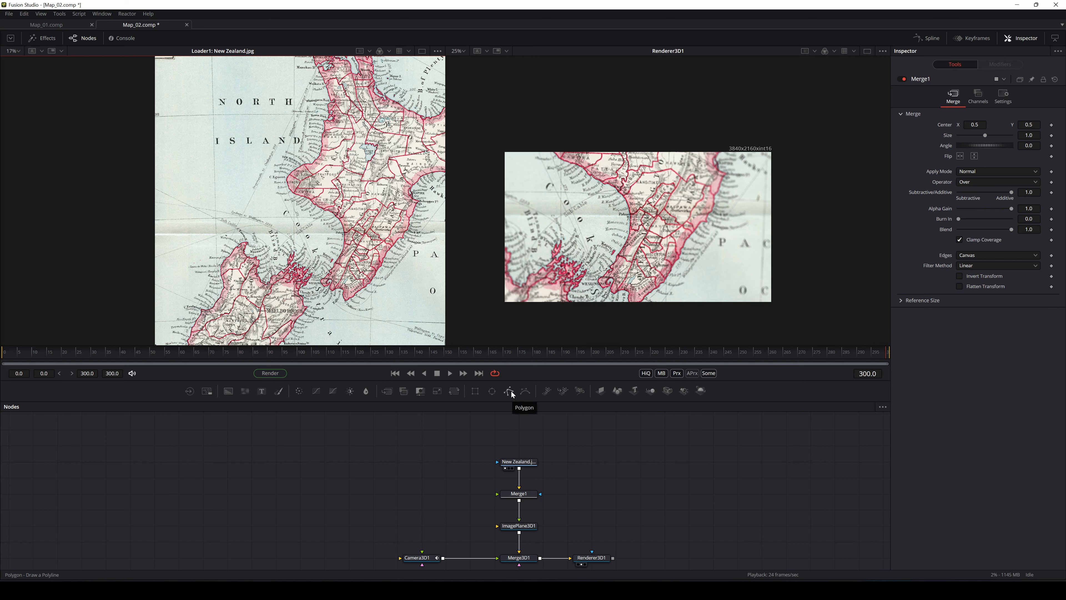
pyautogui.moveTo(450, 455); pyautogui.dragTo(451, 457)
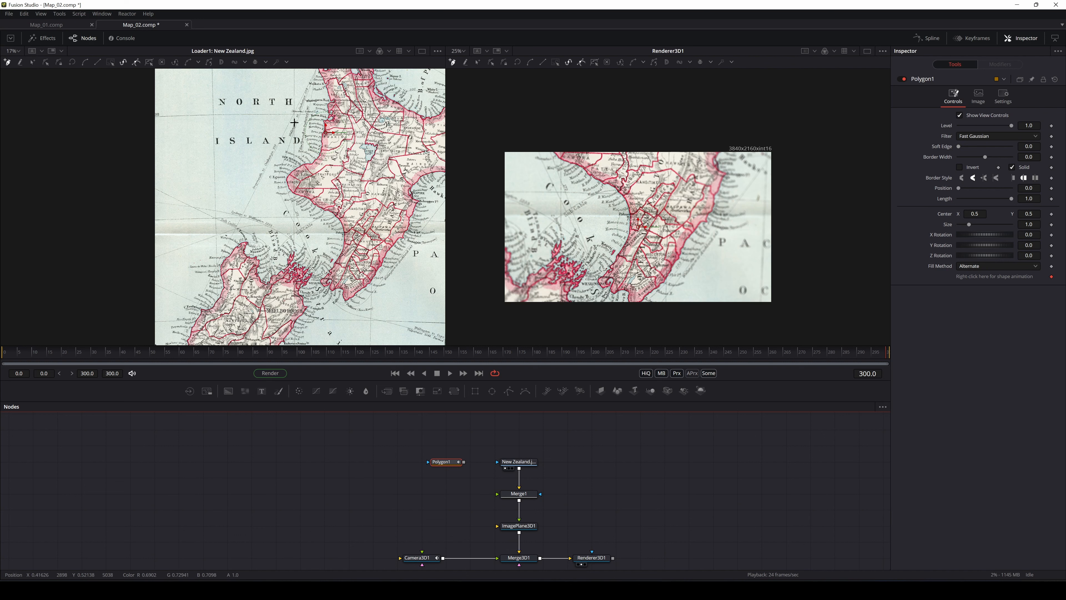
# Step: Draw an open curved Polygon path down the North Island's west coast, through the strait and out to the southeast
pyautogui.click(297, 89)
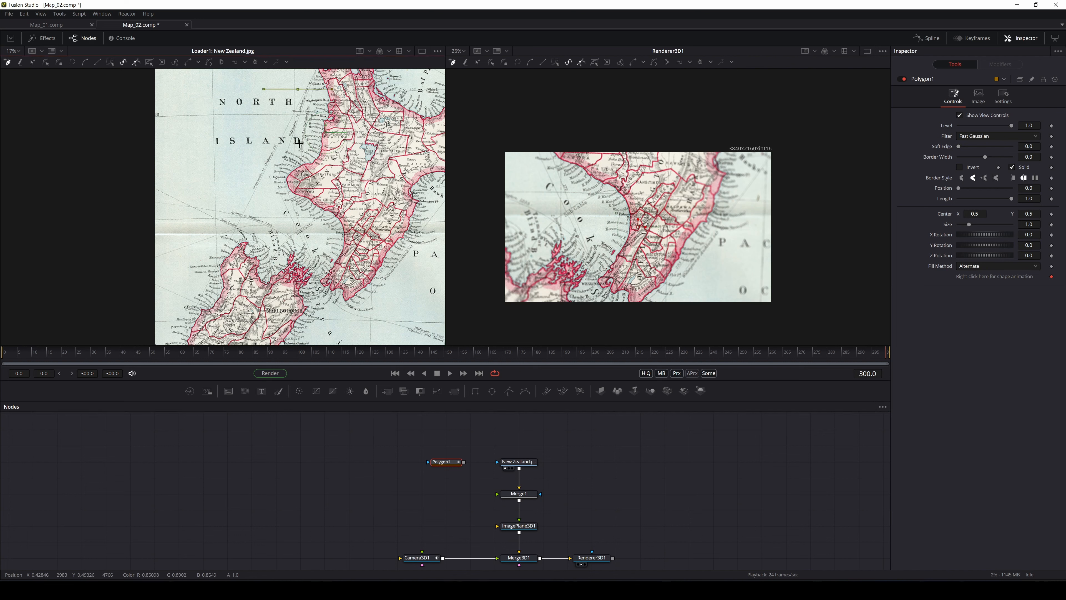
pyautogui.moveTo(295, 144); pyautogui.dragTo(283, 213)
pyautogui.moveTo(317, 252); pyautogui.dragTo(317, 302)
pyautogui.moveTo(352, 264); pyautogui.dragTo(311, 203)
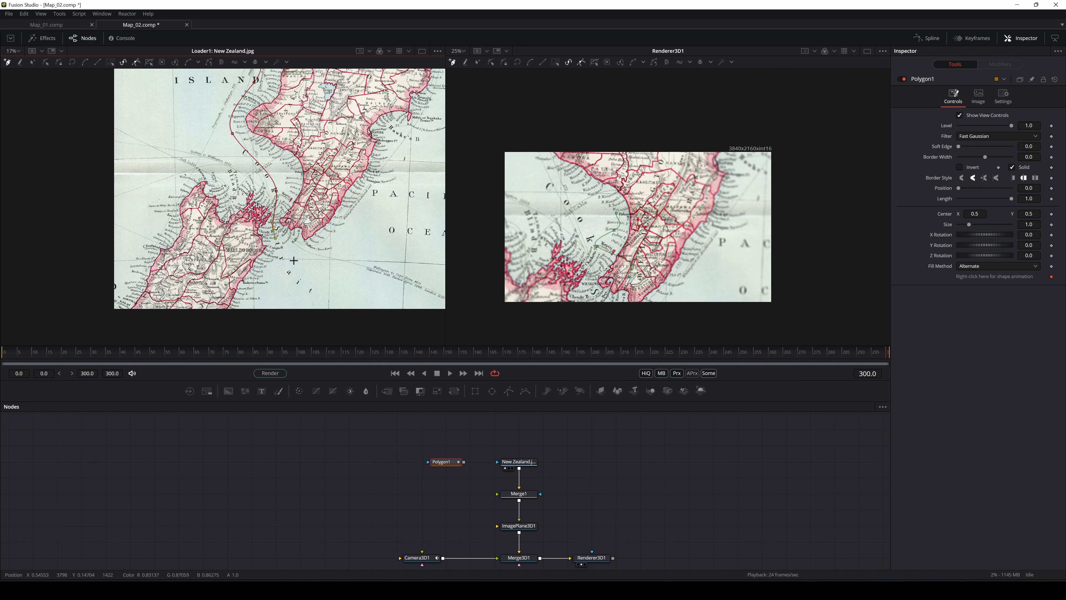
pyautogui.moveTo(300, 278); pyautogui.dragTo(361, 322)
pyautogui.moveTo(325, 175); pyautogui.dragTo(340, 241)
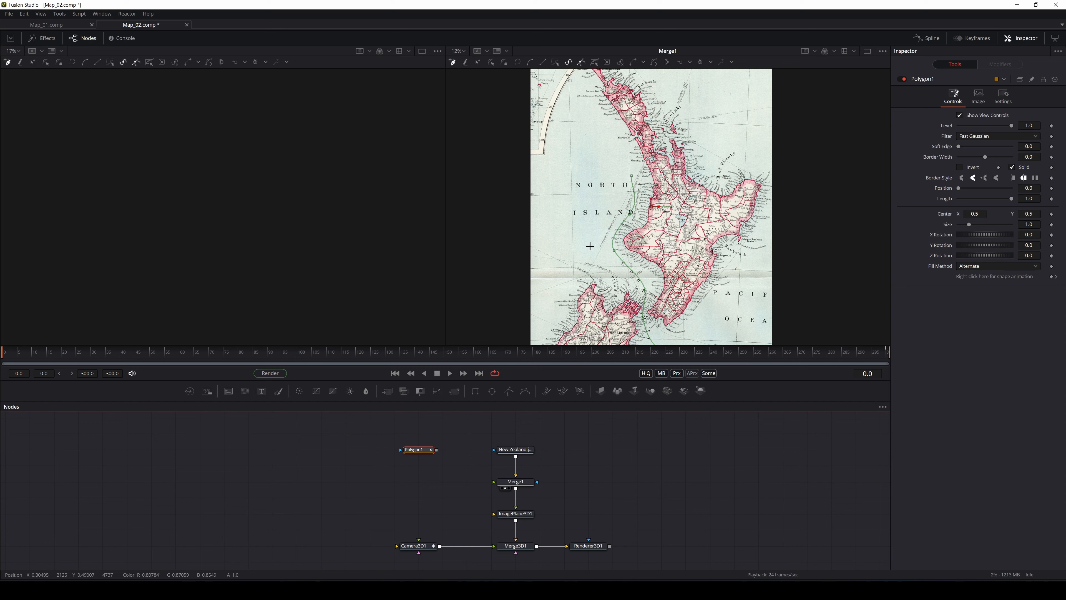
pyautogui.moveTo(708, 209); pyautogui.dragTo(690, 248)
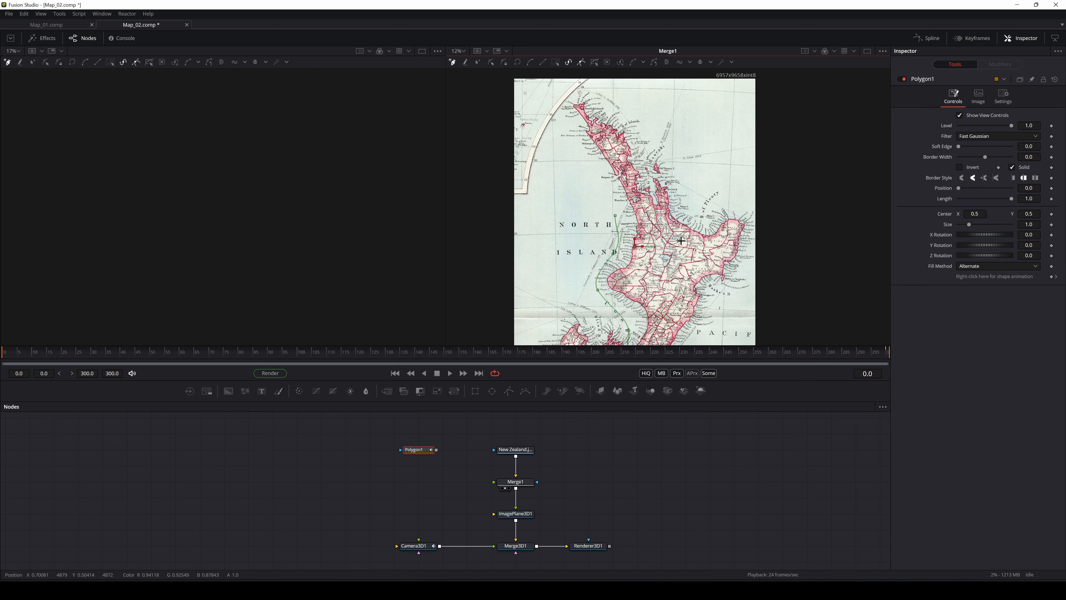
pyautogui.click(431, 464)
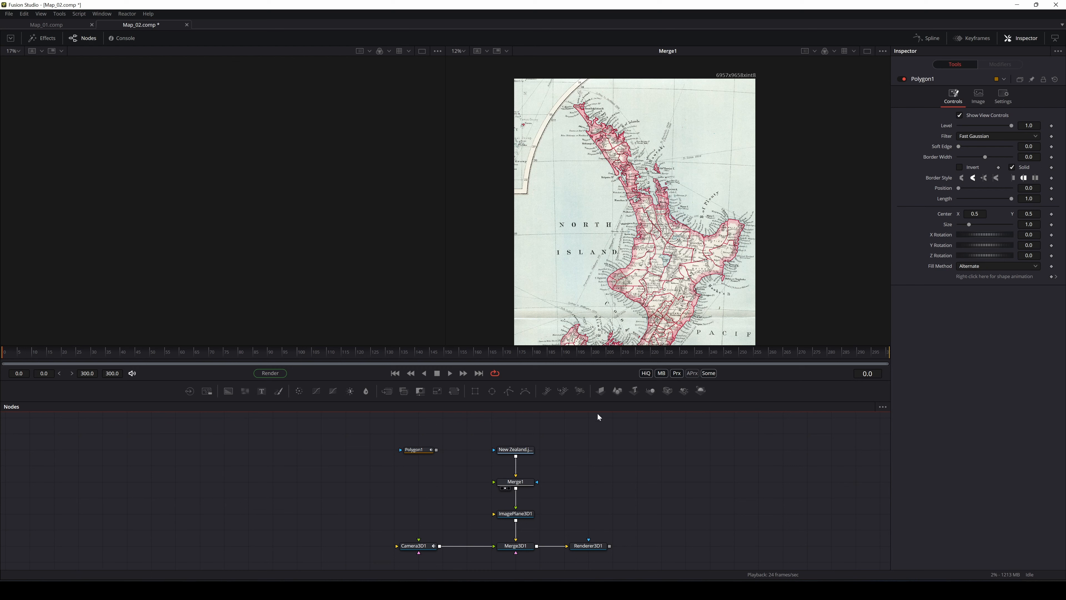
pyautogui.moveTo(655, 172)
pyautogui.mouseDown()
pyautogui.moveTo(650, 229)
pyautogui.moveTo(660, 178)
pyautogui.mouseUp()
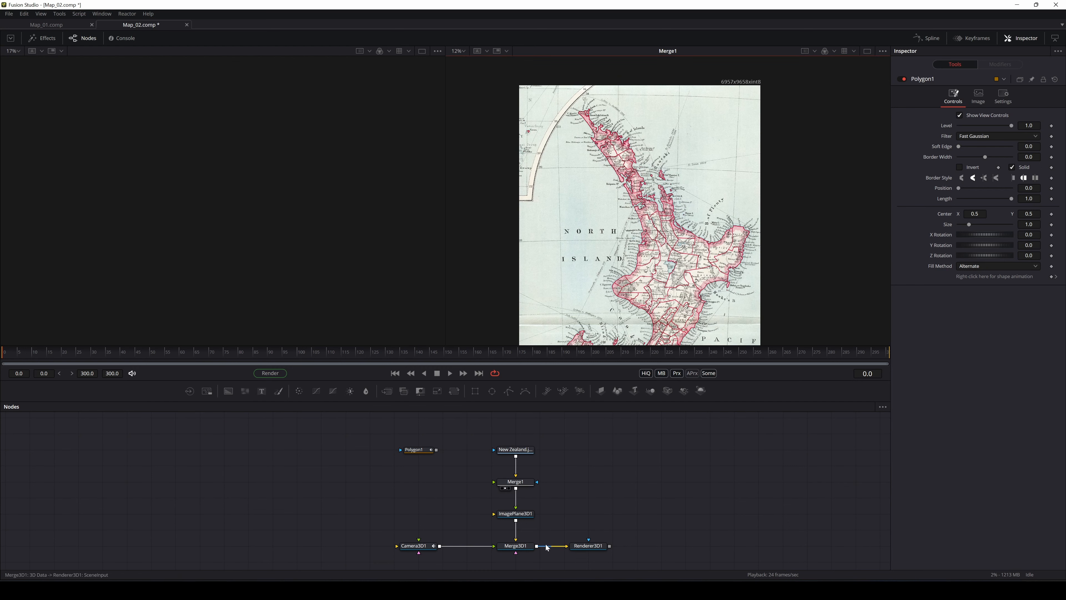
pyautogui.moveTo(721, 143); pyautogui.dragTo(699, 162)
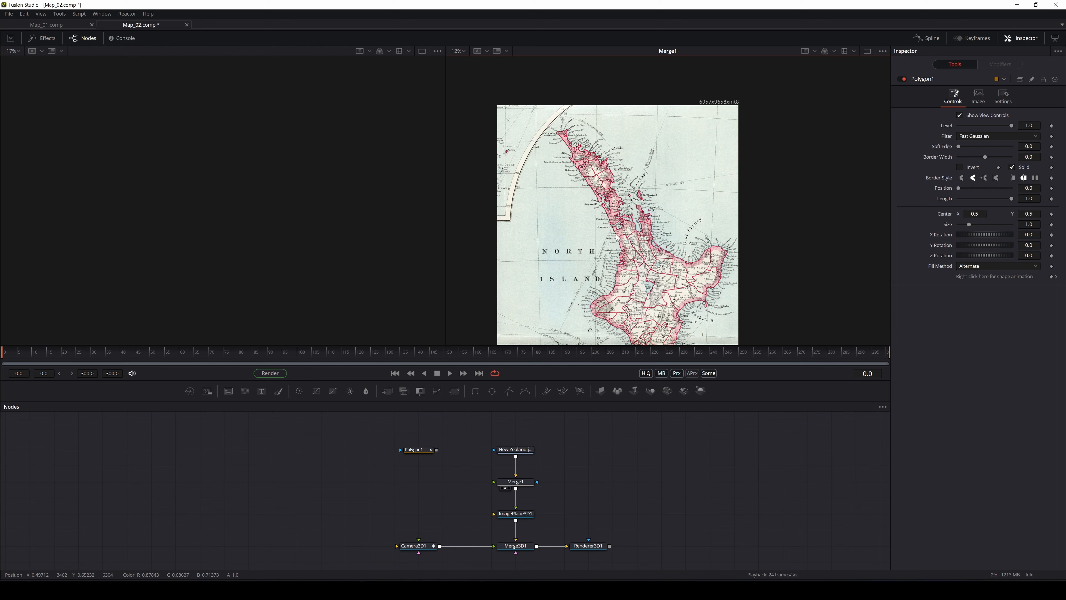
pyautogui.moveTo(655, 210); pyautogui.dragTo(717, 167)
# Step: Add a Background node in the empty area of the node graph beside Merge1
pyautogui.click(403, 489)
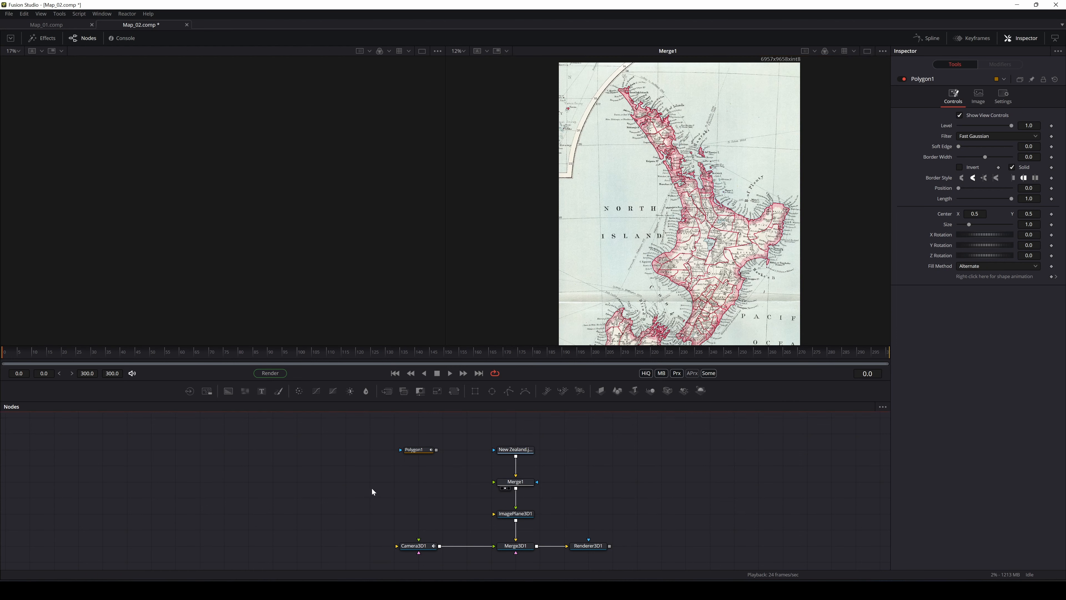
pyautogui.hotkey('shift', 'space')
pyautogui.write('back')
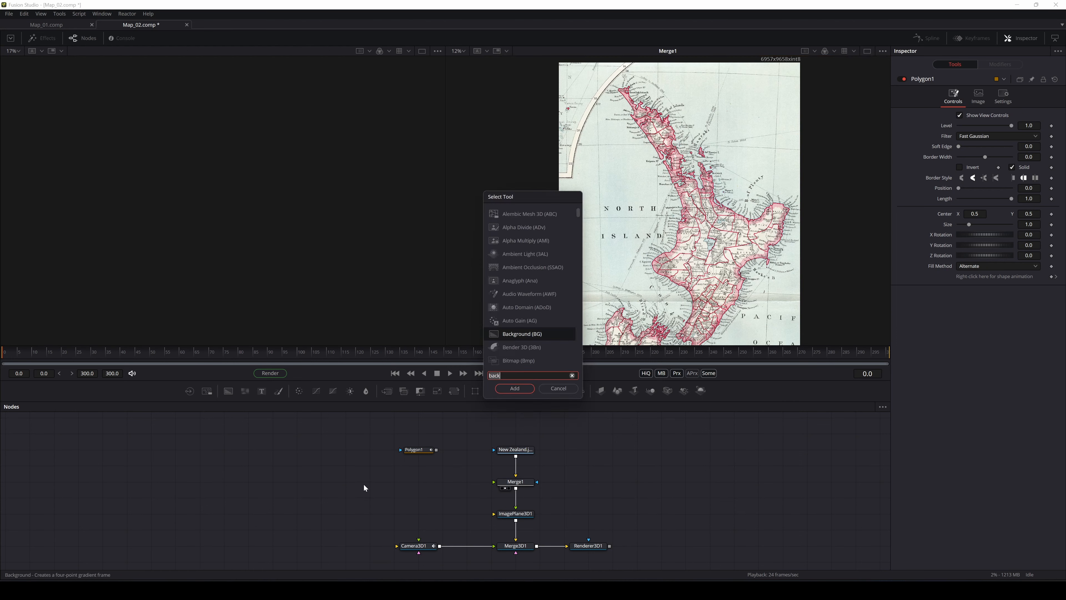
pyautogui.write('background')
pyautogui.press('Return')
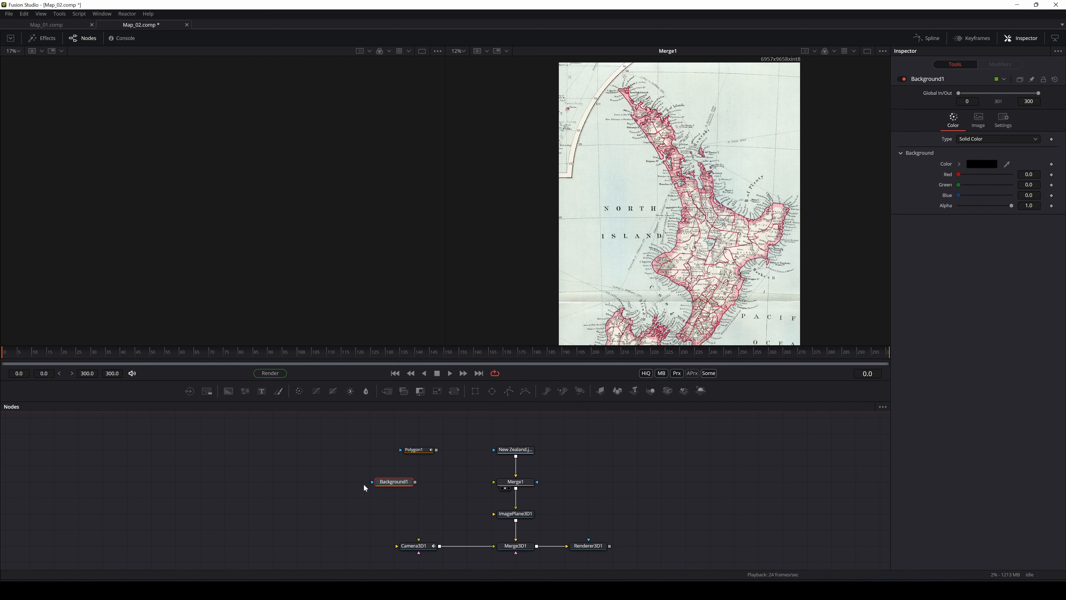
# Step: Mask the Background with an Ellipse node and display the resulting circle in the viewer beside the map
pyautogui.moveTo(337, 477); pyautogui.dragTo(305, 212)
pyautogui.click(394, 483)
pyautogui.moveTo(619, 193); pyautogui.dragTo(595, 258)
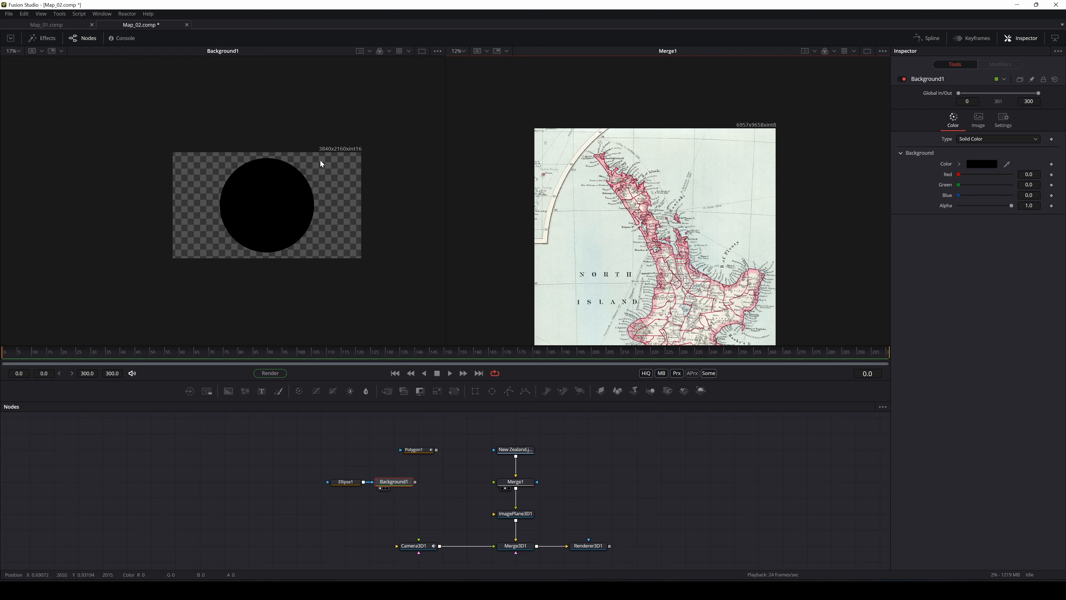
# Step: Set the Background's image size to 6957 wide and 9658 high to match the map
pyautogui.click(984, 120)
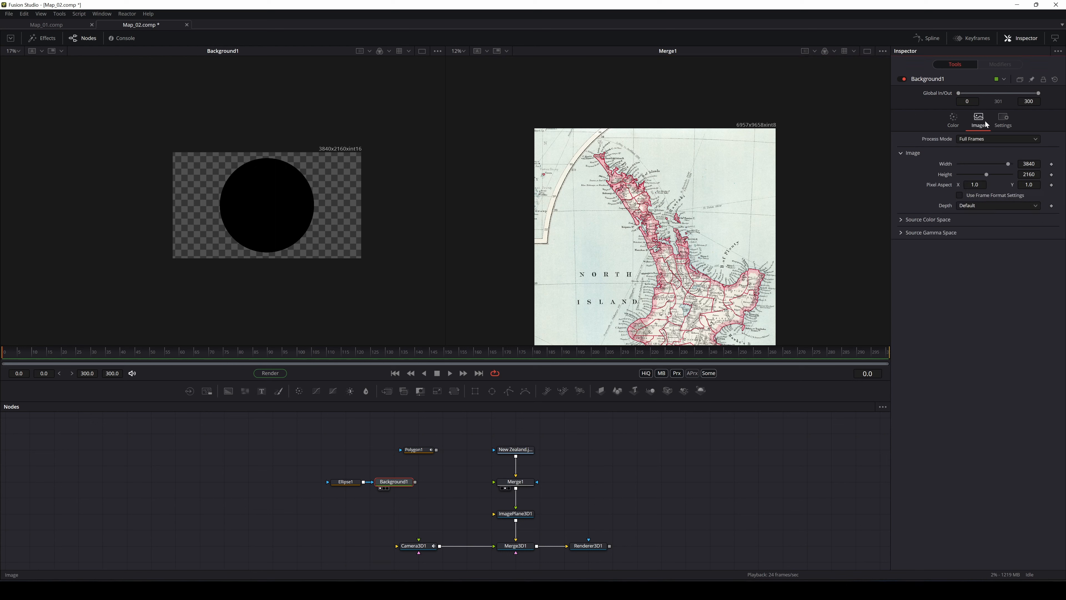
pyautogui.click(1029, 163)
pyautogui.write('6957')
pyautogui.press('Tab')
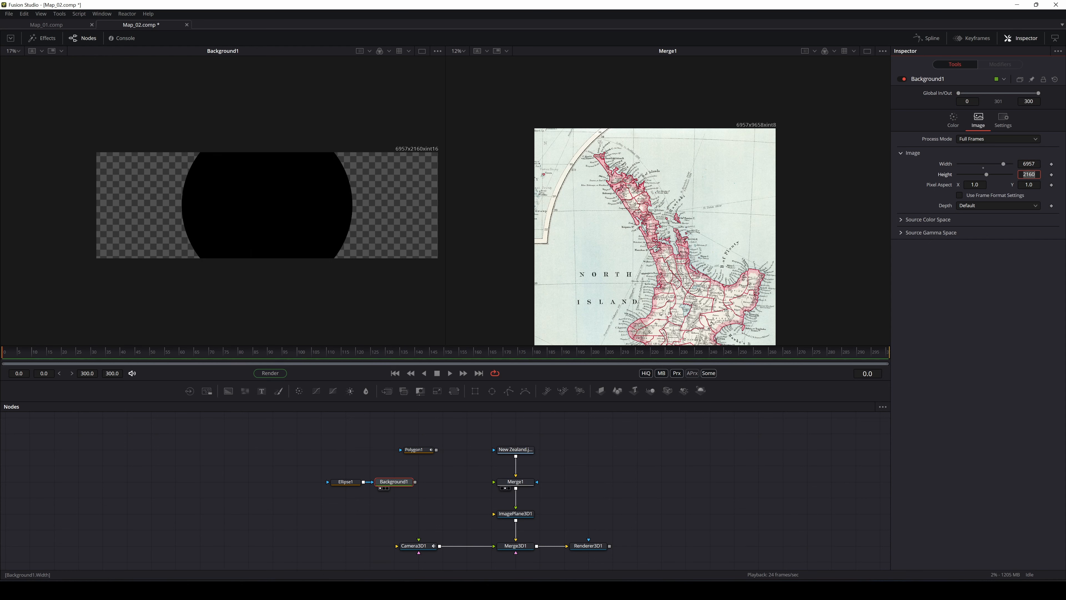
pyautogui.write('9658')
pyautogui.press('Tab')
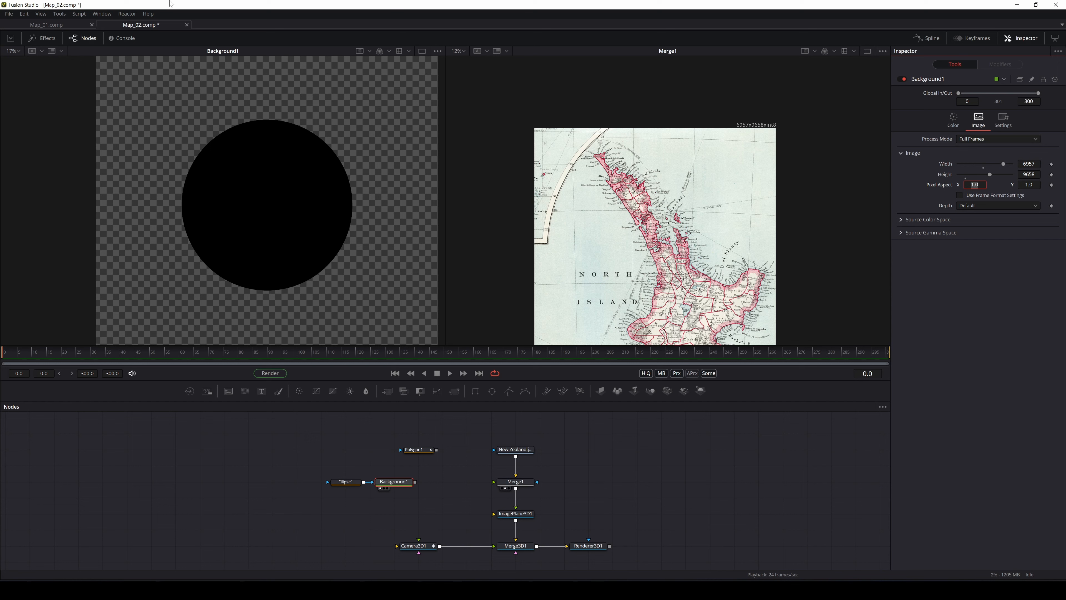
pyautogui.scroll(-3, 315, 190)
pyautogui.scroll(1, 341, 161)
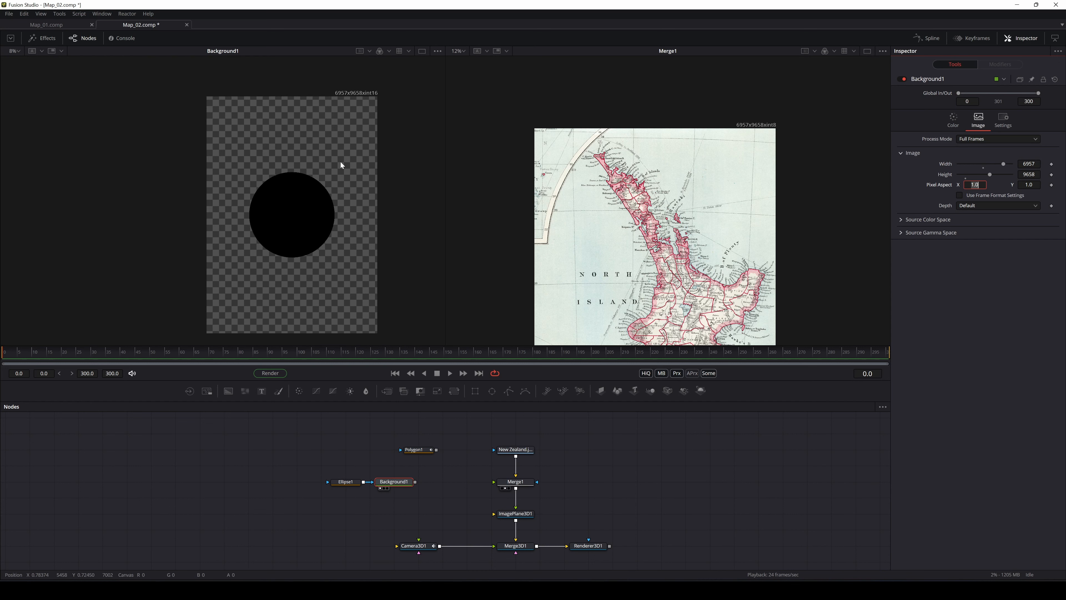
# Step: Examine the map in the Merge1 view and compare its full extent with the resized circle Background
pyautogui.moveTo(378, 134); pyautogui.dragTo(375, 131)
pyautogui.moveTo(687, 197); pyautogui.dragTo(689, 157)
pyautogui.moveTo(646, 212); pyautogui.dragTo(592, 232)
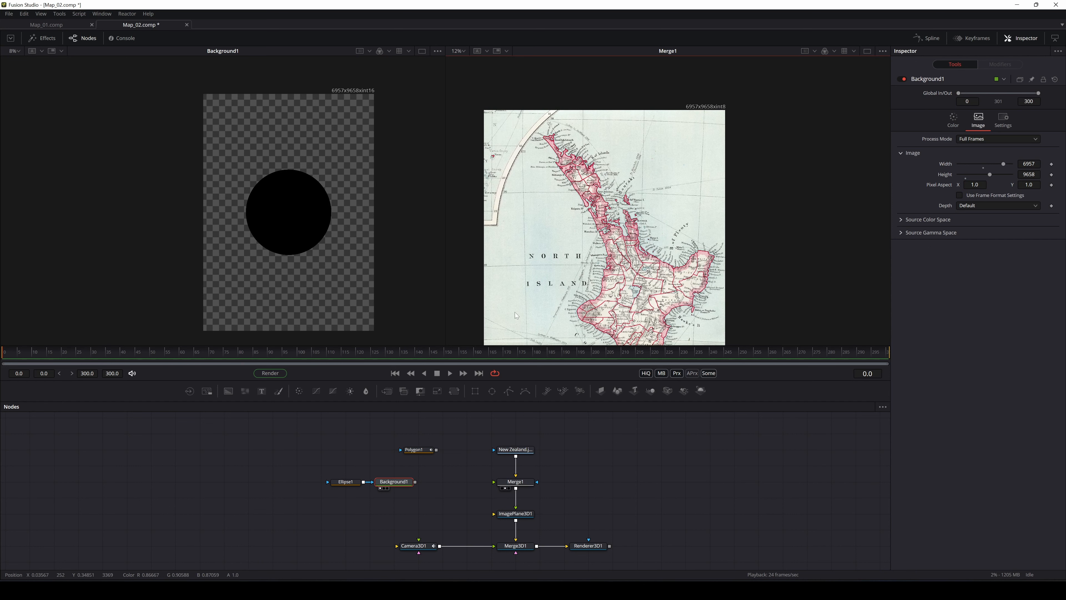
pyautogui.moveTo(662, 195); pyautogui.dragTo(665, 239)
pyautogui.scroll(4, 666, 242)
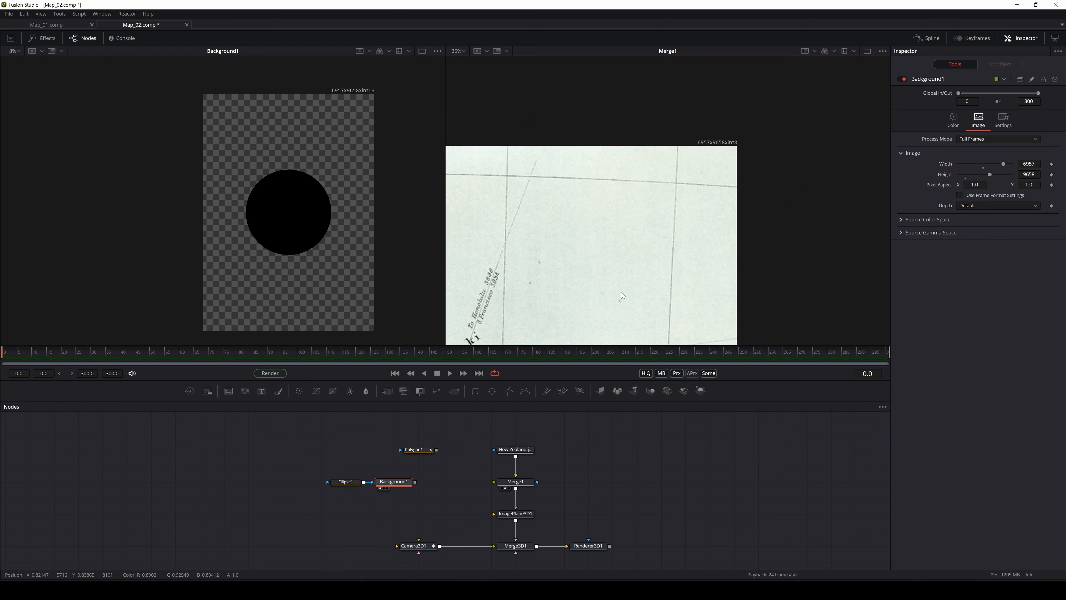
pyautogui.moveTo(621, 292); pyautogui.dragTo(609, 332)
pyautogui.scroll(-4, 627, 237)
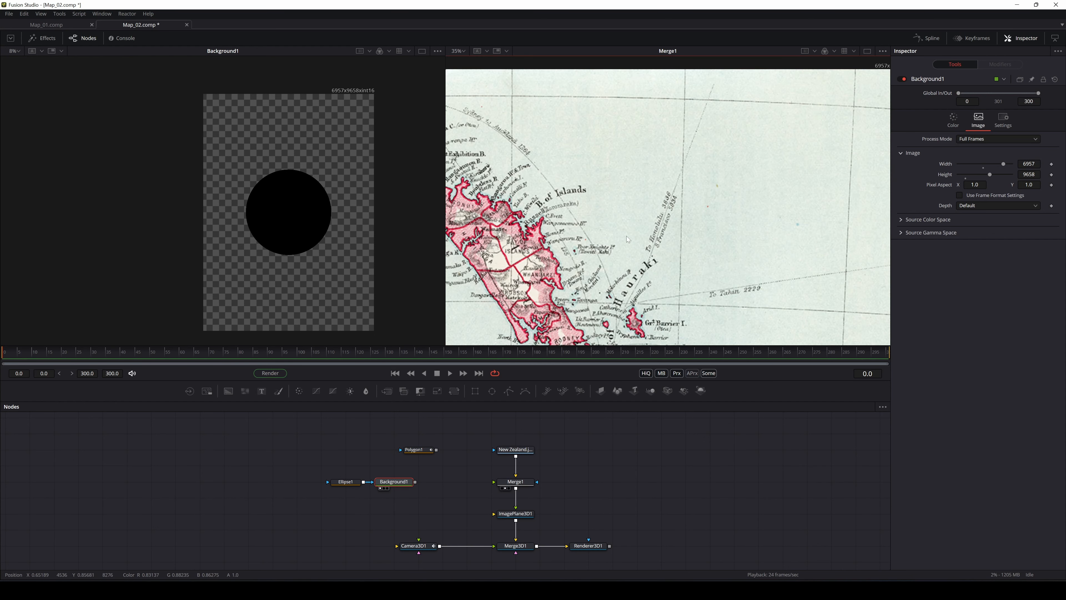
pyautogui.moveTo(640, 201); pyautogui.dragTo(646, 260)
pyautogui.moveTo(651, 130); pyautogui.dragTo(642, 219)
pyautogui.moveTo(594, 273); pyautogui.dragTo(618, 242)
pyautogui.scroll(1, 681, 172)
pyautogui.scroll(-2, 649, 184)
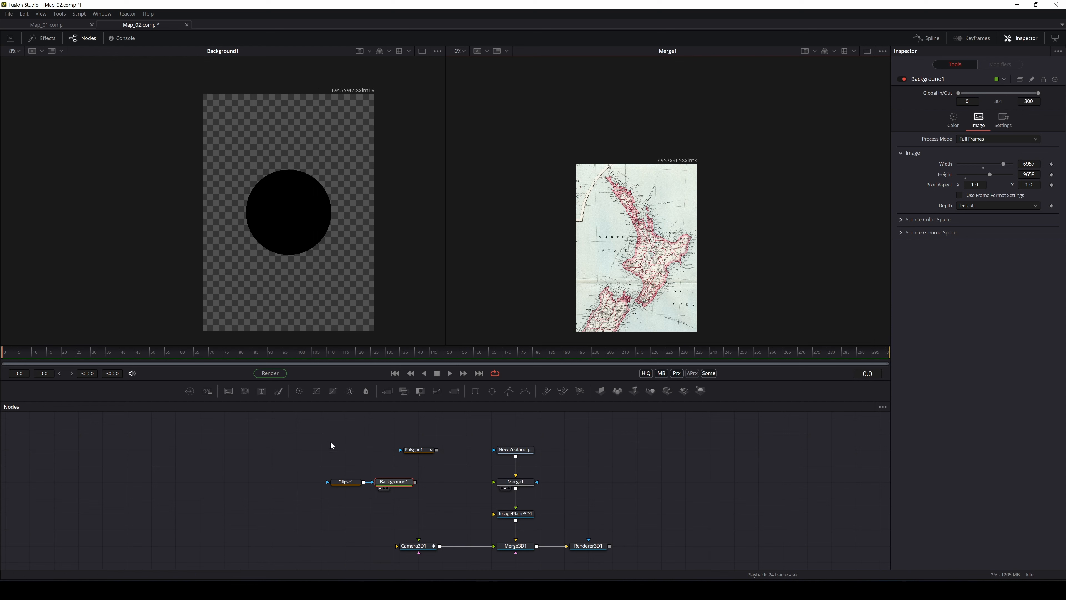
# Step: Connect the circle Background to Merge1 as the foreground and insert a Transform node between them
pyautogui.moveTo(385, 466); pyautogui.dragTo(494, 482)
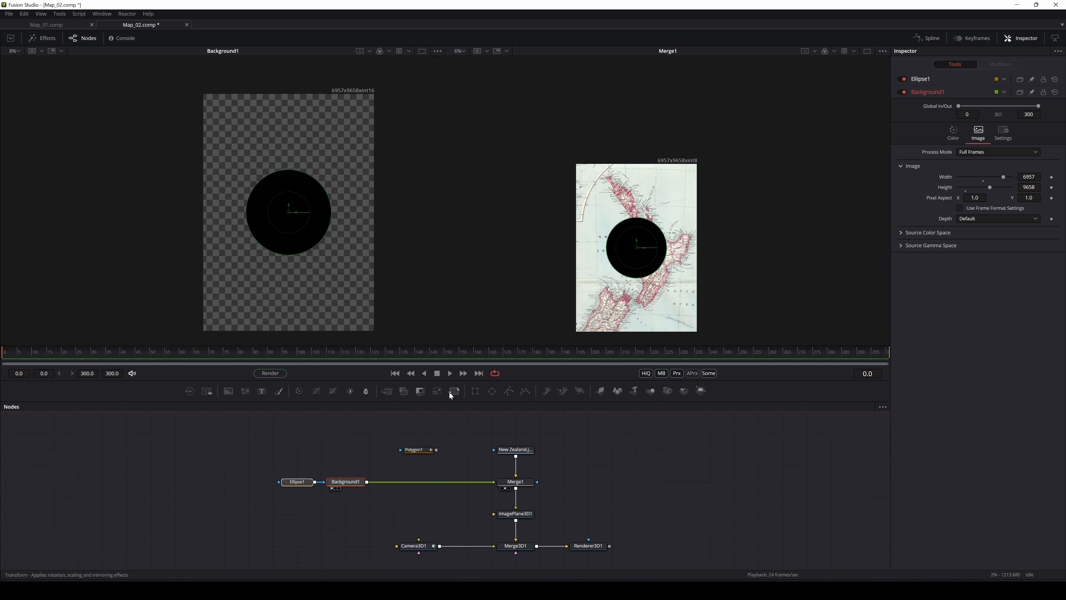
pyautogui.moveTo(450, 395); pyautogui.dragTo(409, 482)
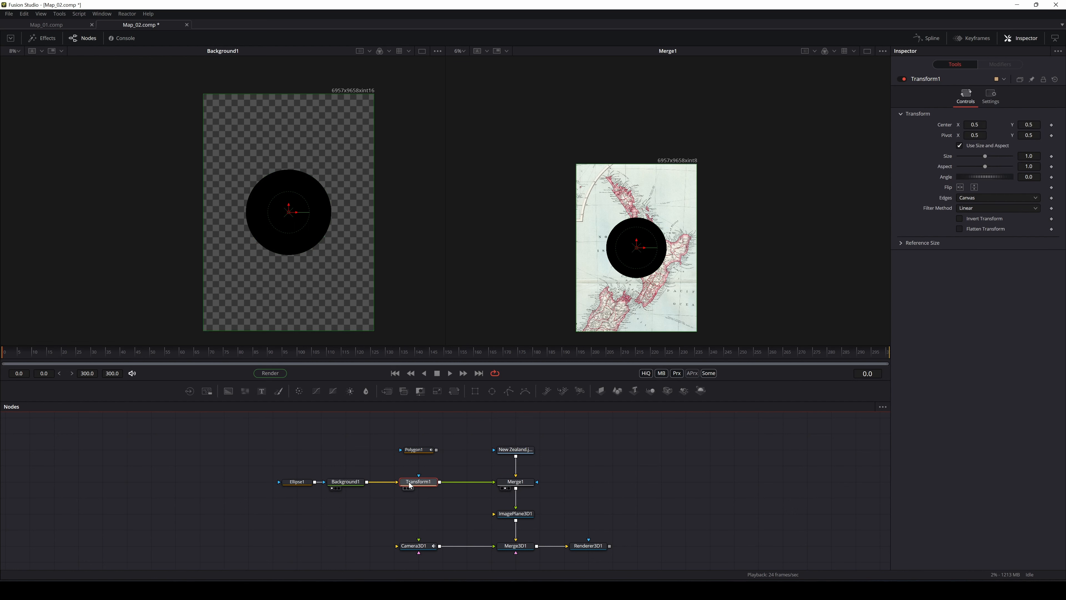
# Step: Scale the circle down with the Transform to size 0.0153 and place it as a dot in the strait near Wellington
pyautogui.moveTo(983, 157); pyautogui.dragTo(966, 157)
pyautogui.scroll(2, 659, 288)
pyautogui.moveTo(659, 288); pyautogui.dragTo(706, 365)
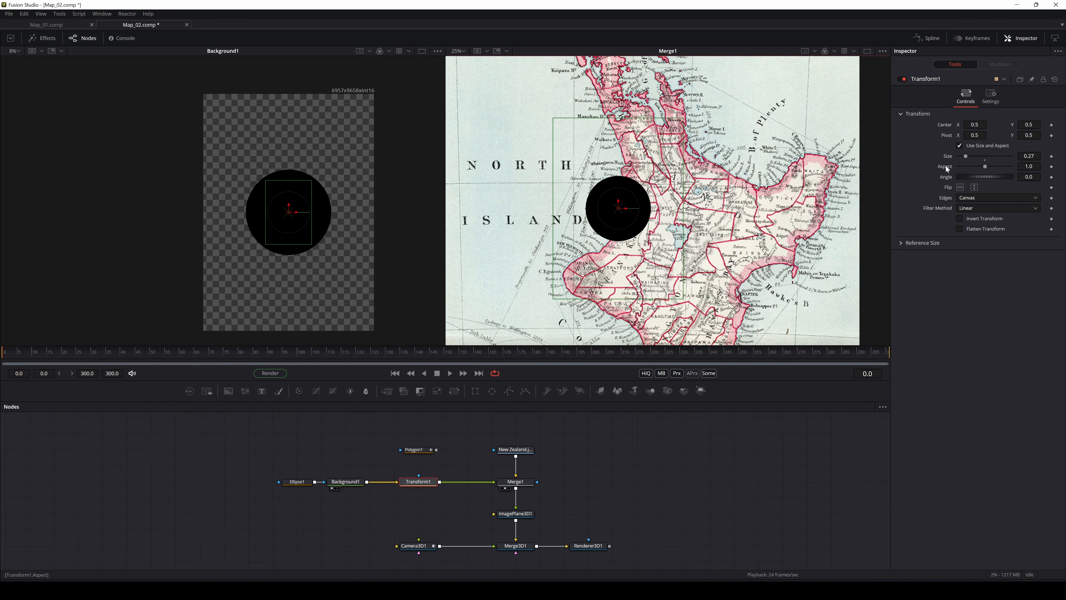
pyautogui.moveTo(968, 158); pyautogui.dragTo(962, 158)
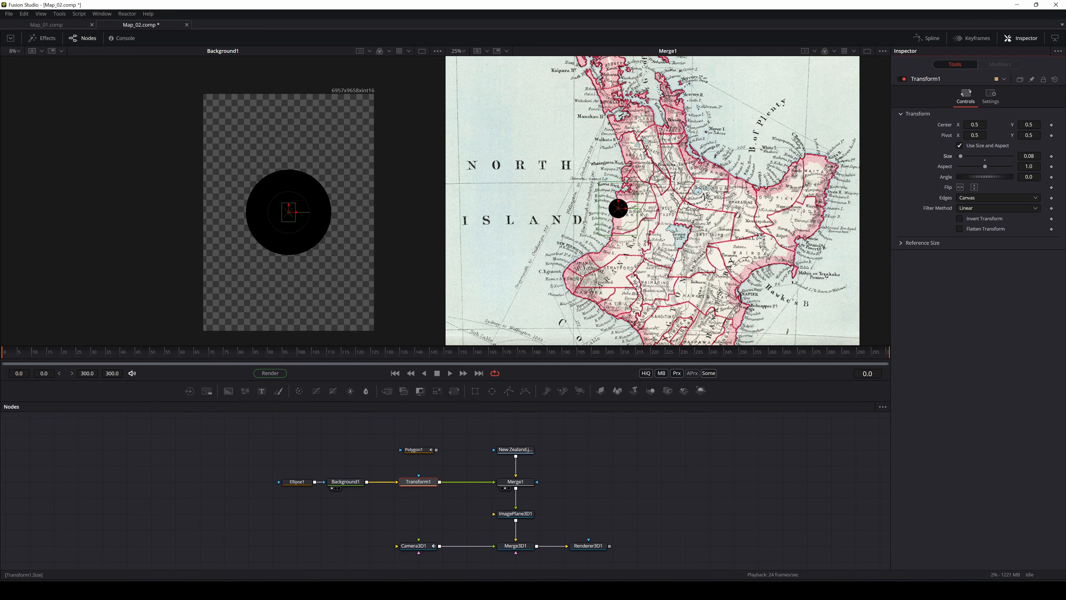
pyautogui.moveTo(1029, 156); pyautogui.dragTo(799, 161)
pyautogui.moveTo(629, 262)
pyautogui.mouseDown()
pyautogui.moveTo(644, 178)
pyautogui.moveTo(624, 261)
pyautogui.moveTo(633, 277)
pyautogui.mouseUp()
pyautogui.scroll(-2, 639, 212)
pyautogui.scroll(5, 630, 282)
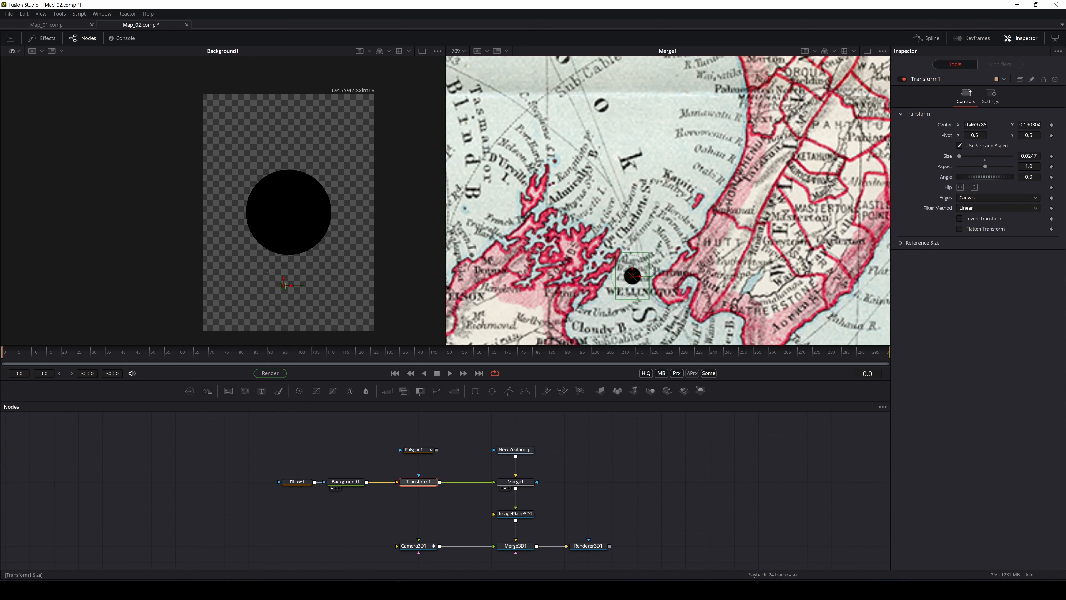
pyautogui.moveTo(1029, 156); pyautogui.dragTo(1021, 156)
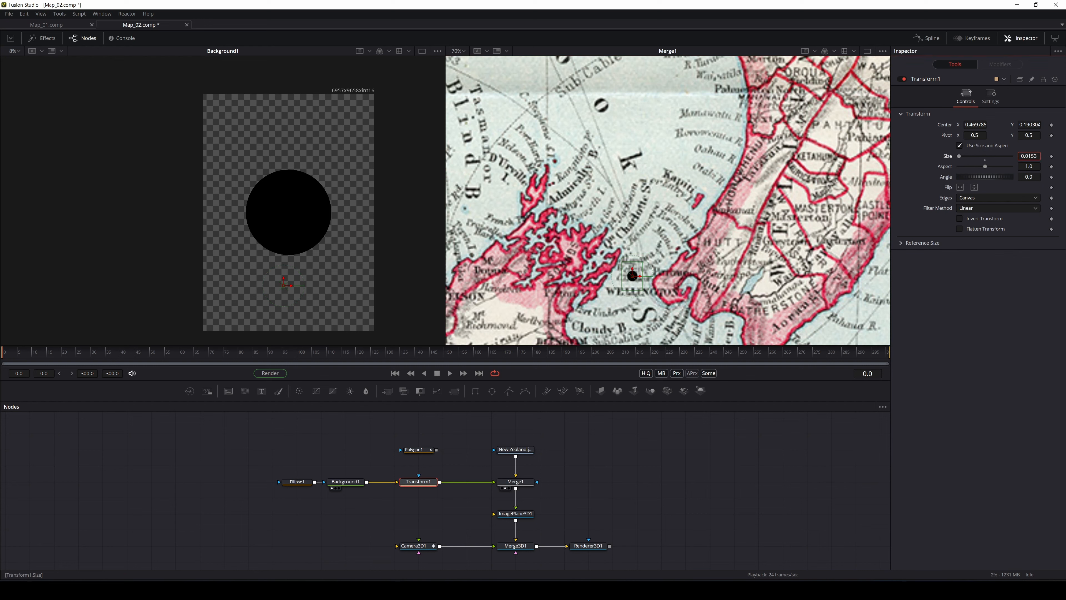
# Step: Move the dot to the open water by the word NORTH, at about centre X 0.363, Y 0.557
pyautogui.scroll(-5, 641, 229)
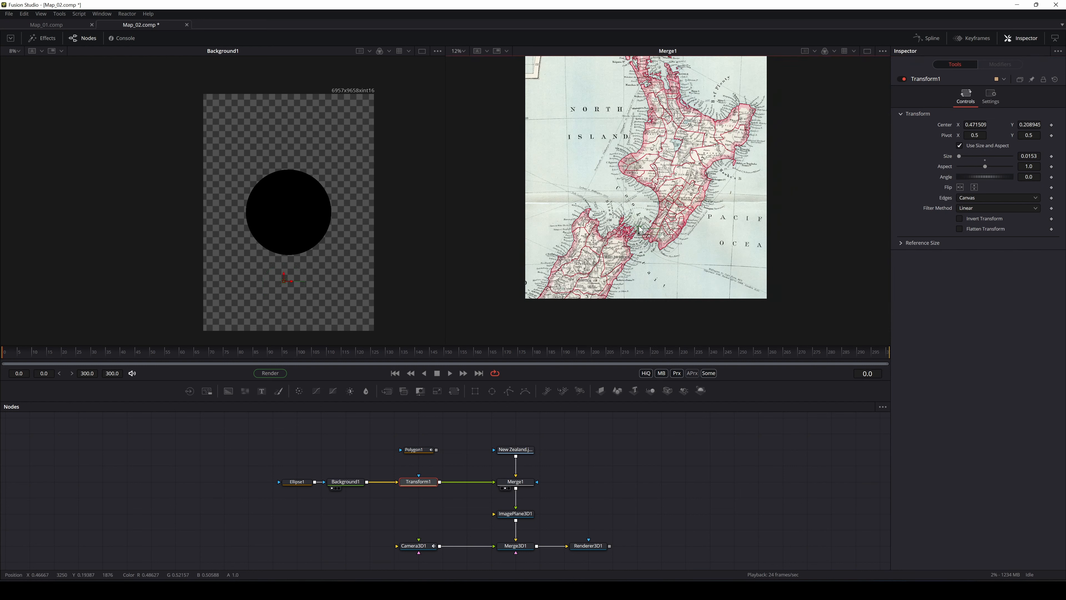
pyautogui.moveTo(641, 235); pyautogui.dragTo(620, 234)
pyautogui.scroll(3, 621, 121)
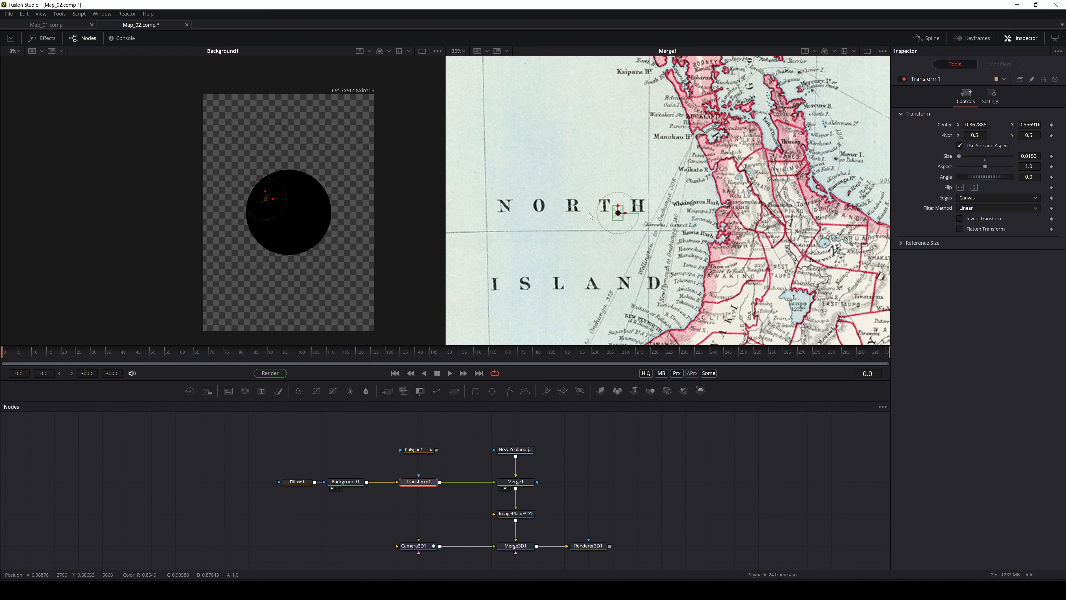
# Step: Reposition the Transform node directly next to the Background node in the node graph
pyautogui.click(428, 448)
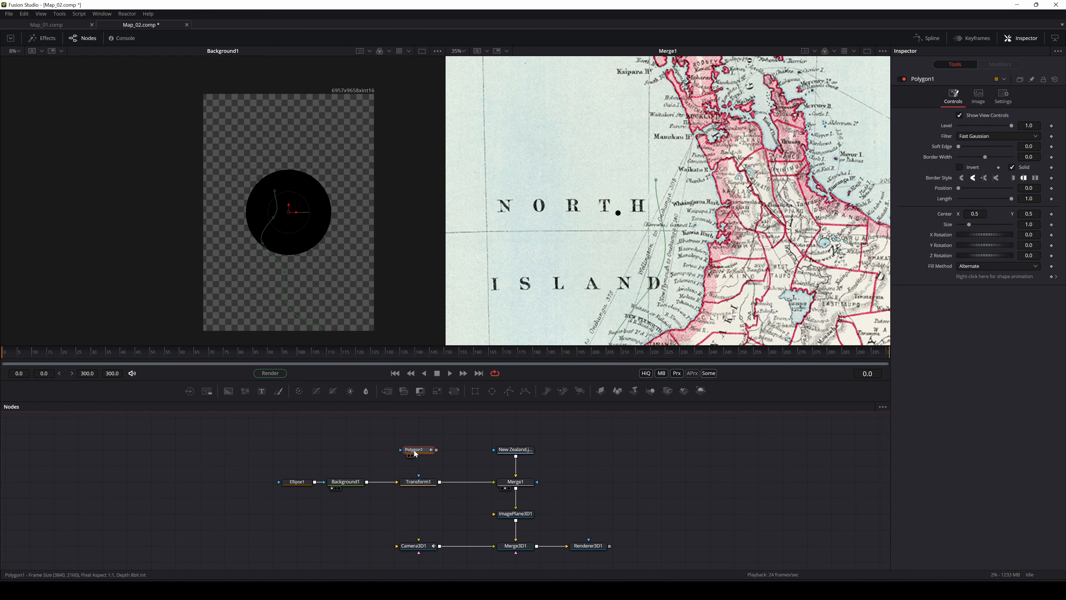
pyautogui.click(418, 481)
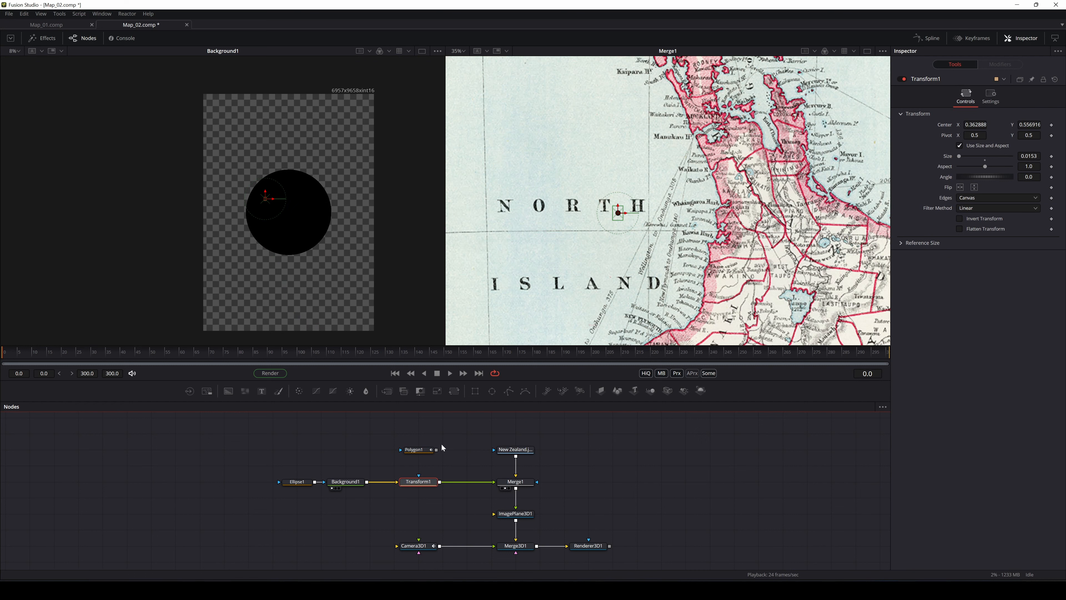
pyautogui.moveTo(418, 482); pyautogui.dragTo(394, 481)
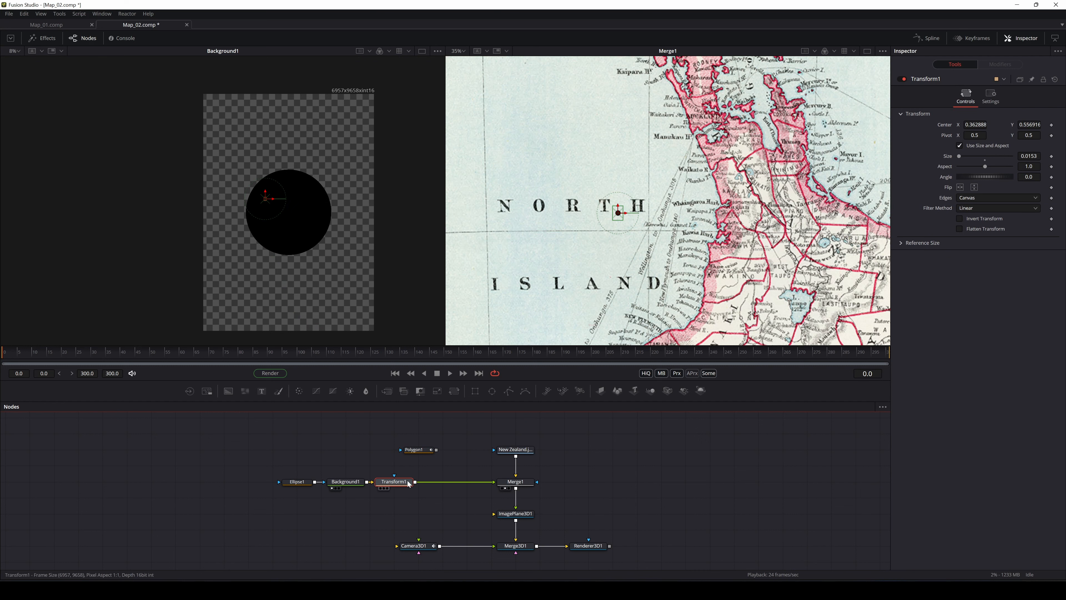
# Step: Remove the Polygon1Polyline animation from the shape animation of the Polygon1 node
pyautogui.click(425, 451)
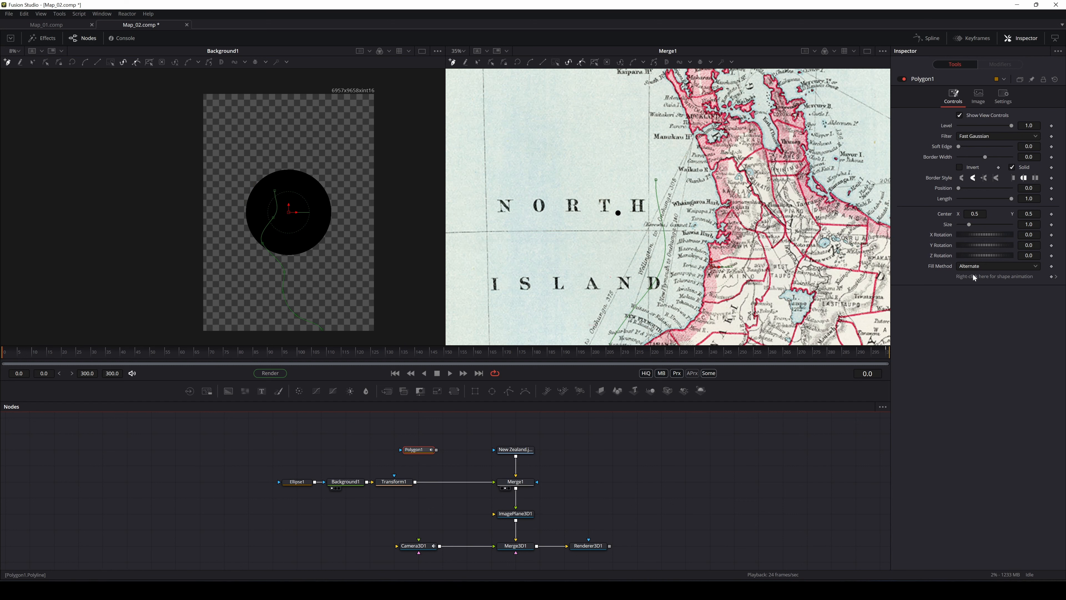
pyautogui.rightClick(985, 282)
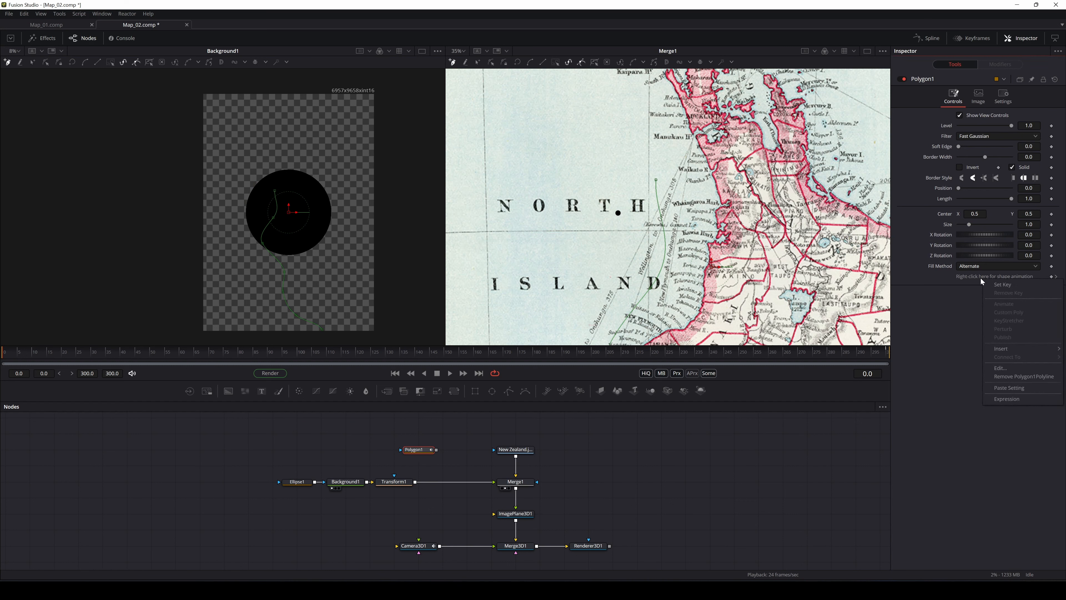
pyautogui.click(953, 304)
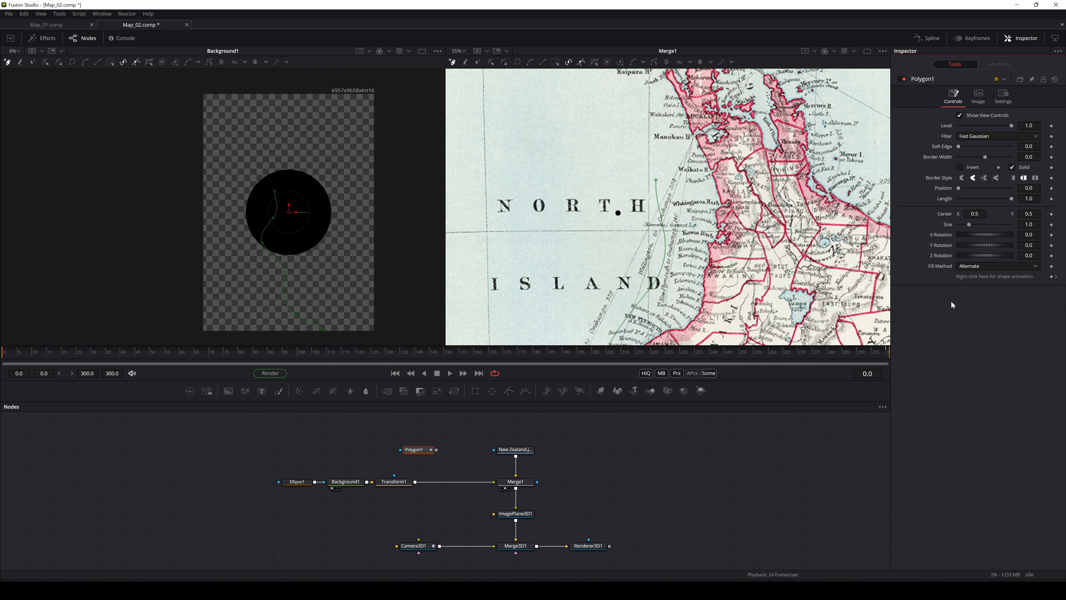
pyautogui.rightClick(975, 280)
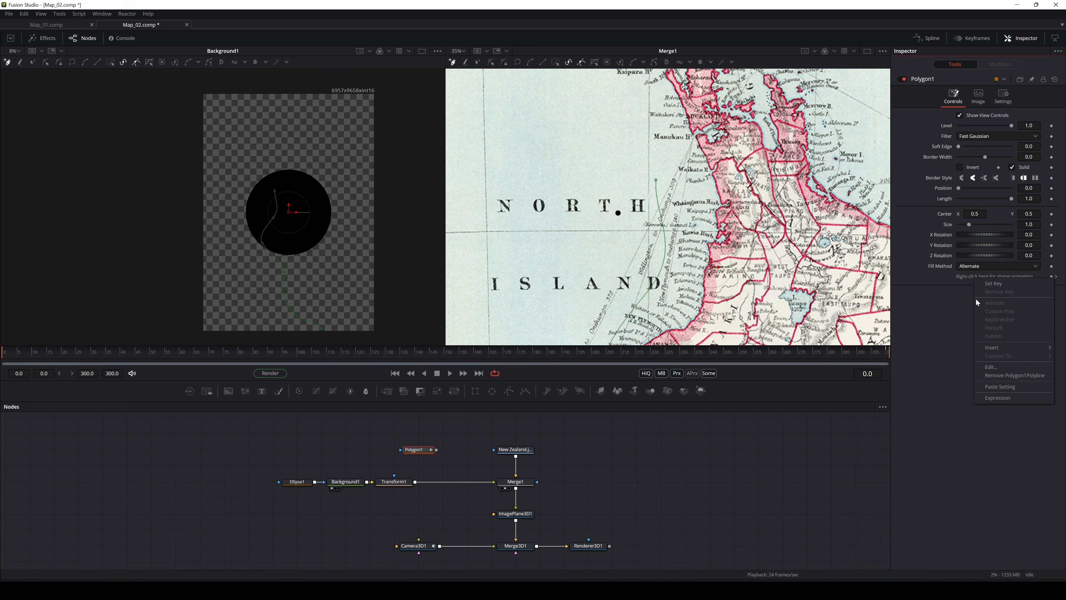
pyautogui.click(998, 376)
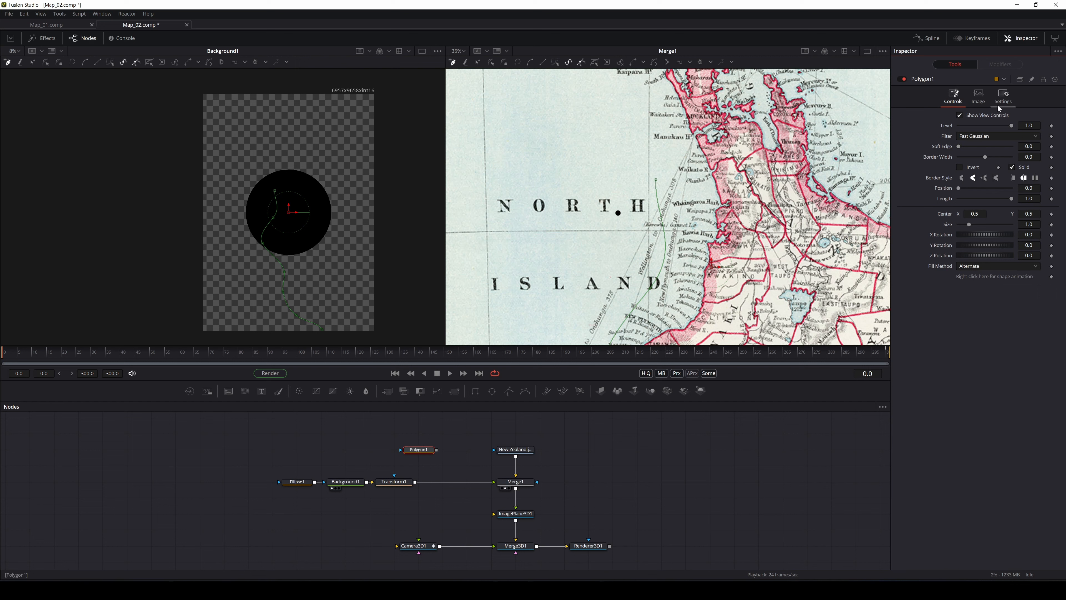
# Step: Publish the polyline of the Polygon1 mask through its shape animation
pyautogui.moveTo(423, 444); pyautogui.dragTo(384, 439)
pyautogui.click(427, 450)
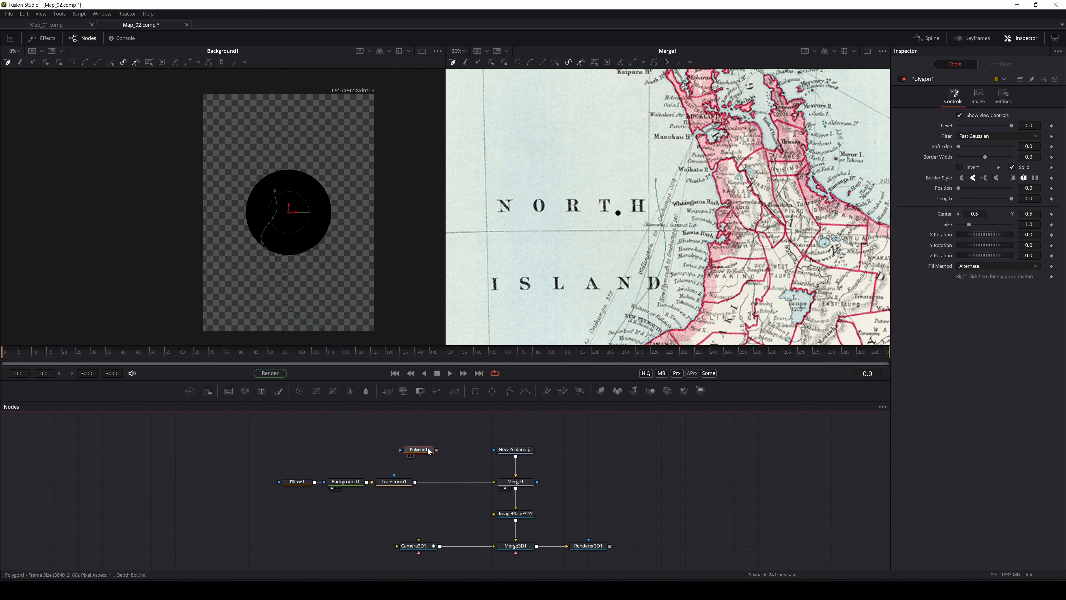
pyautogui.rightClick(969, 280)
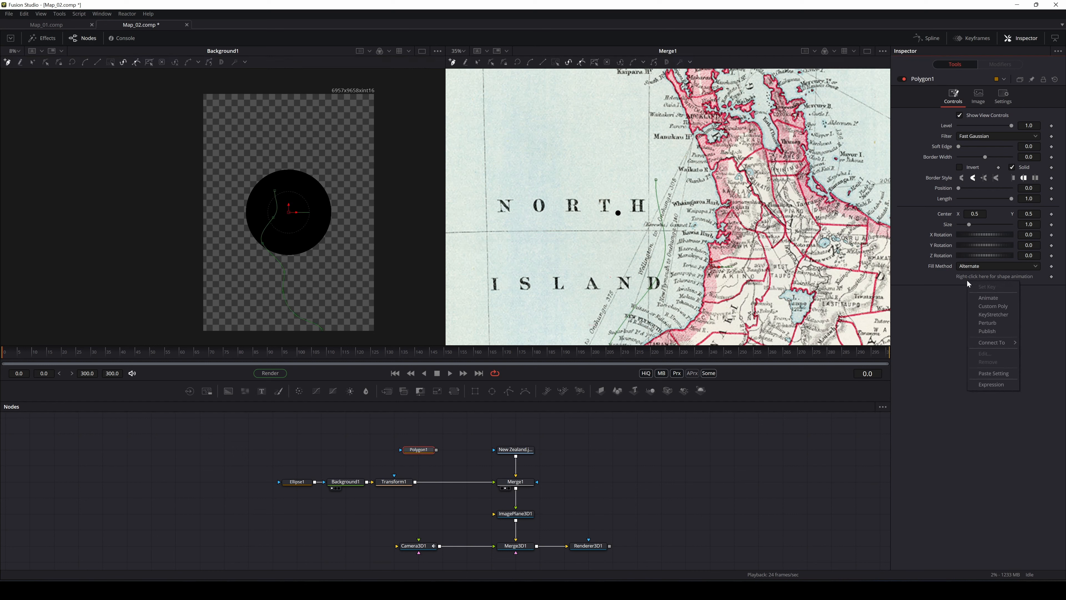
pyautogui.click(988, 331)
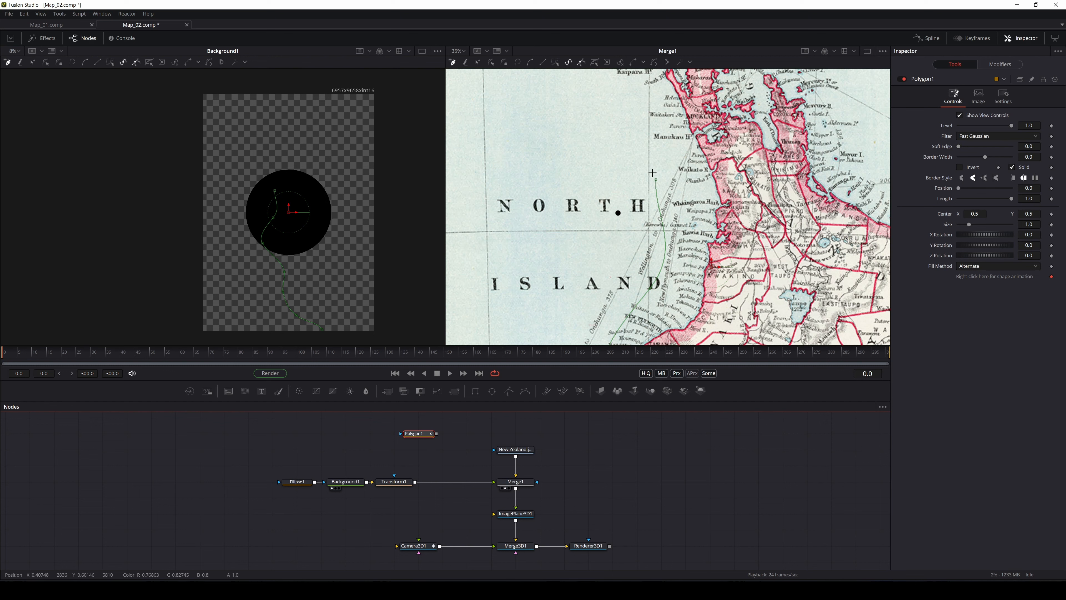
pyautogui.click(451, 465)
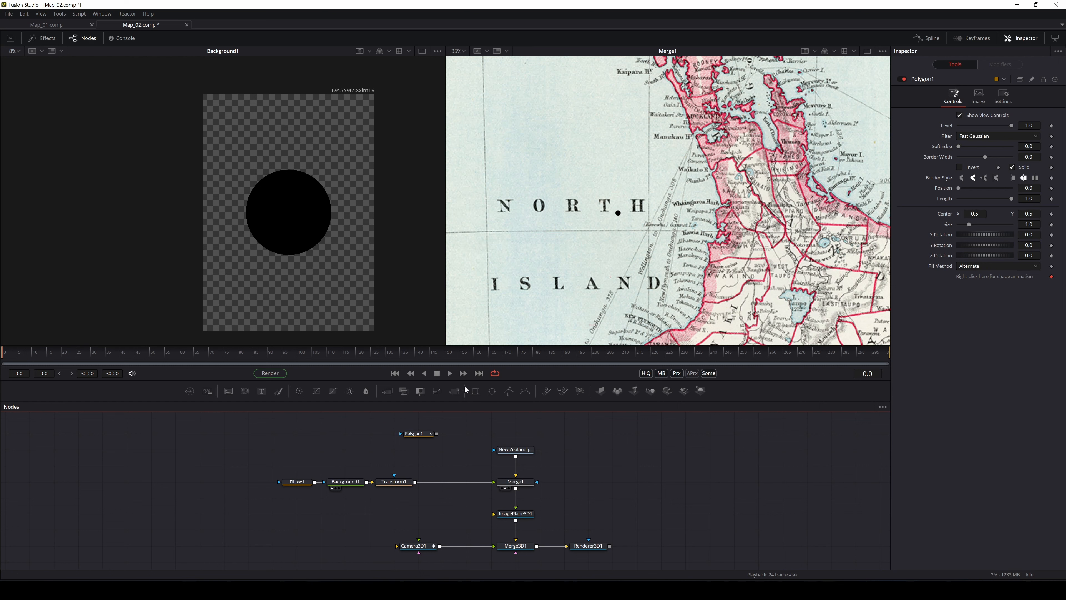
# Step: Insert a second Transform node between Transform1 and Merge1 and rename it PathFollow
pyautogui.moveTo(455, 397); pyautogui.dragTo(439, 485)
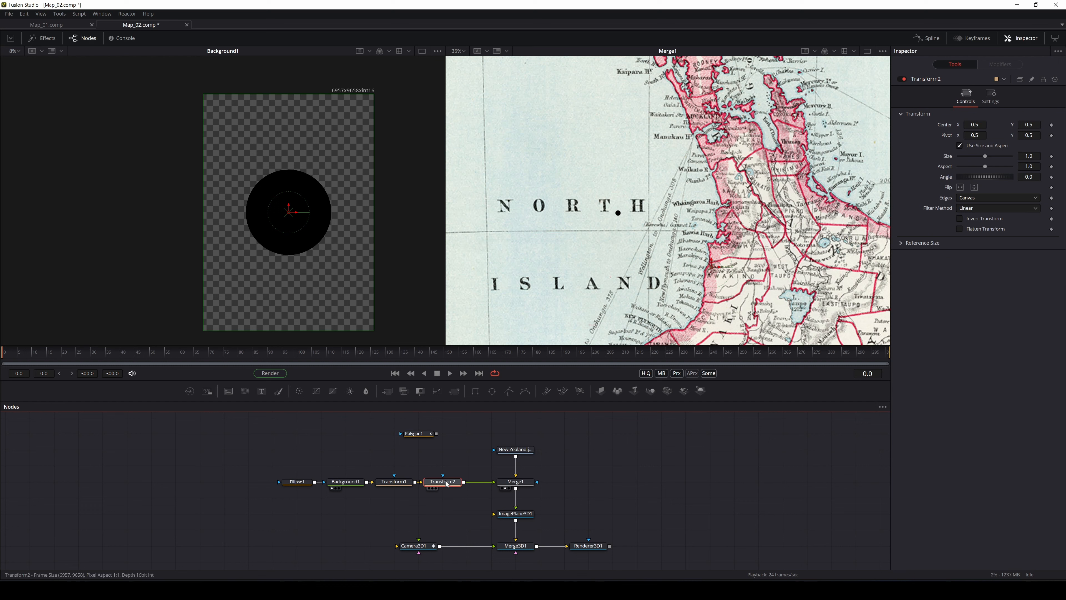
pyautogui.rightClick(447, 487)
pyautogui.click(479, 409)
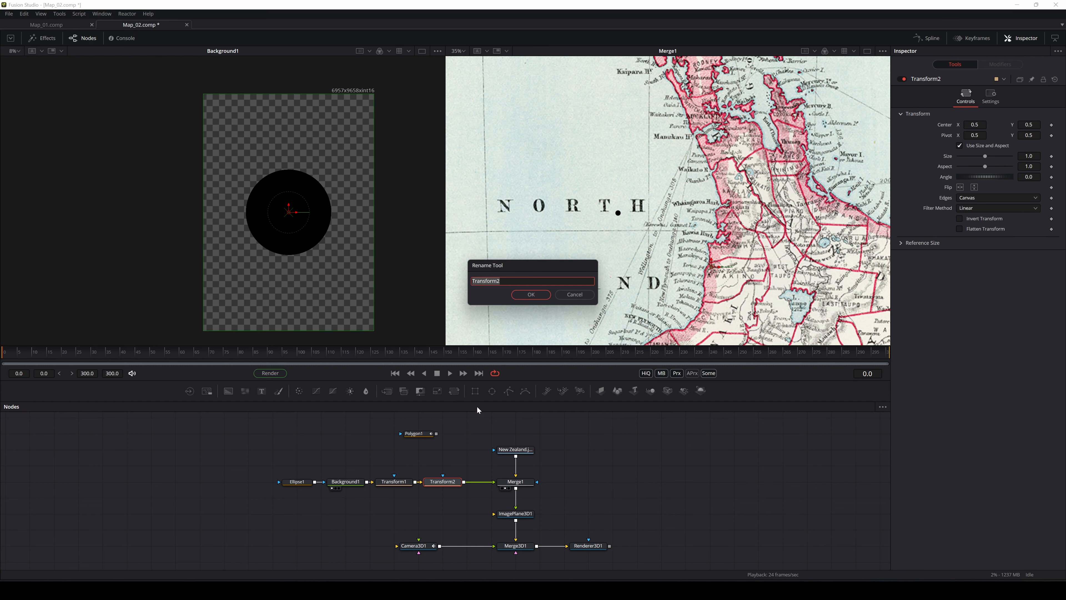
pyautogui.write('PathFollow')
pyautogui.press('Return')
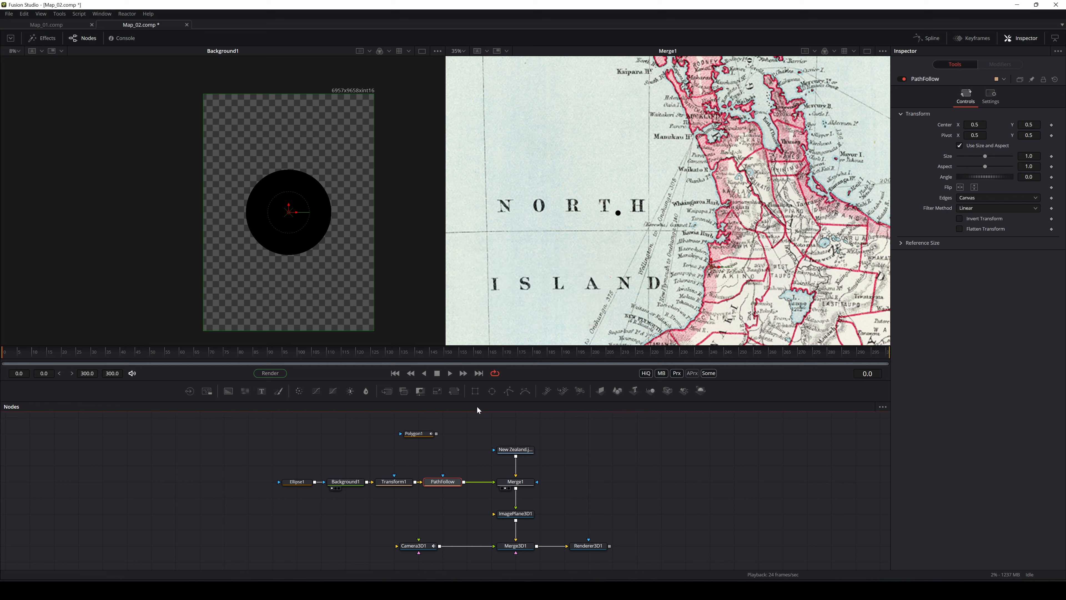
# Step: Add a Path modifier to the Center of the PathFollow node
pyautogui.rightClick(942, 126)
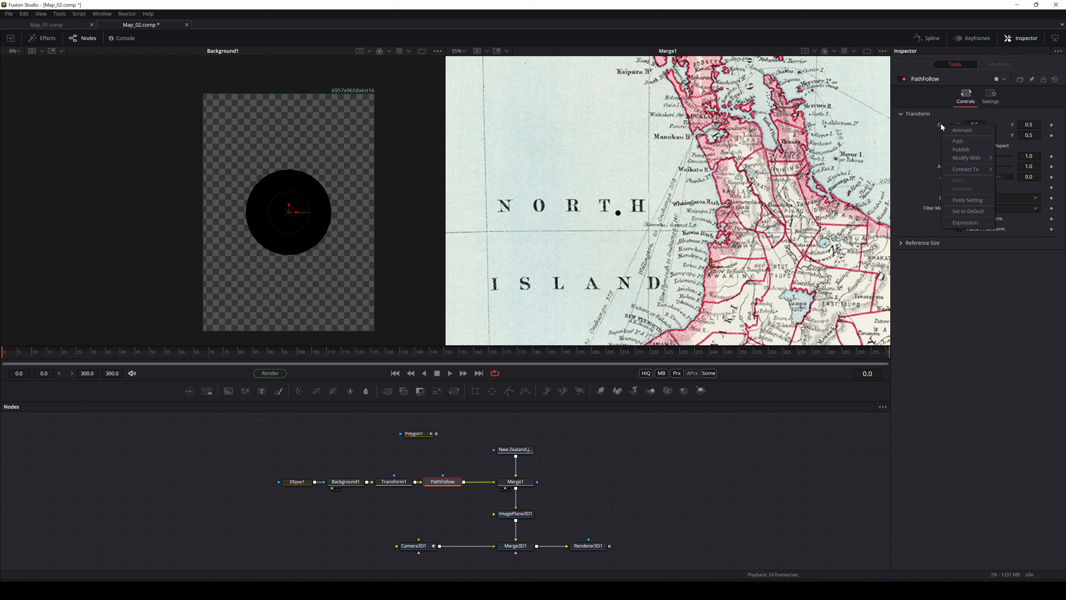
pyautogui.click(937, 125)
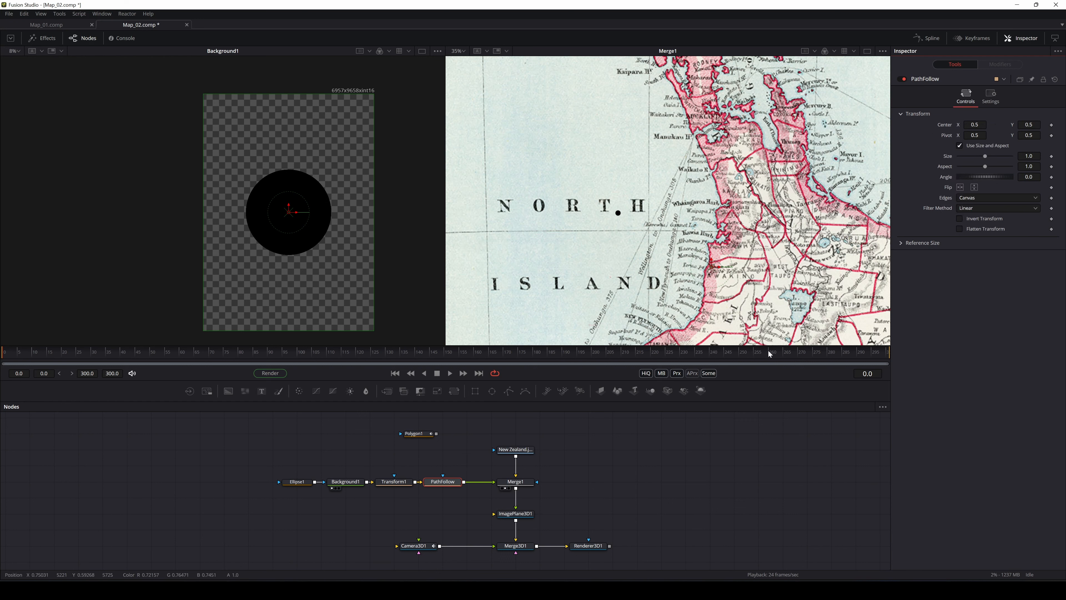
pyautogui.click(458, 486)
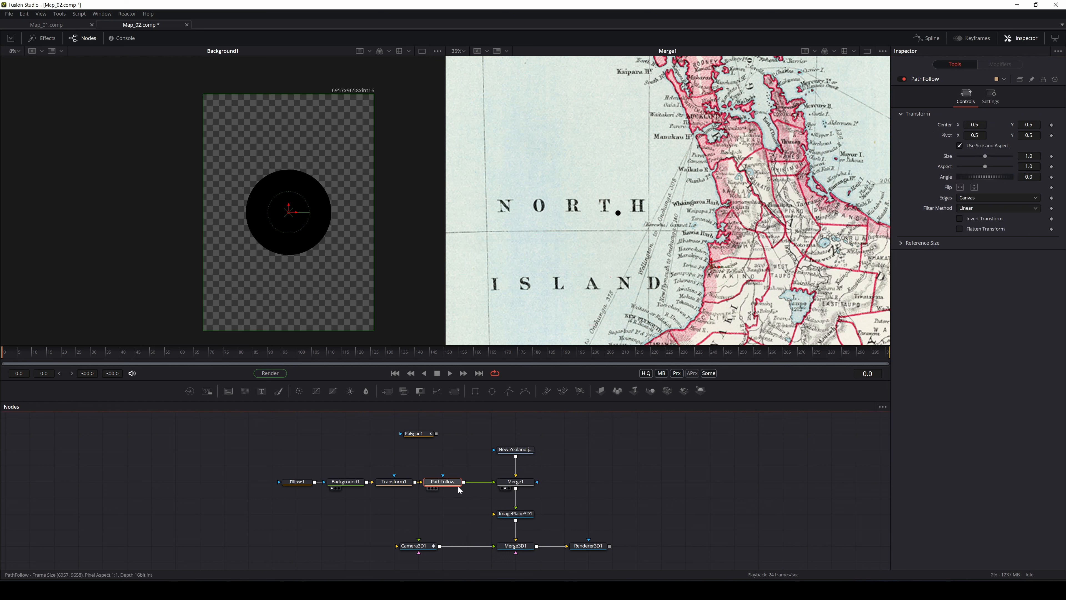
pyautogui.rightClick(953, 126)
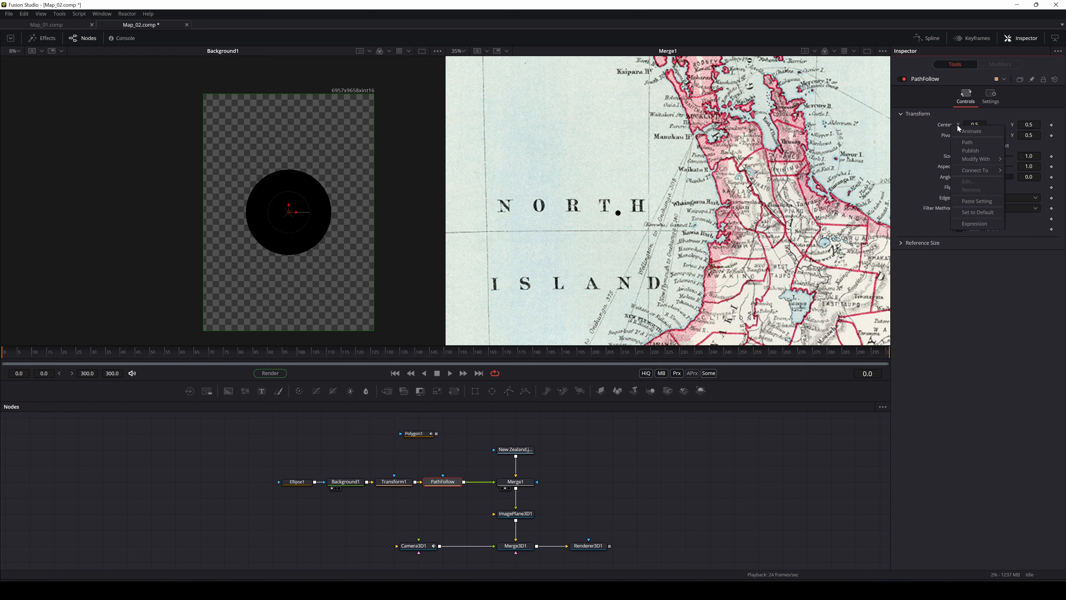
pyautogui.click(968, 142)
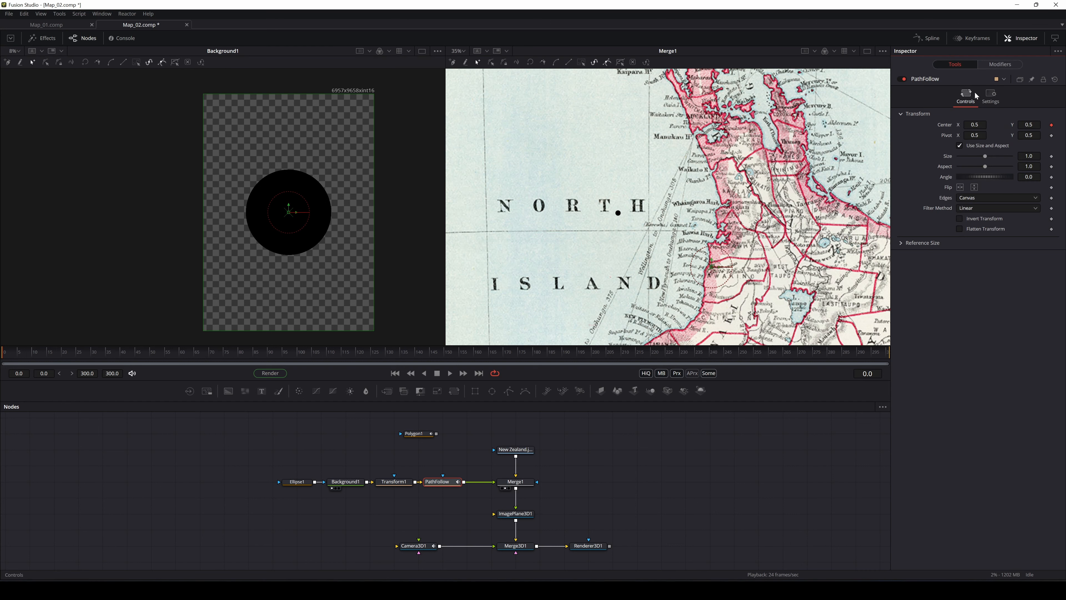
# Step: Connect the Path1 modifier's shape animation to the published value of Polygon1: Polyline
pyautogui.click(1006, 68)
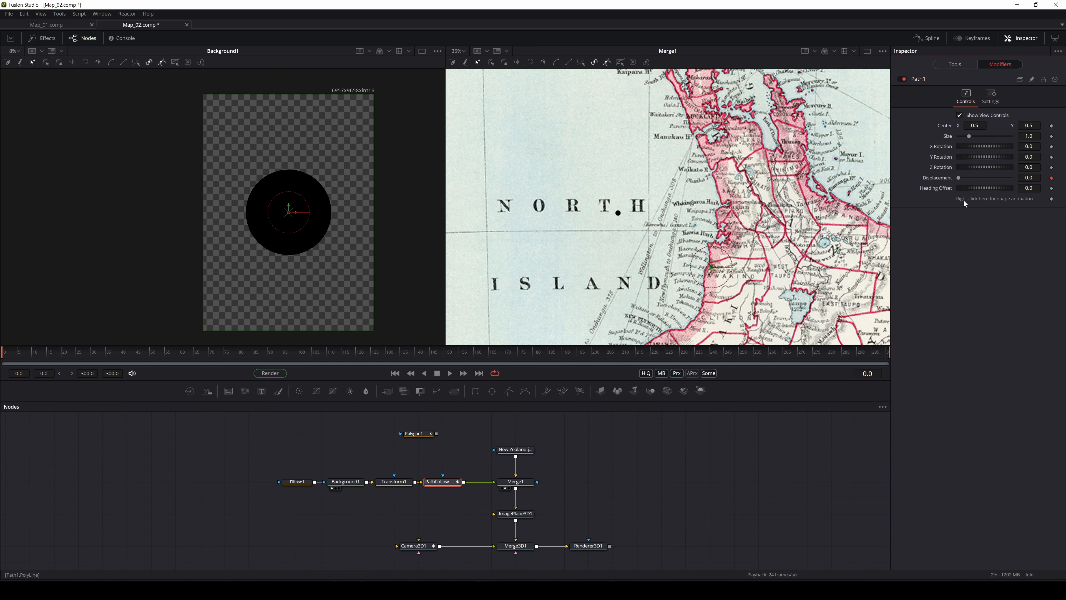
pyautogui.rightClick(984, 201)
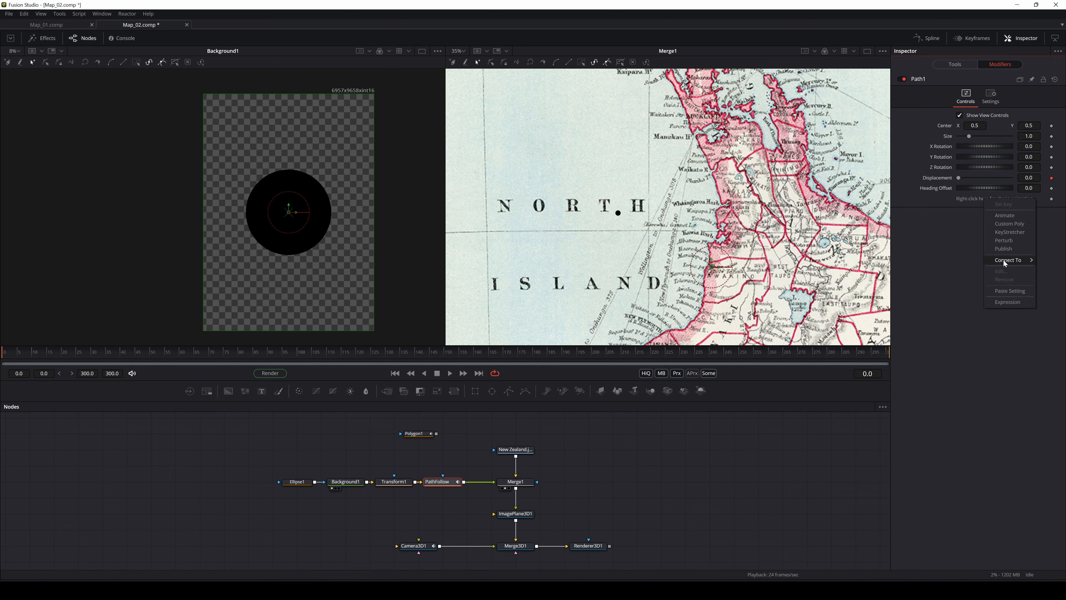
pyautogui.moveTo(1008, 259)
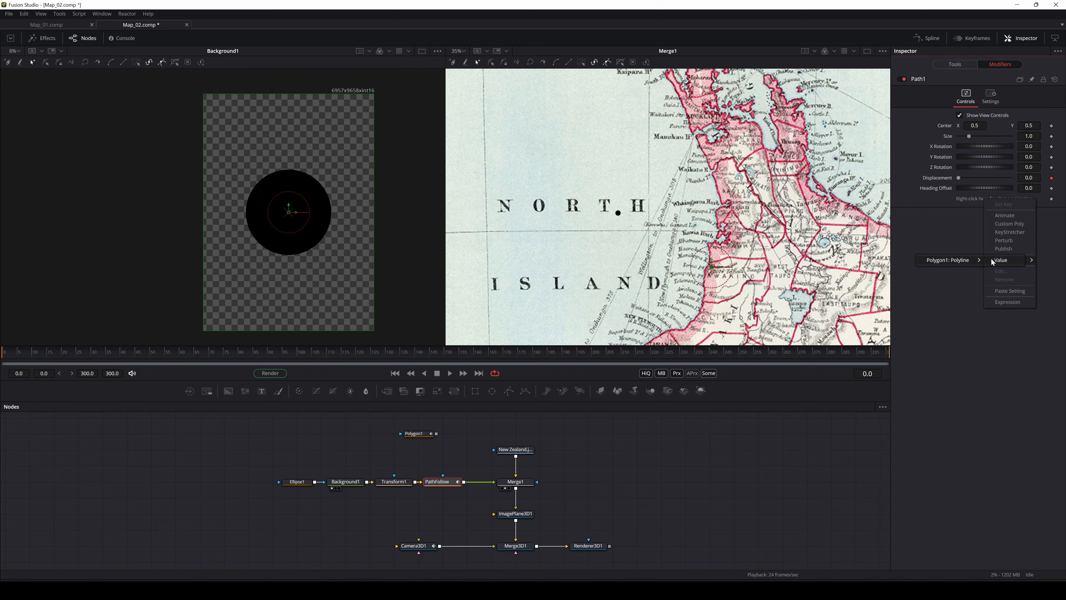
pyautogui.click(998, 261)
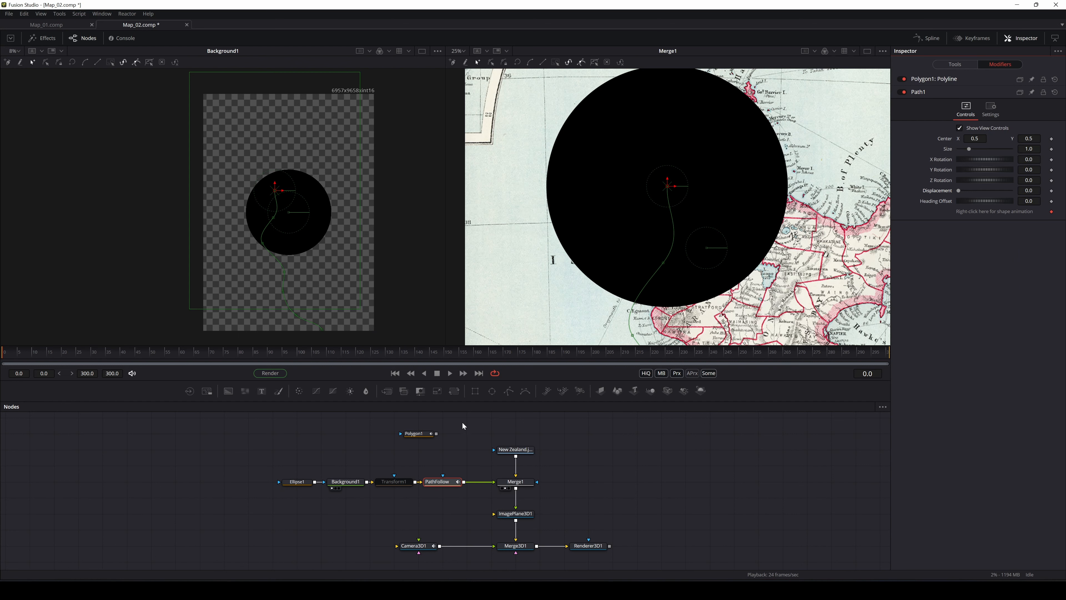
# Step: Re-enable the bypassed Transform1 node and reset its Center to default
pyautogui.click(388, 486)
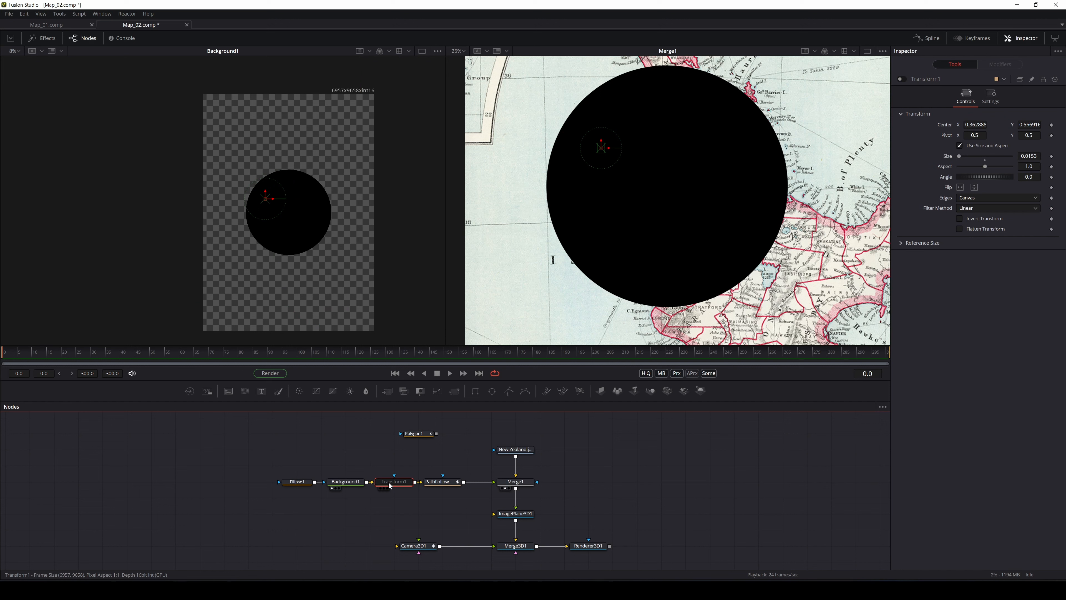
pyautogui.hotkey('ctrl', 'p')
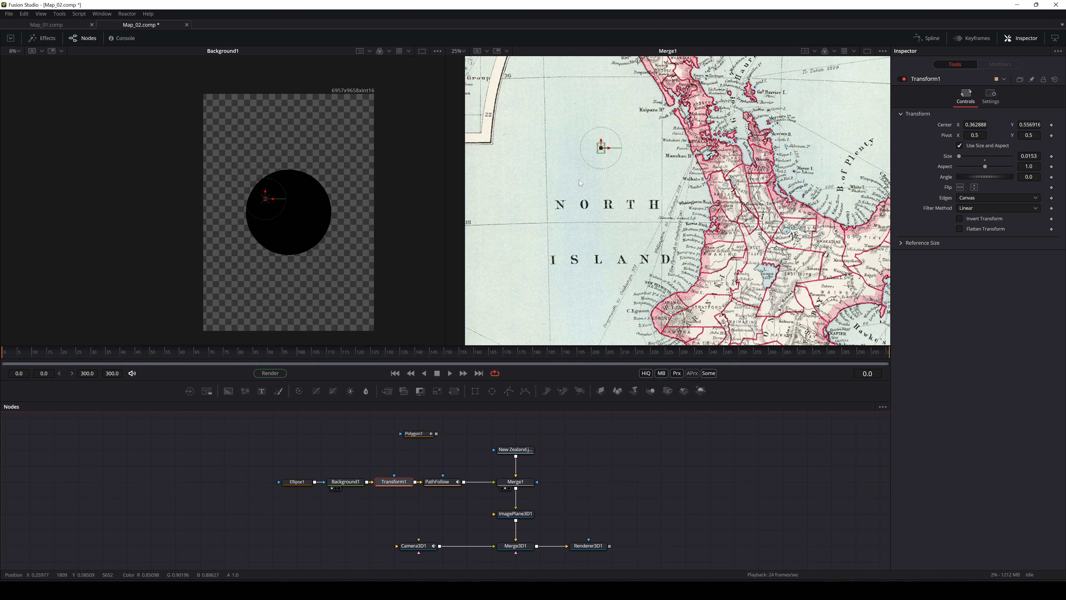
pyautogui.scroll(1, 587, 176)
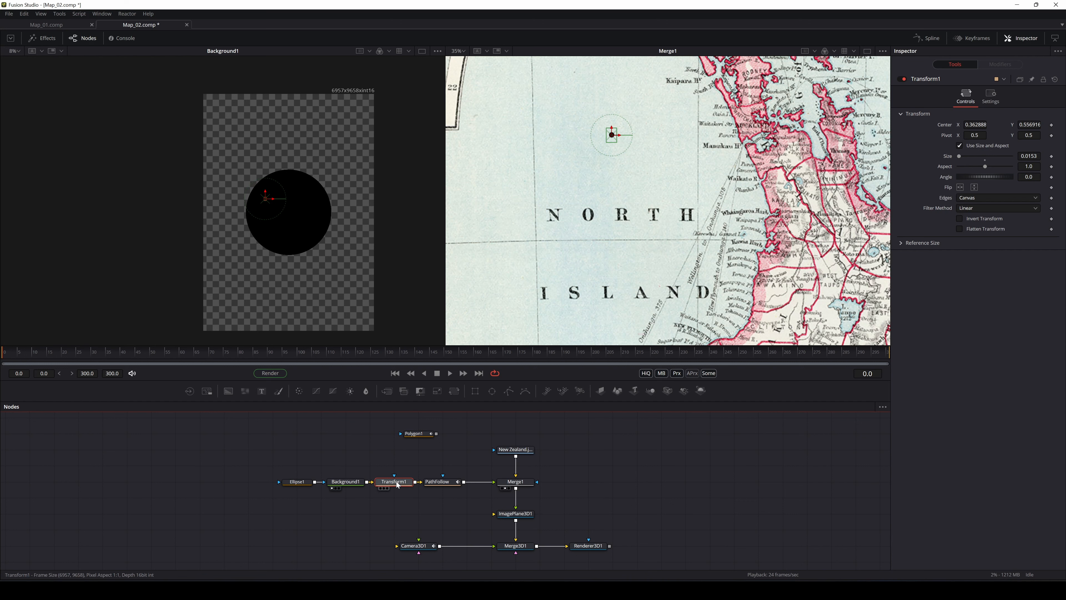
pyautogui.rightClick(946, 126)
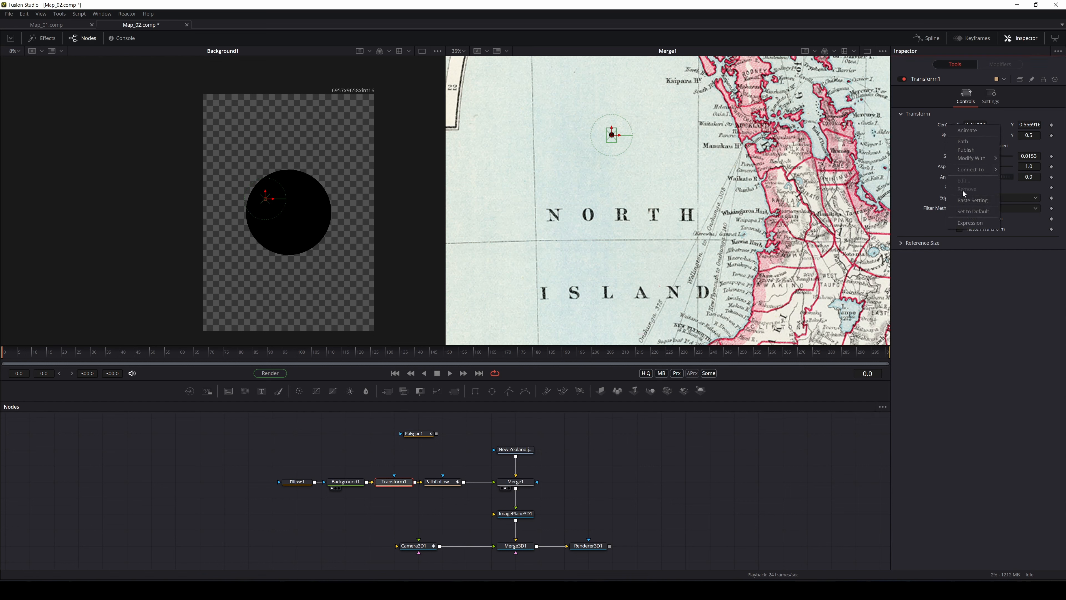
pyautogui.click(968, 212)
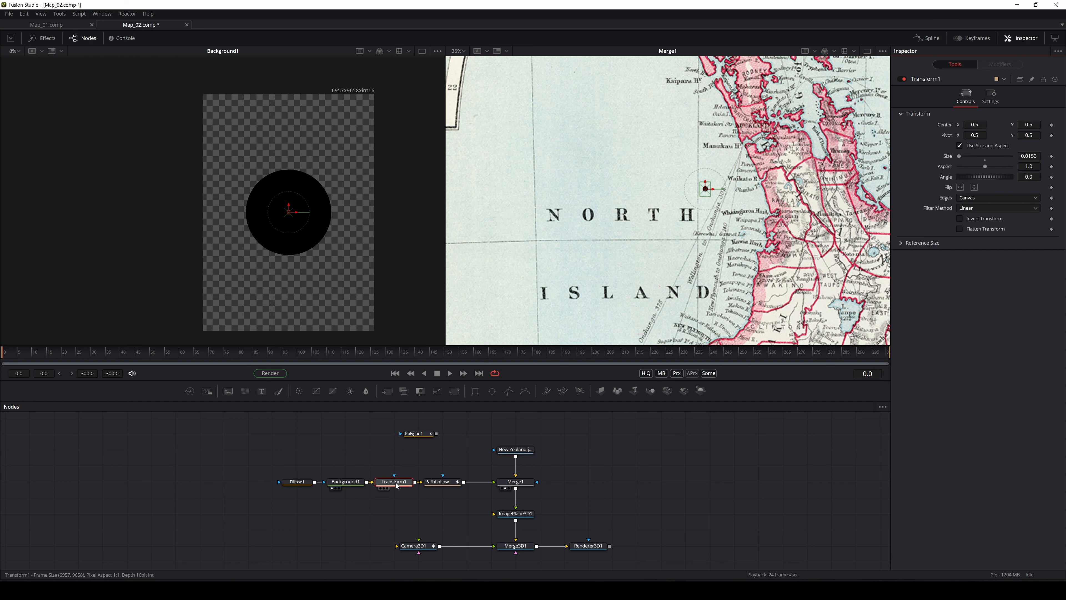
pyautogui.moveTo(706, 189); pyautogui.dragTo(601, 175)
pyautogui.click(415, 433)
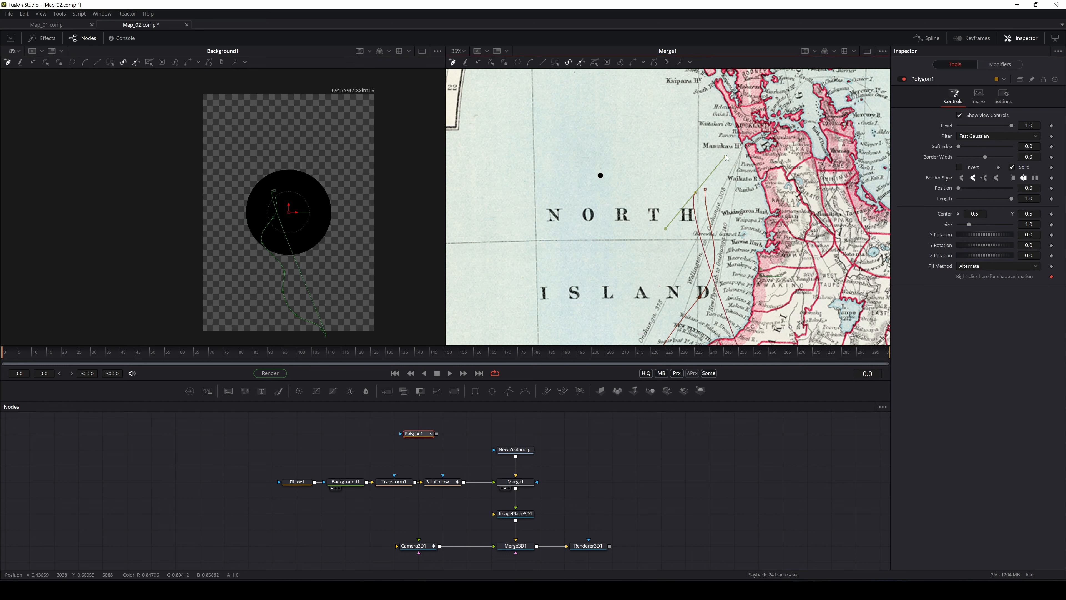
pyautogui.click(640, 168)
pyautogui.rightClick(672, 183)
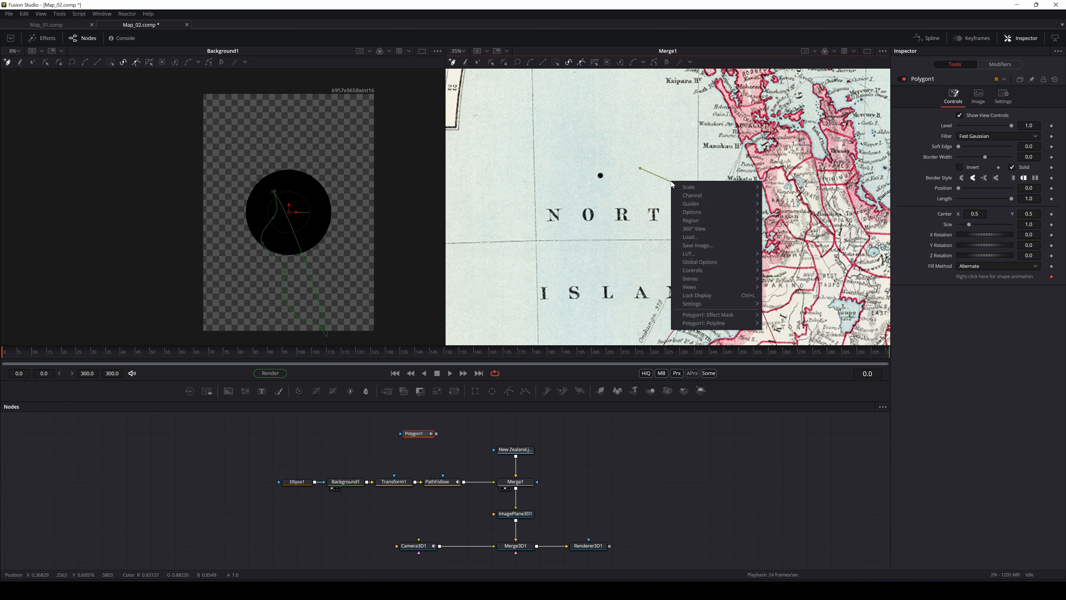
pyautogui.click(1026, 396)
pyautogui.hotkey('ctrl', 'z')
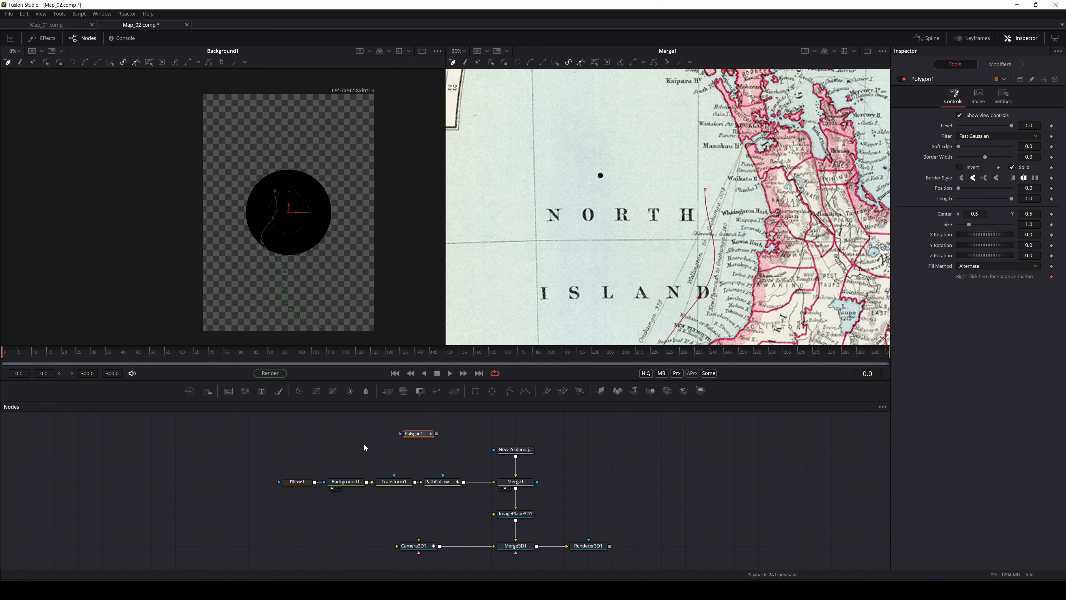
# Step: Try the dot at about centre X 0.420, Y 0.510 with Transform1, and reset its Center to default
pyautogui.click(399, 482)
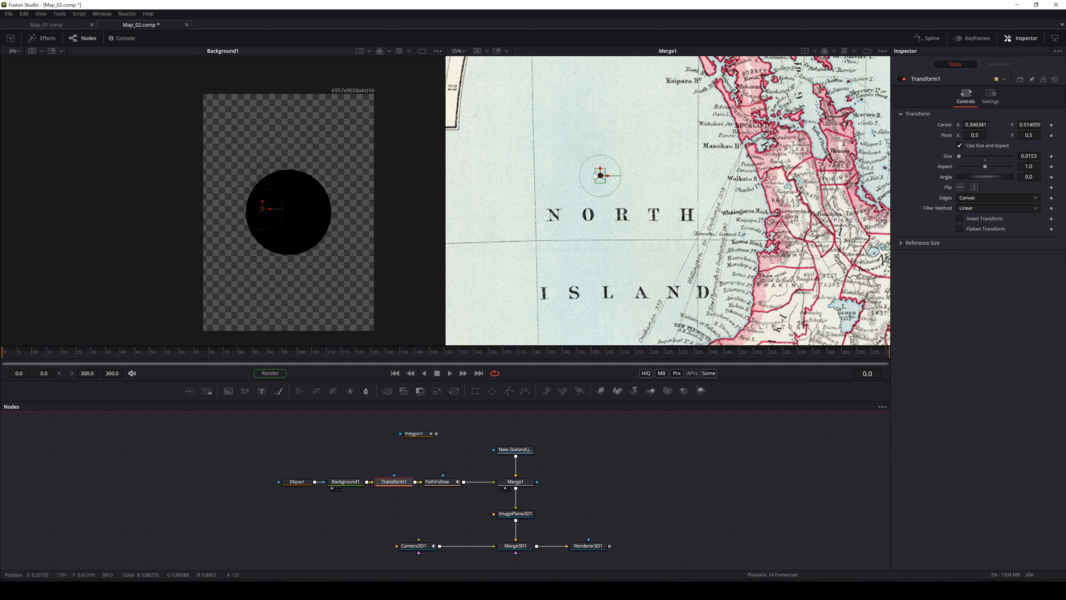
pyautogui.moveTo(594, 175); pyautogui.dragTo(645, 180)
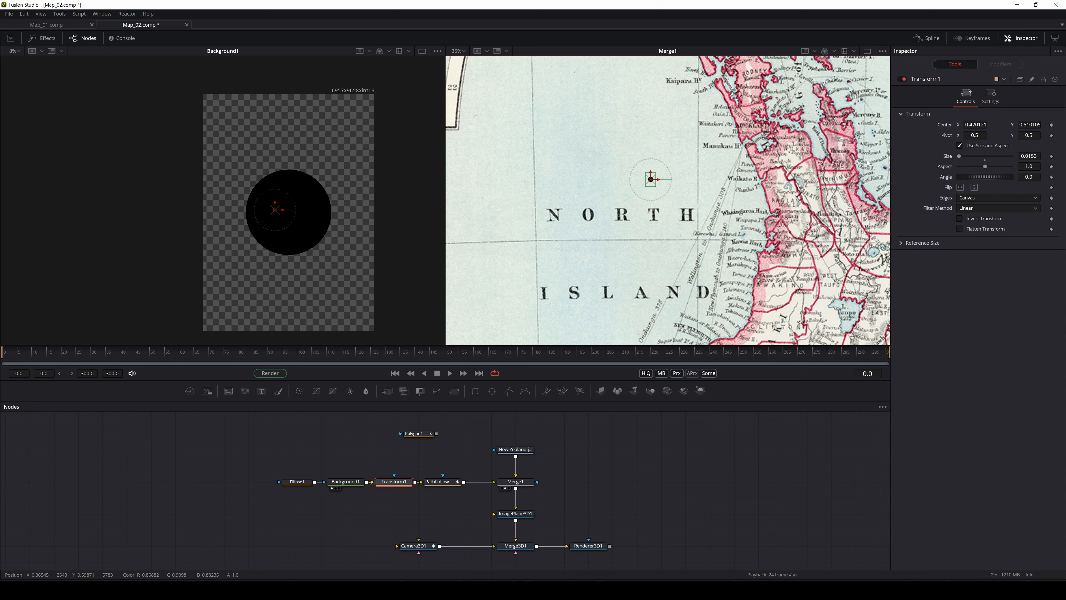
pyautogui.rightClick(924, 125)
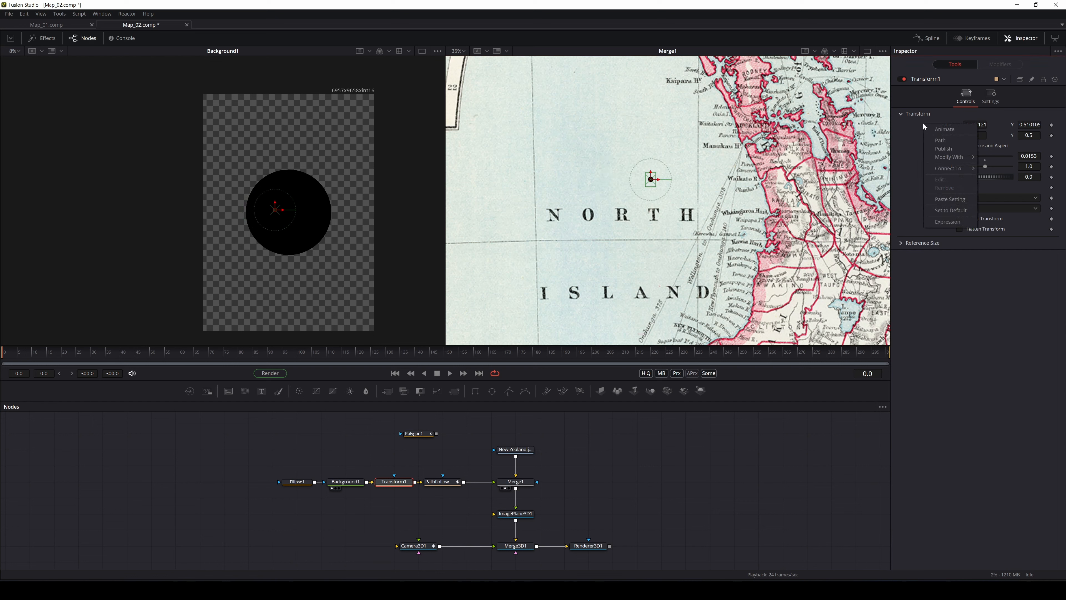
pyautogui.click(950, 210)
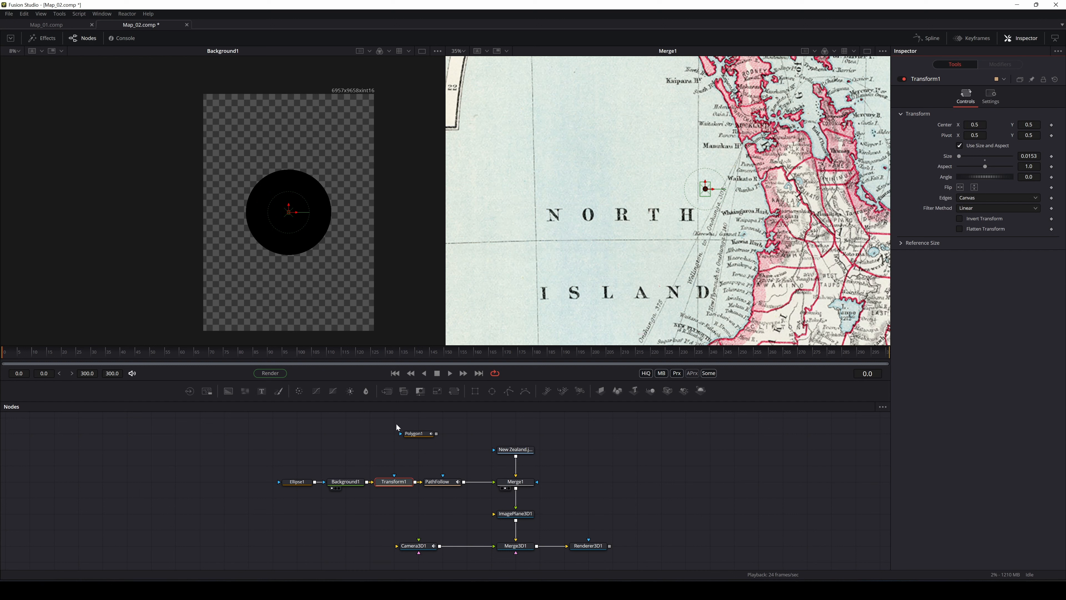
# Step: Test the dot's travel along the path by varying Path1's Displacement on the PathFollow node, and return it to 0
pyautogui.click(444, 482)
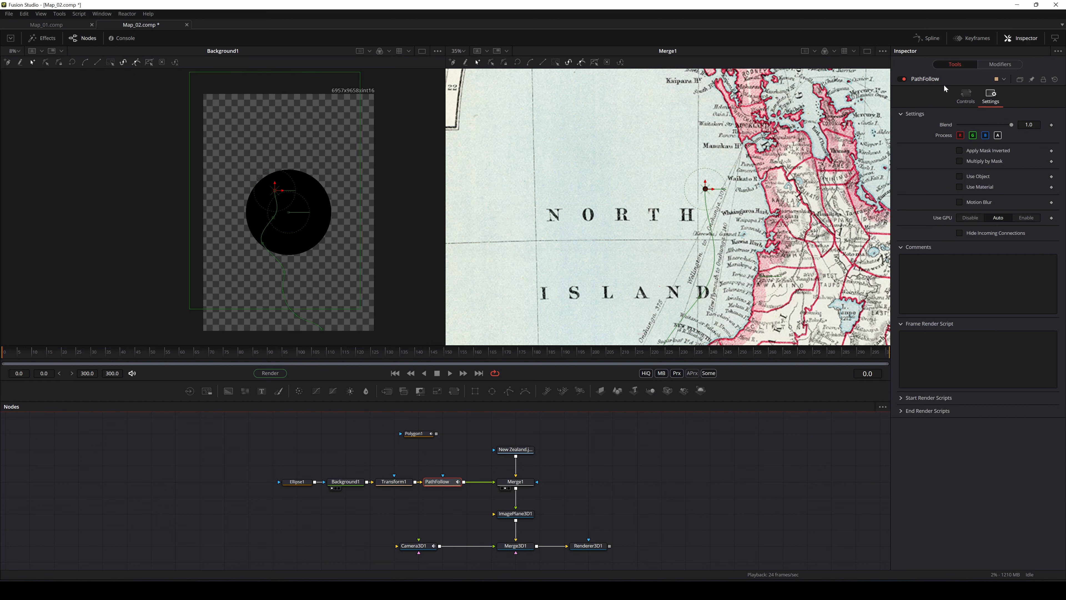
pyautogui.click(1003, 62)
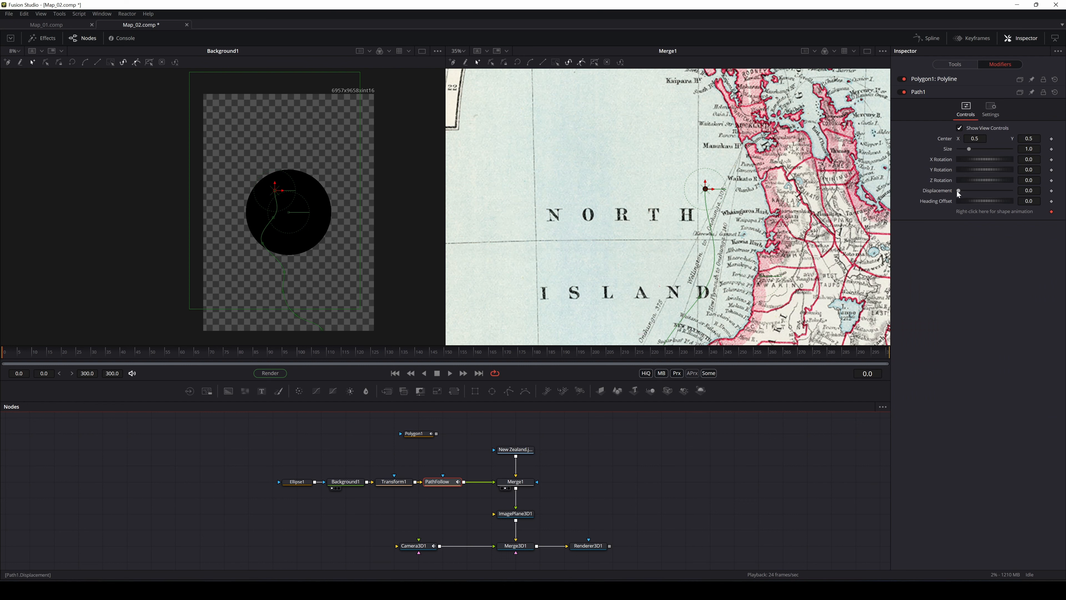
pyautogui.moveTo(958, 191)
pyautogui.mouseDown()
pyautogui.moveTo(967, 191)
pyautogui.moveTo(955, 191)
pyautogui.mouseUp()
pyautogui.scroll(-5, 693, 168)
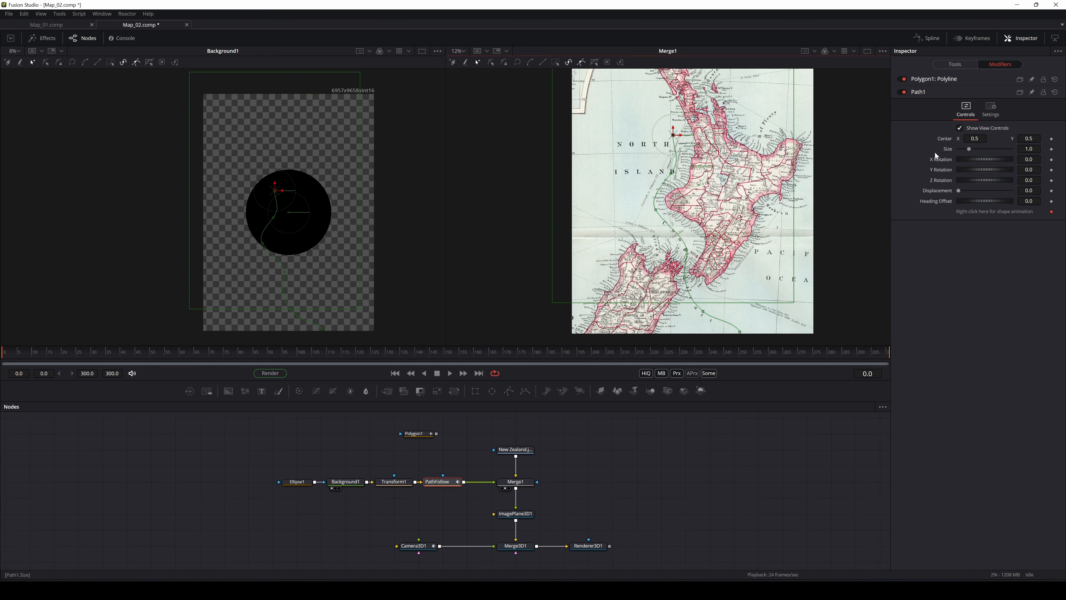
pyautogui.moveTo(959, 190); pyautogui.dragTo(954, 210)
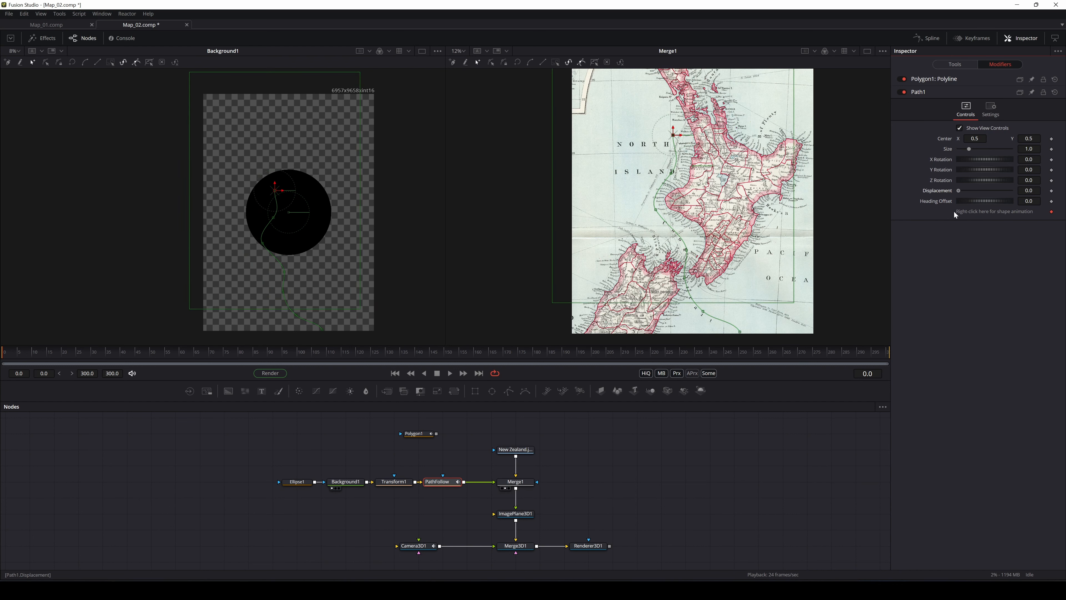
pyautogui.scroll(3, 694, 146)
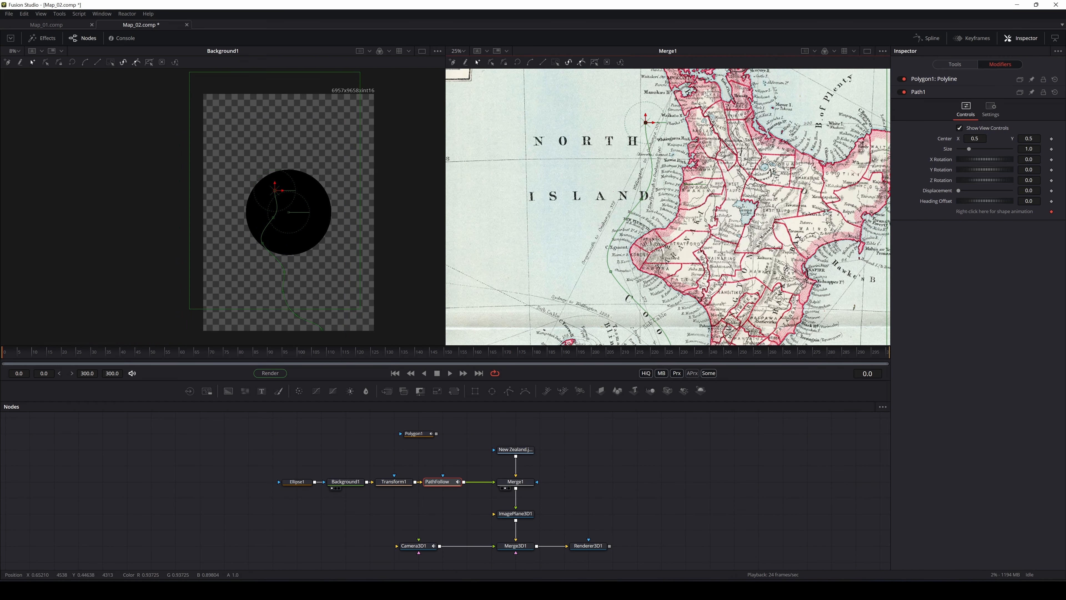
pyautogui.scroll(1, 622, 164)
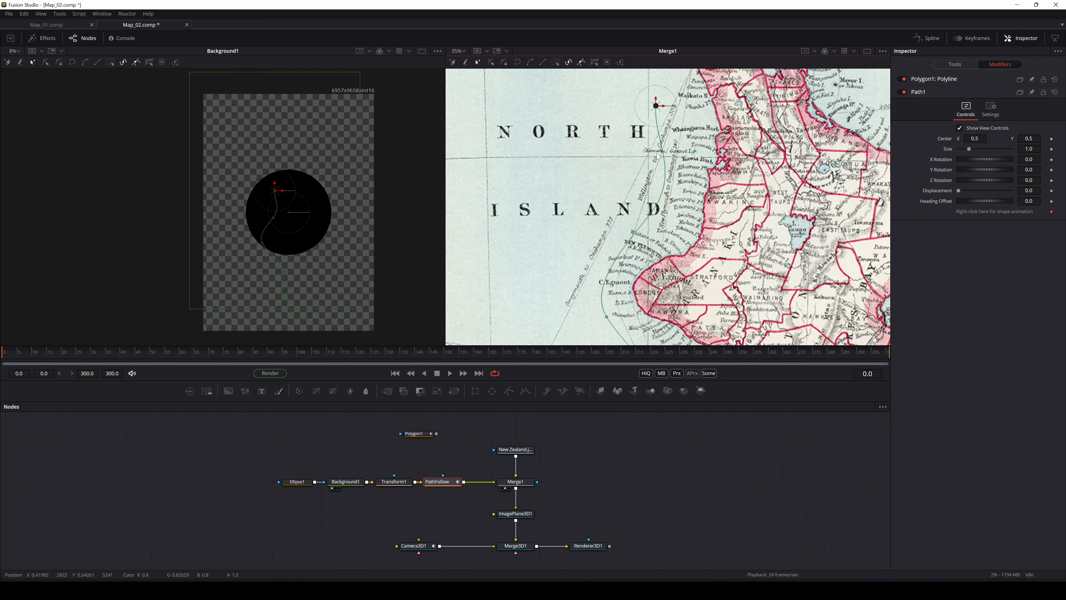
pyautogui.moveTo(666, 233); pyautogui.dragTo(684, 149)
pyautogui.scroll(-3, 686, 148)
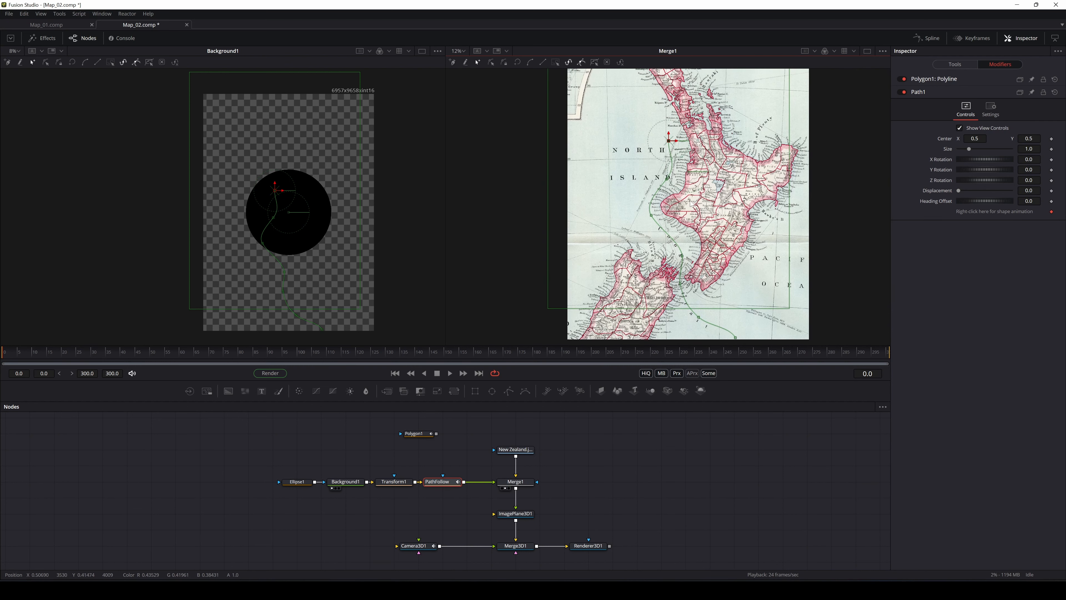
pyautogui.scroll(3, 680, 198)
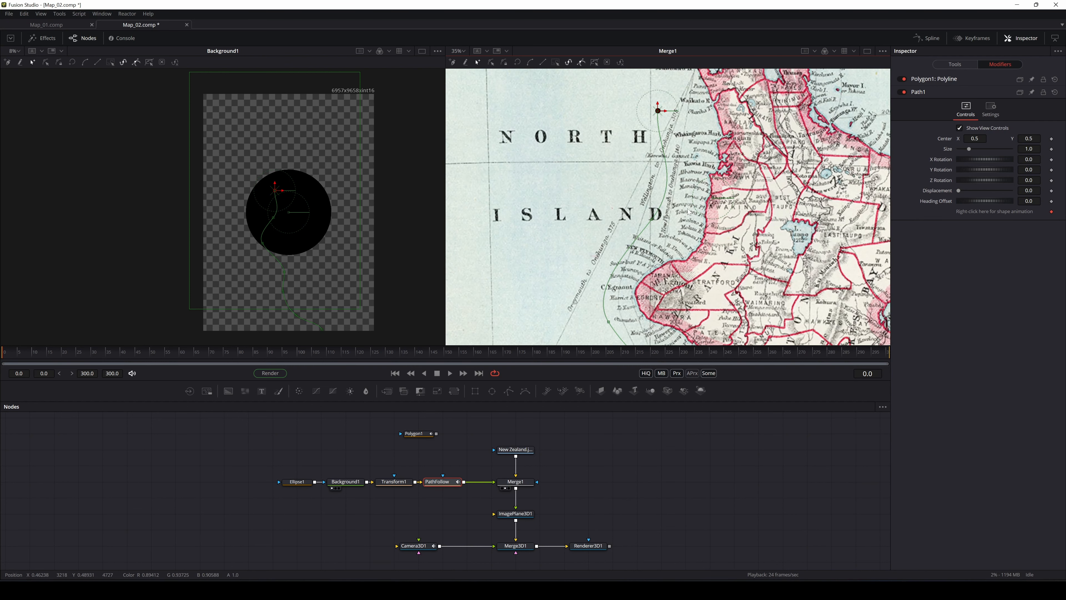
pyautogui.moveTo(959, 190)
pyautogui.mouseDown()
pyautogui.moveTo(968, 192)
pyautogui.moveTo(955, 193)
pyautogui.mouseUp()
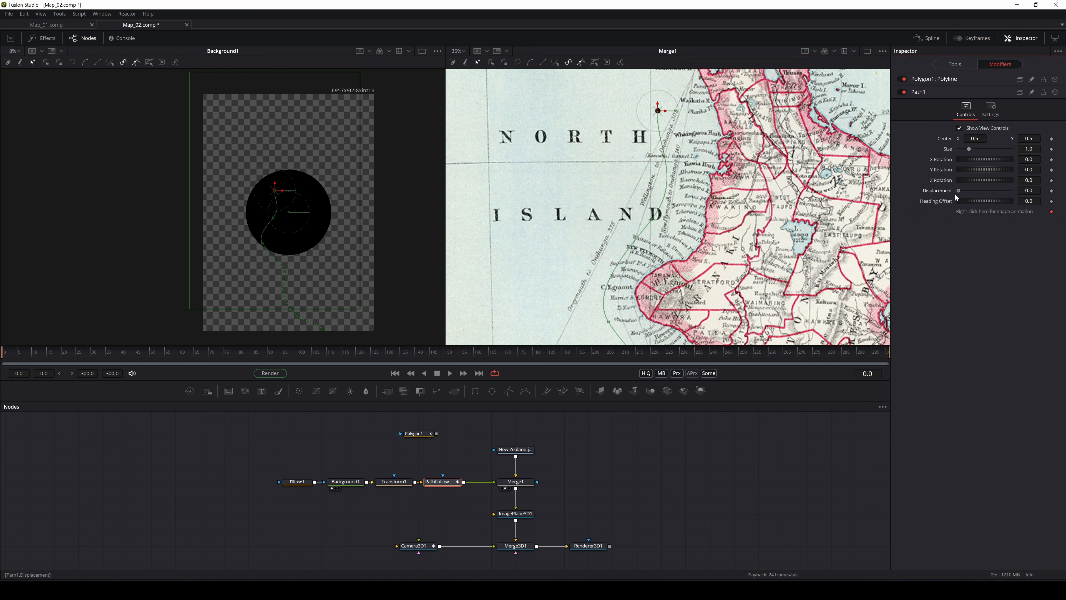
# Step: Shift the dot's node chain away from Merge1 and insert a Duplicate node between PathFollow and Merge1
pyautogui.moveTo(453, 464); pyautogui.dragTo(235, 517)
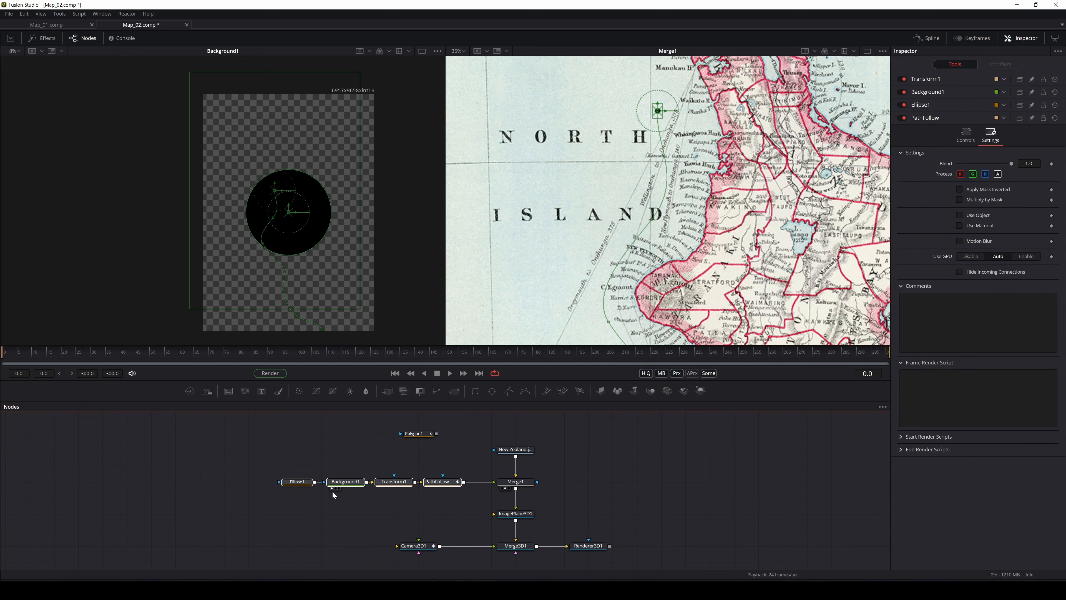
pyautogui.moveTo(340, 482); pyautogui.dragTo(292, 481)
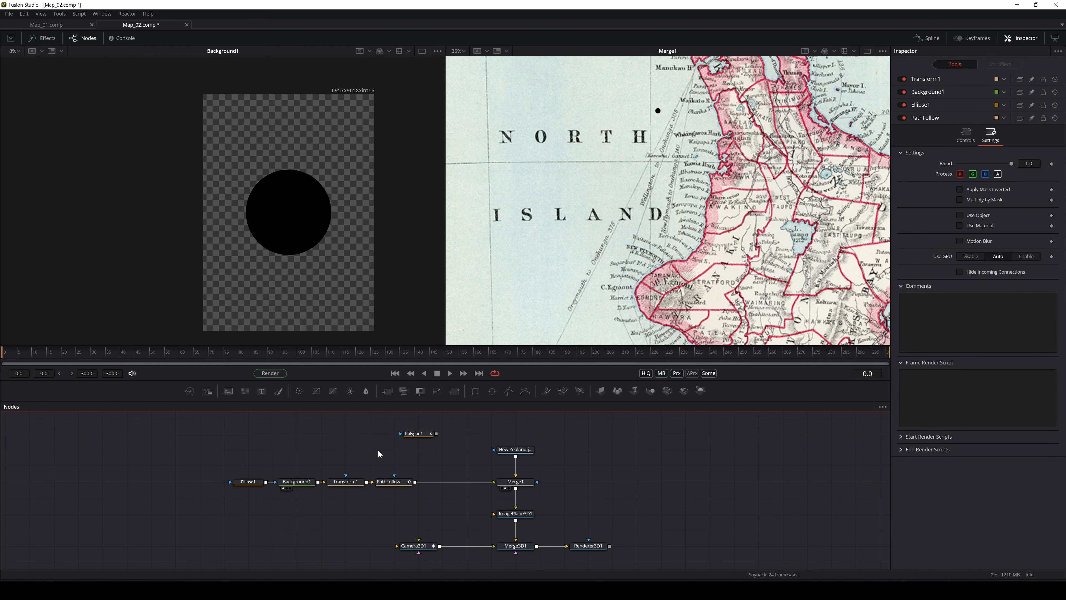
pyautogui.hotkey('shift', 'space')
pyautogui.write('backgroundduplicate')
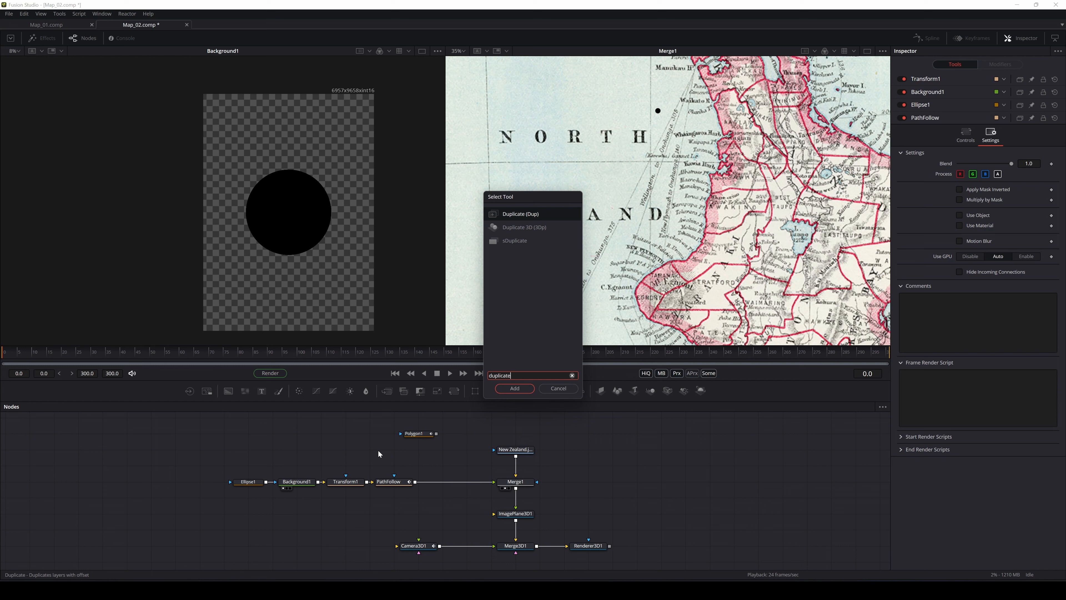
pyautogui.press('Return')
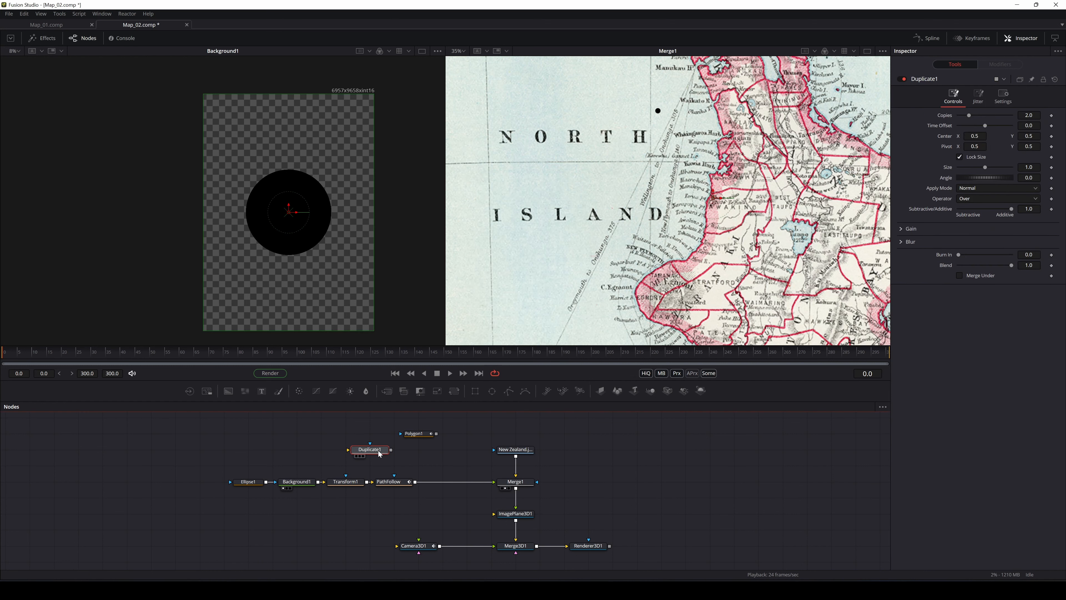
pyautogui.moveTo(380, 454); pyautogui.dragTo(455, 486)
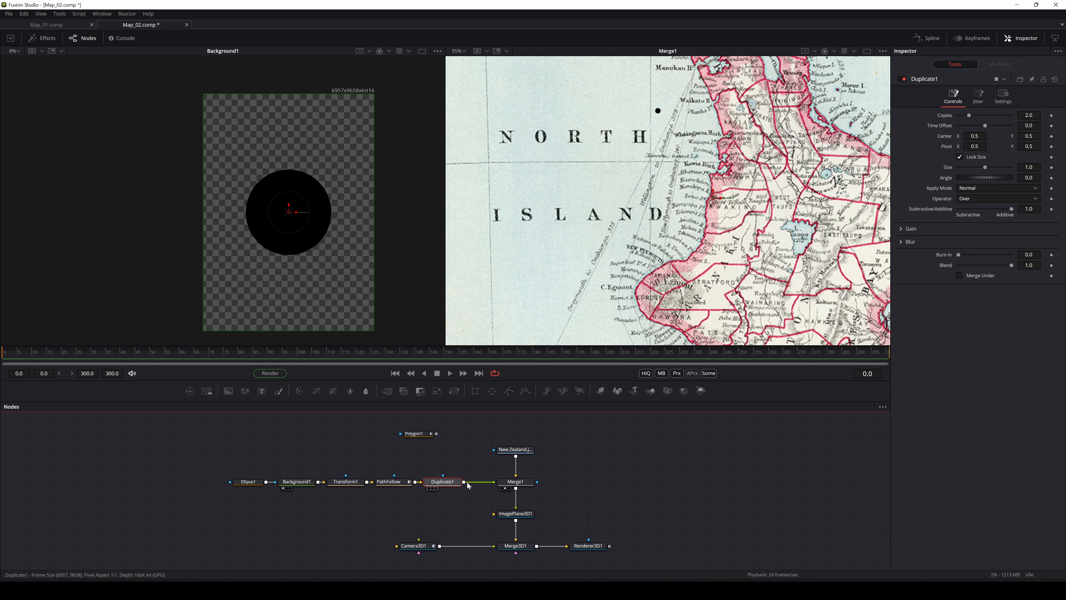
pyautogui.moveTo(560, 464); pyautogui.dragTo(544, 468)
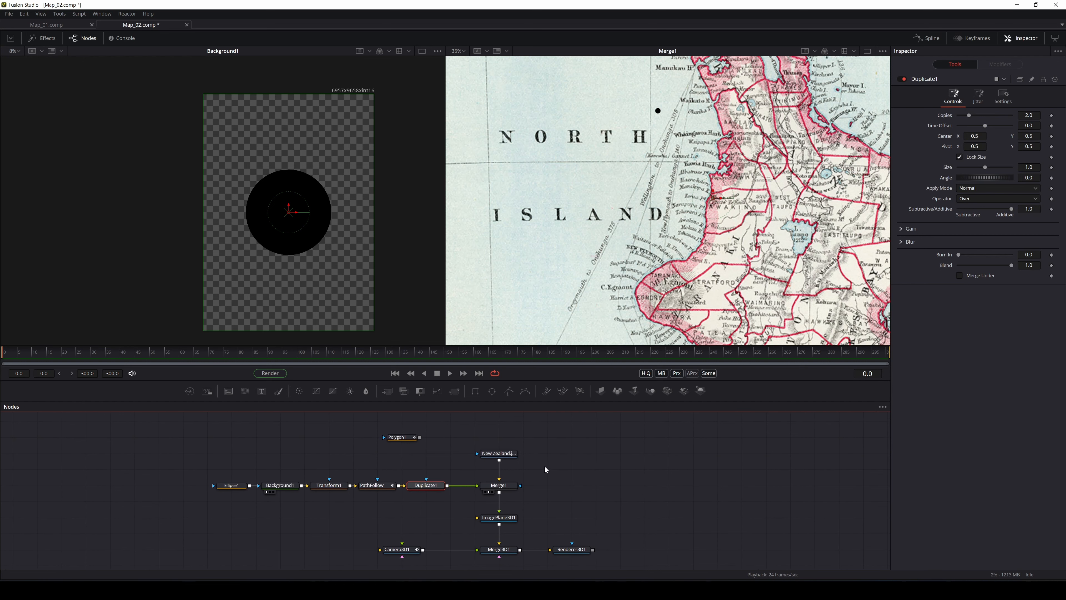
# Step: Set the Duplicate1 node's number of copies to 8
pyautogui.scroll(3, 670, 155)
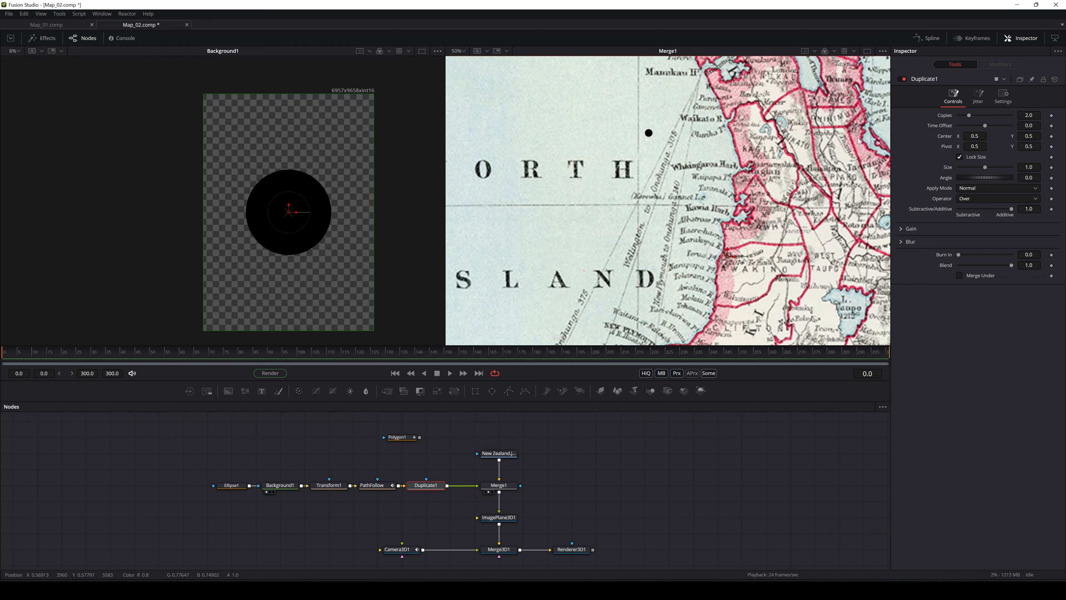
pyautogui.doubleClick(1029, 115)
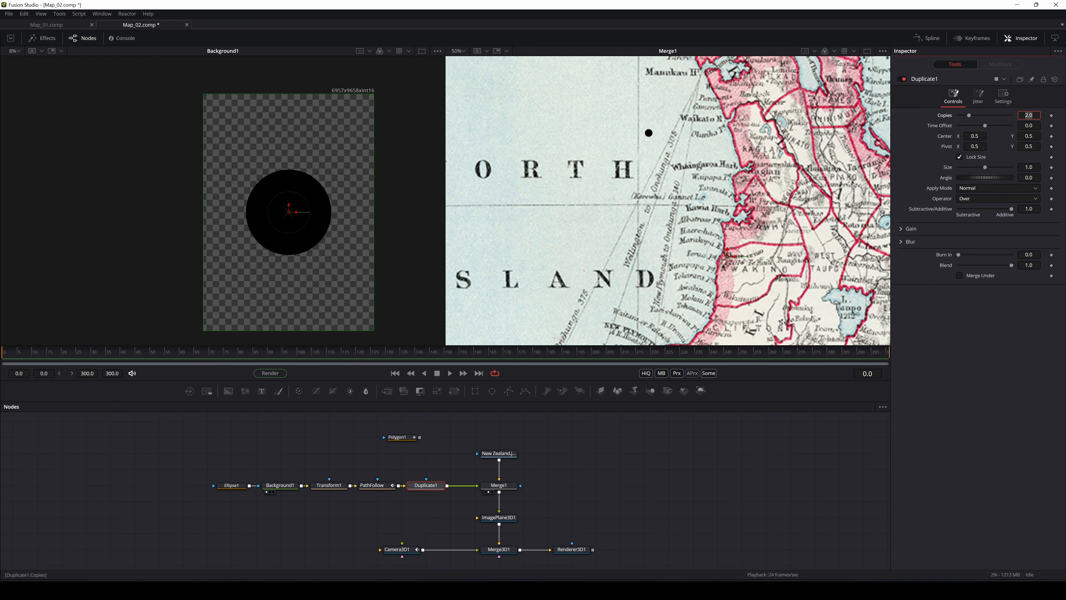
pyautogui.write('8')
pyautogui.press('Return')
# Step: Keyframe Path1's Displacement on the PathFollow node from 0.0 at frame 0 to 1.0 at frame 300
pyautogui.click(372, 490)
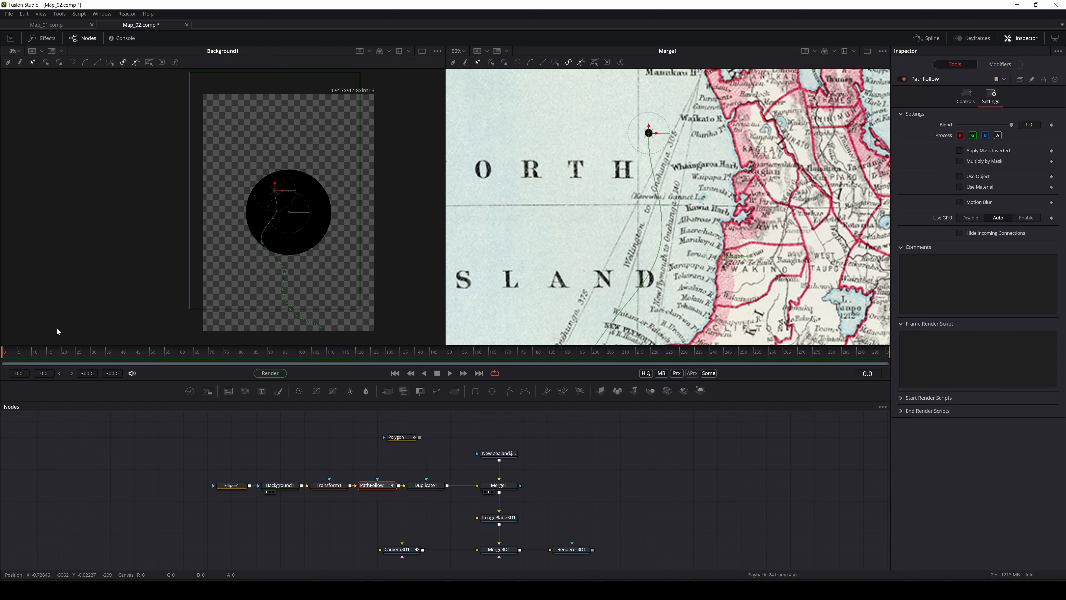
pyautogui.moveTo(6, 355)
pyautogui.mouseDown()
pyautogui.moveTo(93, 356)
pyautogui.moveTo(1, 356)
pyautogui.mouseUp()
pyautogui.click(1000, 64)
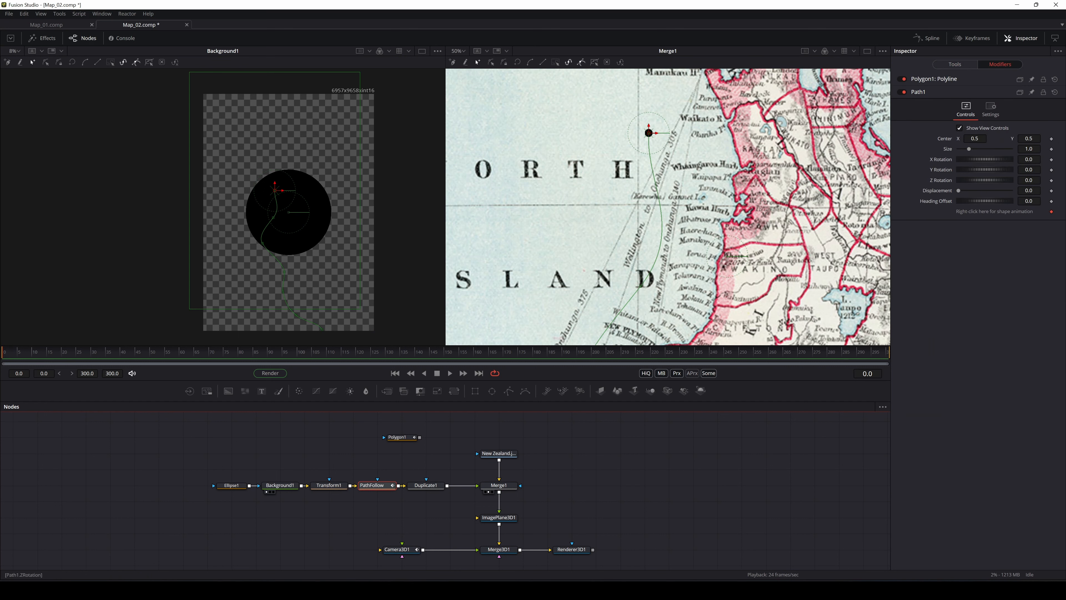
pyautogui.click(1051, 190)
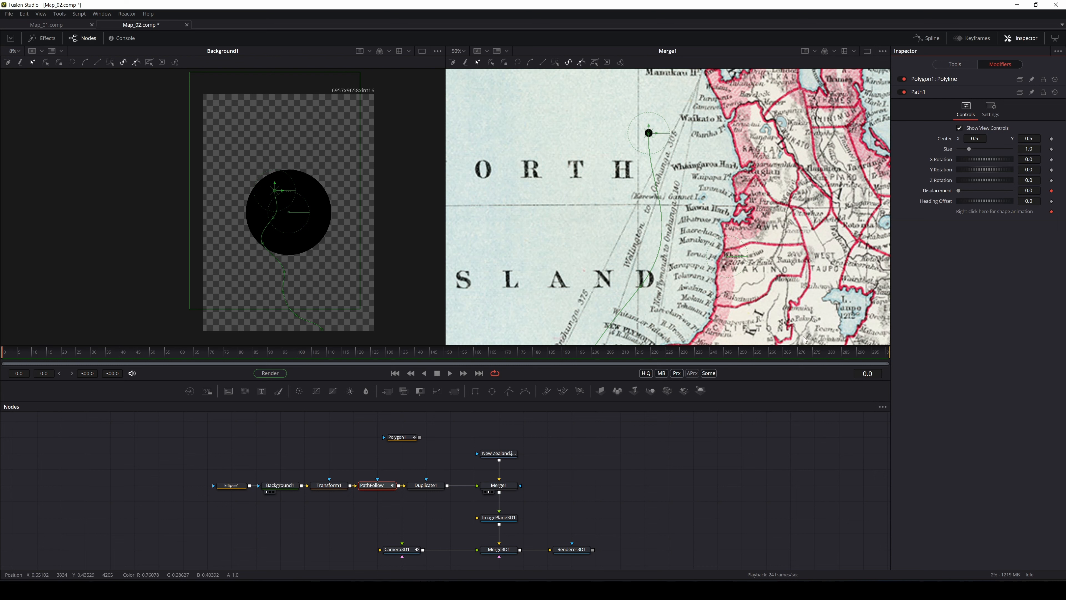
pyautogui.click(843, 354)
pyautogui.moveTo(958, 190); pyautogui.dragTo(1034, 196)
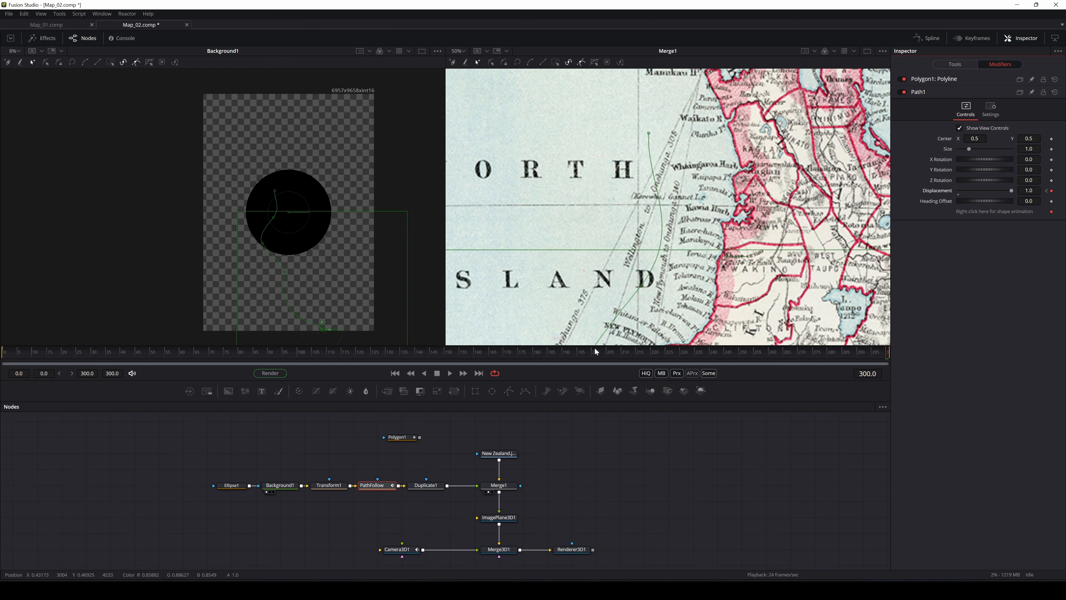
# Step: At frame 27, set Duplicate1's Time Offset to about -3.2 so the copies trail along the path
pyautogui.moveTo(610, 353); pyautogui.dragTo(81, 358)
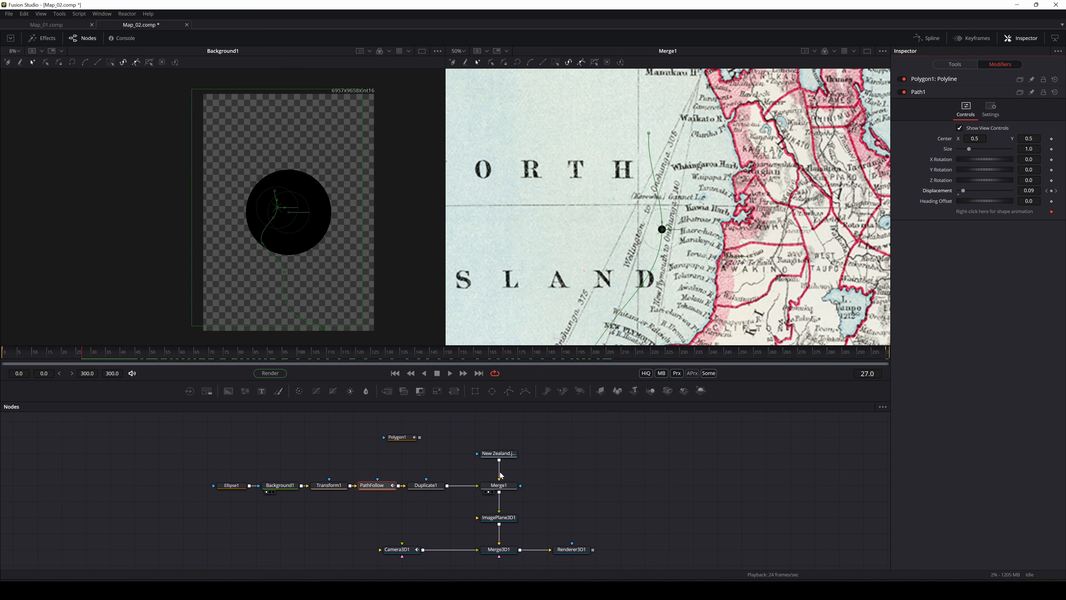
pyautogui.click(445, 485)
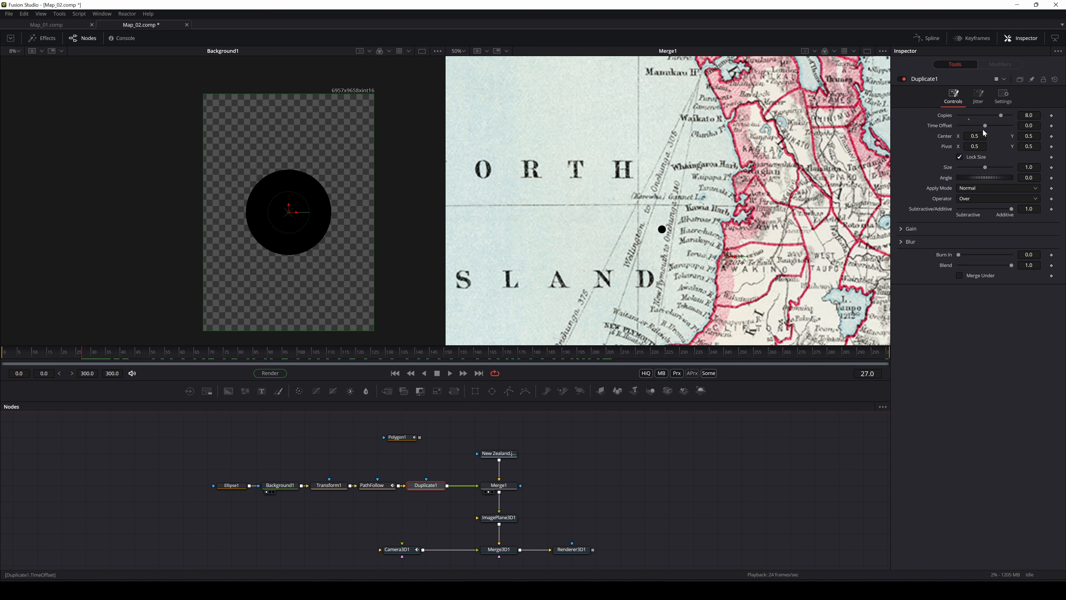
pyautogui.moveTo(987, 126); pyautogui.dragTo(971, 133)
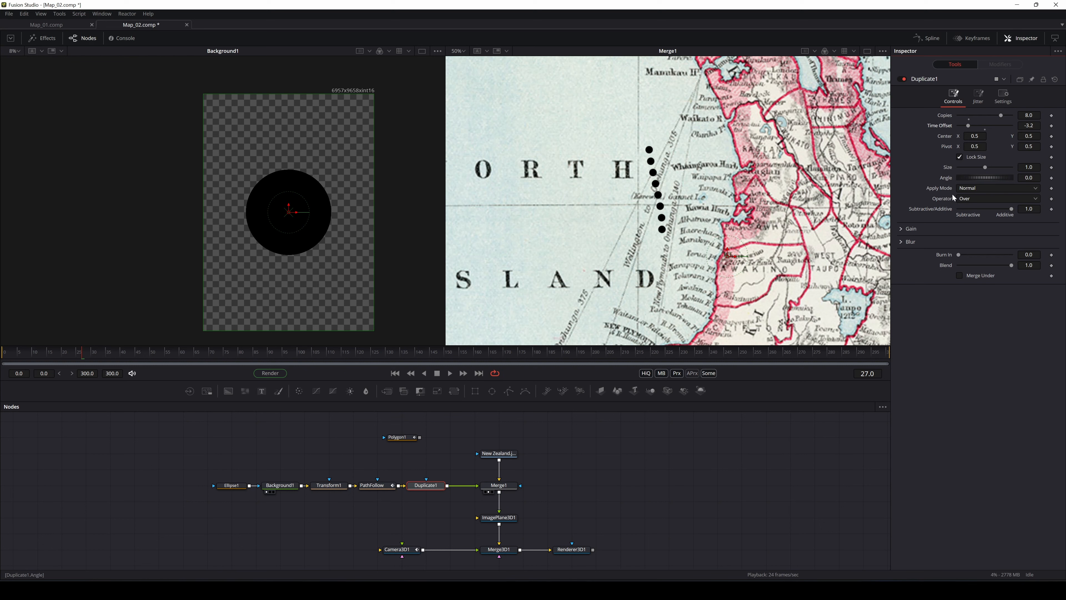
# Step: Reveal Duplicate1's Gain and Blur settings and examine the dot trail along the route up to frame 111
pyautogui.click(901, 228)
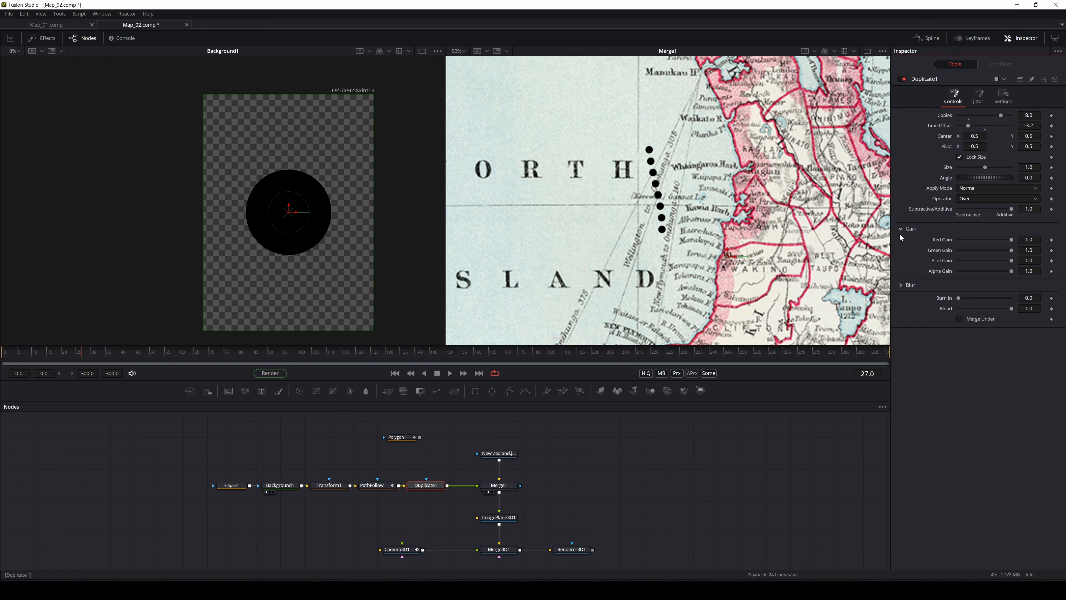
pyautogui.click(901, 285)
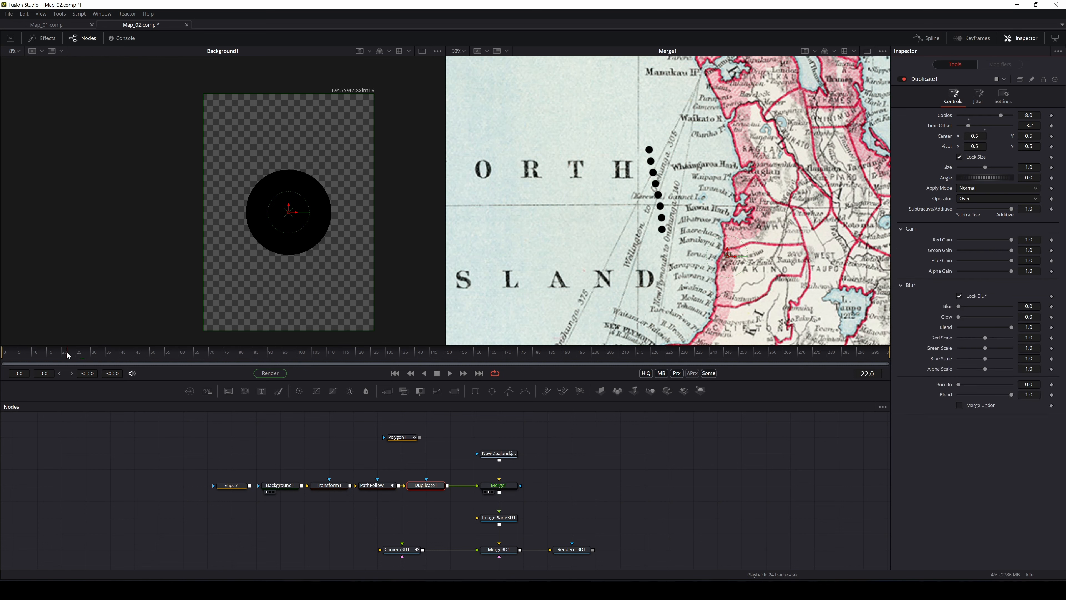
pyautogui.moveTo(67, 351); pyautogui.dragTo(210, 357)
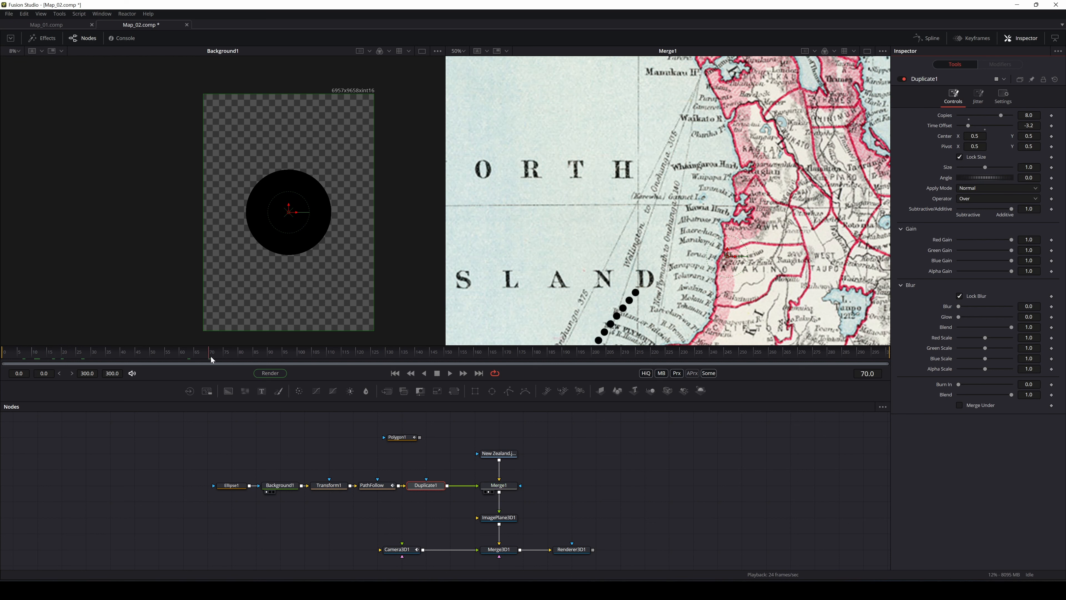
pyautogui.moveTo(650, 265); pyautogui.dragTo(679, 150)
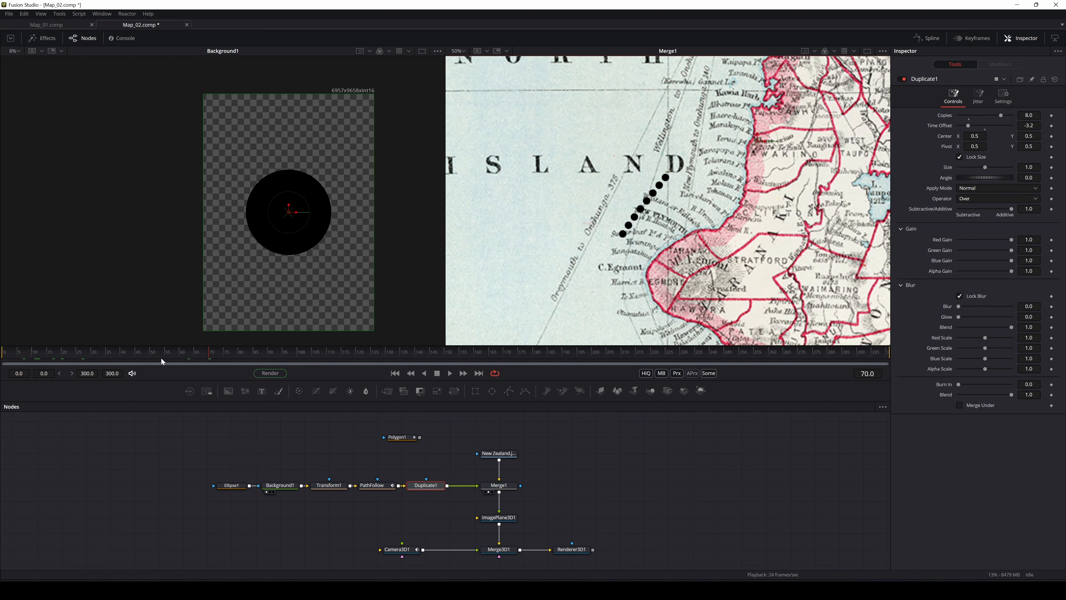
pyautogui.moveTo(212, 356); pyautogui.dragTo(330, 355)
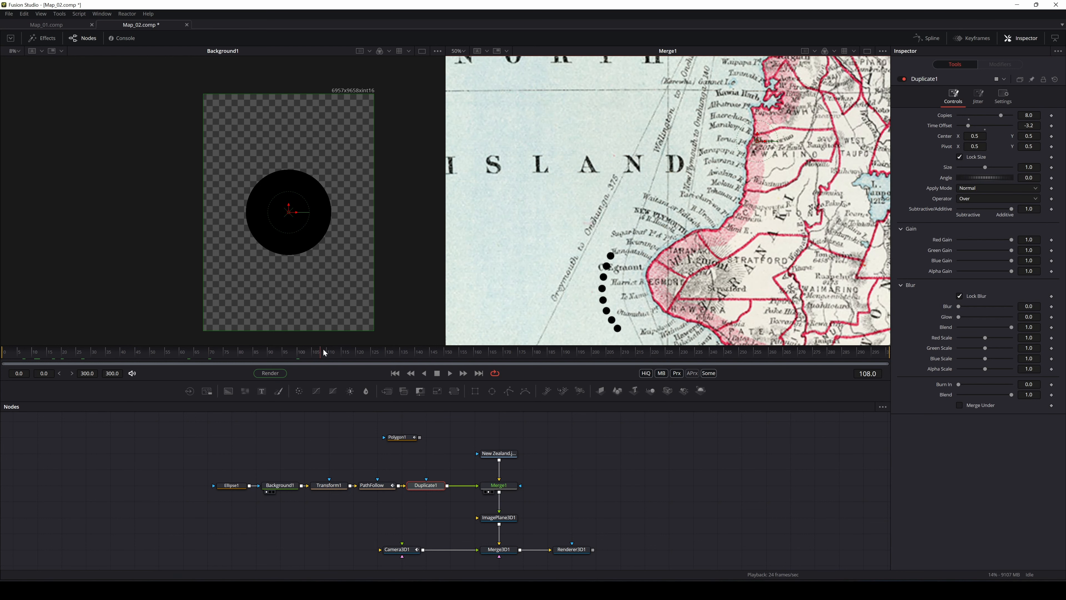
pyautogui.moveTo(636, 294); pyautogui.dragTo(597, 150)
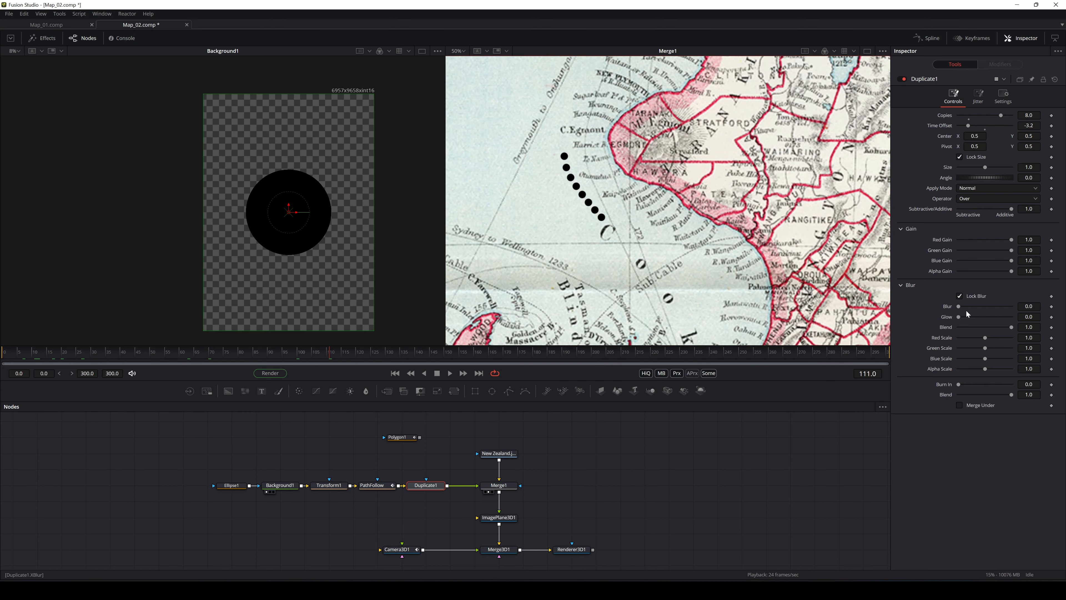
# Step: Try a Blur of about 0.00197 on Duplicate1's trailing copies during playback, and reduce it to about 0.00071
pyautogui.moveTo(959, 307); pyautogui.dragTo(968, 308)
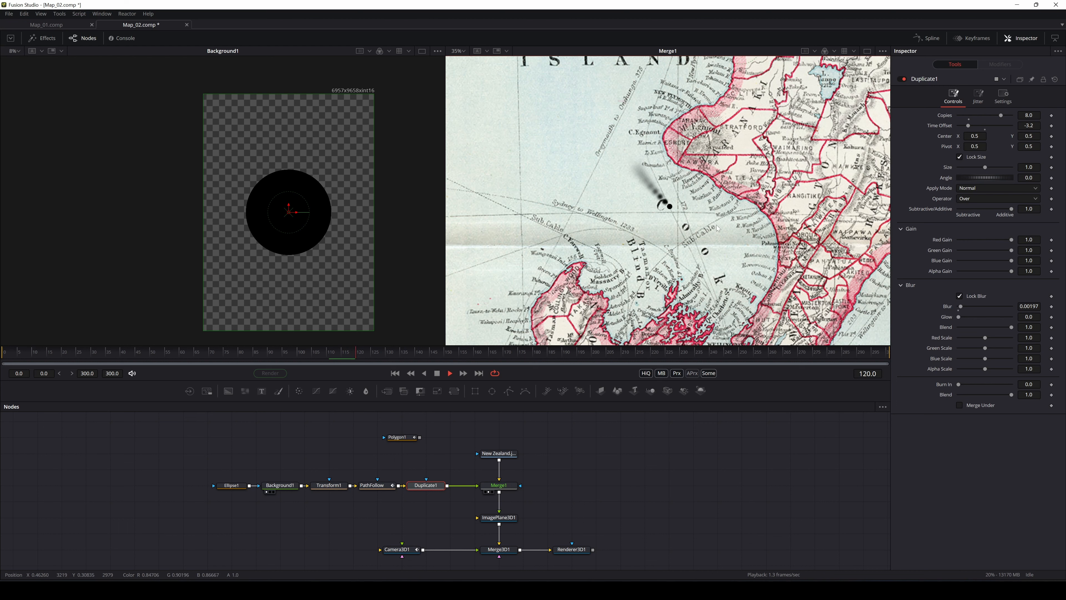
pyautogui.press('space')
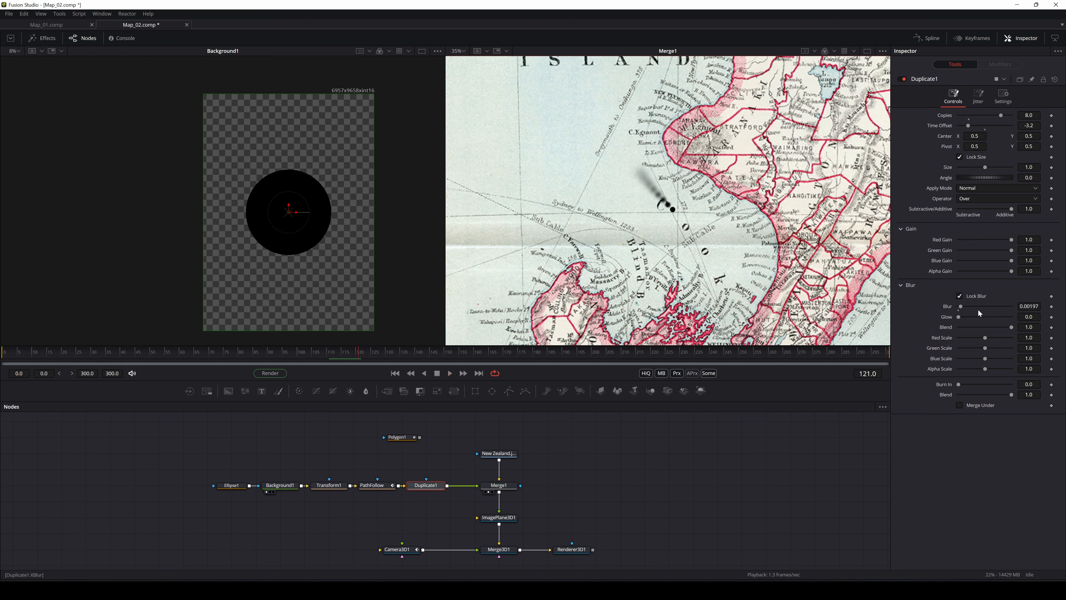
pyautogui.moveTo(961, 306); pyautogui.dragTo(960, 307)
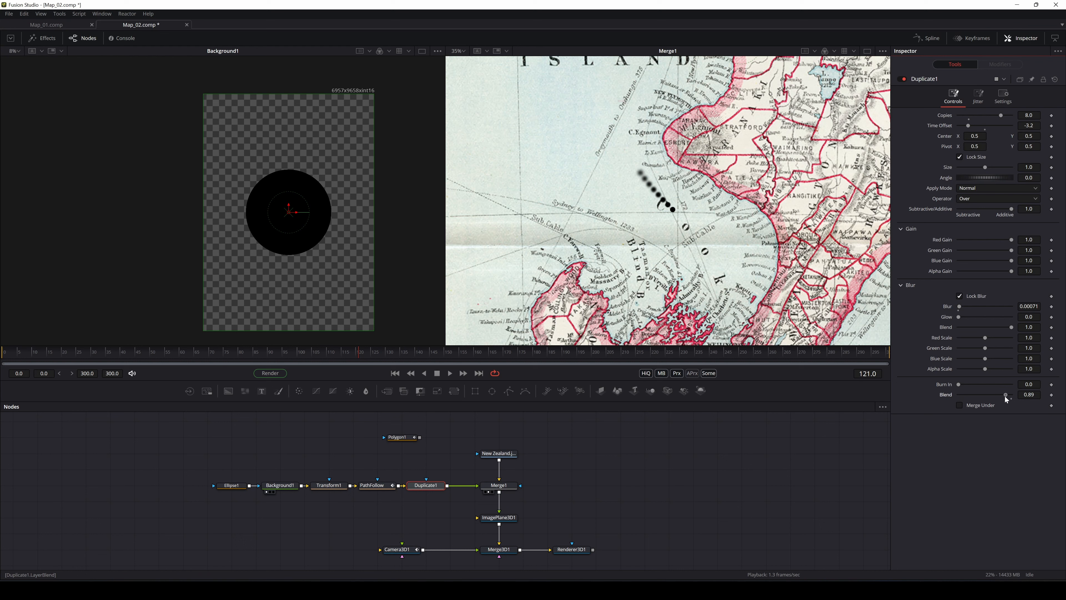
# Step: Set Duplicate1's layer Blend to about 0.693 with Blur at 0.0, and play back the fading dot trail
pyautogui.moveTo(1005, 397); pyautogui.dragTo(995, 396)
pyautogui.scroll(2, 749, 217)
pyautogui.scroll(-3, 643, 200)
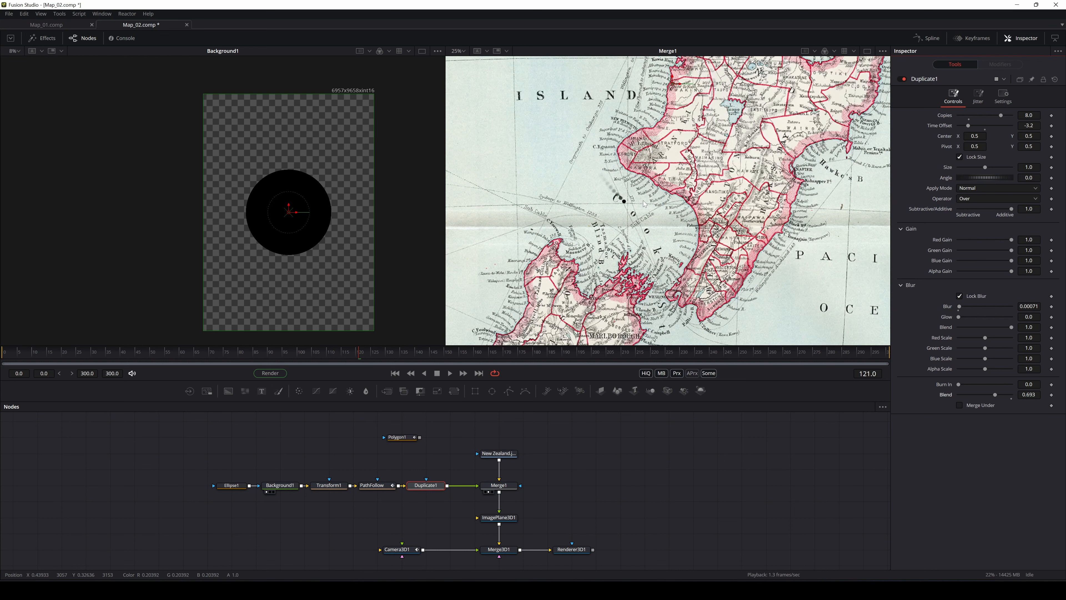
pyautogui.press('space')
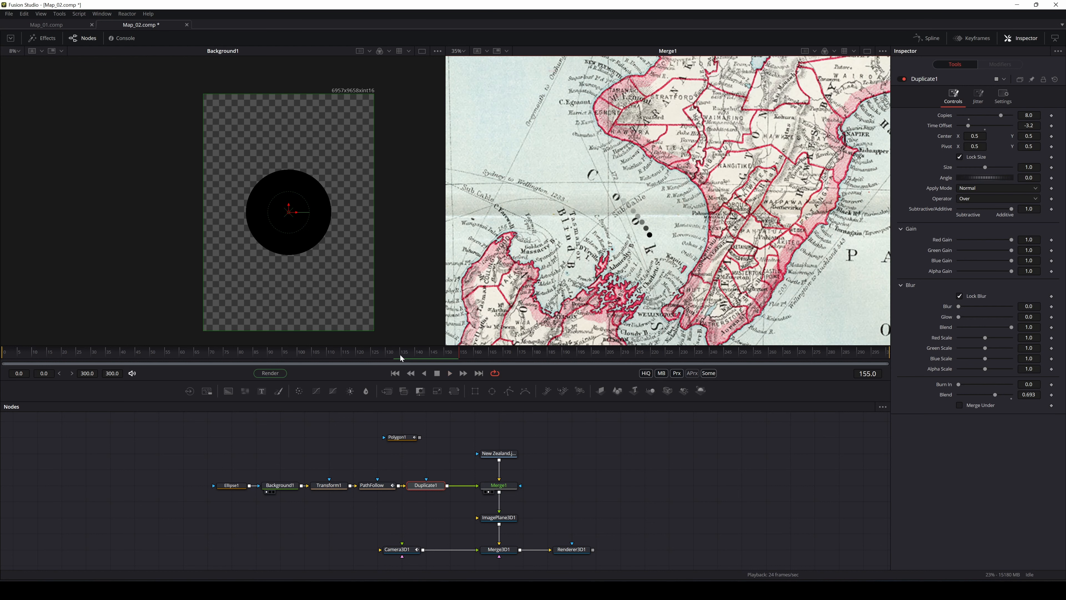
# Step: Examine the dot trail up close at frame 139 and try raising Duplicate1's Burn In
pyautogui.moveTo(401, 357)
pyautogui.mouseDown()
pyautogui.moveTo(435, 352)
pyautogui.moveTo(413, 353)
pyautogui.mouseUp()
pyautogui.scroll(5, 643, 212)
pyautogui.moveTo(642, 210); pyautogui.dragTo(671, 213)
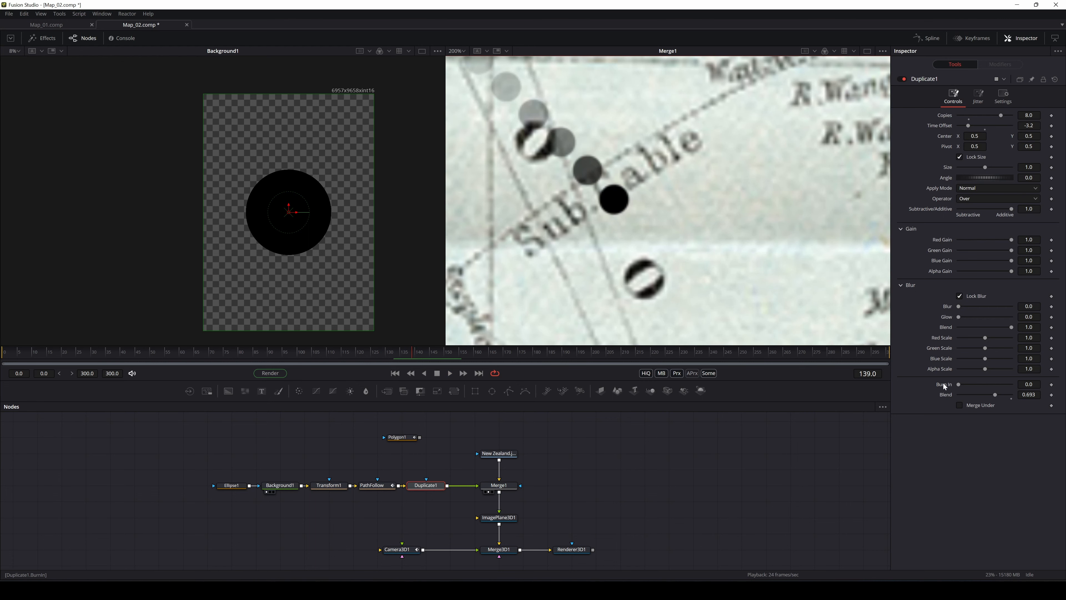
pyautogui.moveTo(960, 383); pyautogui.dragTo(969, 383)
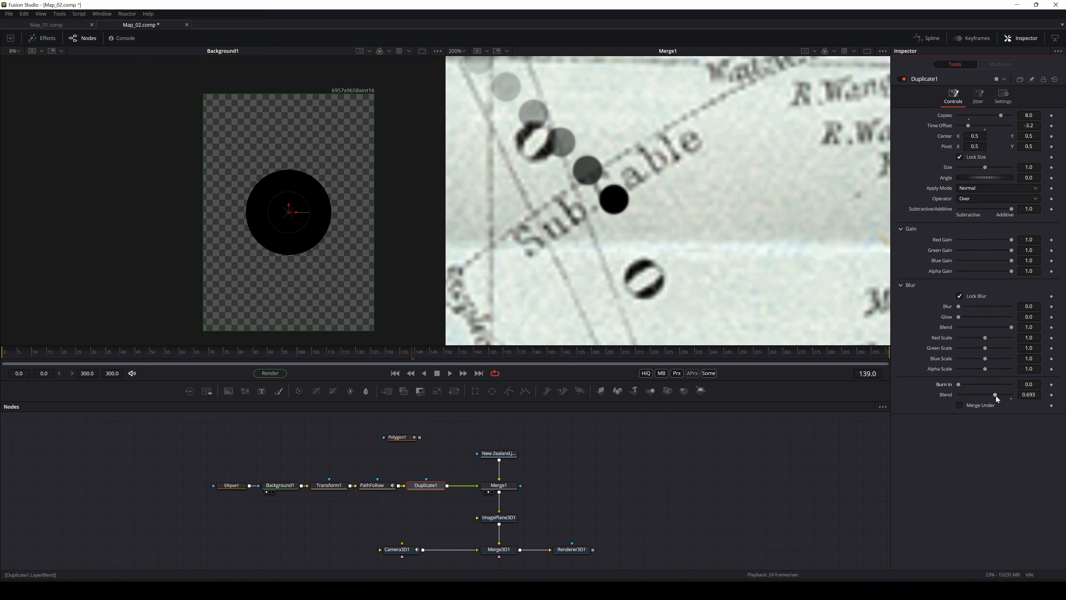
# Step: Show Renderer3D1 in the second viewer and check the dot trail in the rendered camera view around frame 158
pyautogui.click(499, 485)
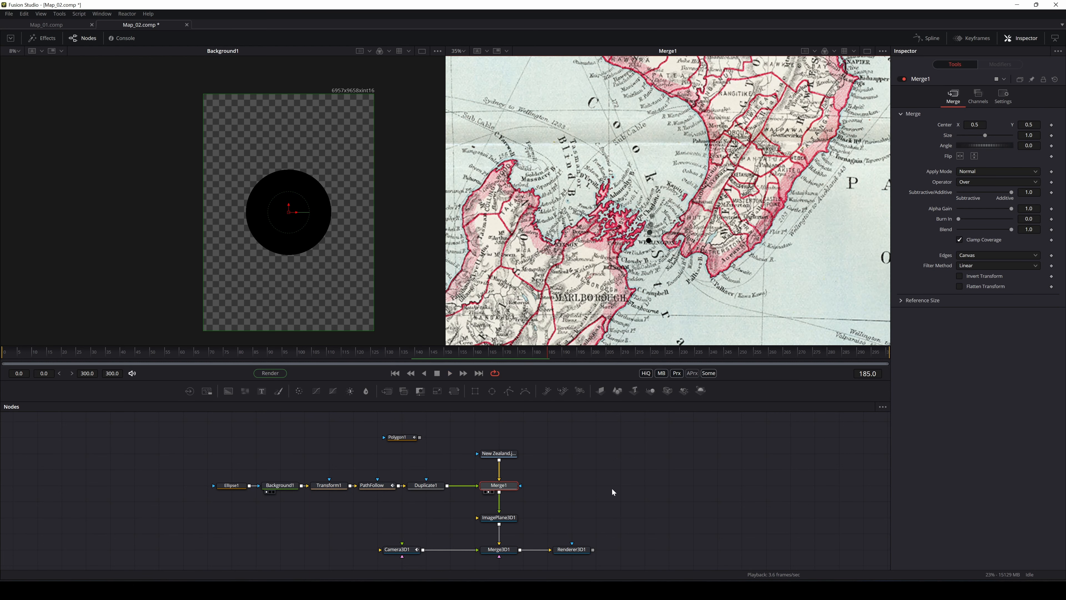
pyautogui.press('2')
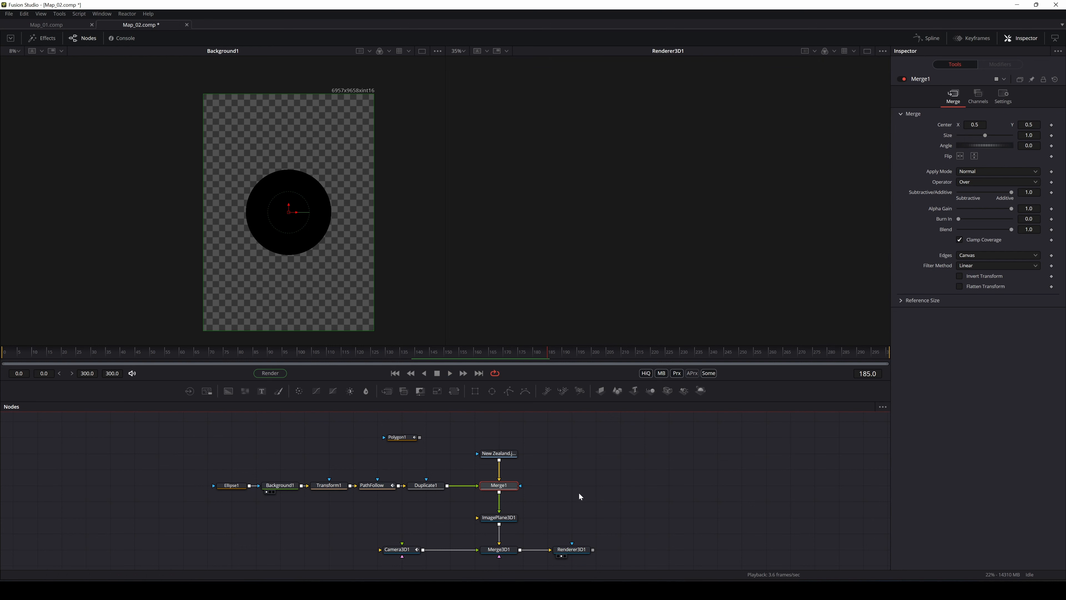
pyautogui.moveTo(550, 349); pyautogui.dragTo(623, 361)
pyautogui.moveTo(623, 361); pyautogui.dragTo(468, 354)
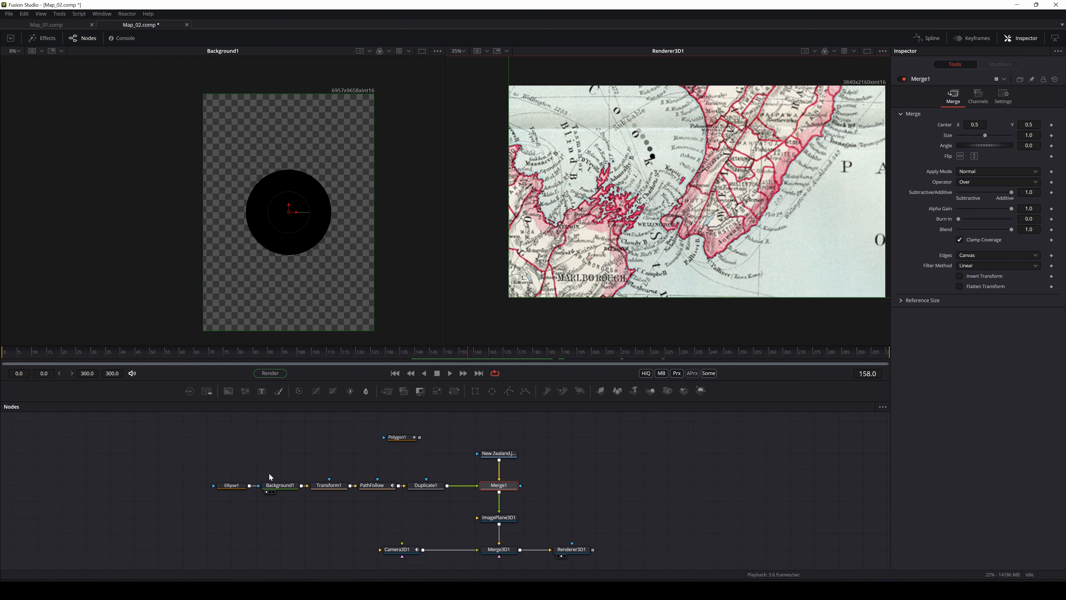
# Step: Change the dot's Background1 solid color to bright red and save Map_02.comp
pyautogui.click(275, 485)
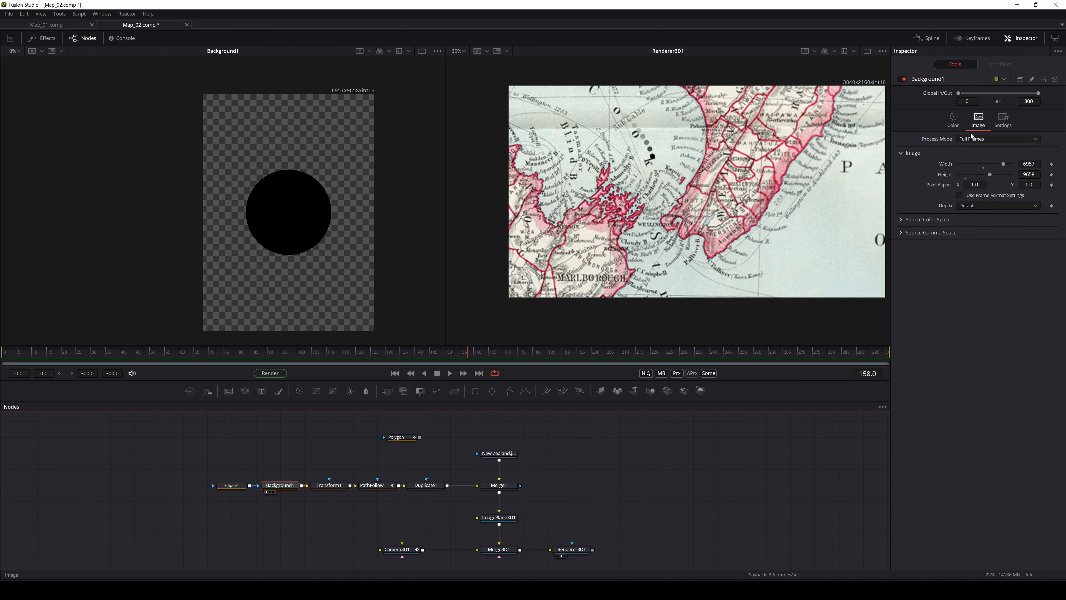
pyautogui.click(953, 119)
pyautogui.click(978, 163)
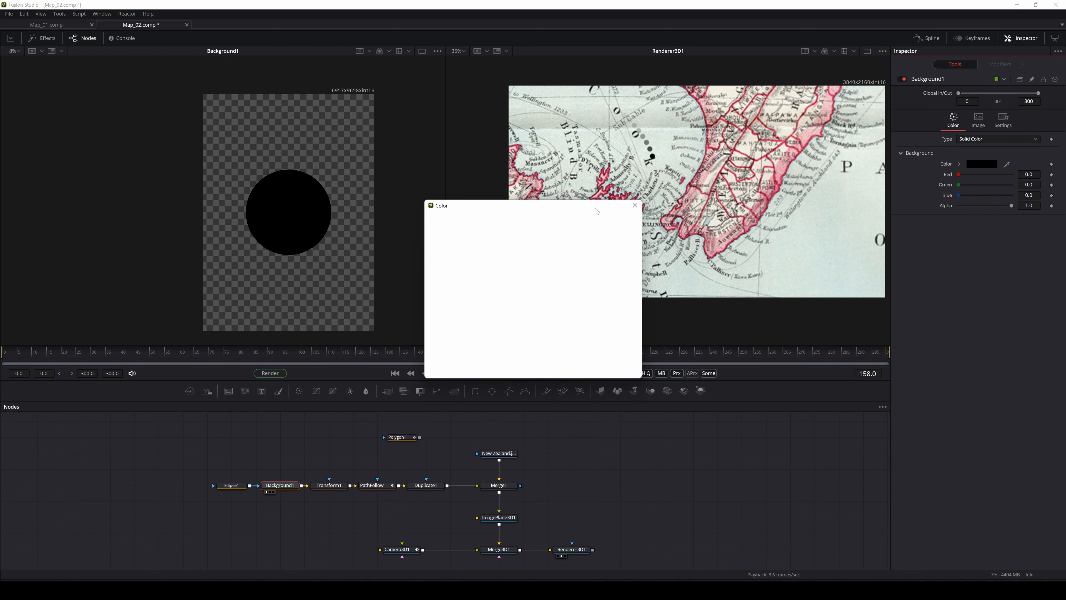
pyautogui.moveTo(530, 244); pyautogui.dragTo(526, 230)
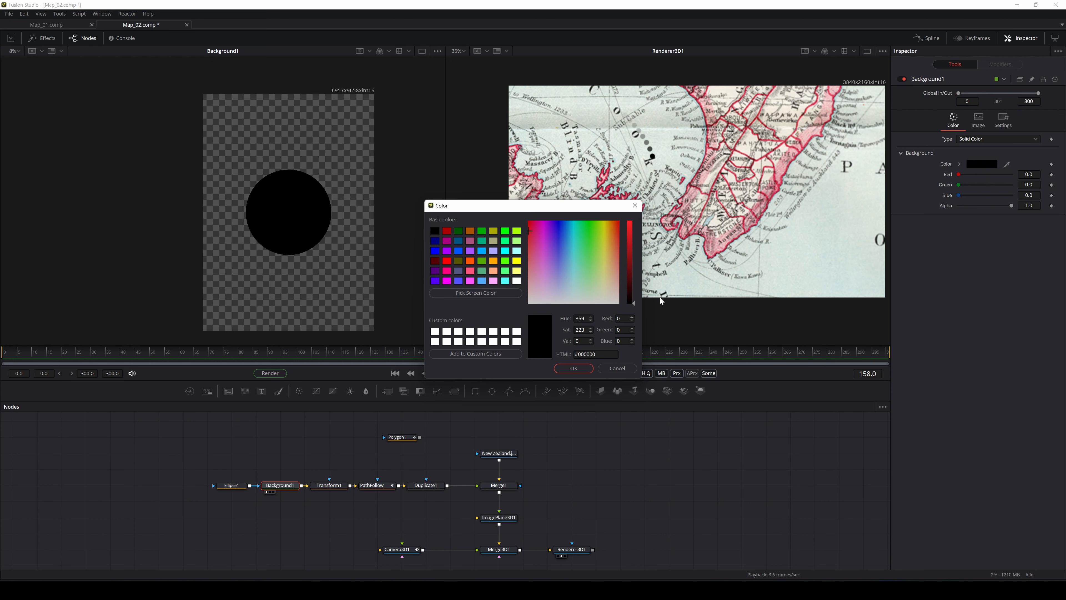
pyautogui.click(630, 270)
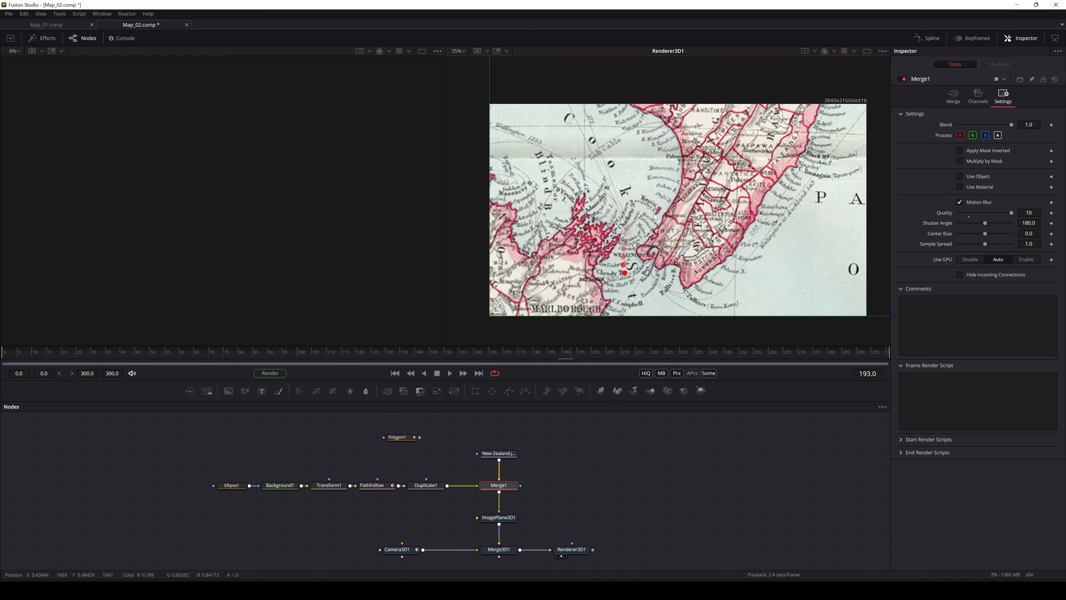
pyautogui.hotkey('ctrl', 's')
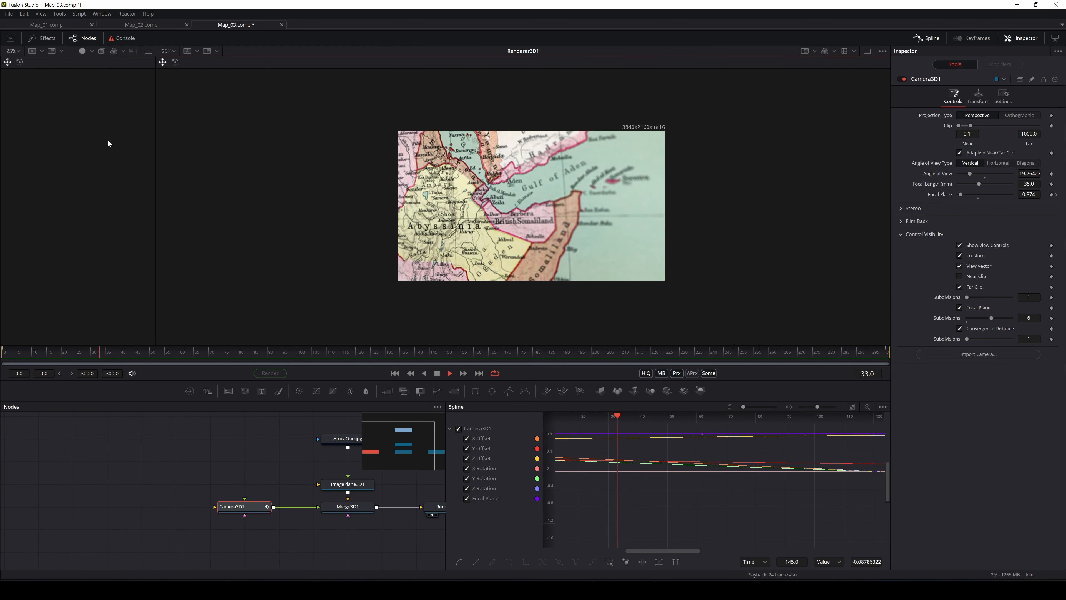
# Step: Switch to Map_03.comp, recenter its node graph and widen the first viewer to about the width of the Renderer3D1 view
pyautogui.moveTo(251, 456); pyautogui.dragTo(119, 467)
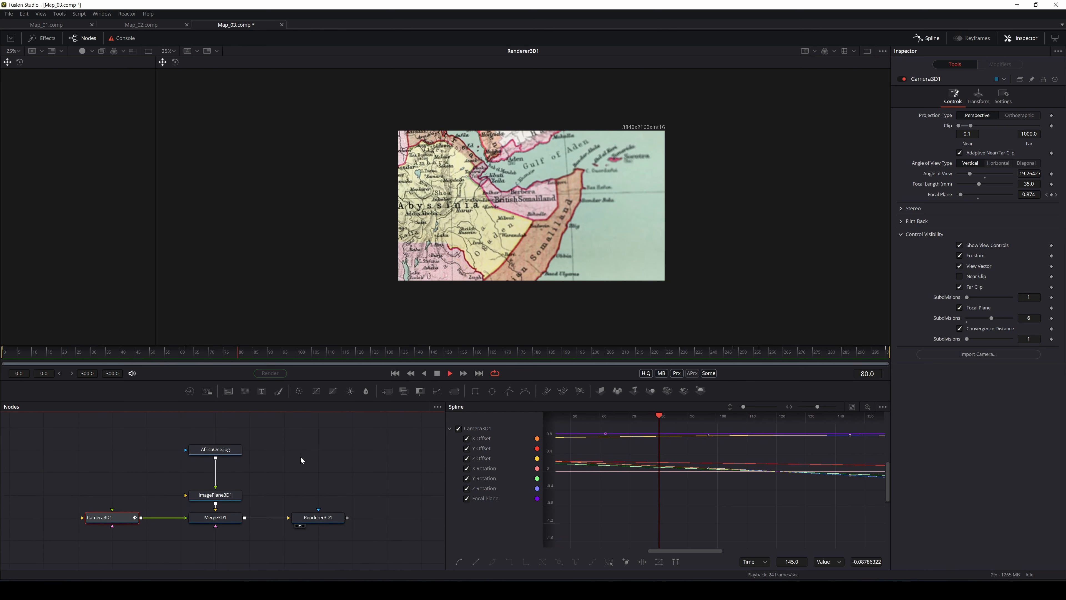
pyautogui.moveTo(300, 497); pyautogui.dragTo(333, 490)
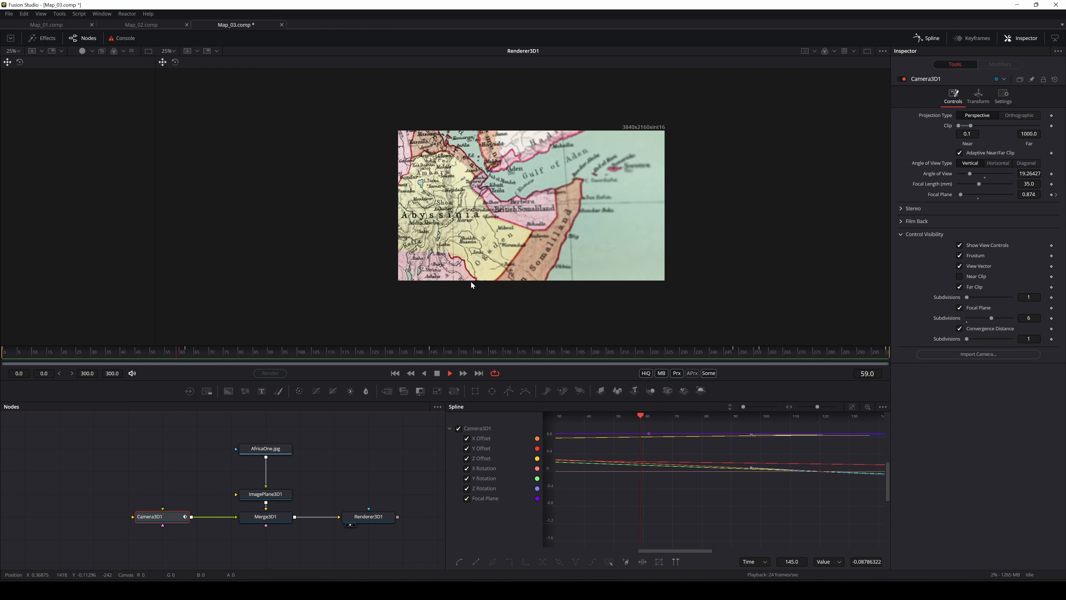
pyautogui.moveTo(156, 224); pyautogui.dragTo(493, 224)
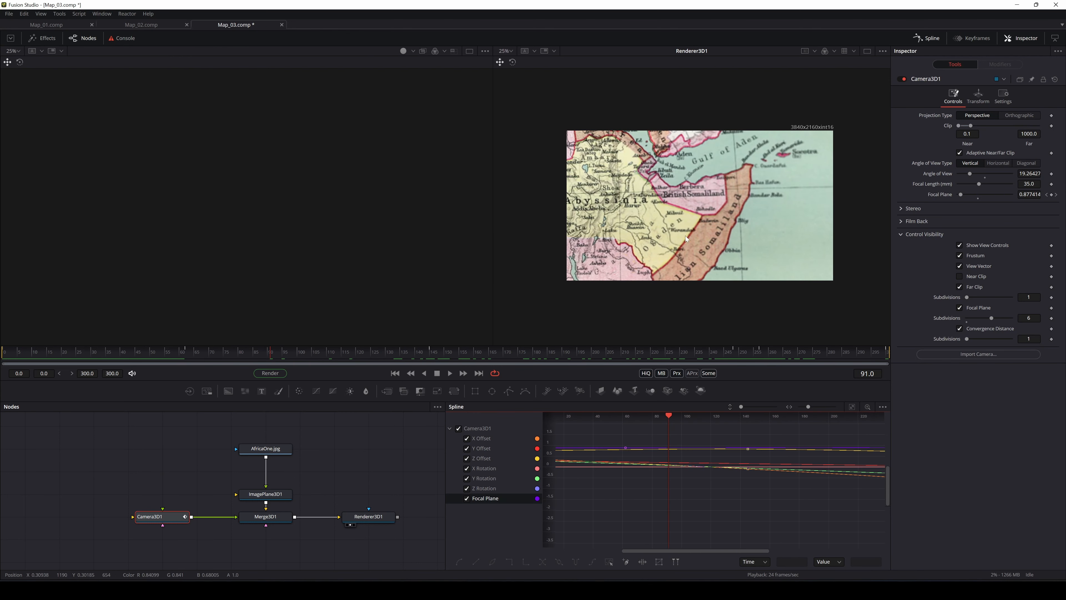
pyautogui.moveTo(630, 219); pyautogui.dragTo(626, 222)
pyautogui.click(345, 497)
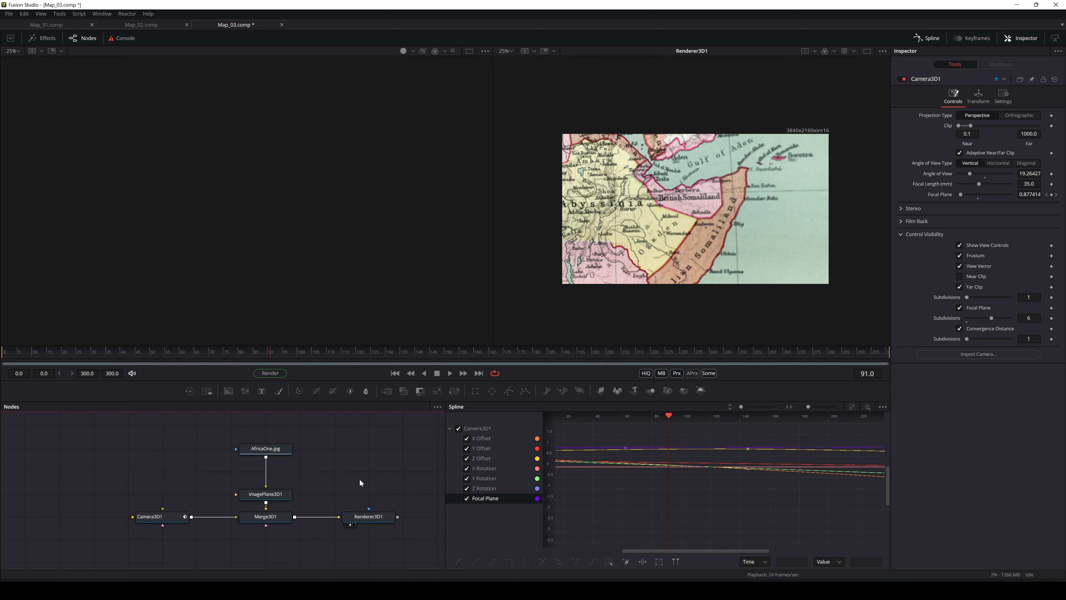
# Step: Show AfricaOne.jpg in the second viewer and examine the map around British East Africa
pyautogui.moveTo(353, 493); pyautogui.dragTo(298, 473)
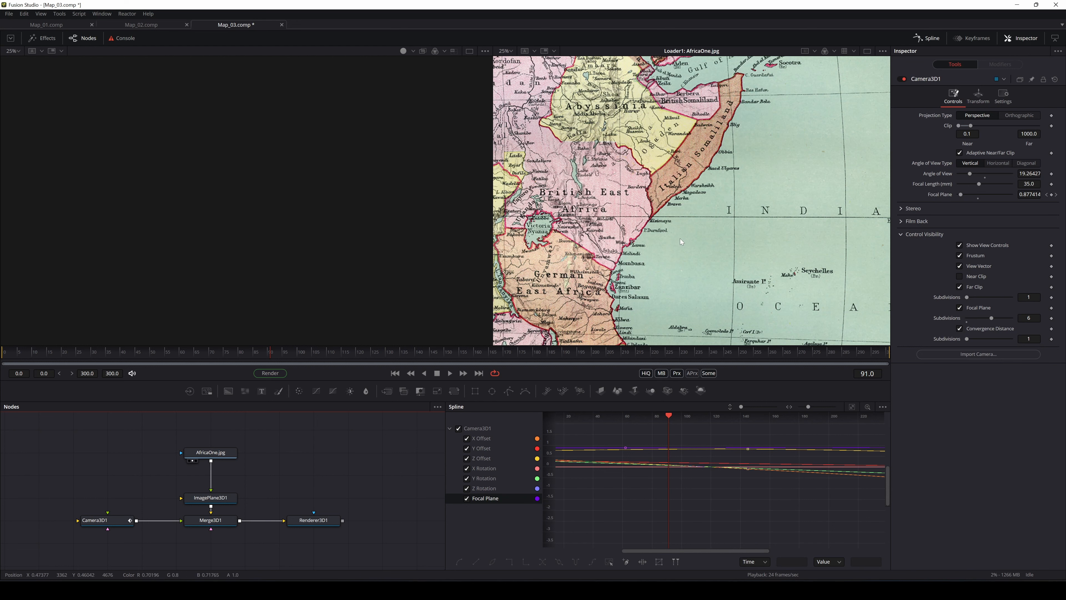
pyautogui.scroll(-3, 682, 237)
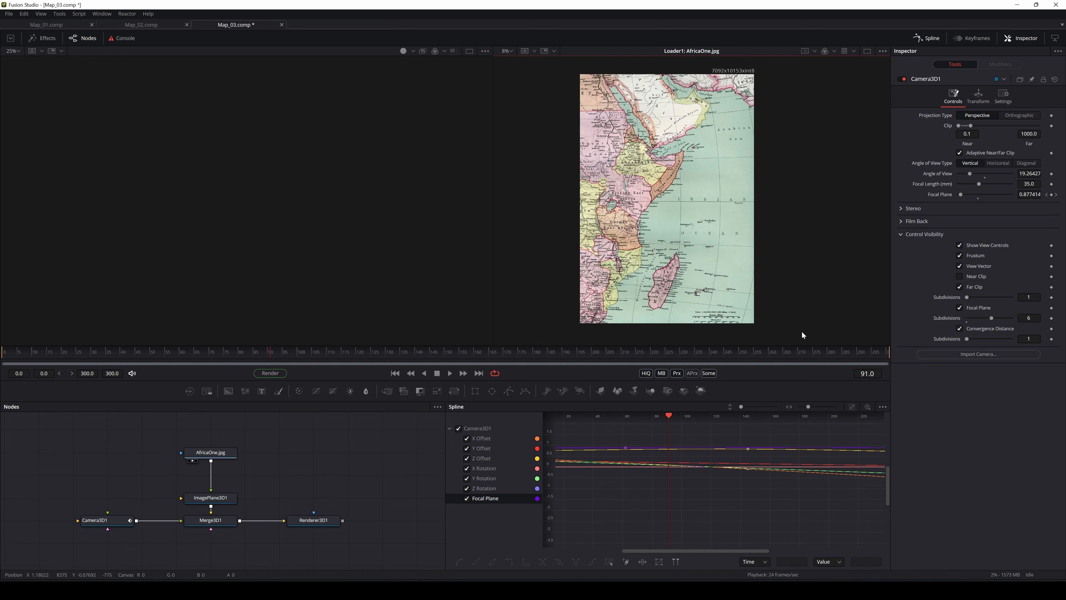
pyautogui.scroll(2, 659, 231)
pyautogui.moveTo(633, 219); pyautogui.dragTo(691, 250)
pyautogui.scroll(1, 662, 243)
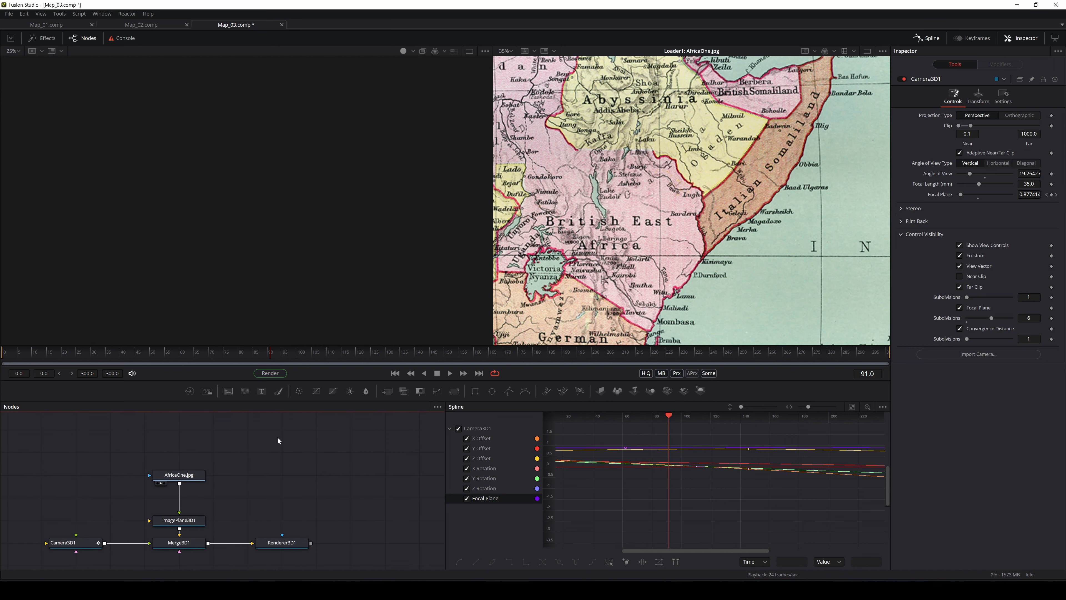
# Step: Paste the SmallLake, Lake and Main masks with their blue Background2_1 into Map_03.comp, and show Background2_1 in the first viewer
pyautogui.hotkey('ctrl', 'v')
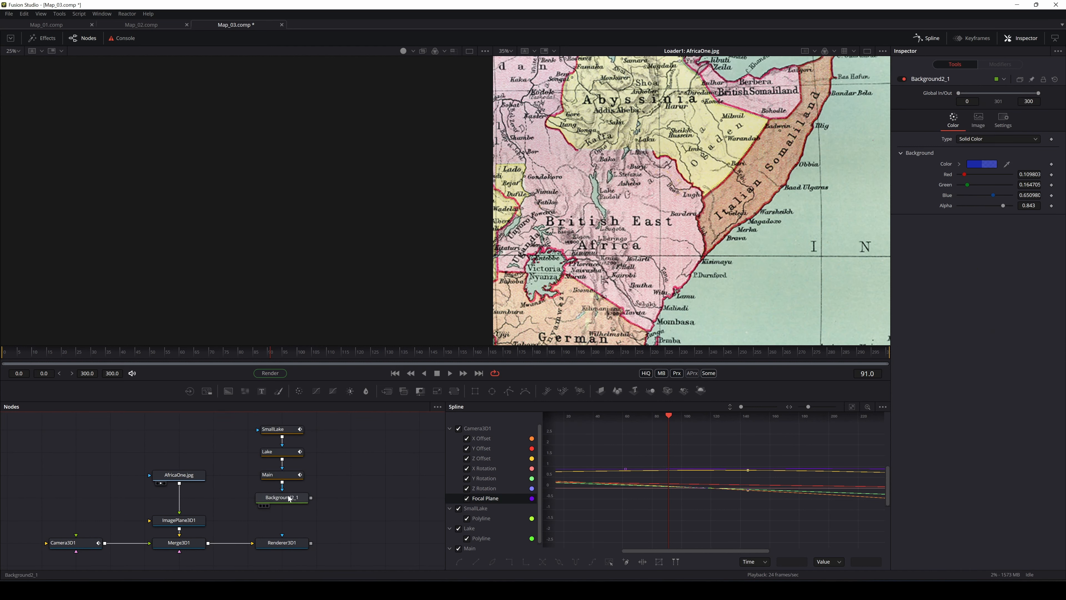
pyautogui.moveTo(282, 498); pyautogui.dragTo(277, 235)
pyautogui.scroll(-6, 212, 178)
pyautogui.moveTo(688, 122); pyautogui.dragTo(706, 327)
pyautogui.moveTo(773, 76); pyautogui.dragTo(656, 207)
pyautogui.scroll(-3, 656, 206)
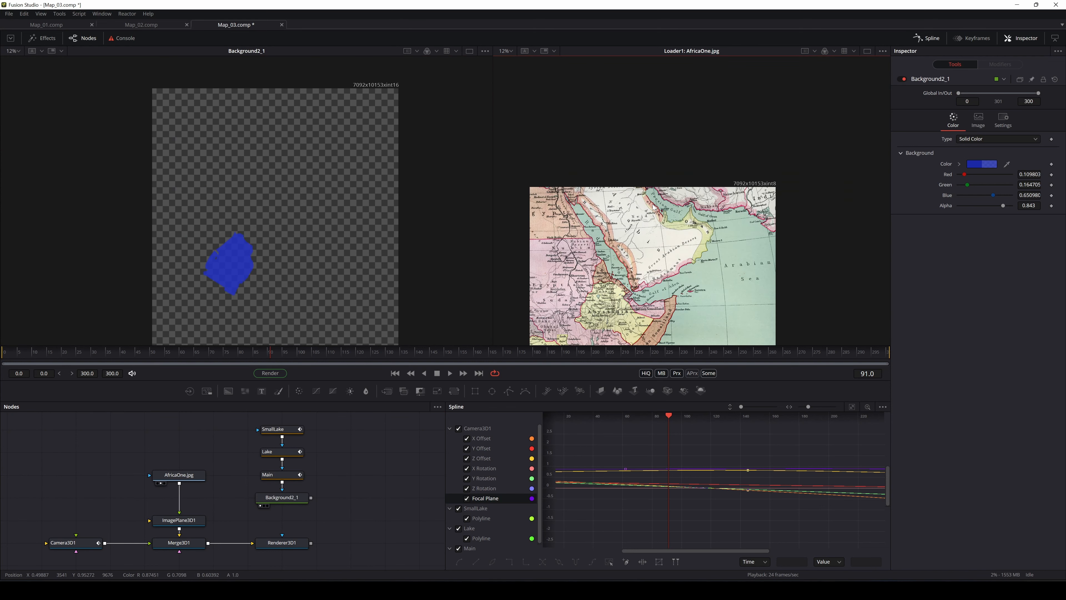
pyautogui.scroll(3, 653, 205)
pyautogui.moveTo(624, 248); pyautogui.dragTo(592, 161)
pyautogui.scroll(-2, 584, 164)
pyautogui.moveTo(338, 489); pyautogui.dragTo(349, 491)
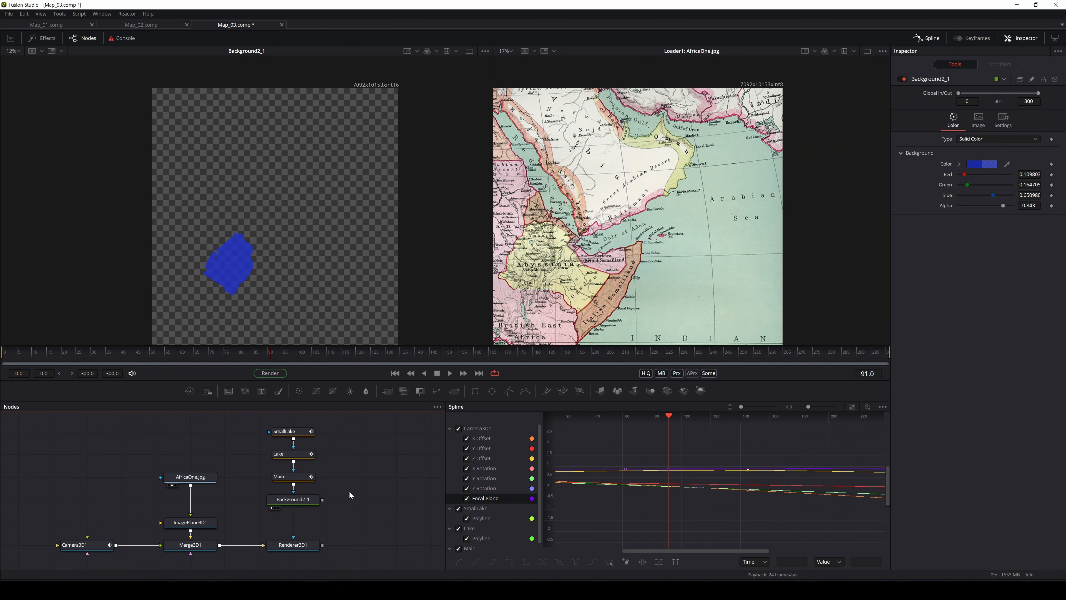
# Step: Rearrange the node graph, placing the pasted mask chain above and the AfricaOne.jpg loader well away from ImagePlane3D1 to leave room between them
pyautogui.moveTo(346, 437); pyautogui.dragTo(115, 485)
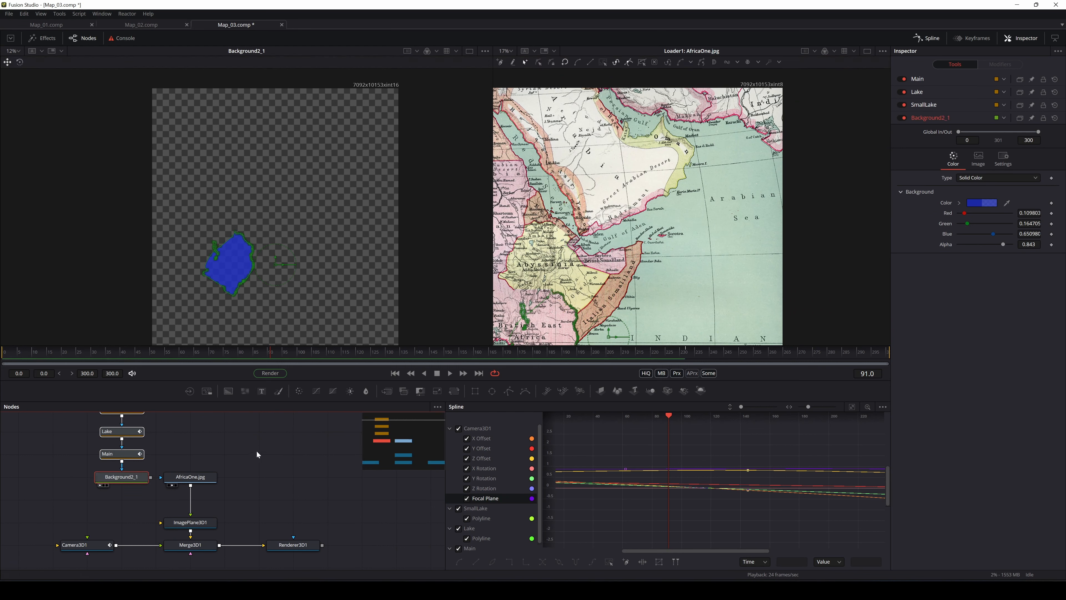
pyautogui.moveTo(247, 461); pyautogui.dragTo(337, 451)
pyautogui.scroll(-3, 264, 447)
pyautogui.moveTo(259, 448); pyautogui.dragTo(207, 457)
pyautogui.moveTo(269, 480); pyautogui.dragTo(101, 480)
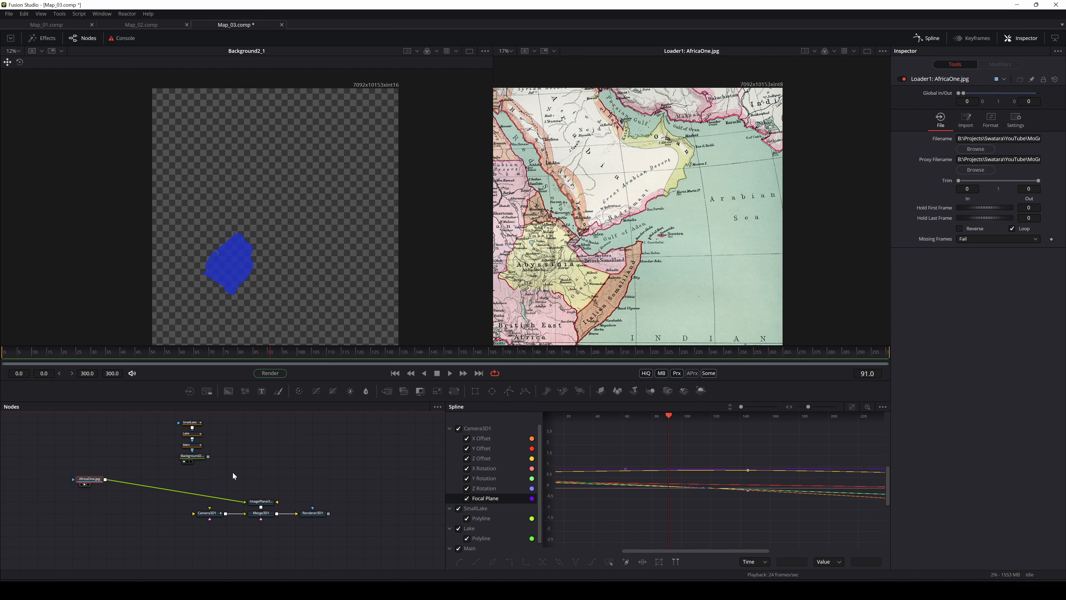
# Step: Insert a Merge between AfricaOne.jpg and ImagePlane3D1, connect Background2_1 as its foreground, and show the merge in the first viewer
pyautogui.moveTo(390, 393); pyautogui.dragTo(192, 480)
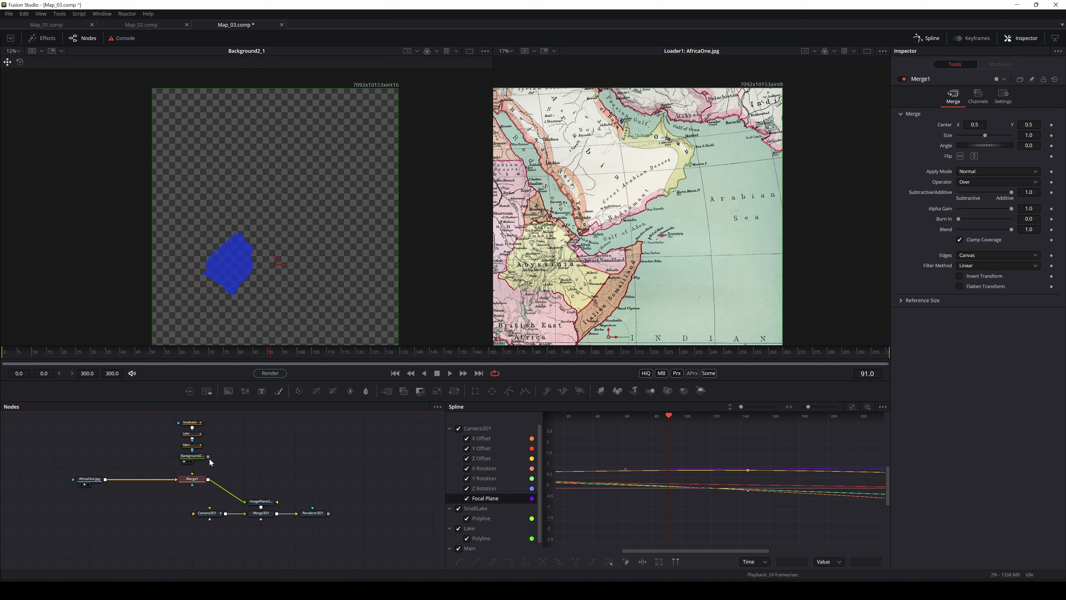
pyautogui.moveTo(208, 457); pyautogui.dragTo(267, 258)
pyautogui.scroll(8, 272, 260)
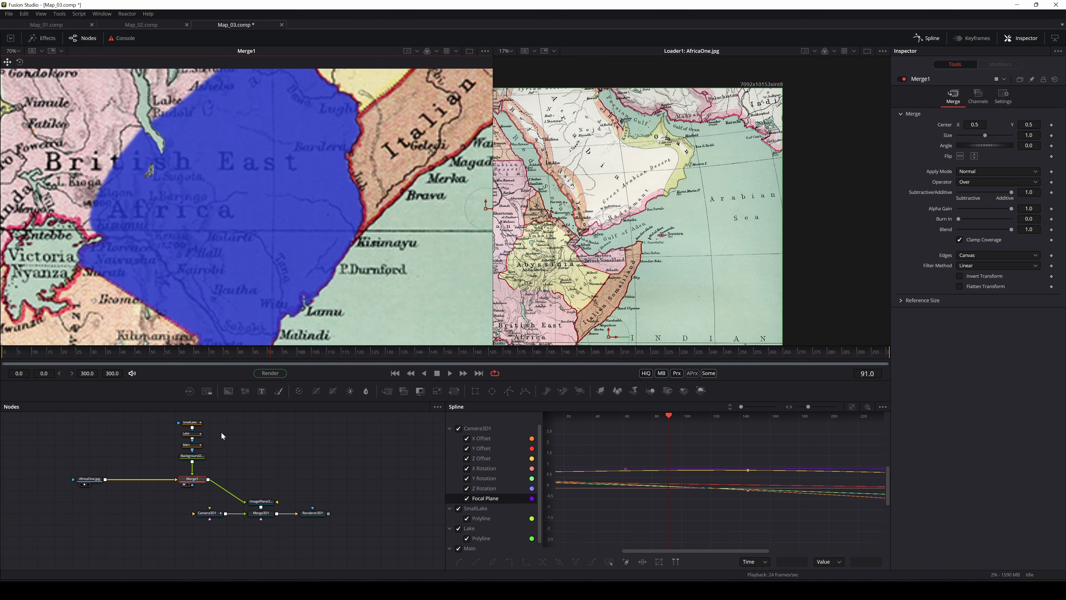
pyautogui.scroll(1, 253, 269)
pyautogui.scroll(-1, 252, 269)
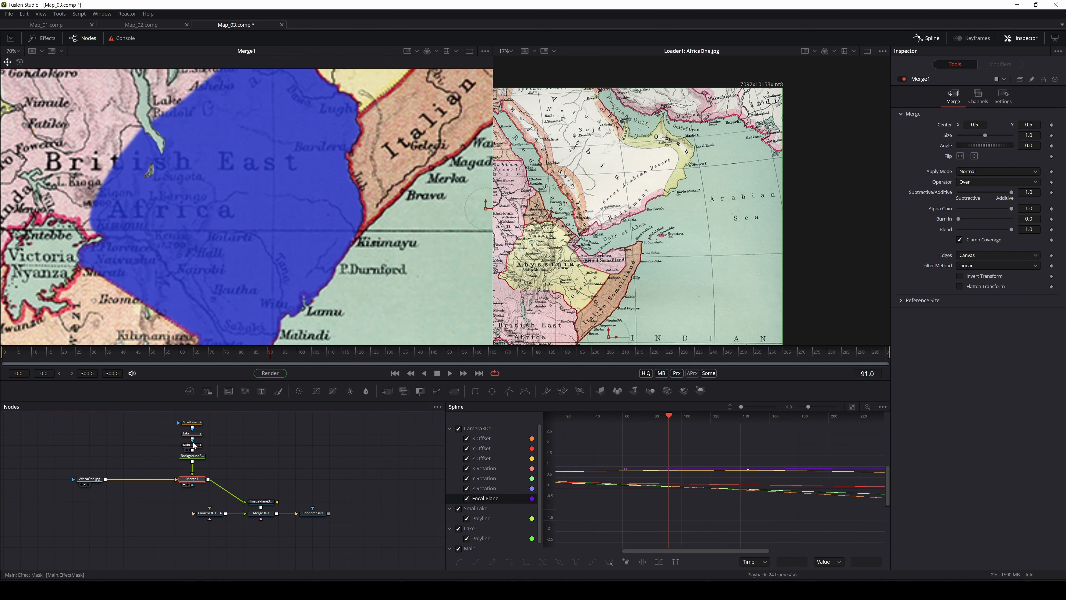
# Step: View the SmallLake, Lake and Main masks one after another in the first viewer
pyautogui.click(198, 423)
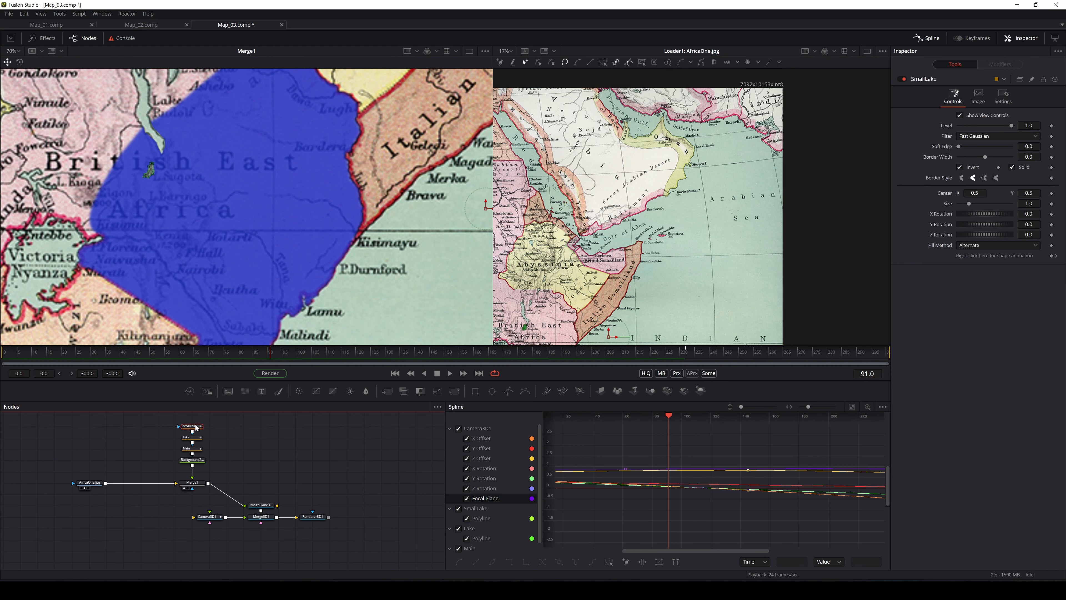
pyautogui.press('1')
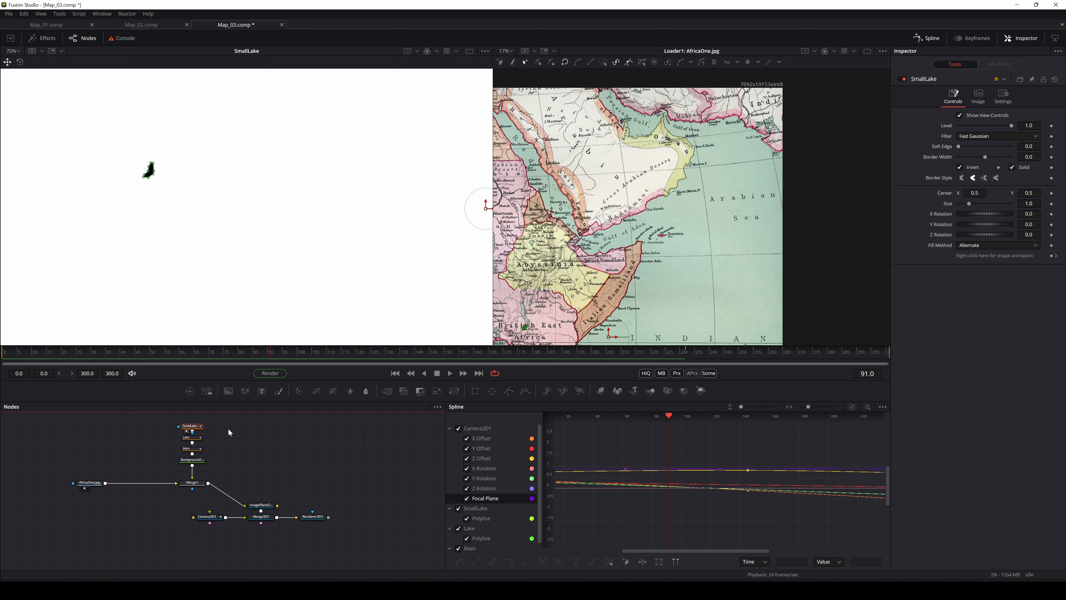
pyautogui.click(198, 441)
pyautogui.press('1')
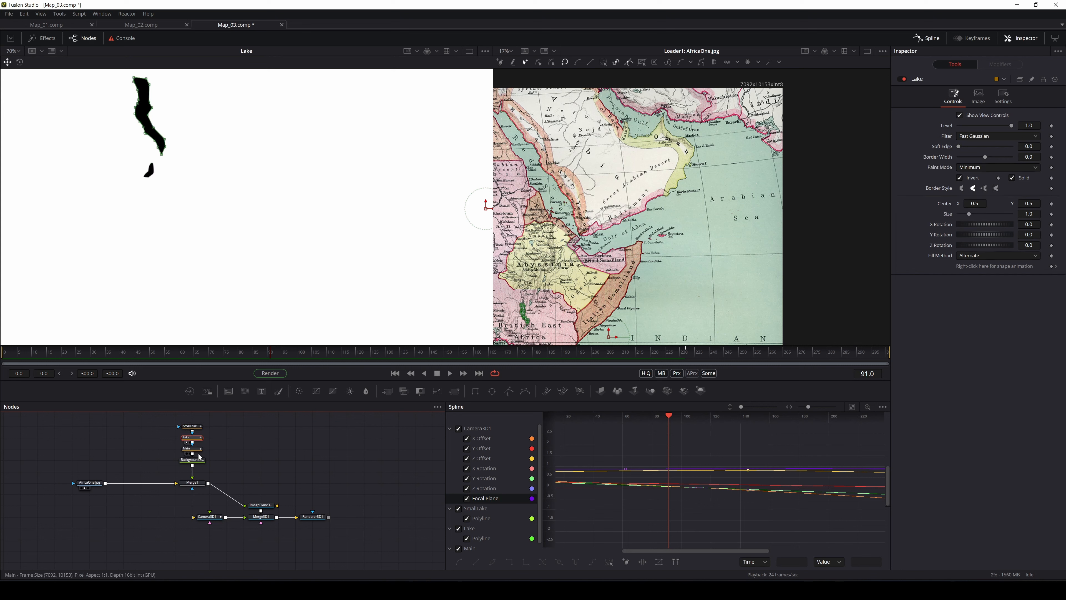
pyautogui.moveTo(197, 449); pyautogui.dragTo(263, 219)
pyautogui.scroll(-3, 226, 267)
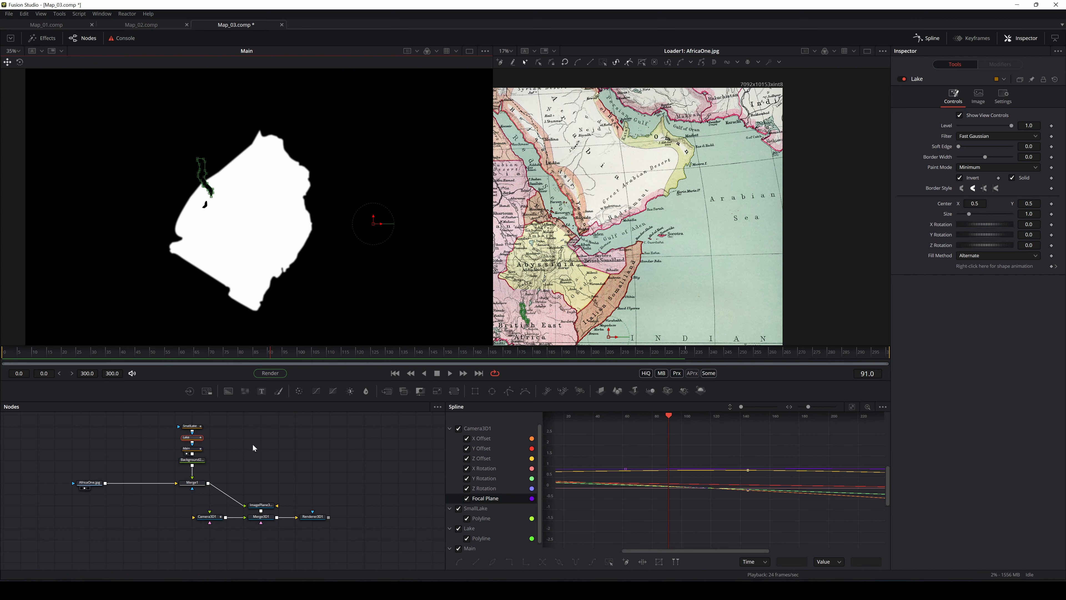
# Step: Examine the outlines and settings of the Main, Lake and SmallLake masks, and return the first viewer to Merge1
pyautogui.click(201, 452)
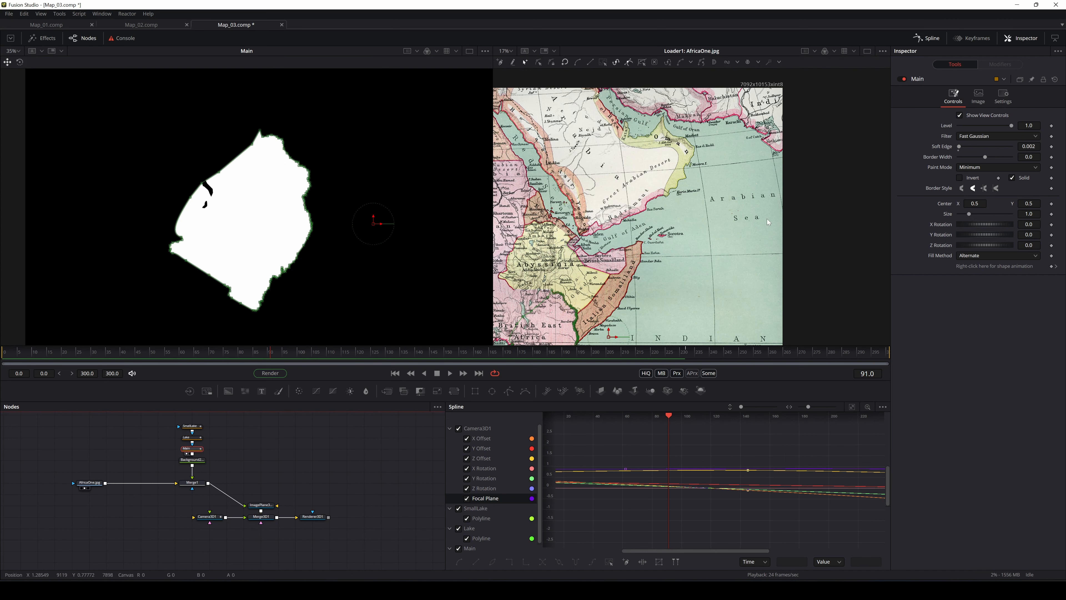
pyautogui.click(193, 437)
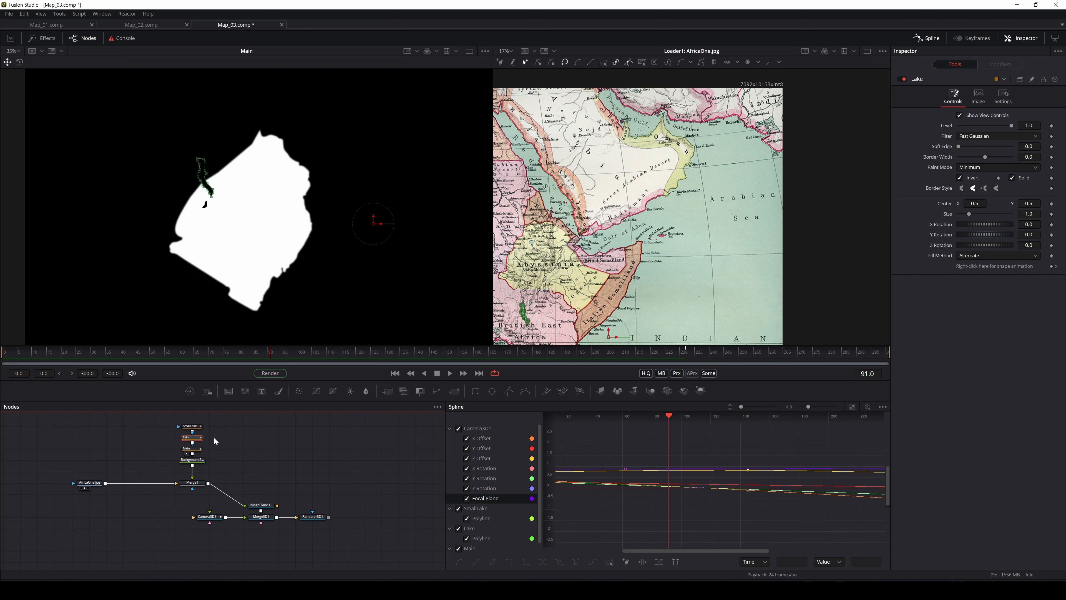
pyautogui.click(191, 426)
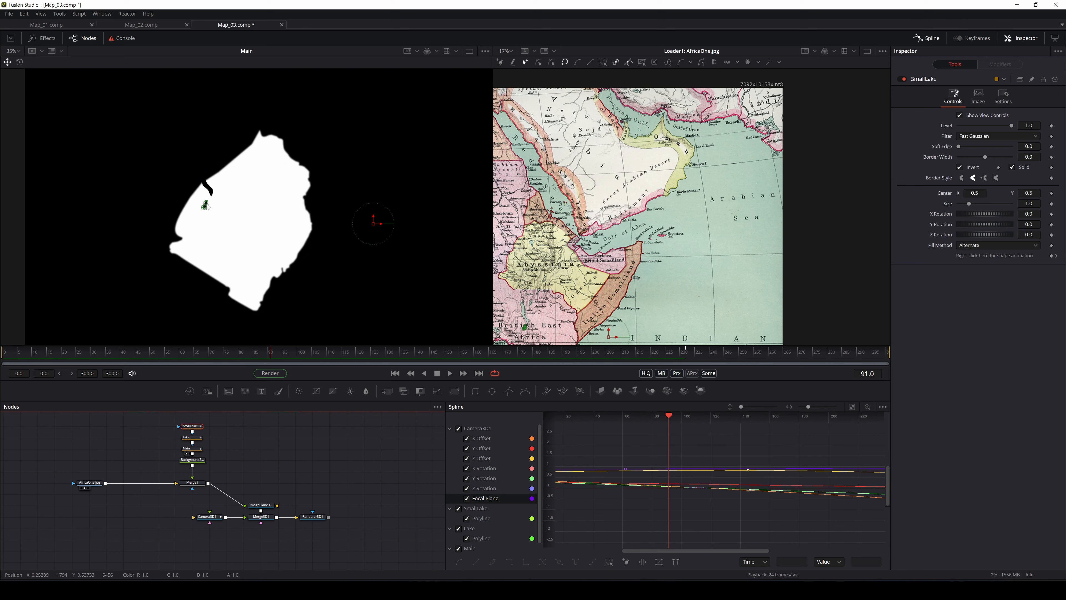
pyautogui.click(278, 467)
pyautogui.moveTo(188, 491); pyautogui.dragTo(190, 273)
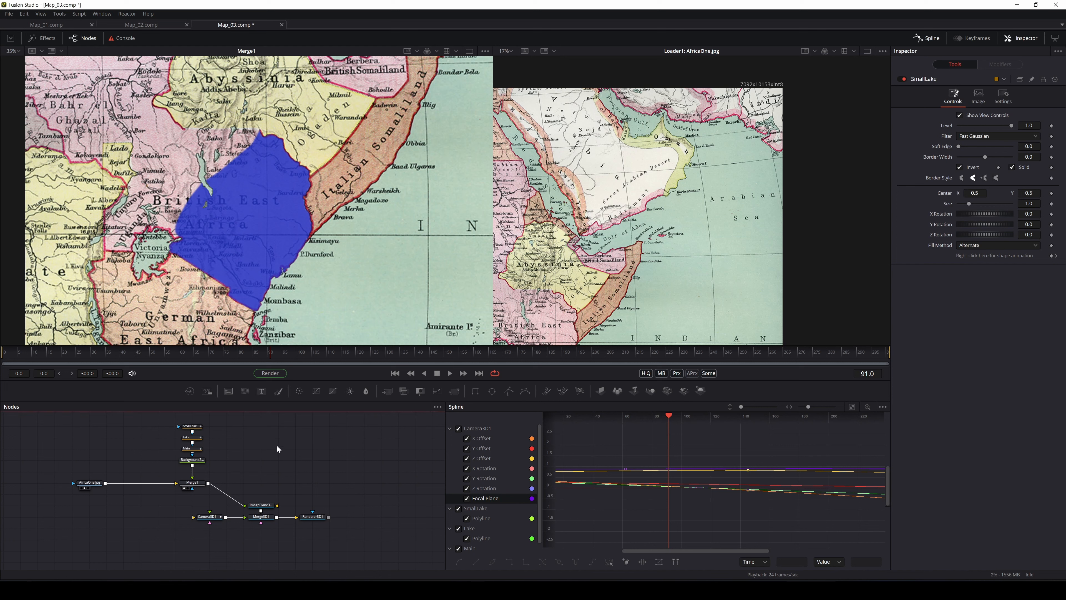
# Step: Paste Polygon2 with its red Background2 and place the pair beside the blue mask chain, above ImagePlane3D1
pyautogui.hotkey('ctrl', 'v')
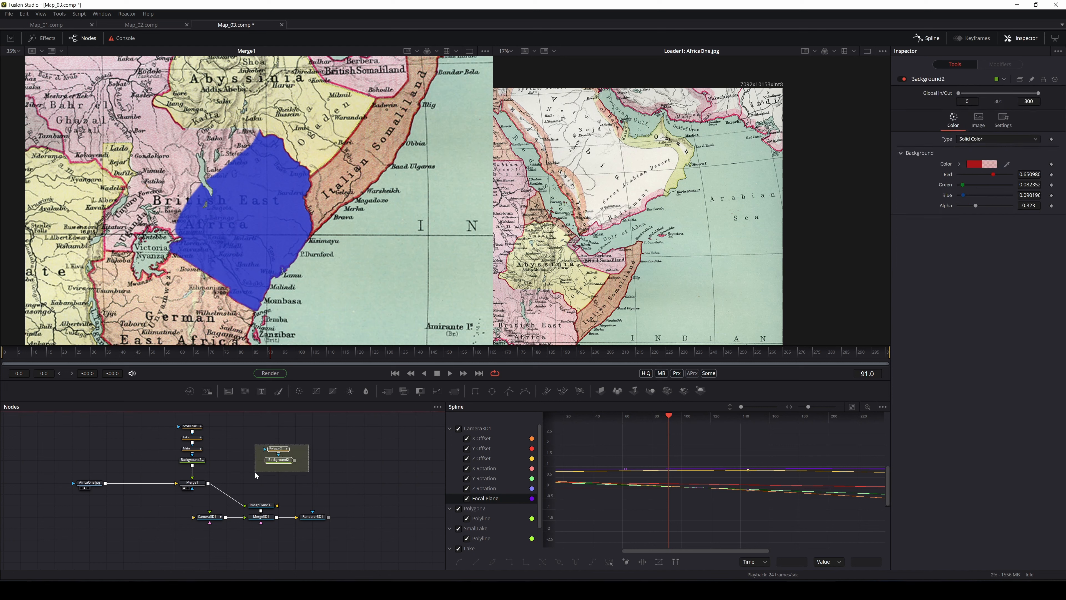
pyautogui.moveTo(255, 471); pyautogui.dragTo(268, 445)
pyautogui.click(284, 456)
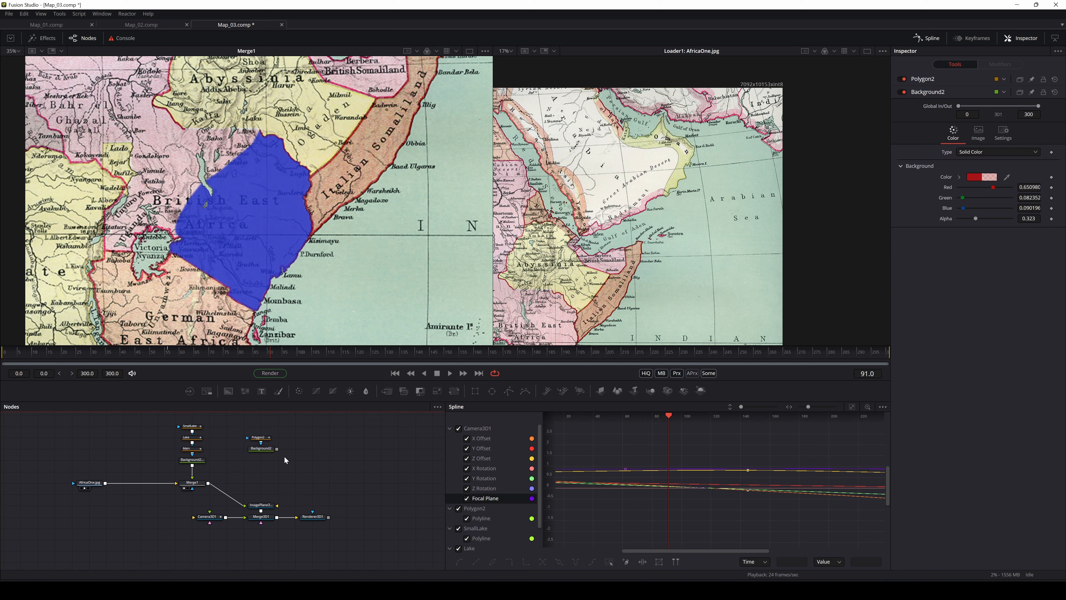
# Step: Insert a Merge between Merge1 and ImagePlane3D1, connect the red Background2 as its foreground, and show it in the first viewer
pyautogui.moveTo(387, 391); pyautogui.dragTo(330, 433)
pyautogui.moveTo(263, 481); pyautogui.dragTo(251, 506)
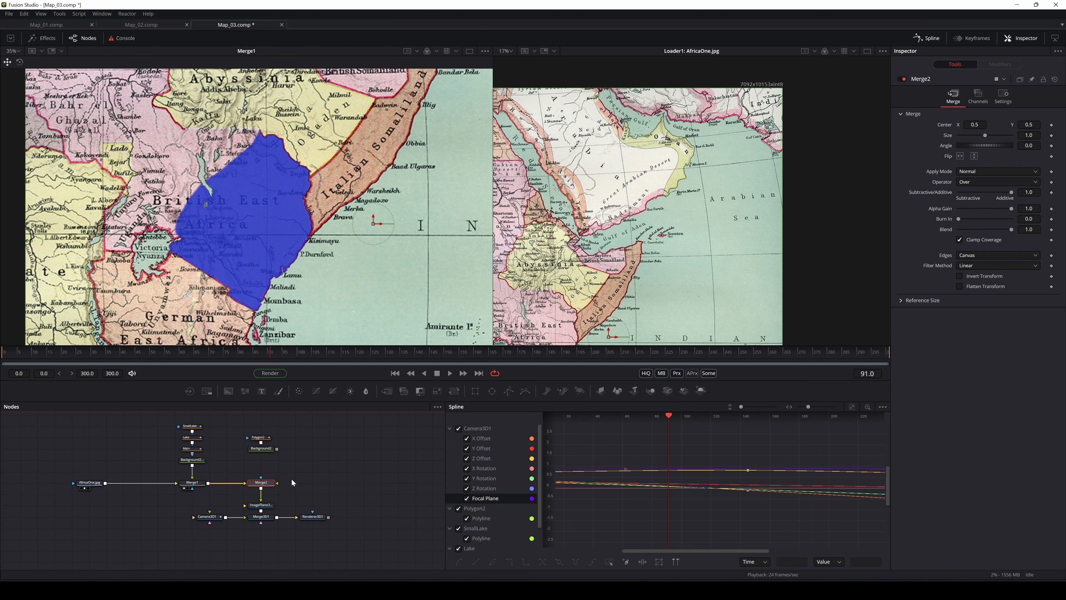
pyautogui.moveTo(277, 449); pyautogui.dragTo(275, 484)
pyautogui.click(254, 488)
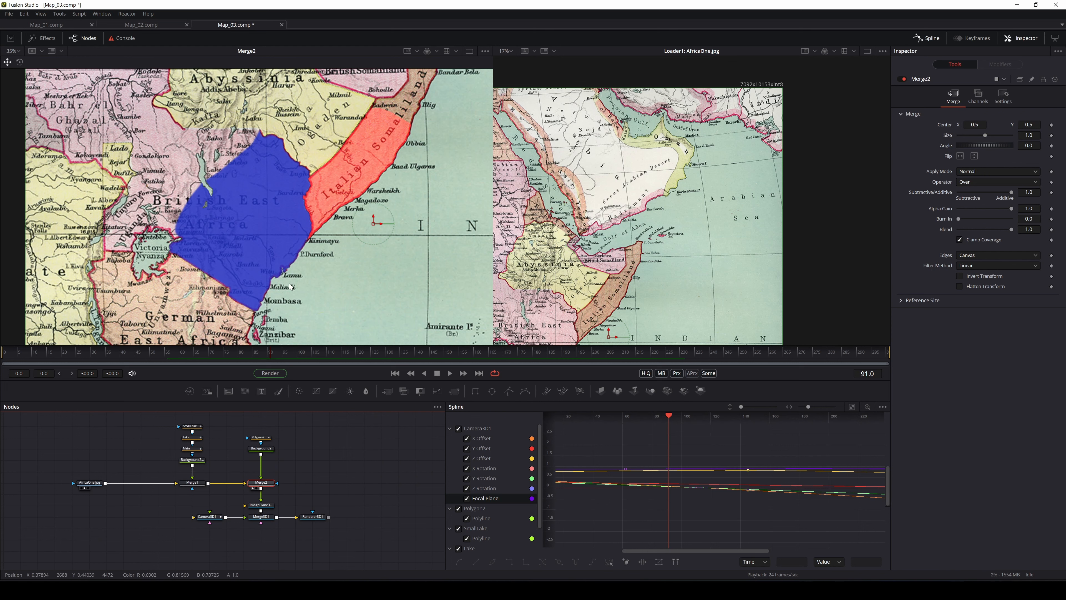
pyautogui.scroll(4, 359, 219)
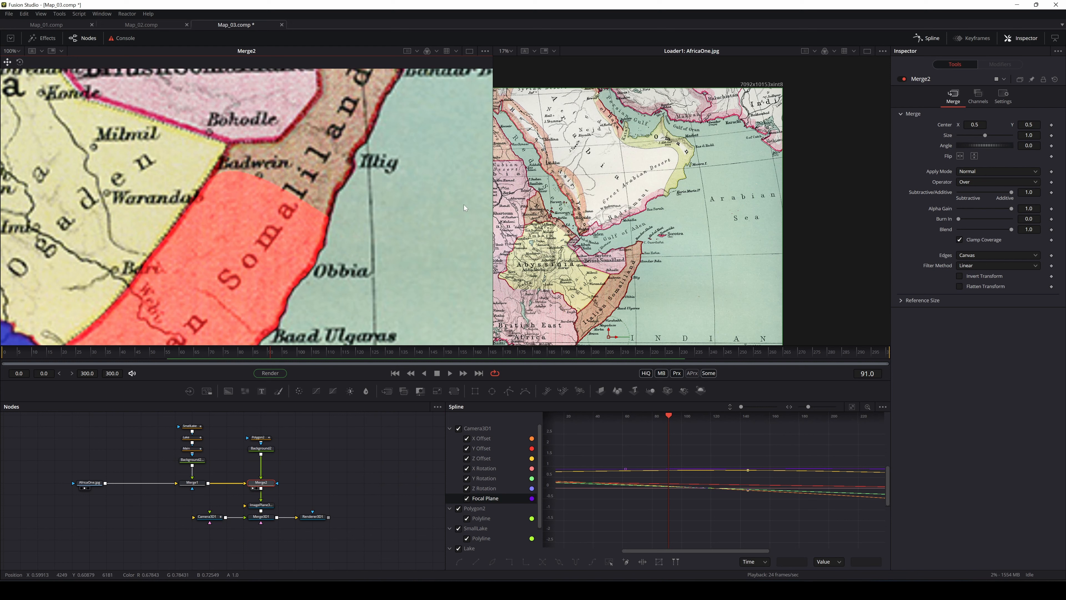
pyautogui.scroll(-4, 246, 200)
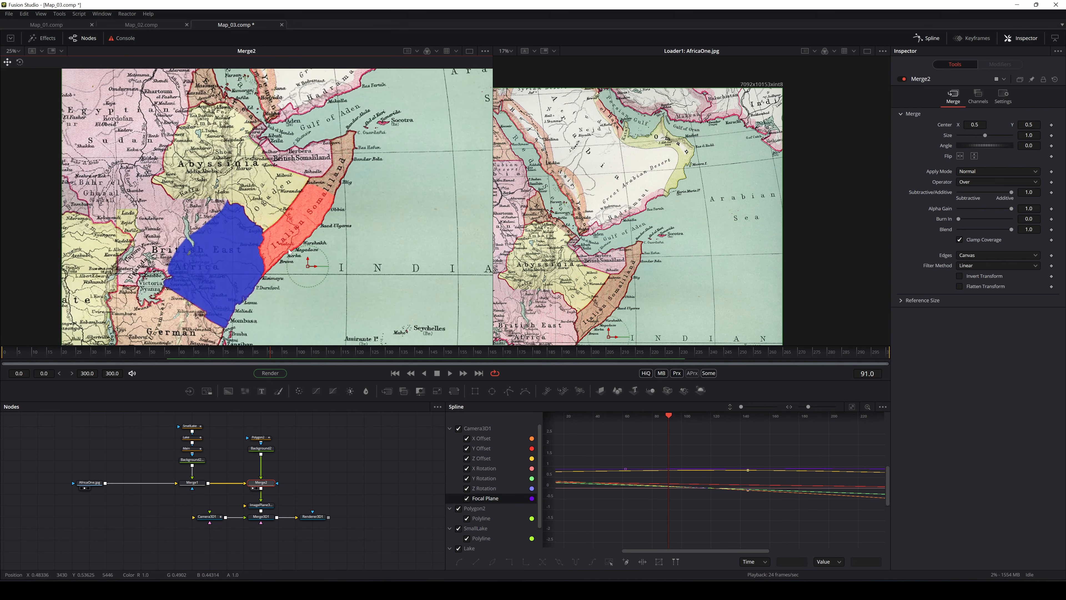
pyautogui.scroll(4, 304, 203)
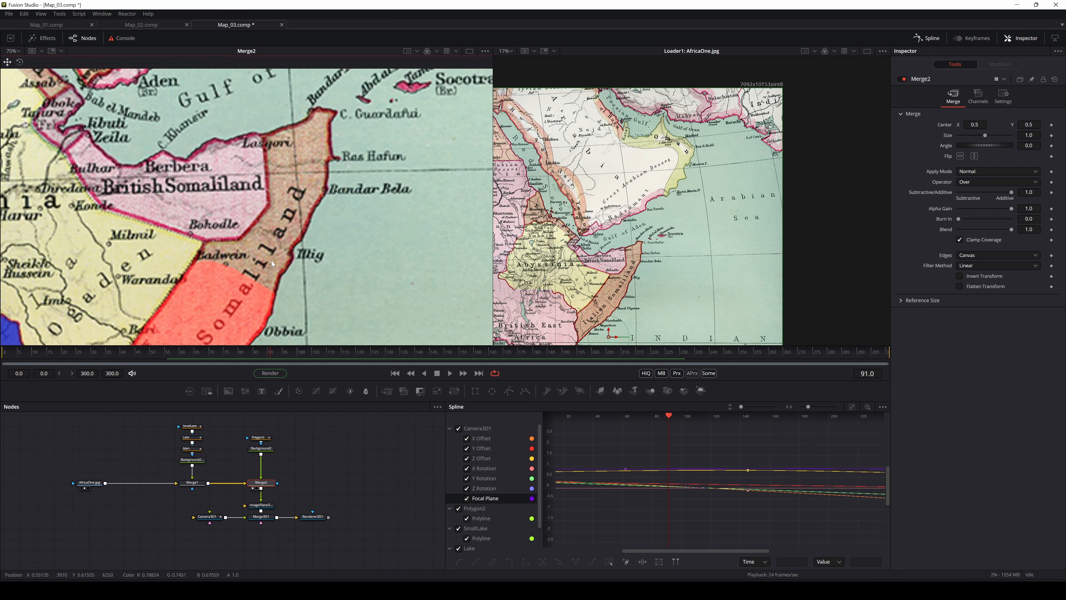
pyautogui.scroll(-4, 271, 223)
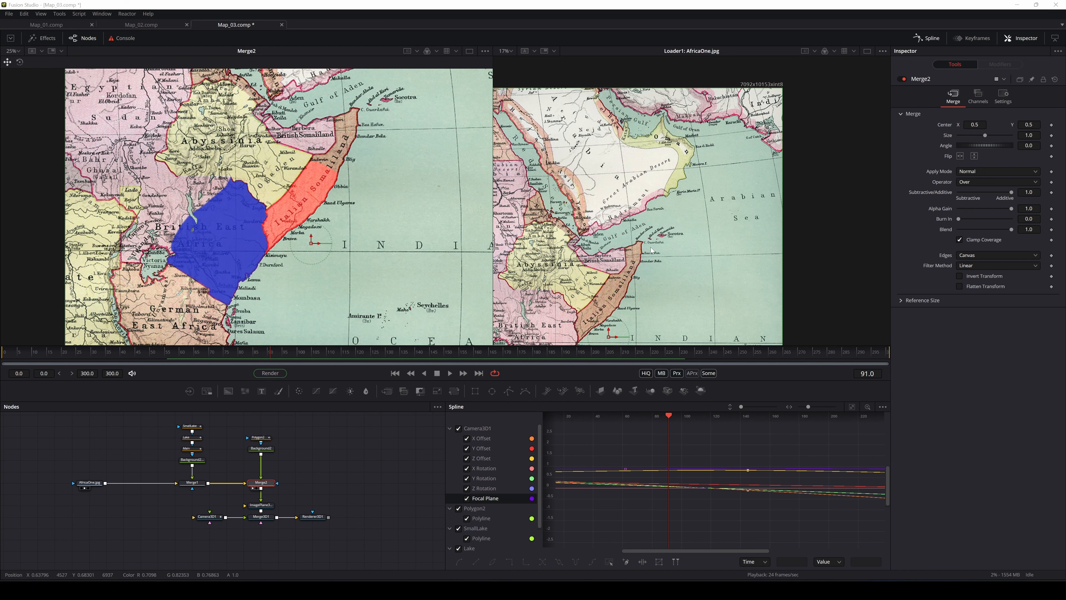
# Step: Show Renderer3D1 in the second viewer and check the coloured regions at frame 54 and on to frame 117
pyautogui.scroll(-3, 698, 198)
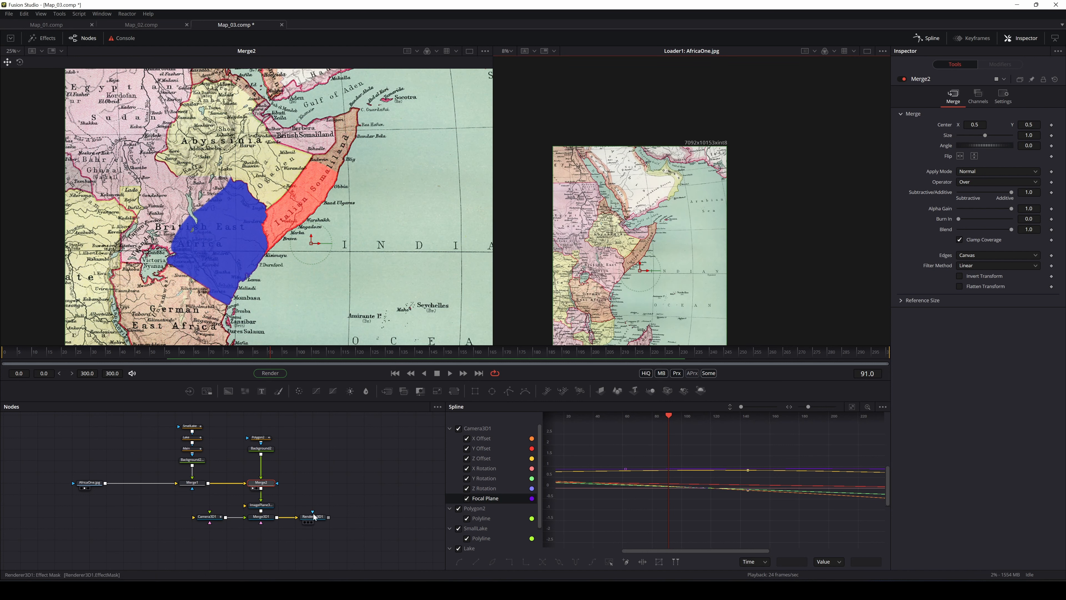
pyautogui.moveTo(313, 516); pyautogui.dragTo(630, 273)
pyautogui.moveTo(345, 453); pyautogui.dragTo(321, 407)
pyautogui.moveTo(200, 567); pyautogui.dragTo(266, 483)
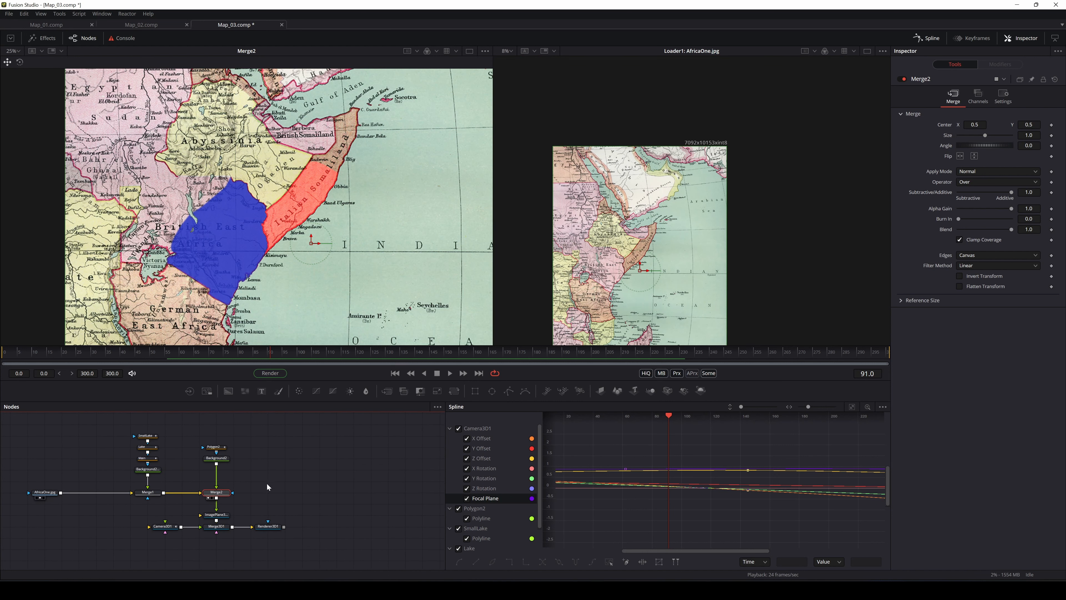
pyautogui.moveTo(268, 527); pyautogui.dragTo(693, 269)
pyautogui.scroll(5, 631, 279)
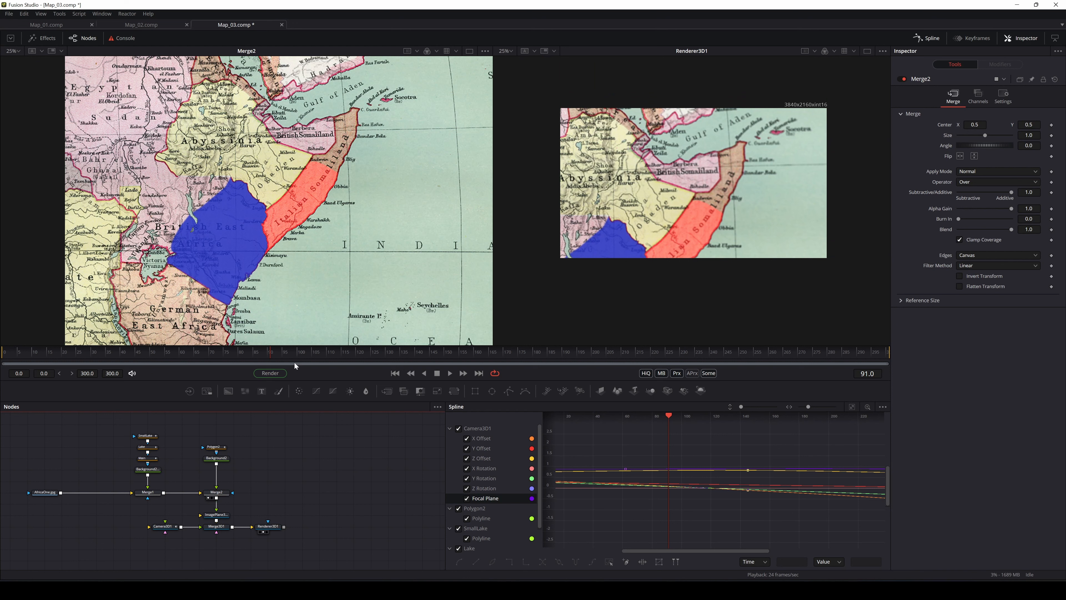
pyautogui.click(161, 358)
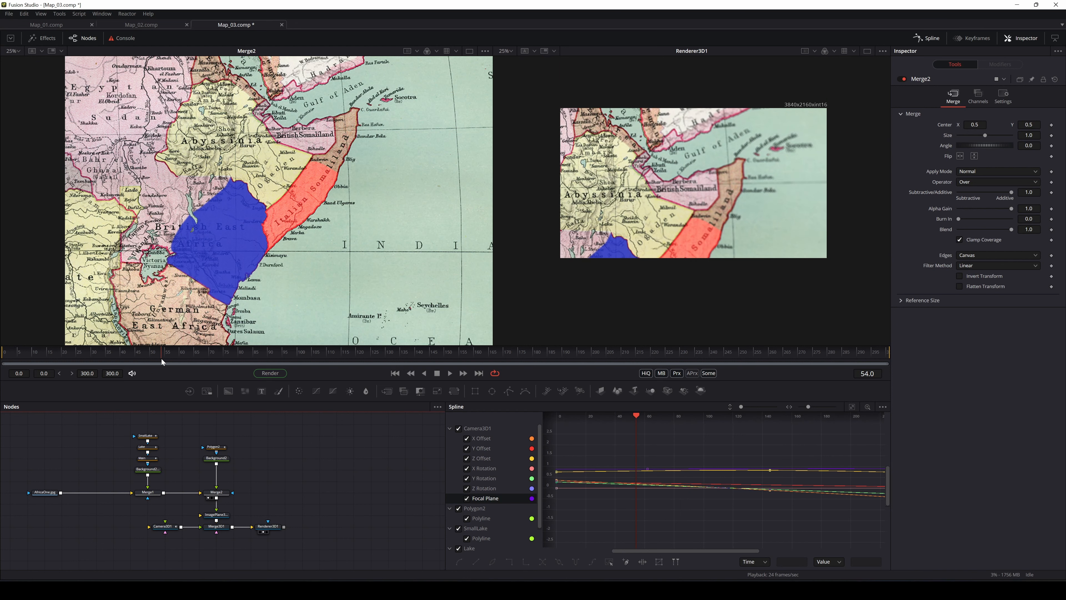
pyautogui.moveTo(164, 359)
pyautogui.mouseDown()
pyautogui.moveTo(296, 349)
pyautogui.moveTo(820, 373)
pyautogui.moveTo(651, 350)
pyautogui.moveTo(285, 368)
pyautogui.moveTo(373, 364)
pyautogui.moveTo(347, 365)
pyautogui.mouseUp()
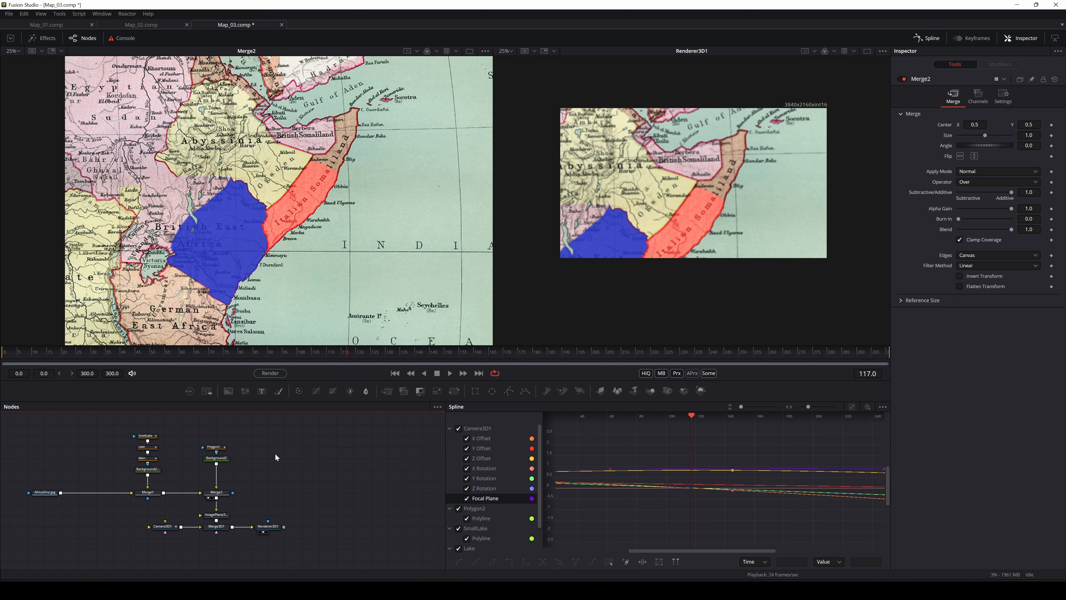
# Step: Add a Soft Glow node and insert it between the red Background2 and Merge2
pyautogui.hotkey('shift', 'space')
pyautogui.write('renderersoft')
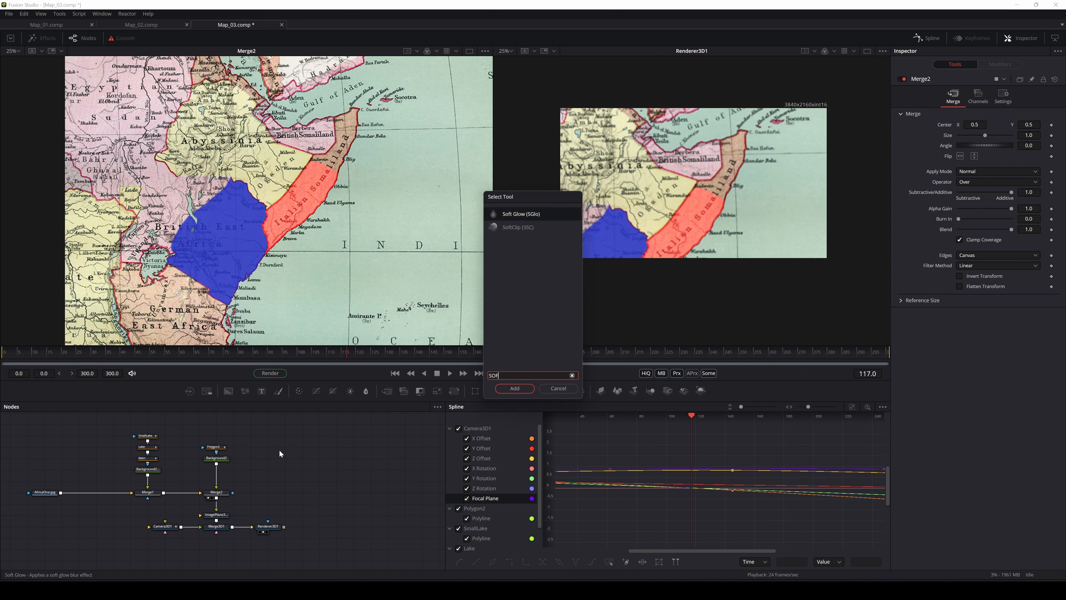
pyautogui.press('Return')
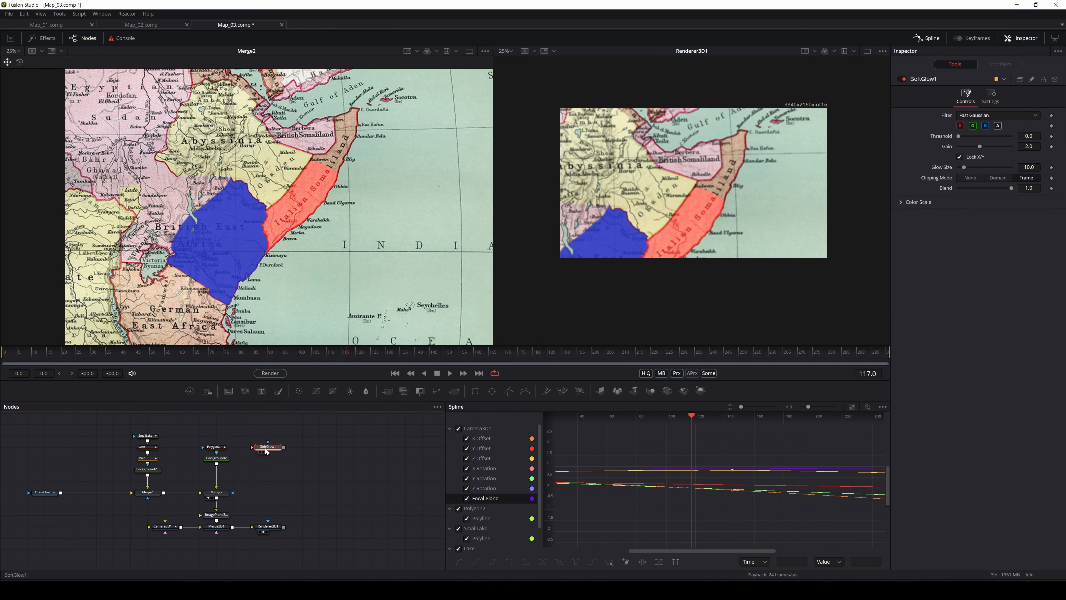
pyautogui.moveTo(265, 447); pyautogui.dragTo(223, 478)
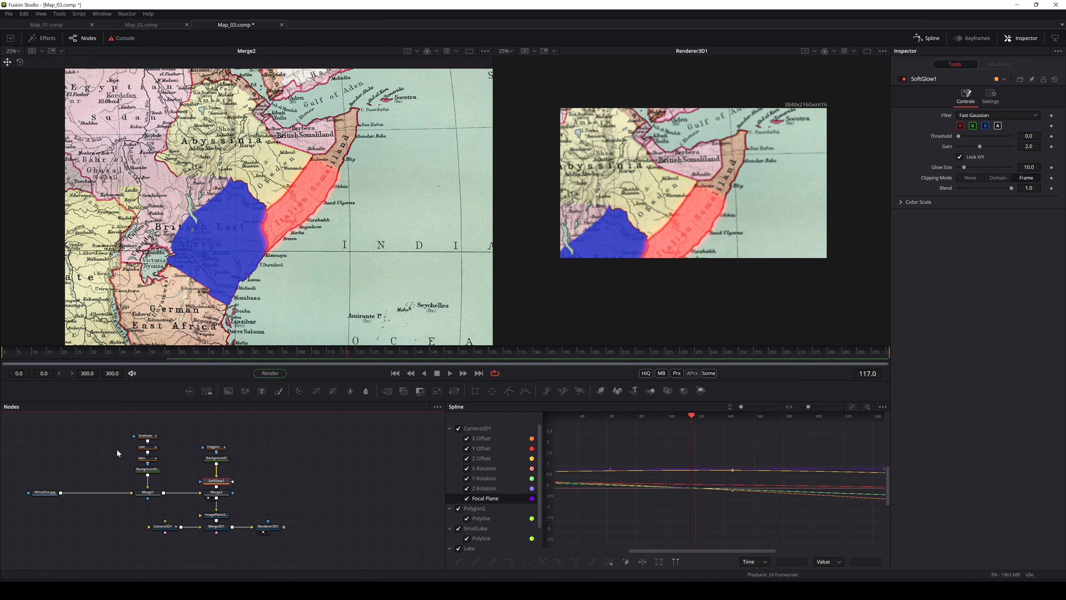
# Step: Set the Blend of Merge1 to 0.0 to hide the blue region
pyautogui.click(148, 491)
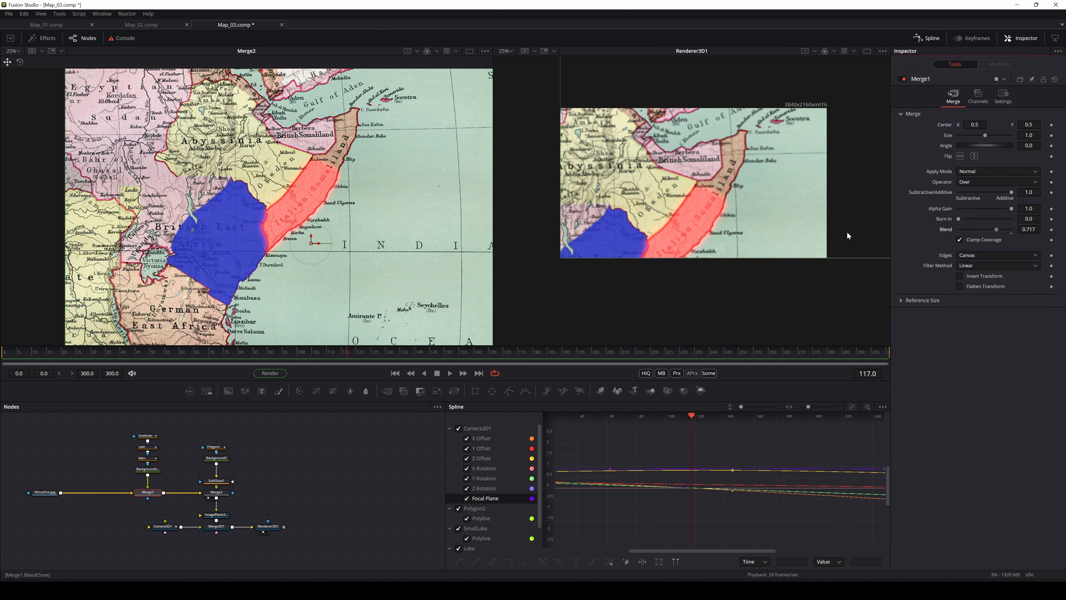
pyautogui.moveTo(848, 232); pyautogui.dragTo(470, 322)
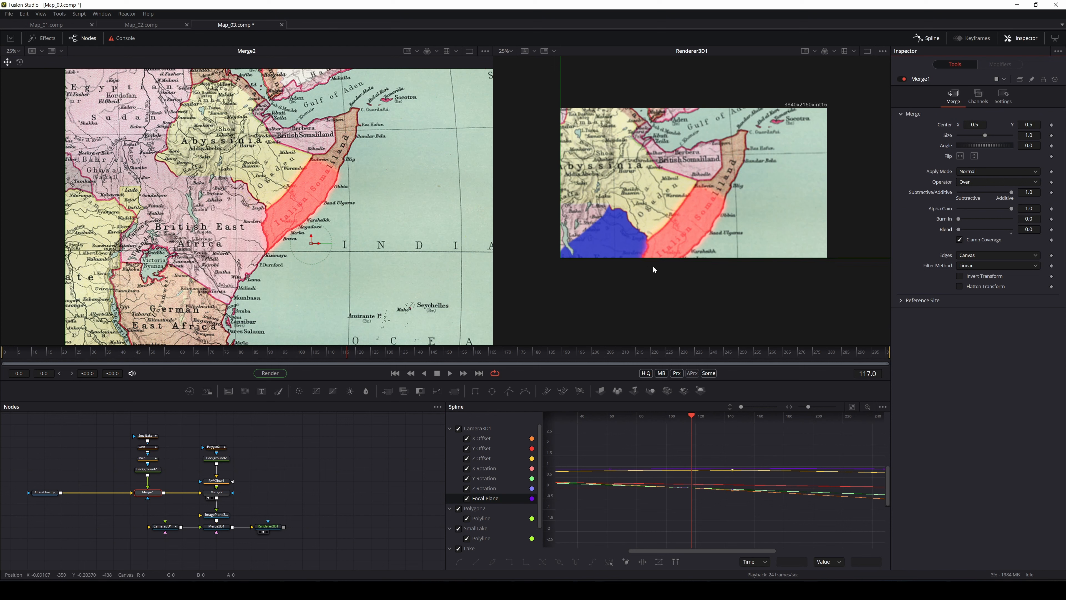
pyautogui.moveTo(689, 267); pyautogui.dragTo(704, 251)
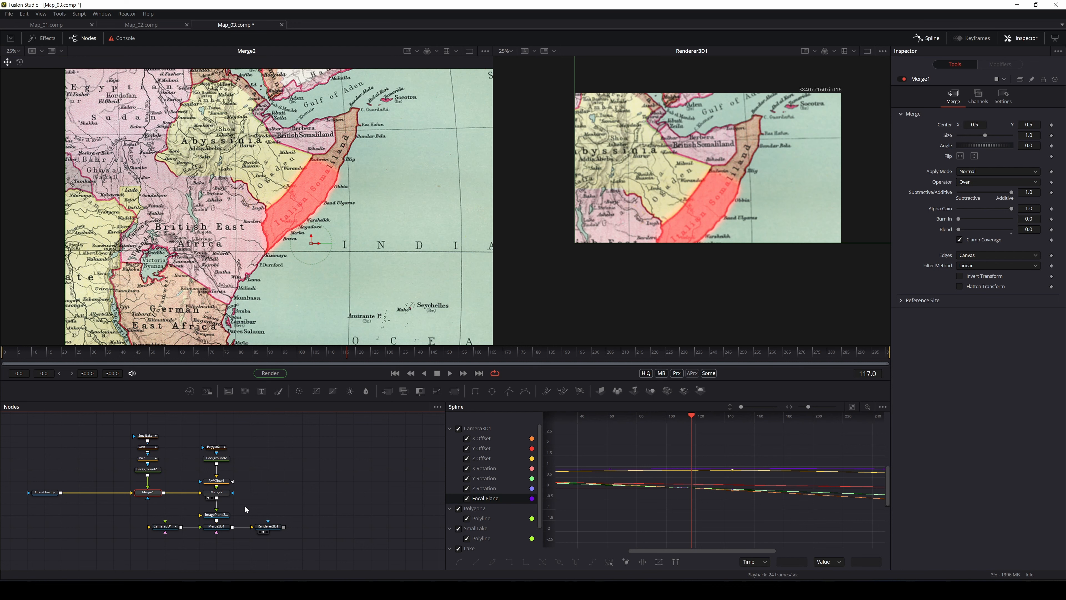
pyautogui.click(265, 525)
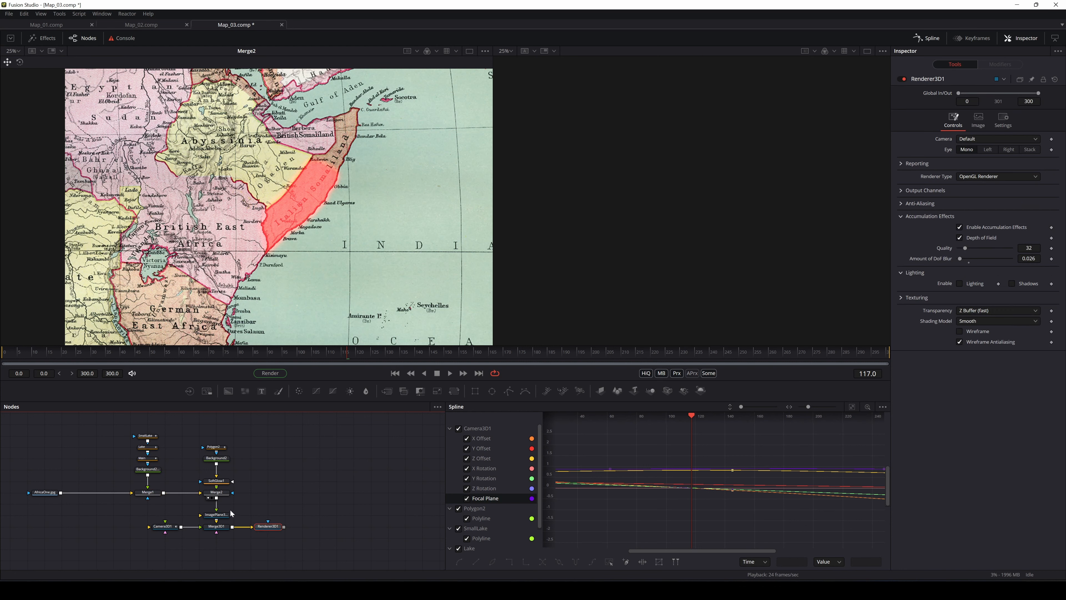
# Step: Set the Blend of Merge2 to 0.0 and keyframe it at frame 115
pyautogui.click(216, 491)
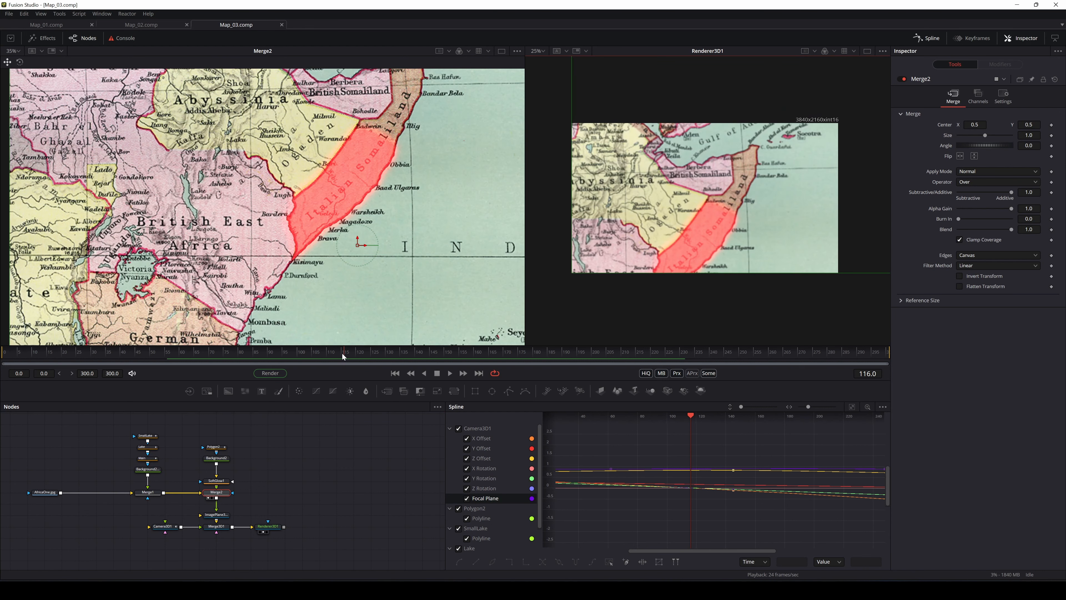
pyautogui.click(340, 354)
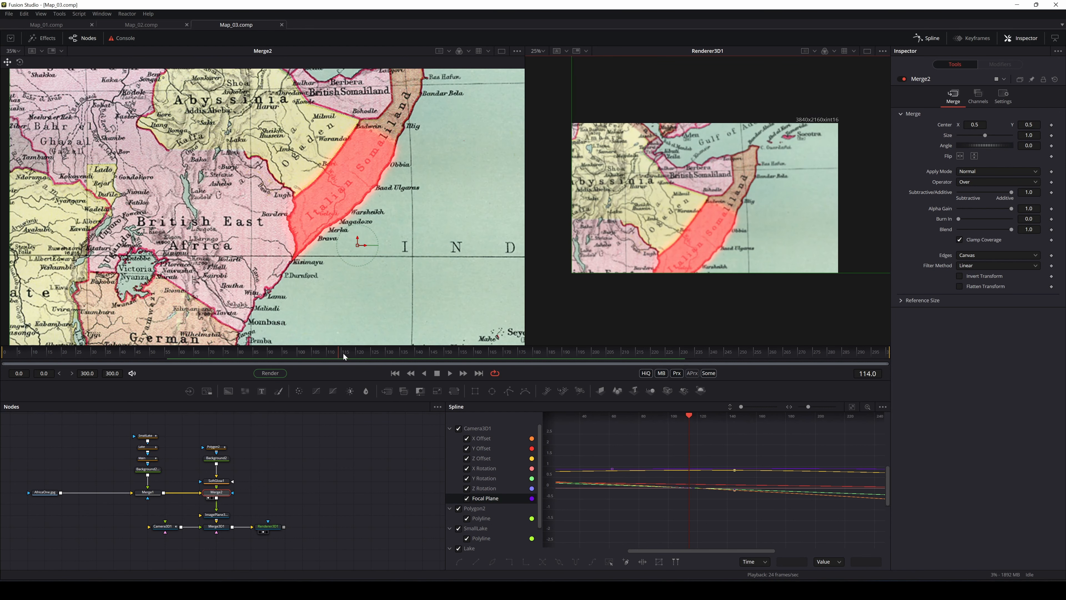
pyautogui.click(343, 353)
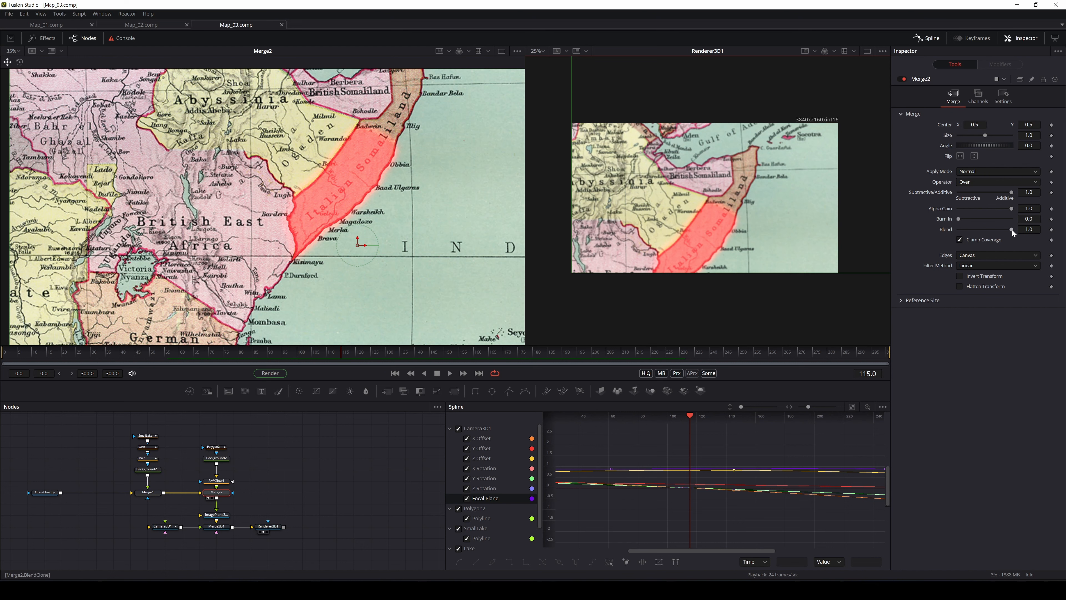
pyautogui.moveTo(1012, 231); pyautogui.dragTo(891, 230)
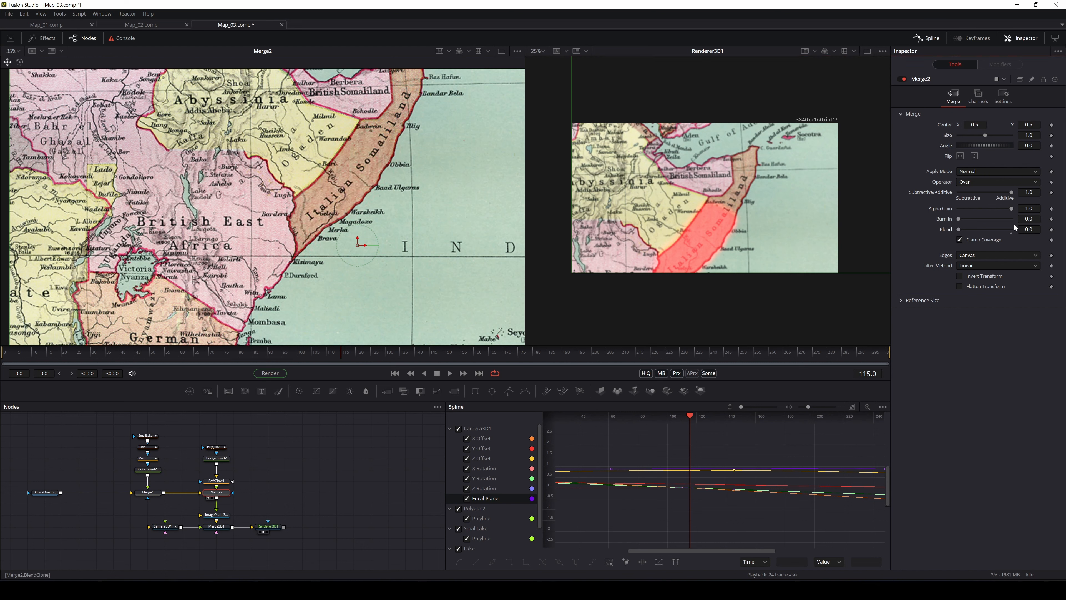
pyautogui.click(1052, 229)
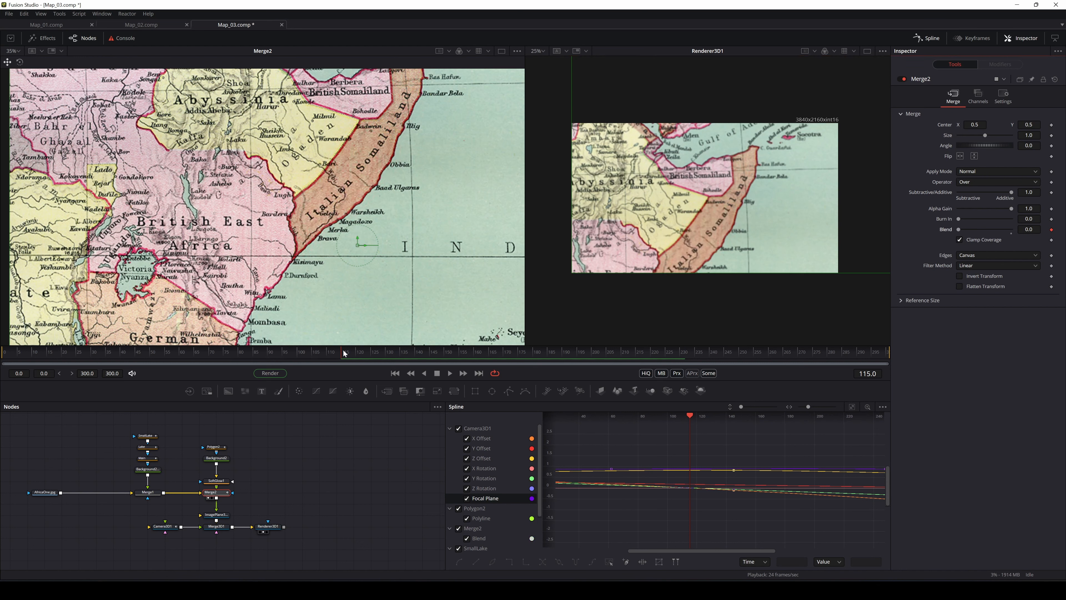
# Step: Keyframe the Blend of Merge2 at 1.0 on frame 125
pyautogui.click(374, 353)
pyautogui.click(370, 355)
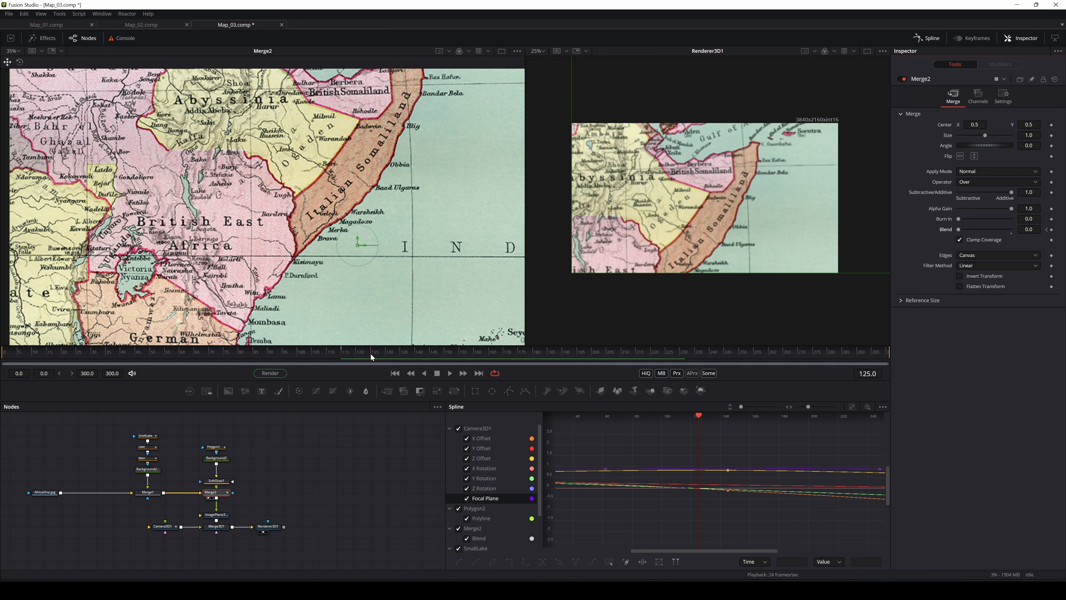
pyautogui.moveTo(960, 230); pyautogui.dragTo(1014, 230)
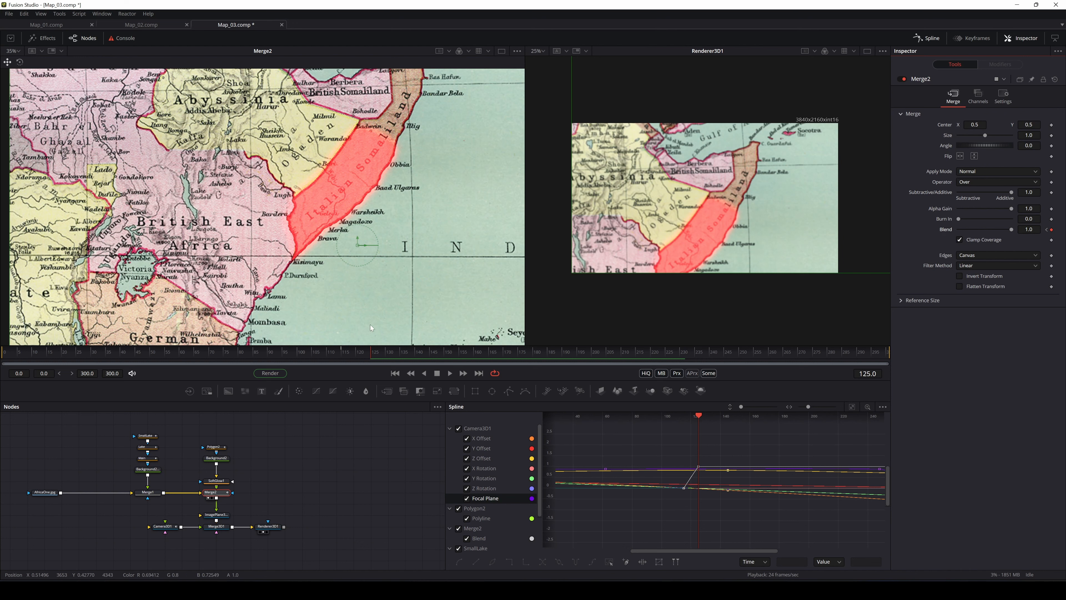
# Step: Set SoftGlow1's Gain to 3.701 and Glow Size to 35.4, and keyframe both at frame 120
pyautogui.click(355, 351)
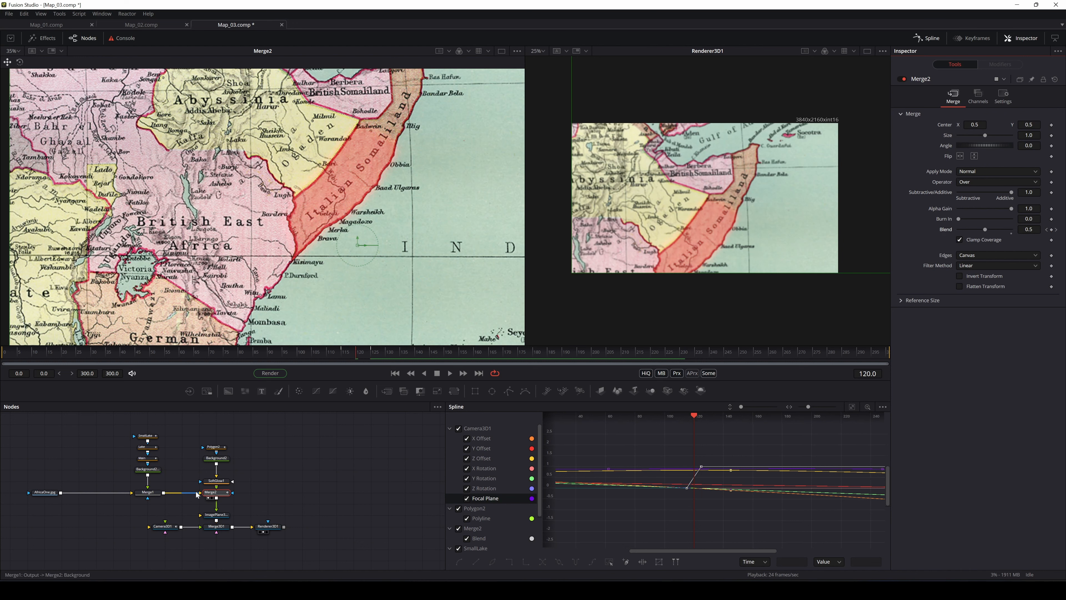
pyautogui.click(221, 481)
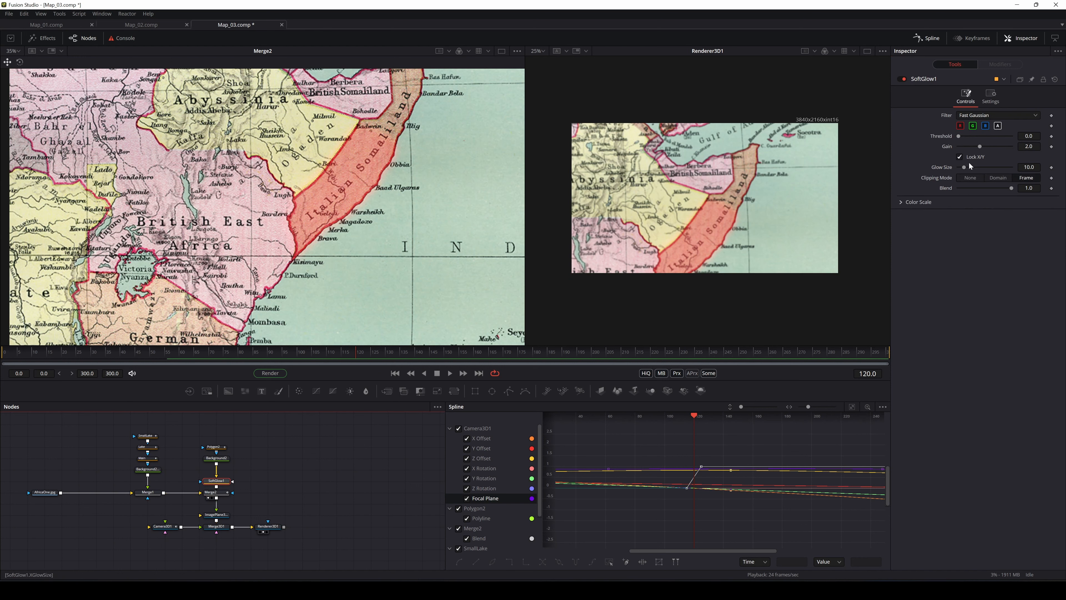
pyautogui.moveTo(964, 168); pyautogui.dragTo(972, 168)
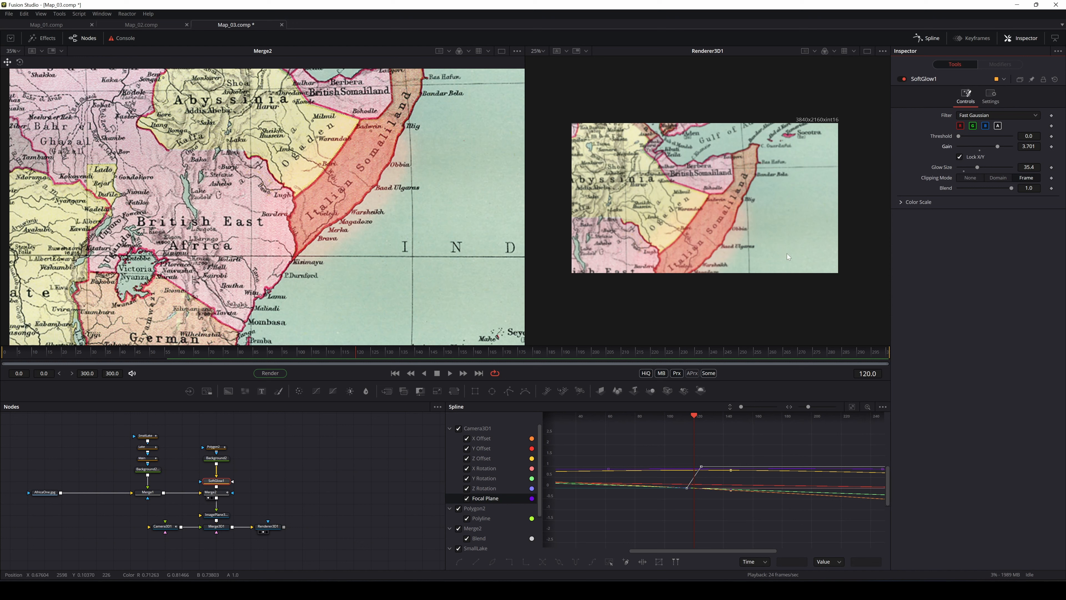
pyautogui.click(1052, 146)
pyautogui.click(1051, 177)
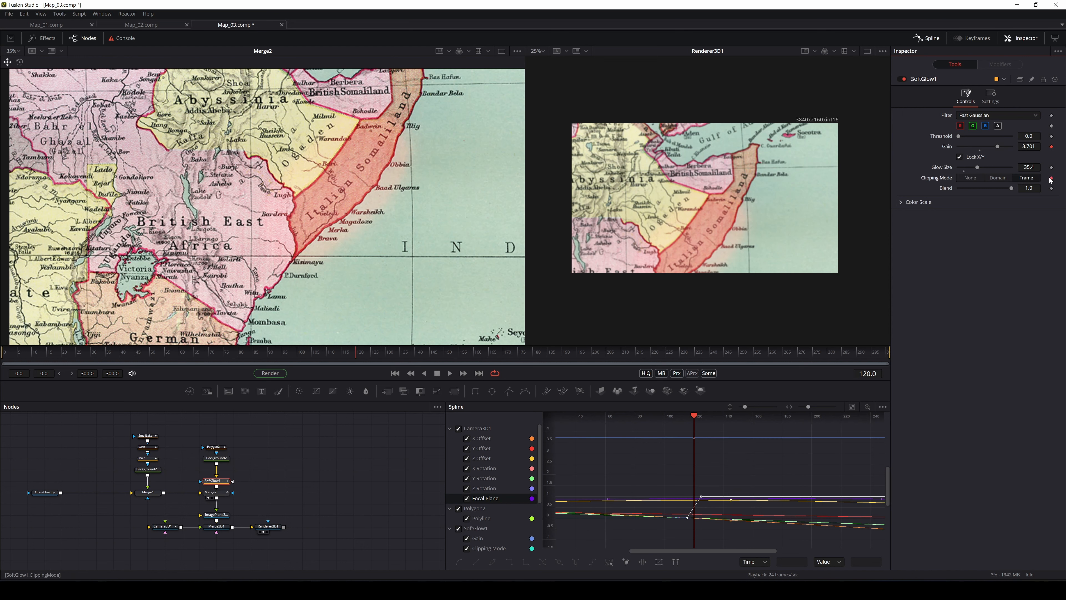
pyautogui.click(1051, 177)
pyautogui.click(1052, 168)
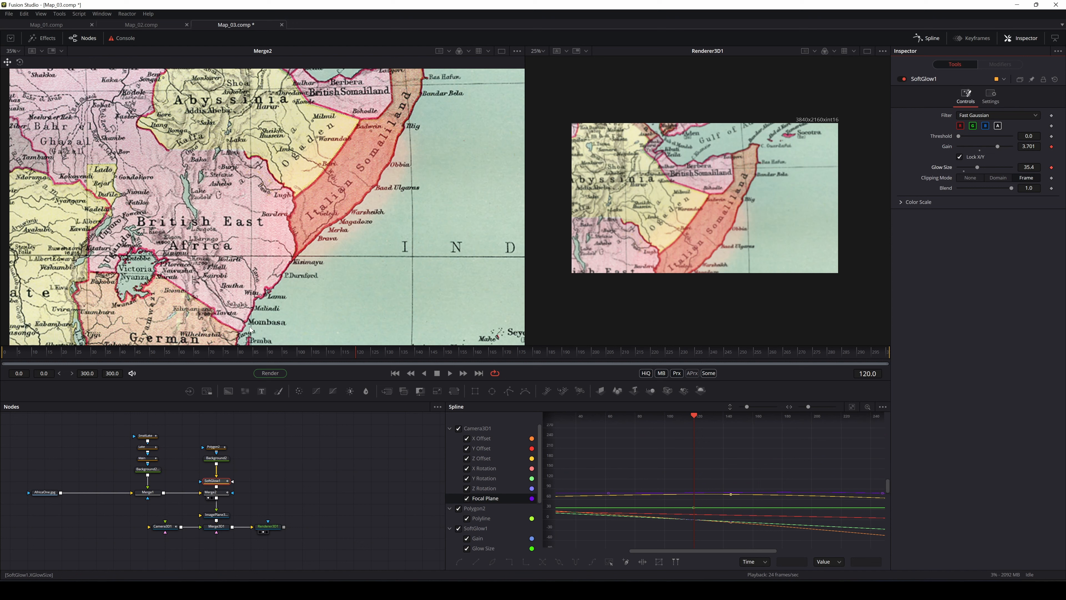
# Step: Keyframe SoftGlow1's Gain and Glow Size at 0.0 on frame 141 and inspect the red region's edges up close
pyautogui.click(359, 352)
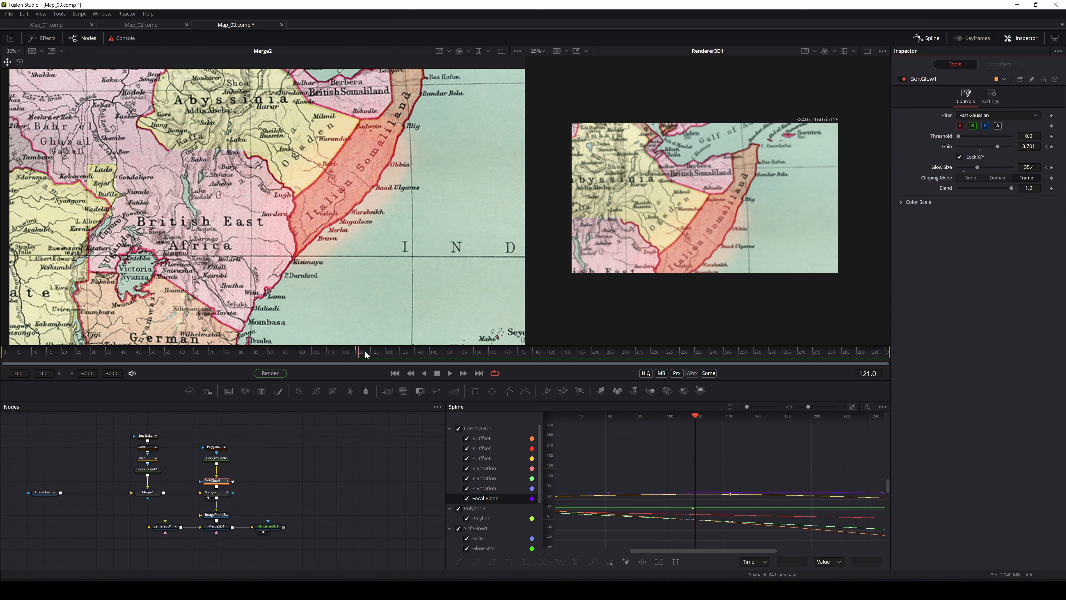
pyautogui.moveTo(366, 352); pyautogui.dragTo(419, 349)
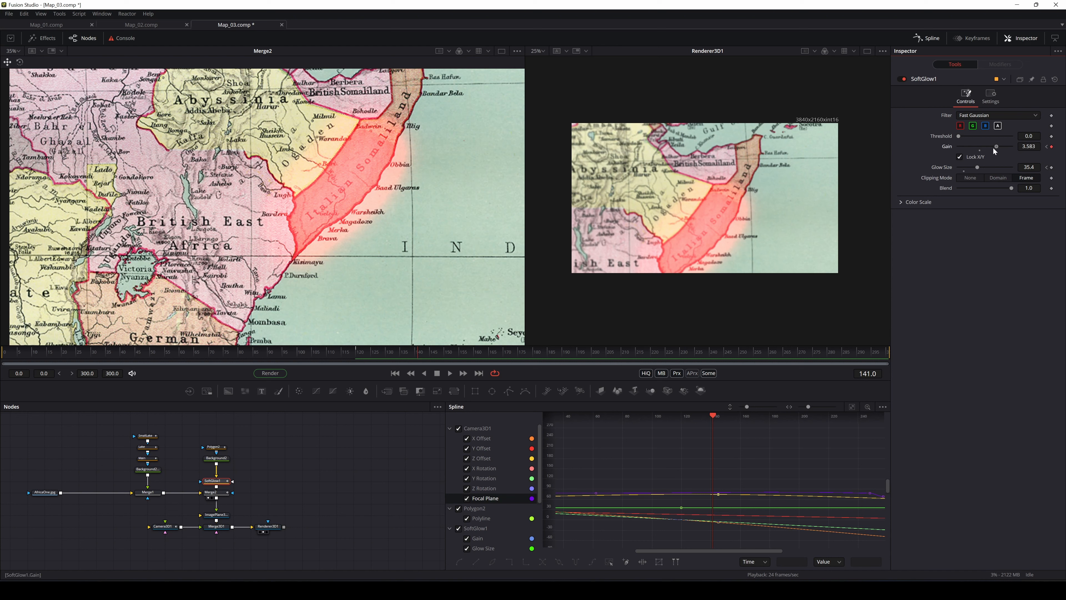
pyautogui.moveTo(948, 150); pyautogui.dragTo(969, 167)
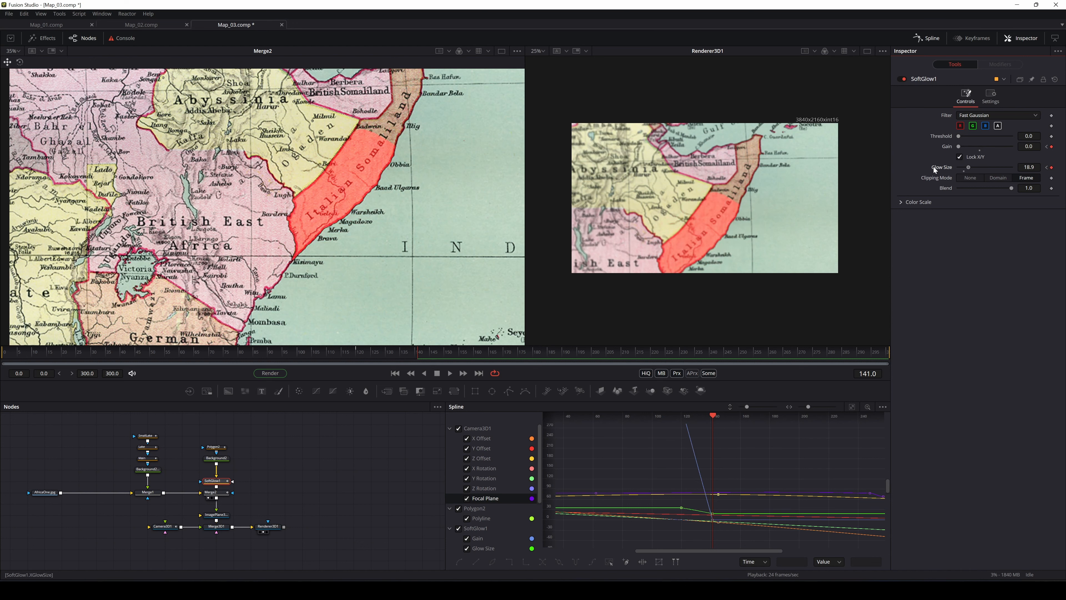
pyautogui.moveTo(903, 167); pyautogui.dragTo(887, 166)
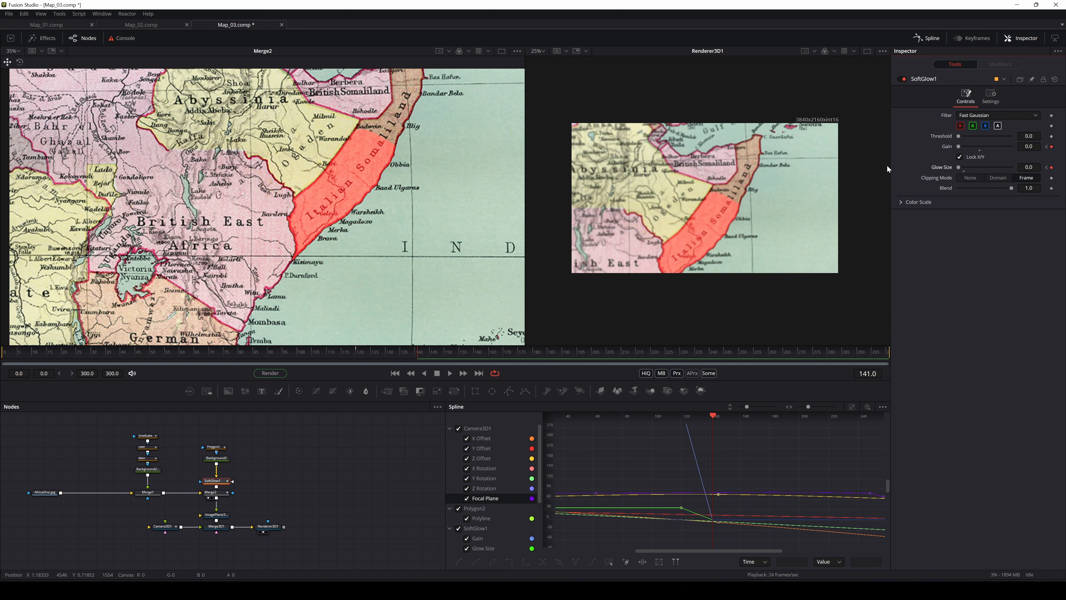
pyautogui.scroll(3, 372, 193)
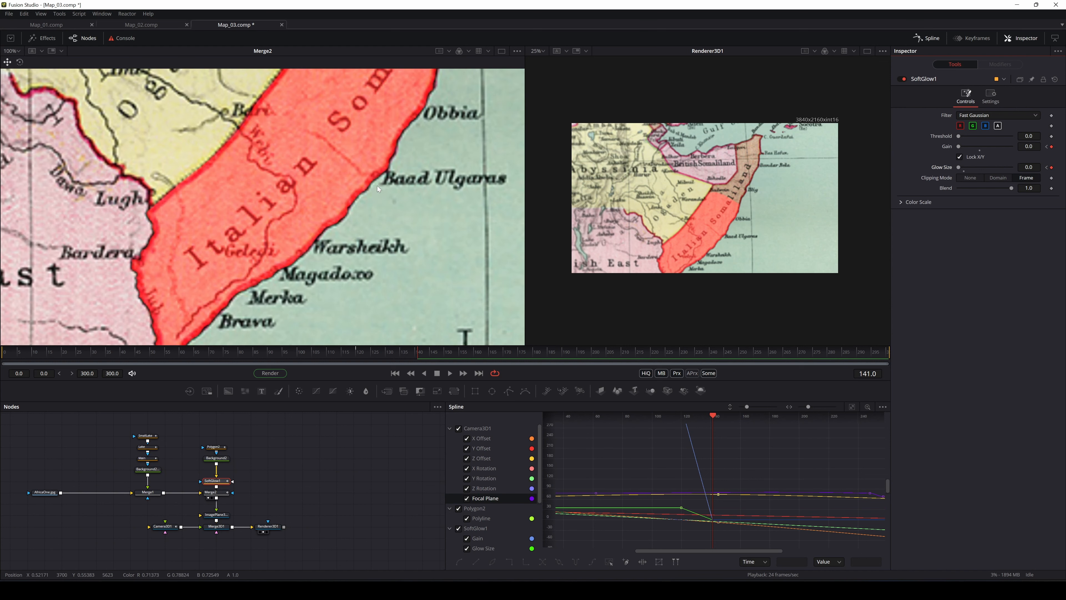
# Step: Scrub the timeline to frame 246 to review the red region's highlight in the Merge2 and Renderer3D1 views
pyautogui.scroll(-3, 378, 186)
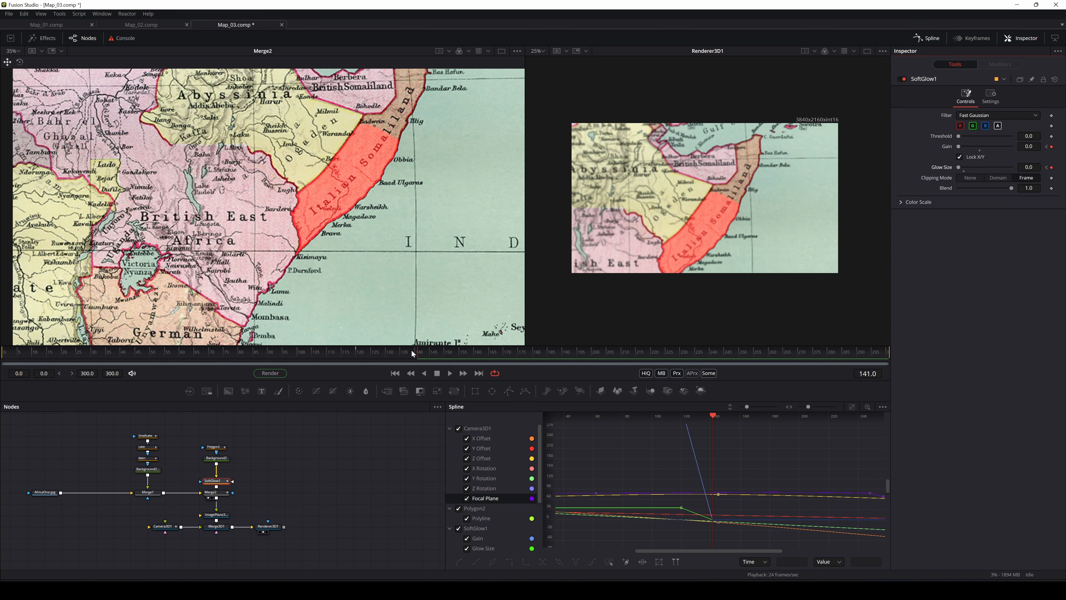
pyautogui.moveTo(412, 351); pyautogui.dragTo(456, 355)
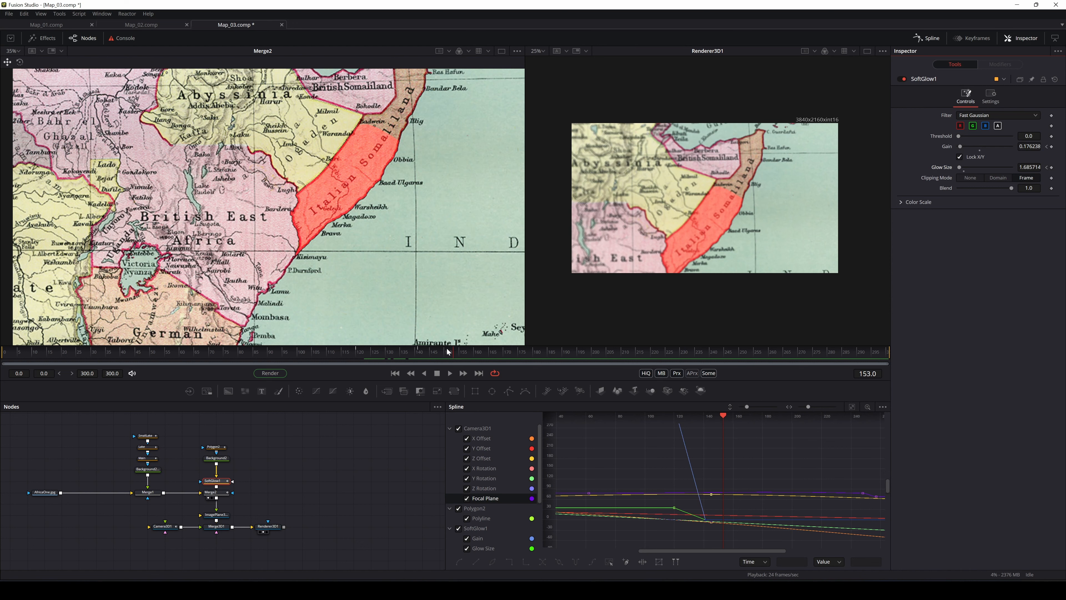
pyautogui.click(456, 353)
pyautogui.moveTo(558, 354); pyautogui.dragTo(727, 353)
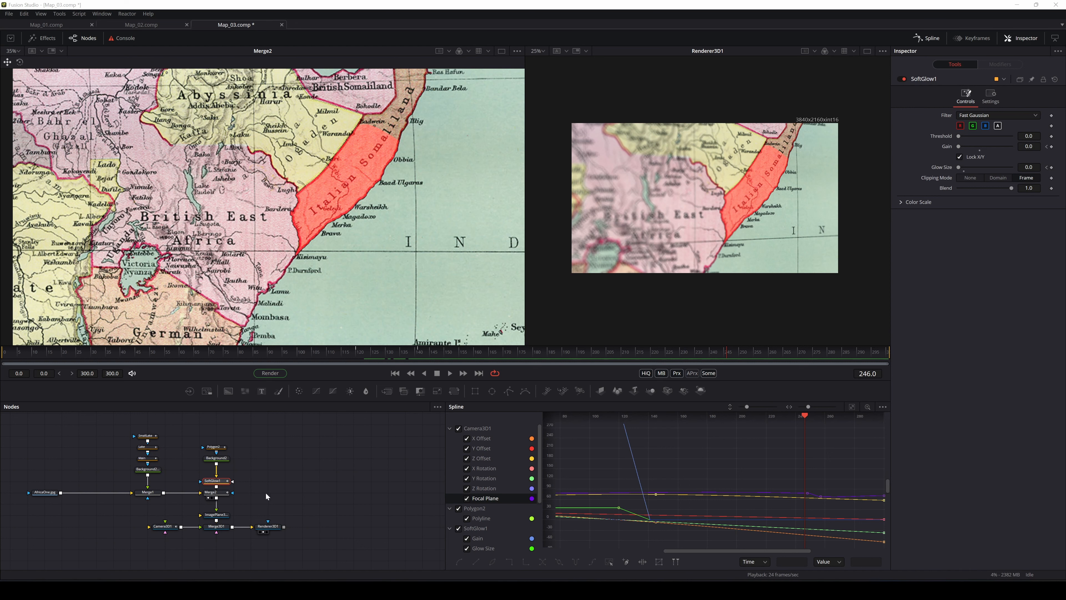
# Step: Move the image plane, camera, 3D merge and renderer nodes away from Merge2, and route Merge2's output through a pipe router above ImagePlane3D1
pyautogui.moveTo(267, 498); pyautogui.dragTo(166, 567)
pyautogui.moveTo(199, 521); pyautogui.dragTo(320, 521)
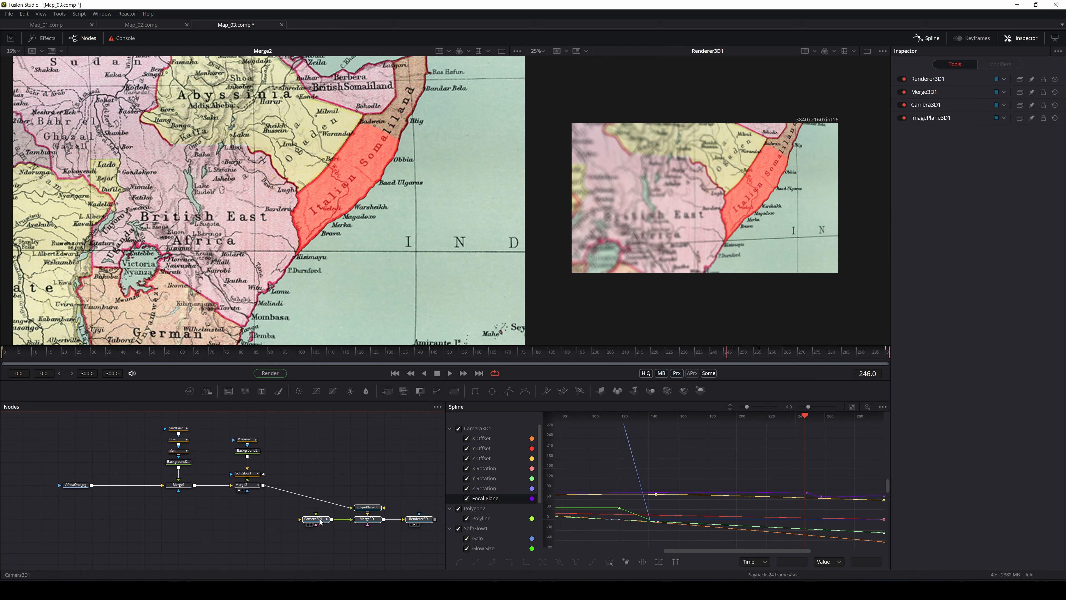
pyautogui.click(320, 521)
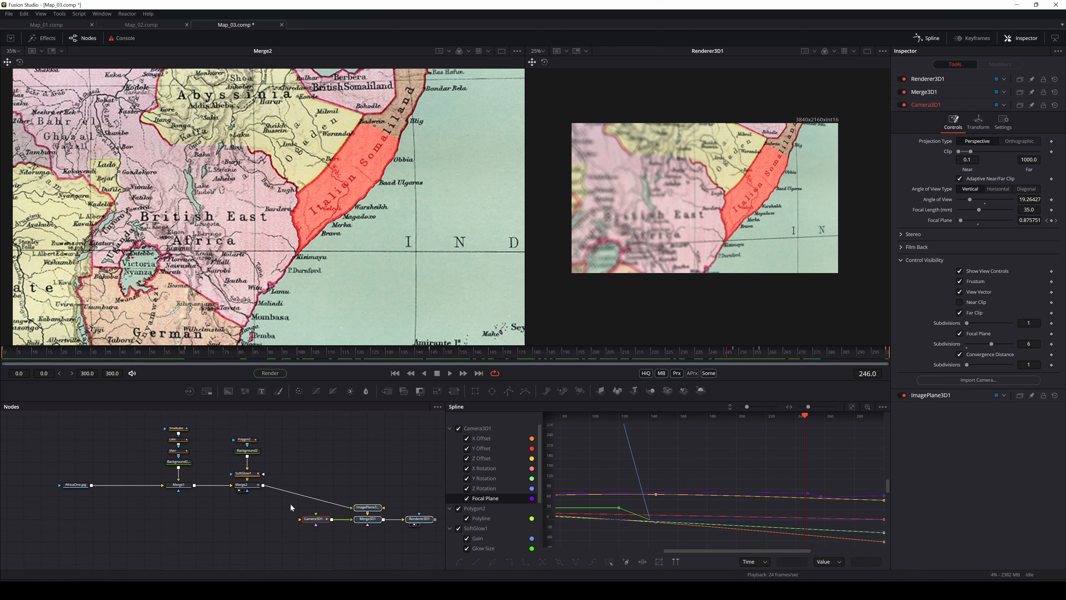
pyautogui.keyDown('ctrl'); pyautogui.click(307, 496); pyautogui.keyUp('ctrl')
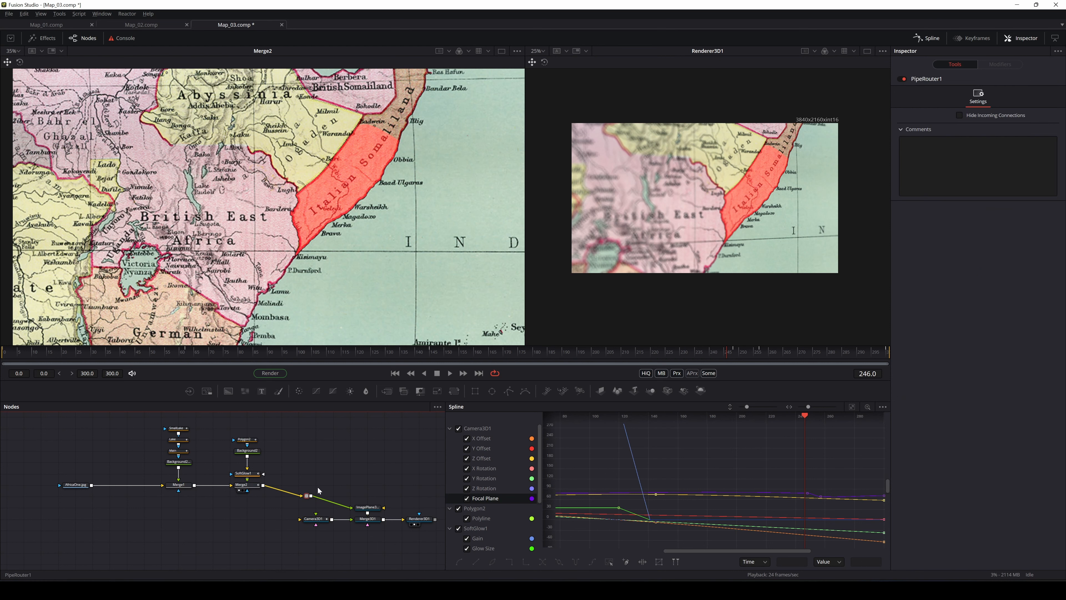
pyautogui.moveTo(306, 495); pyautogui.dragTo(371, 488)
pyautogui.click(393, 471)
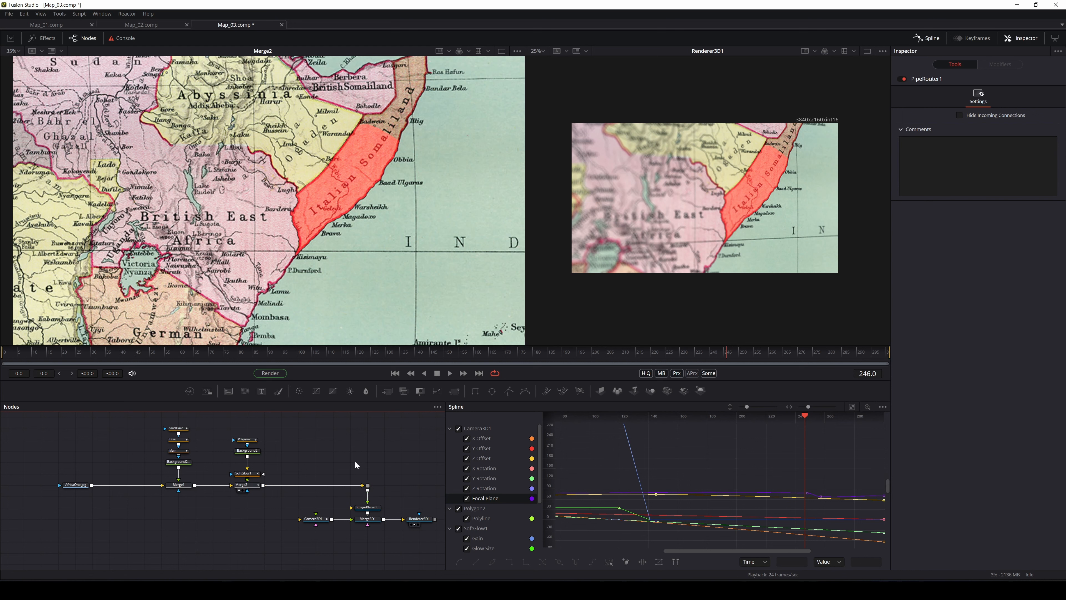
# Step: Set the Blend of Merge1 to 1.0 so the blue region shows fully
pyautogui.moveTo(325, 452); pyautogui.dragTo(321, 459)
pyautogui.moveTo(238, 533); pyautogui.dragTo(250, 533)
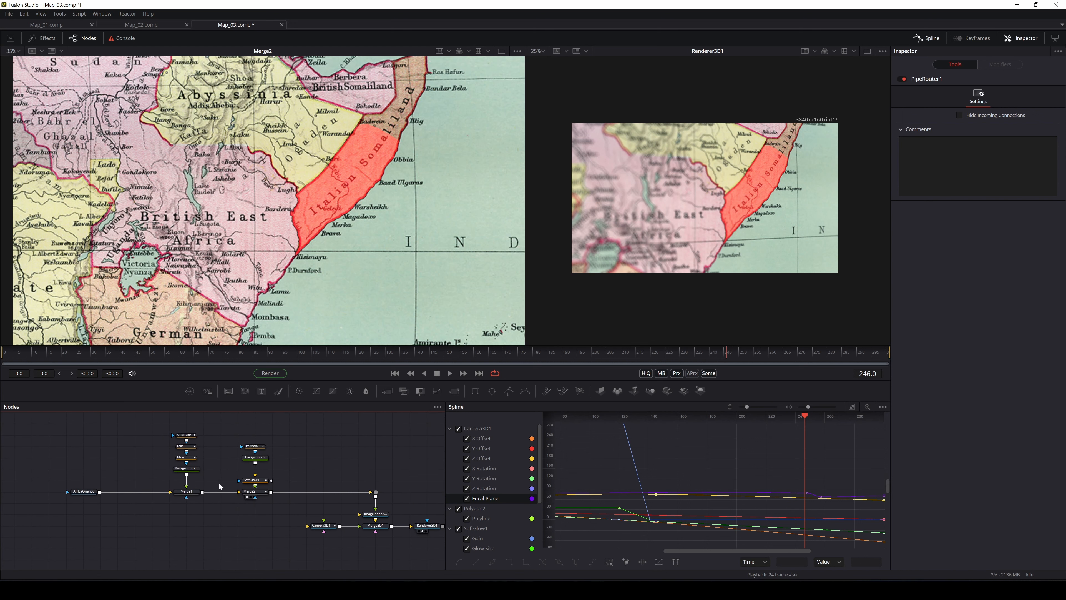
pyautogui.click(191, 492)
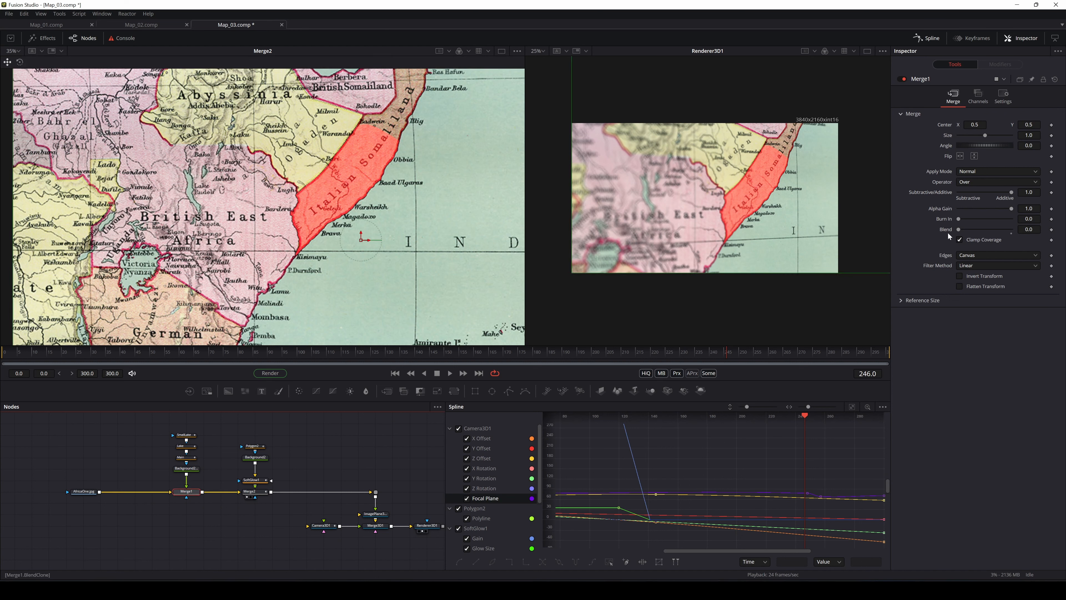
pyautogui.moveTo(959, 229); pyautogui.dragTo(1065, 248)
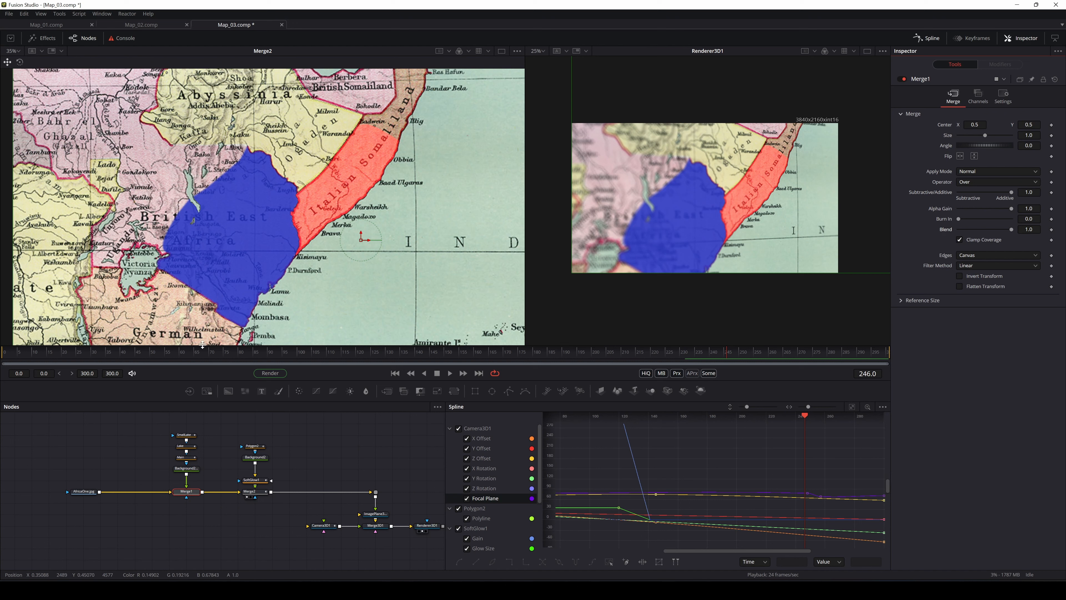
# Step: Add a FastNoise node below Merge1 and show it in the second viewer
pyautogui.click(157, 519)
pyautogui.hotkey('shift', 'space')
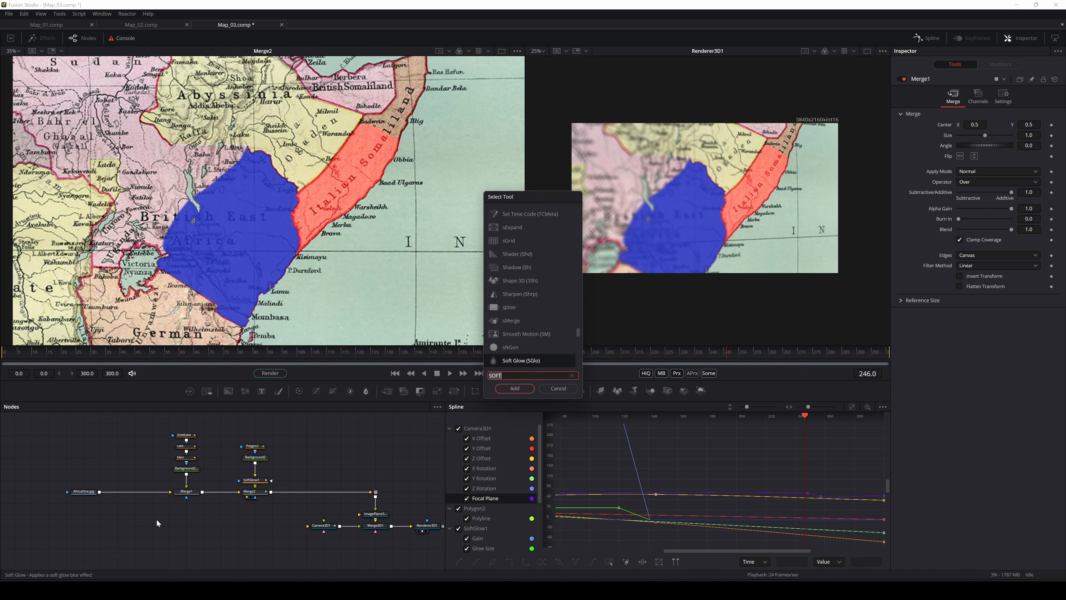
pyautogui.write('FAST')
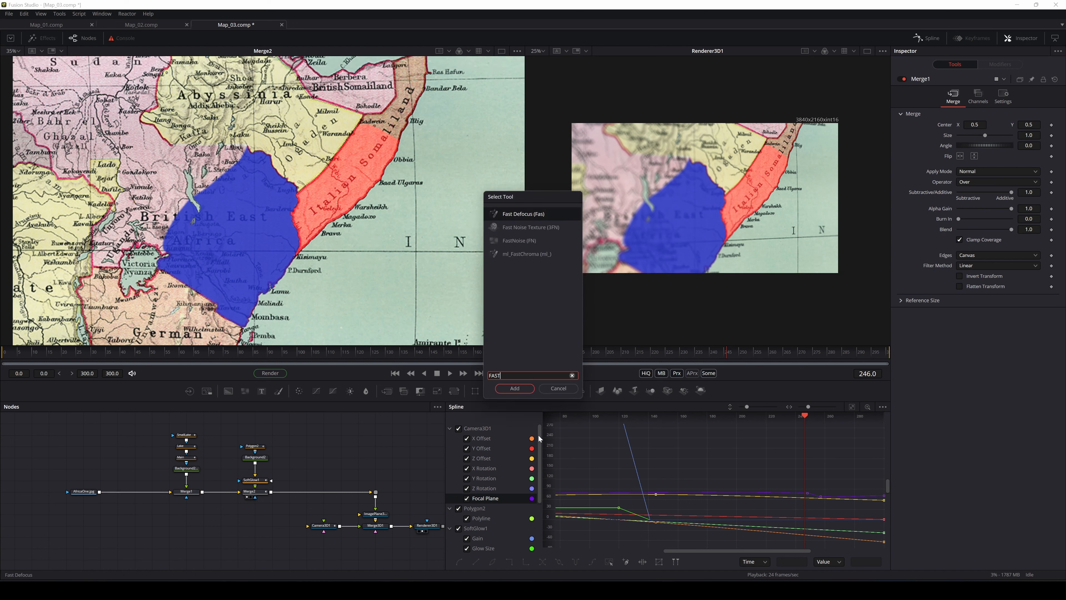
pyautogui.click(517, 241)
pyautogui.click(516, 389)
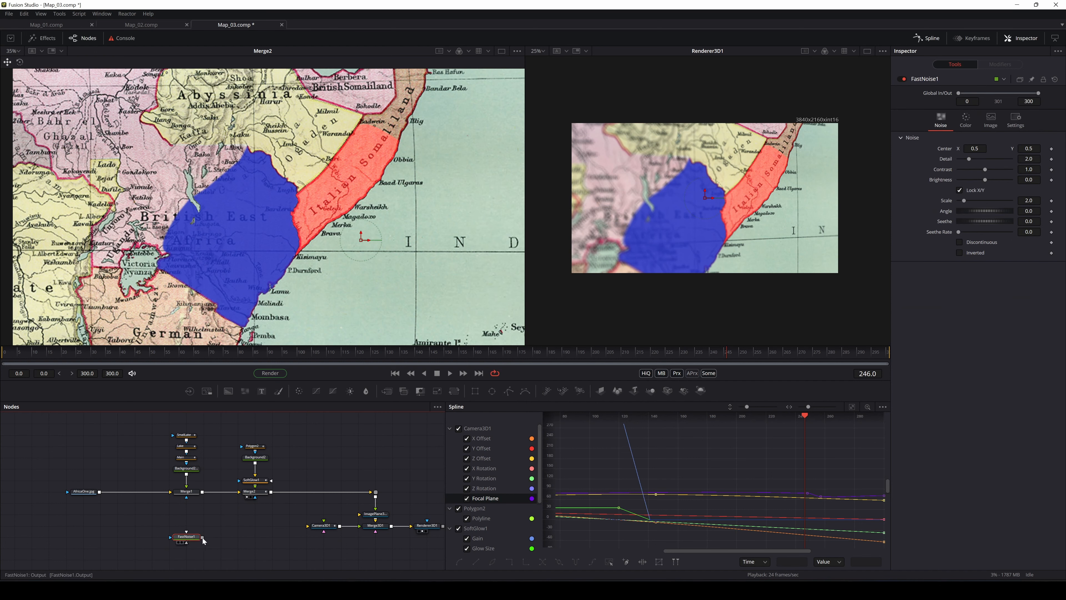
pyautogui.moveTo(202, 538); pyautogui.dragTo(735, 253)
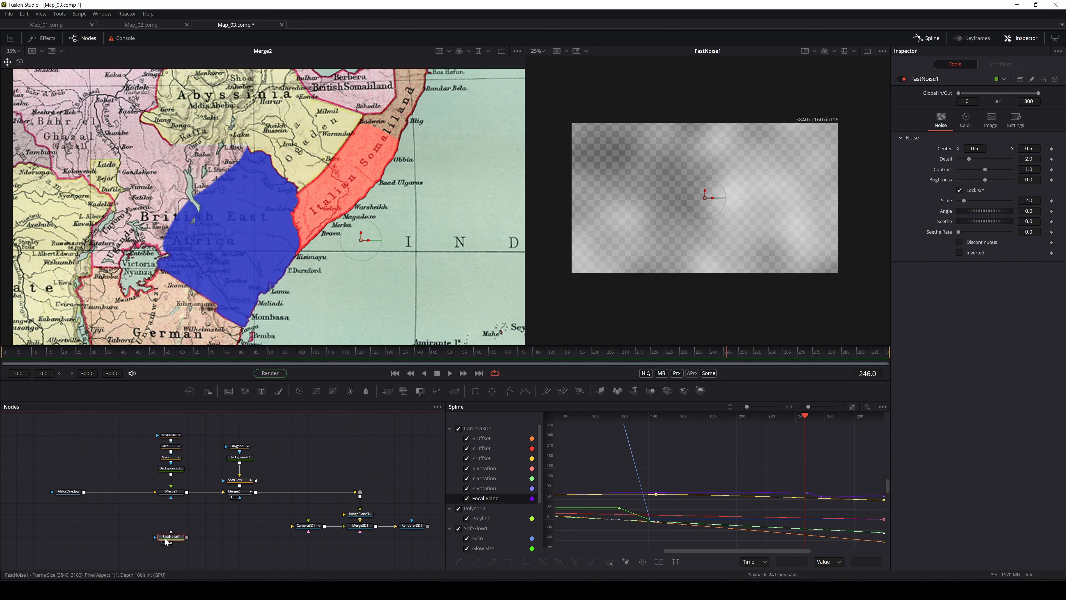
pyautogui.click(993, 120)
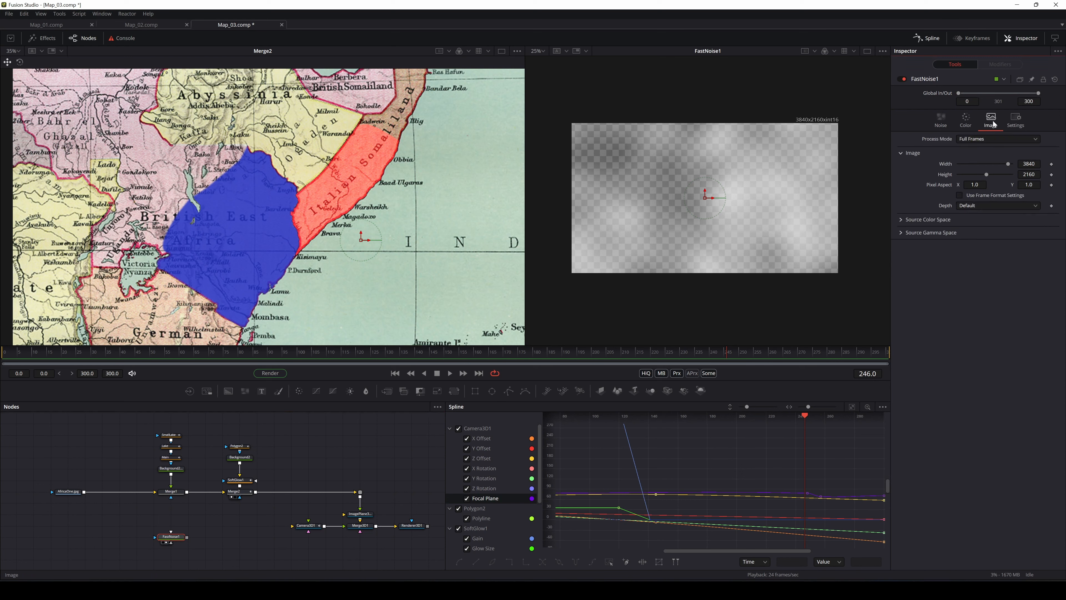
pyautogui.click(1029, 164)
pyautogui.scroll(-4, 359, 223)
pyautogui.scroll(2, 357, 236)
pyautogui.moveTo(429, 165); pyautogui.dragTo(351, 237)
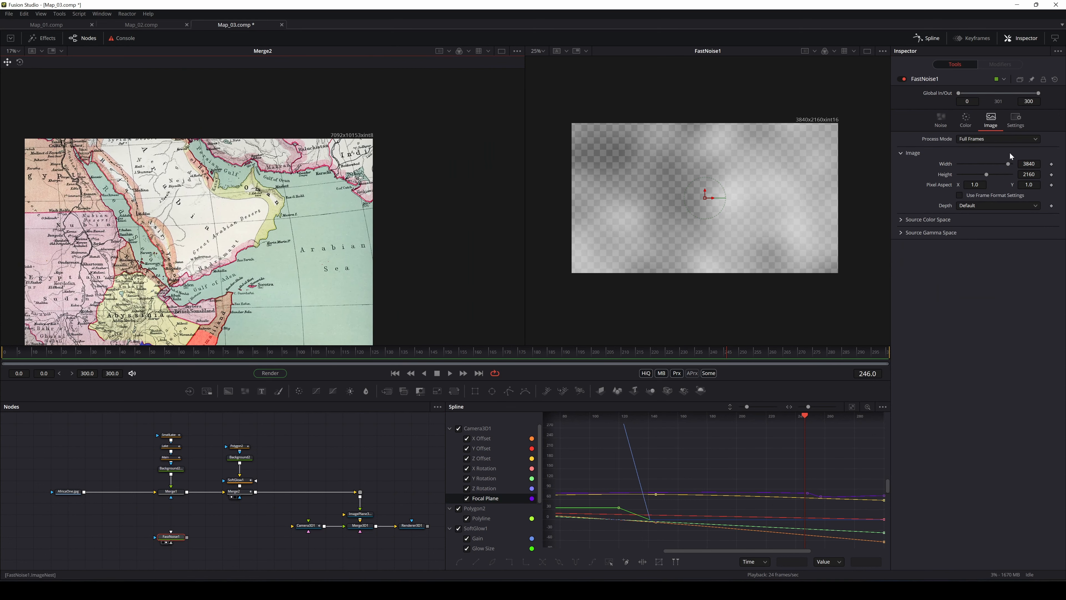
pyautogui.doubleClick(1029, 164)
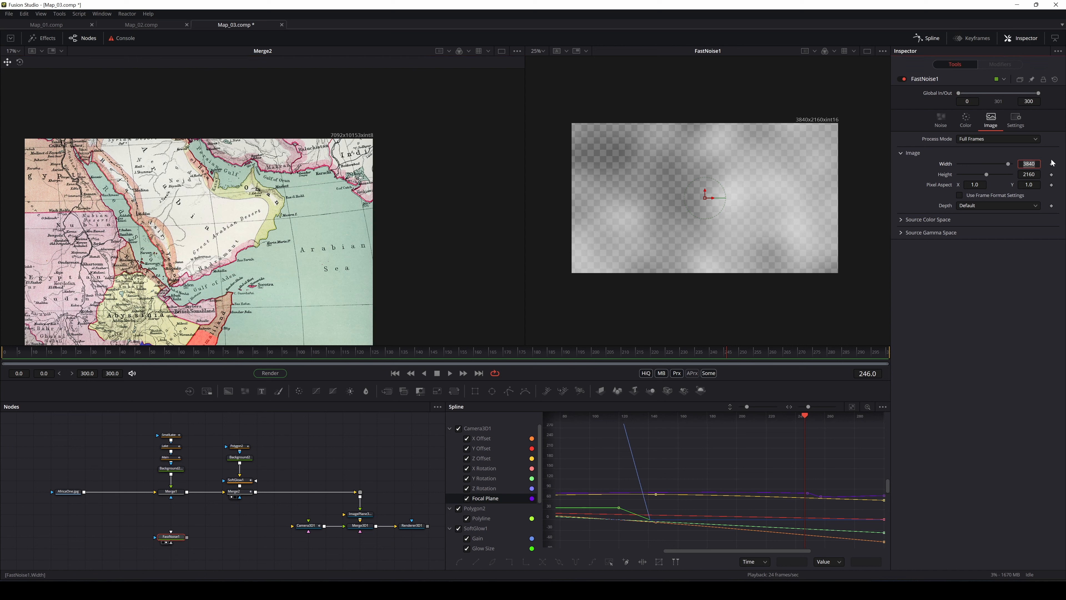
pyautogui.write('7=')
pyautogui.press('Escape')
pyautogui.moveTo(285, 268); pyautogui.dragTo(409, 138)
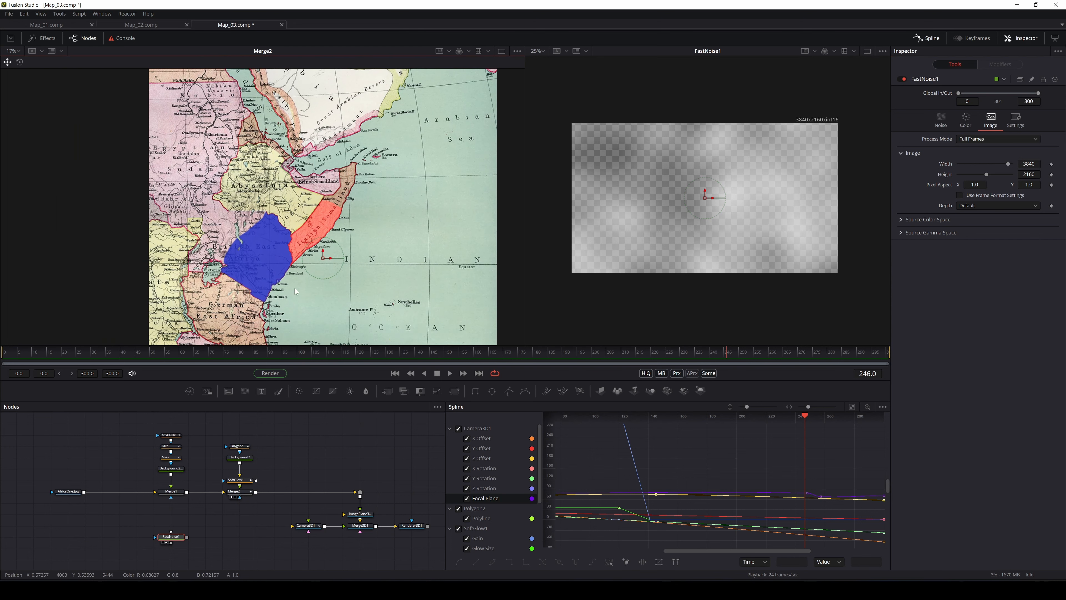
# Step: Connect FastNoise1's output to the effect mask input of Merge1
pyautogui.click(172, 538)
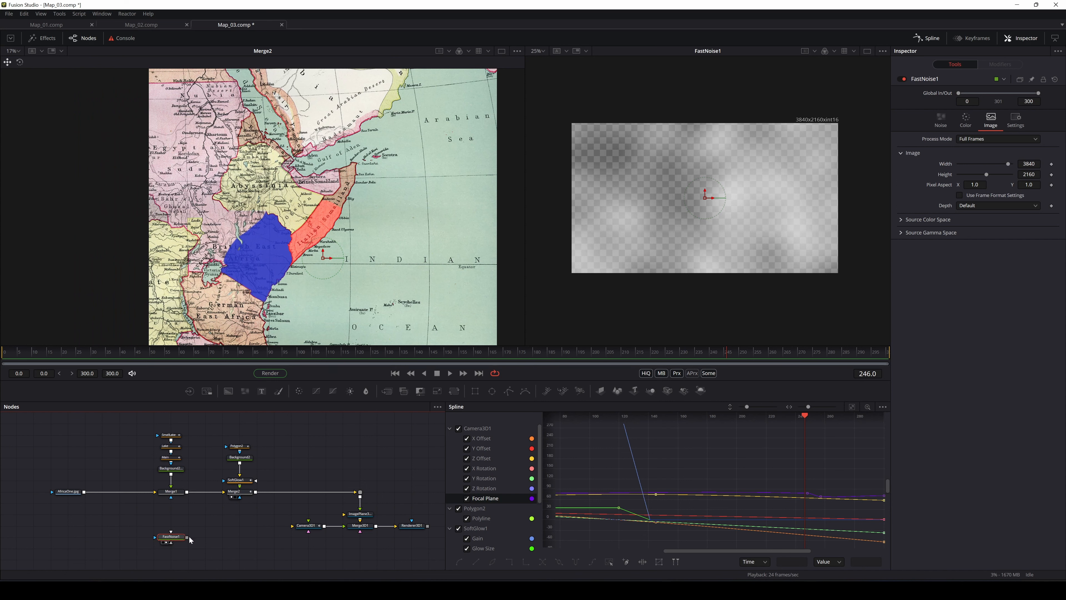
pyautogui.moveTo(187, 538); pyautogui.dragTo(172, 498)
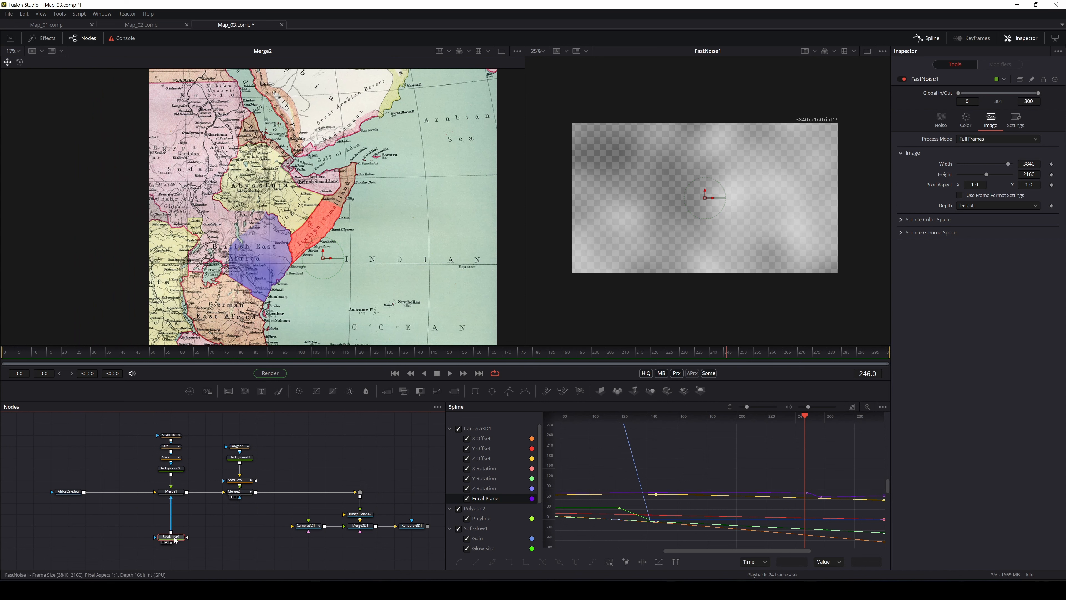
pyautogui.scroll(3, 303, 270)
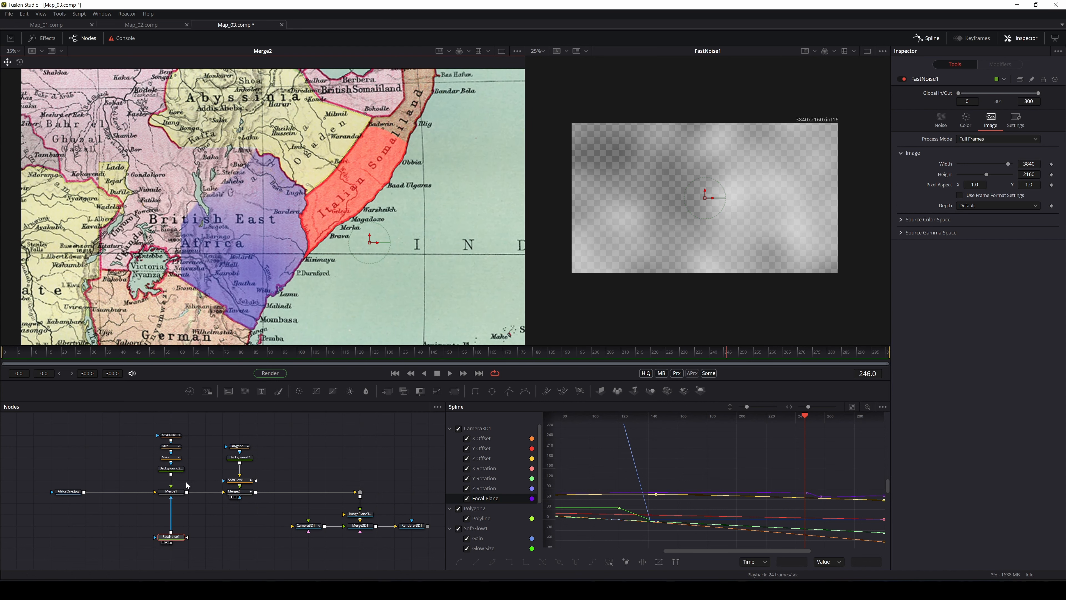
# Step: Set FastNoise1's Detail to 10.0, Contrast to 5.0, Brightness to 1.0 and Scale to 4.88
pyautogui.click(172, 537)
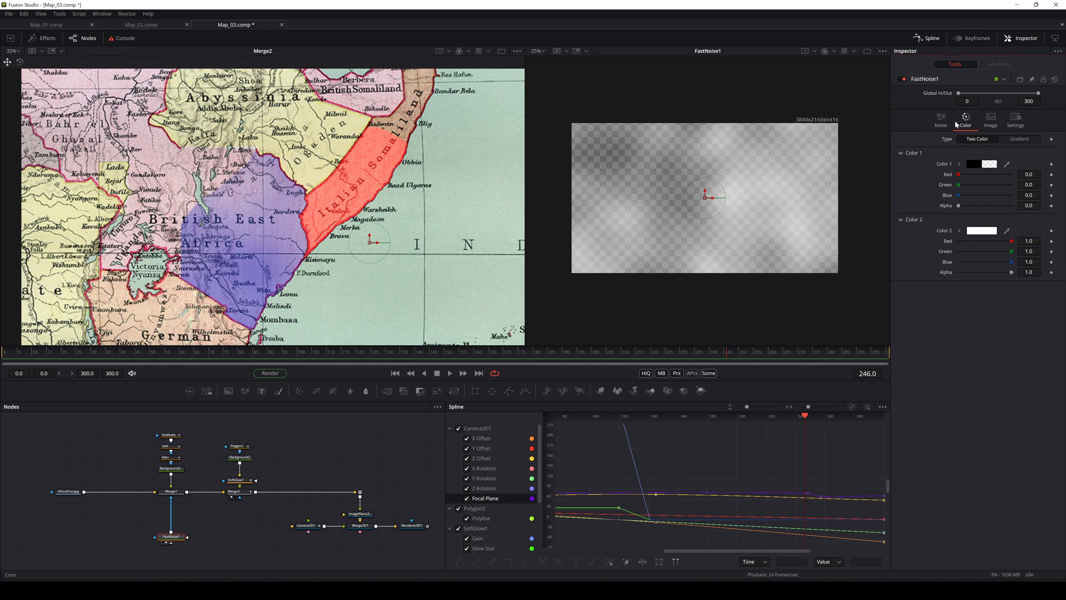
pyautogui.click(941, 121)
pyautogui.moveTo(969, 160); pyautogui.dragTo(928, 192)
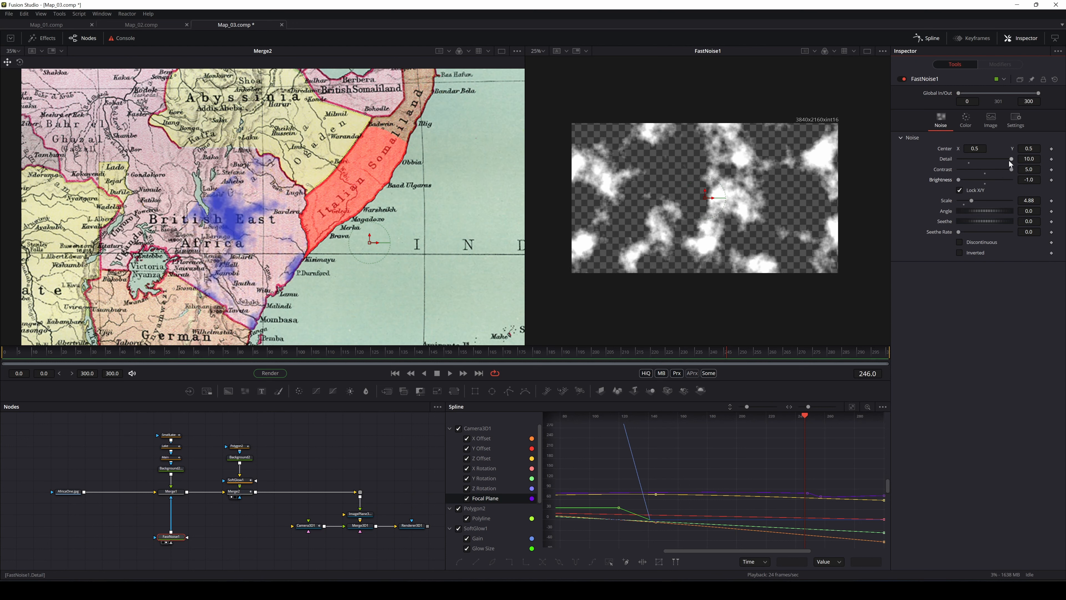
pyautogui.moveTo(1014, 170)
pyautogui.mouseDown()
pyautogui.moveTo(928, 176)
pyautogui.moveTo(1022, 168)
pyautogui.moveTo(965, 171)
pyautogui.moveTo(1017, 168)
pyautogui.moveTo(974, 188)
pyautogui.moveTo(1015, 183)
pyautogui.mouseUp()
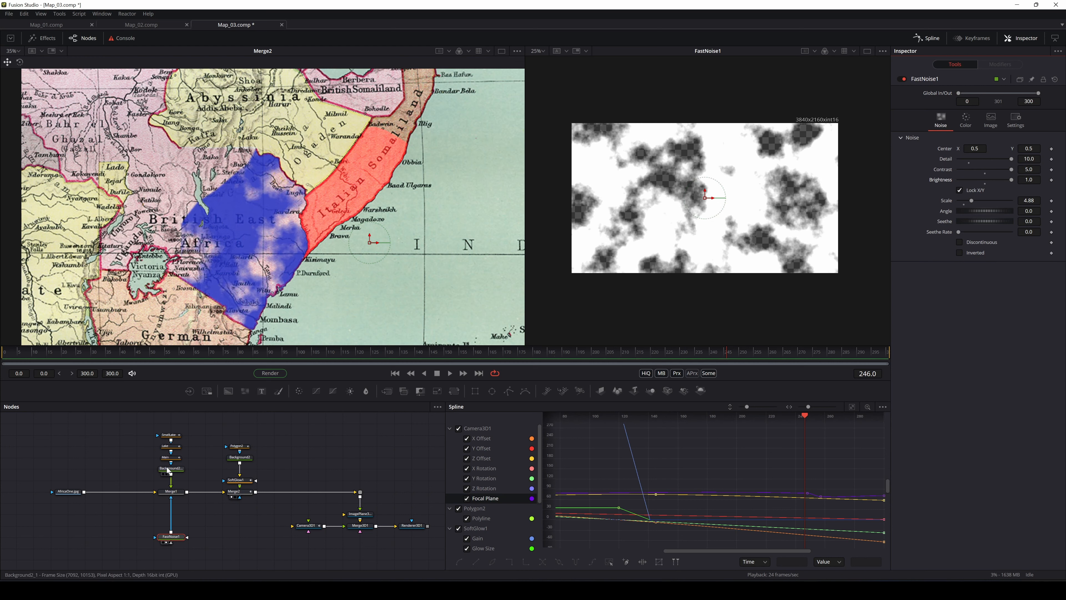
# Step: Add a Background node as the effect mask of FastNoise1 and set Merge1 to apply its mask inverted
pyautogui.moveTo(167, 470)
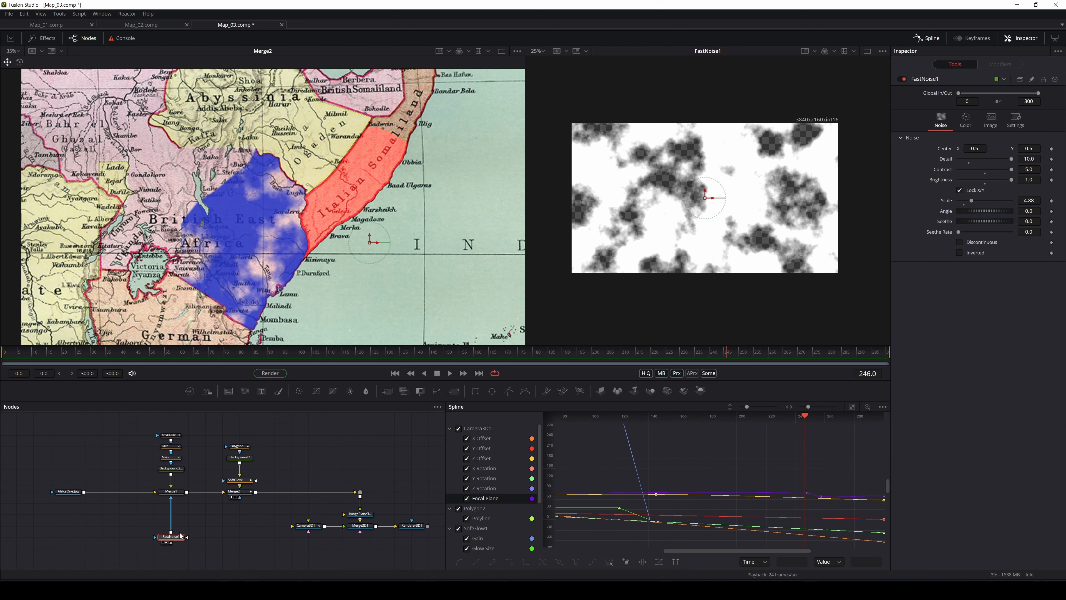
pyautogui.hotkey('ctrl', 'space')
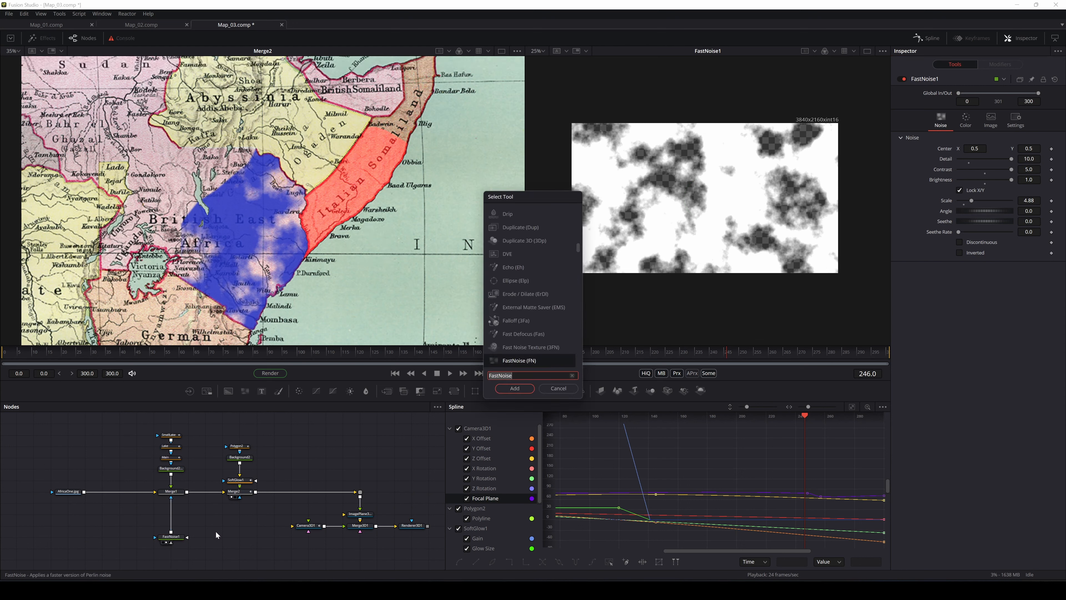
pyautogui.write('BACK')
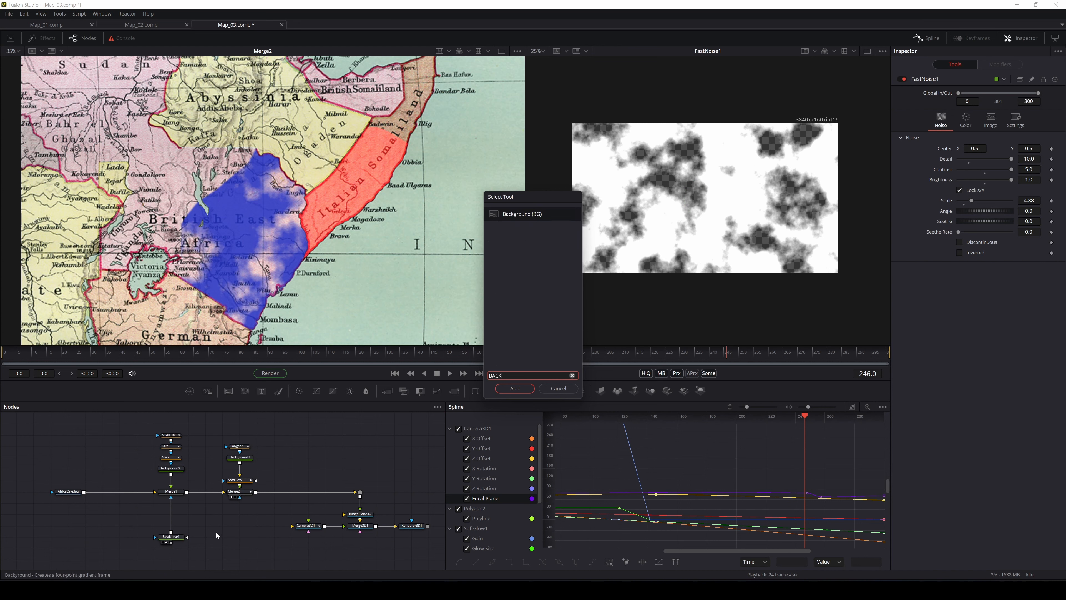
pyautogui.press('Return')
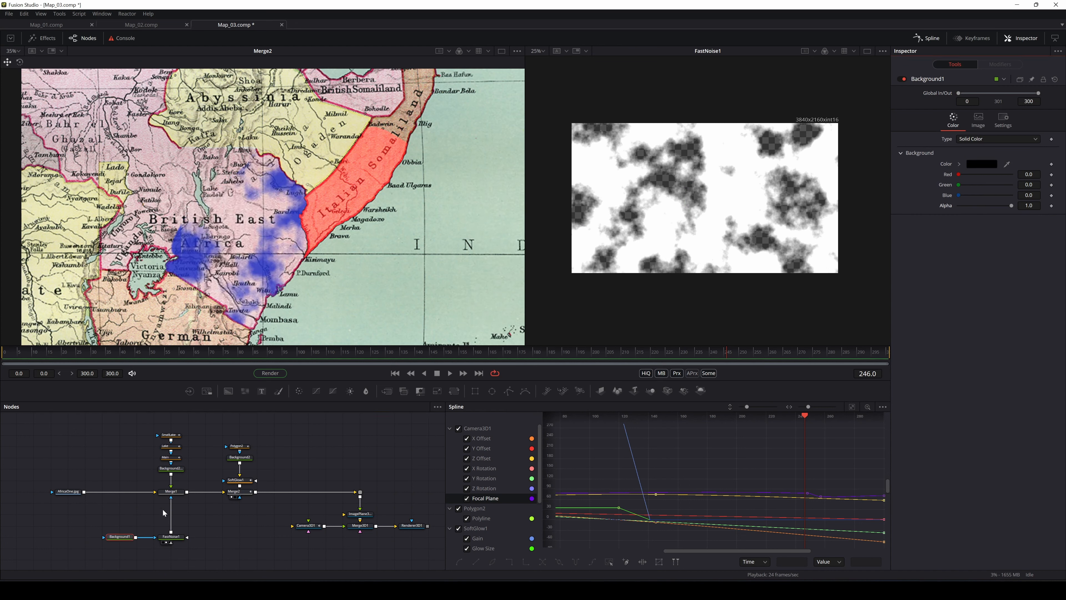
pyautogui.click(169, 492)
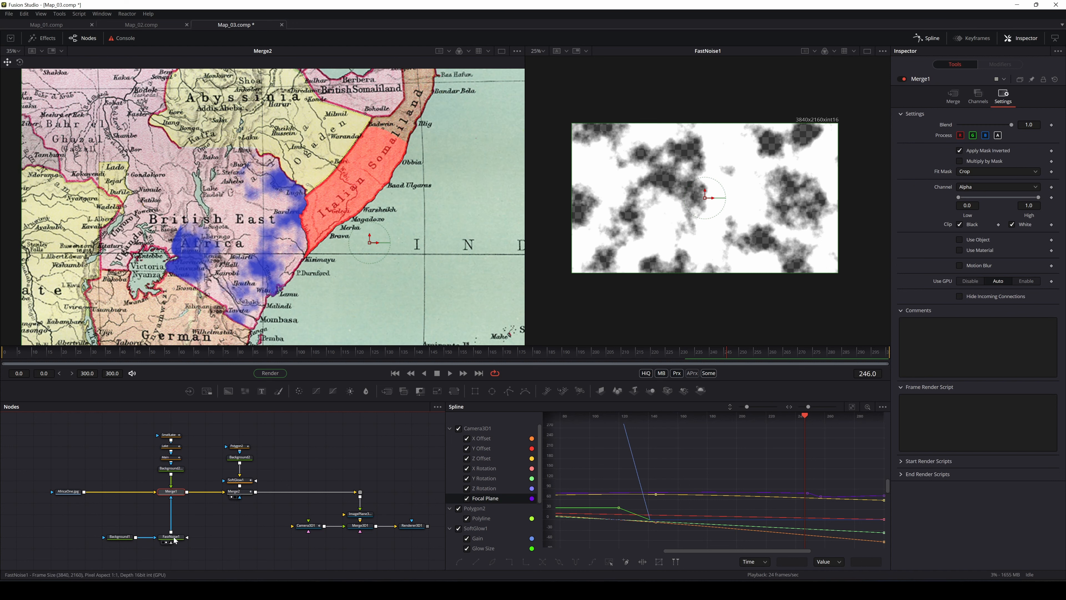
# Step: Try an Alpha of 0.0 on Background1 and undo the change
pyautogui.click(120, 537)
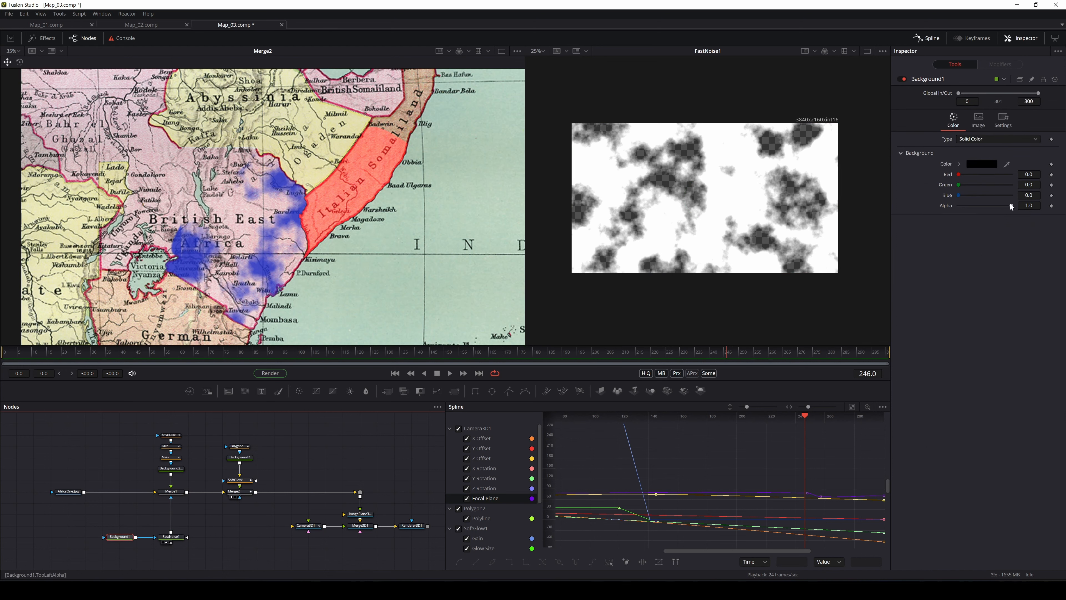
pyautogui.moveTo(1006, 204); pyautogui.dragTo(955, 215)
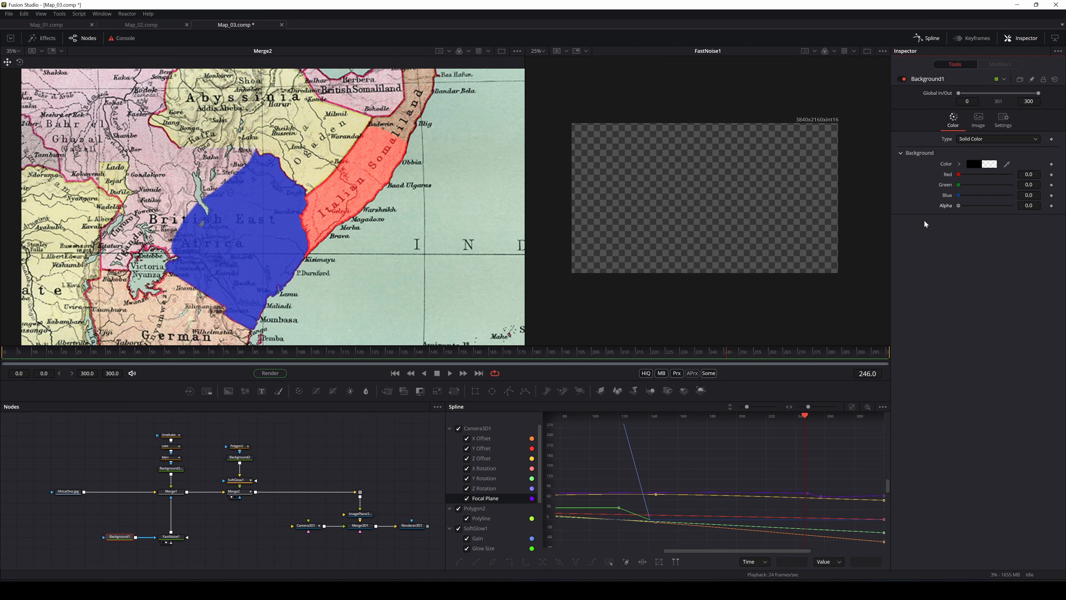
pyautogui.hotkey('ctrl', 'z')
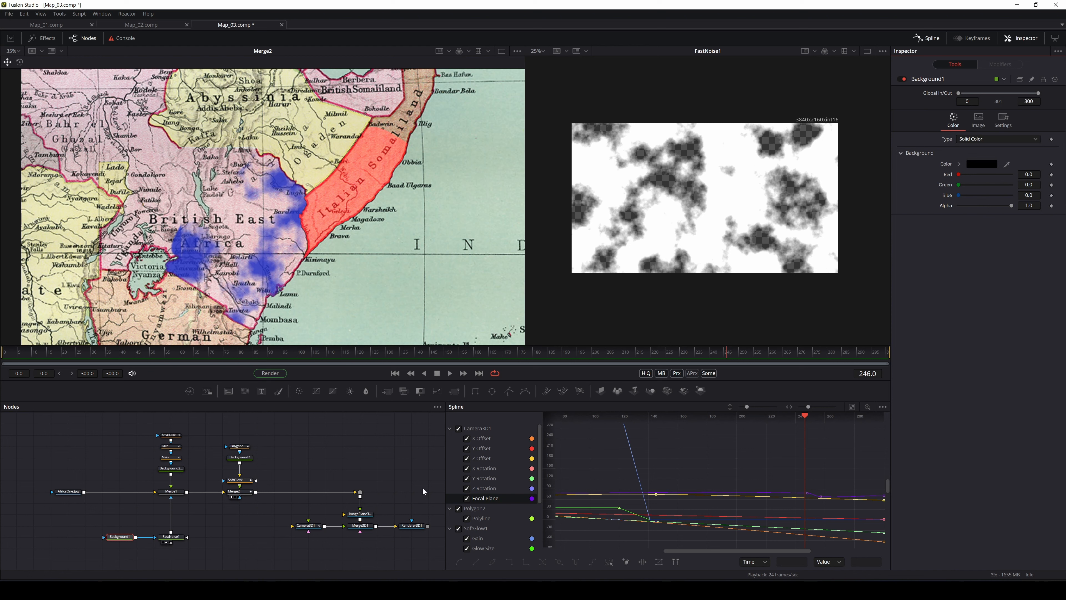
# Step: Show Renderer3D1 in the second viewer and set FastNoise1's Contrast to 0.0 and Brightness to 1.0
pyautogui.click(406, 532)
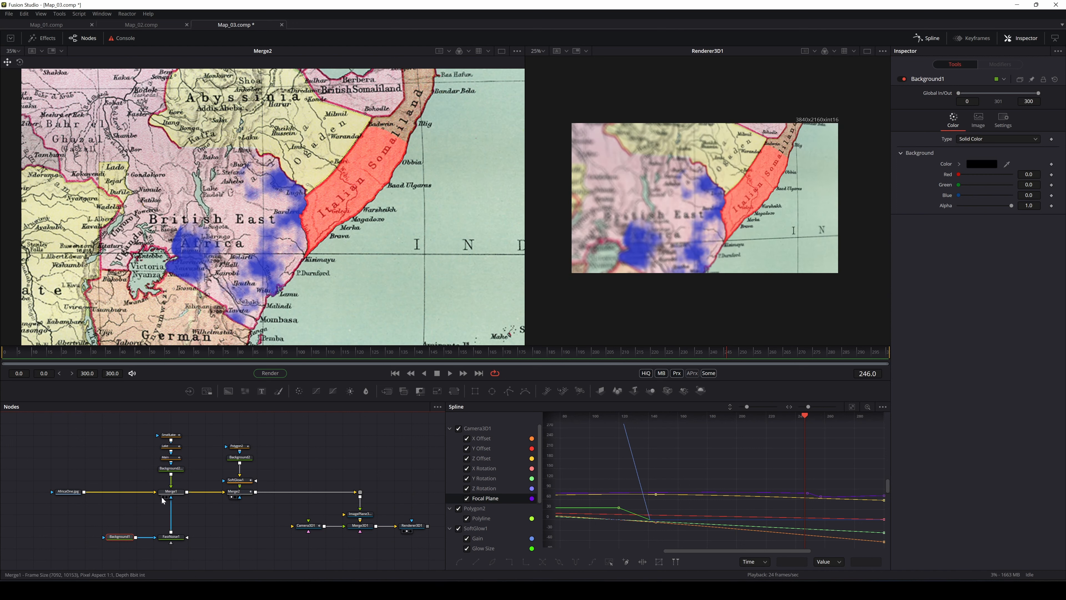
pyautogui.moveTo(124, 542)
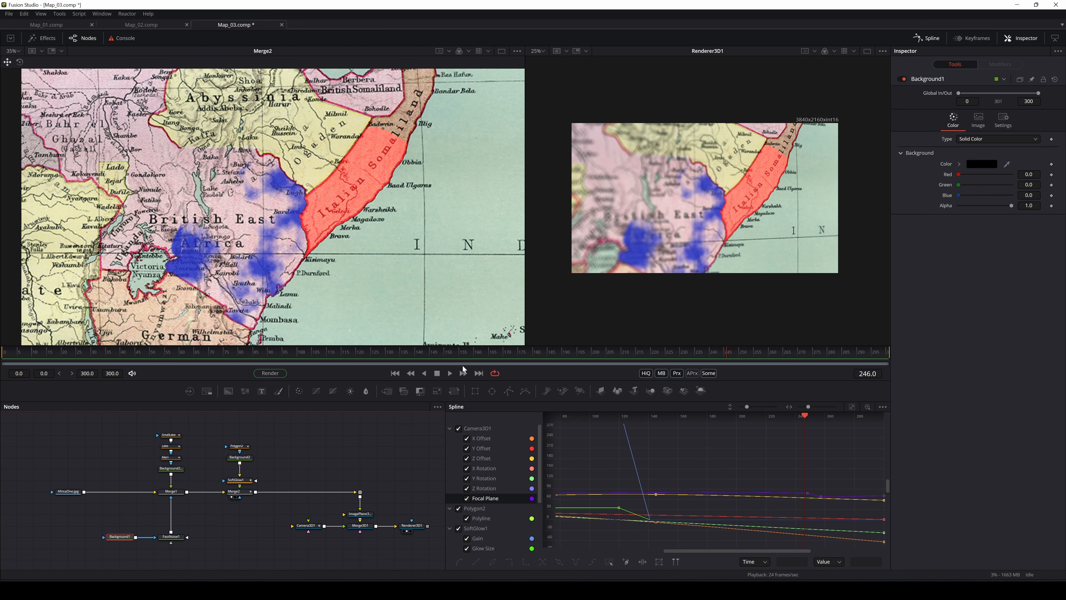
pyautogui.click(163, 537)
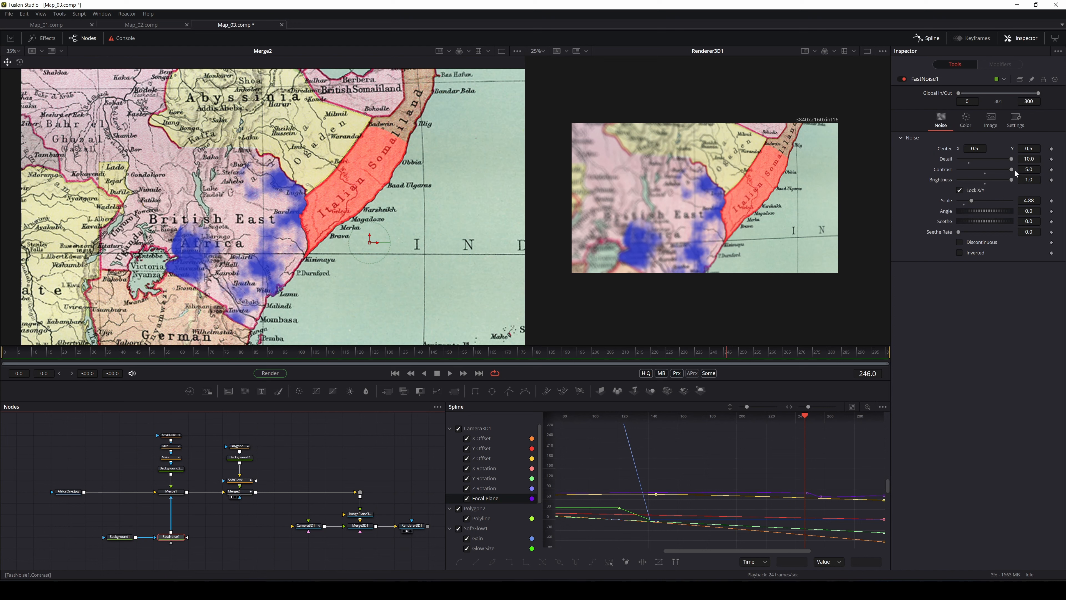
pyautogui.moveTo(1011, 177); pyautogui.dragTo(948, 191)
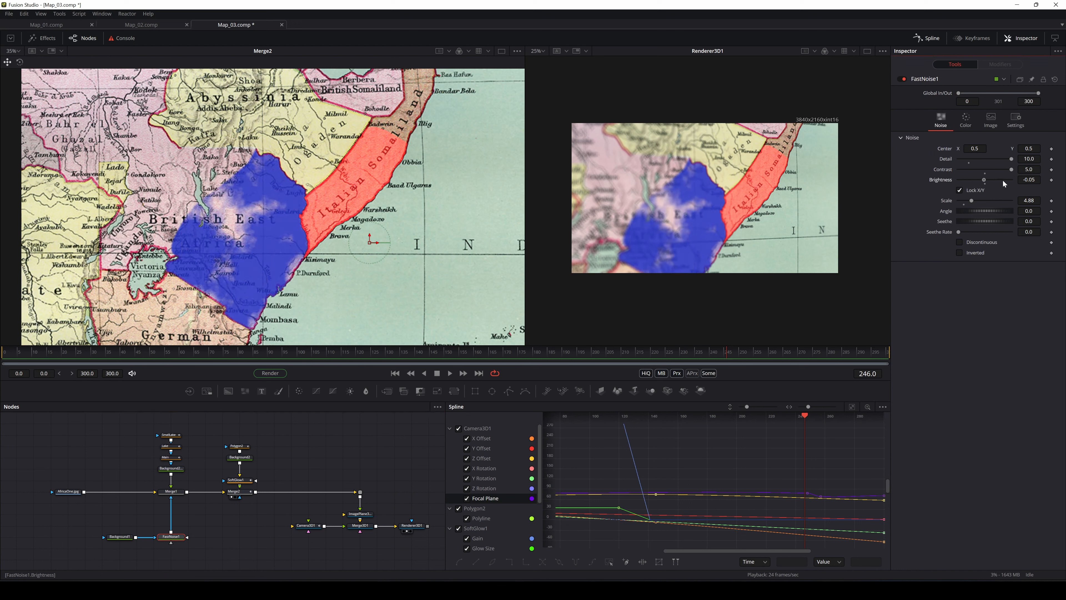
pyautogui.moveTo(1060, 174); pyautogui.dragTo(1062, 174)
pyautogui.moveTo(1011, 169); pyautogui.dragTo(953, 170)
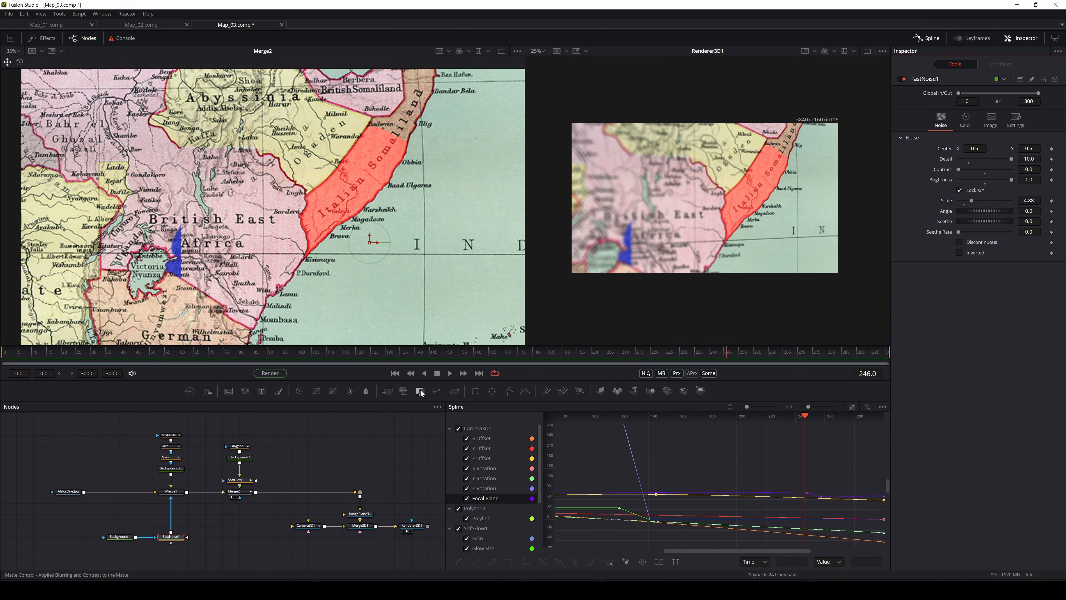
# Step: Insert a Transform node between FastNoise1 and Merge1 and shift its Center X to move the mask edge off the blue region
pyautogui.moveTo(421, 392); pyautogui.dragTo(170, 514)
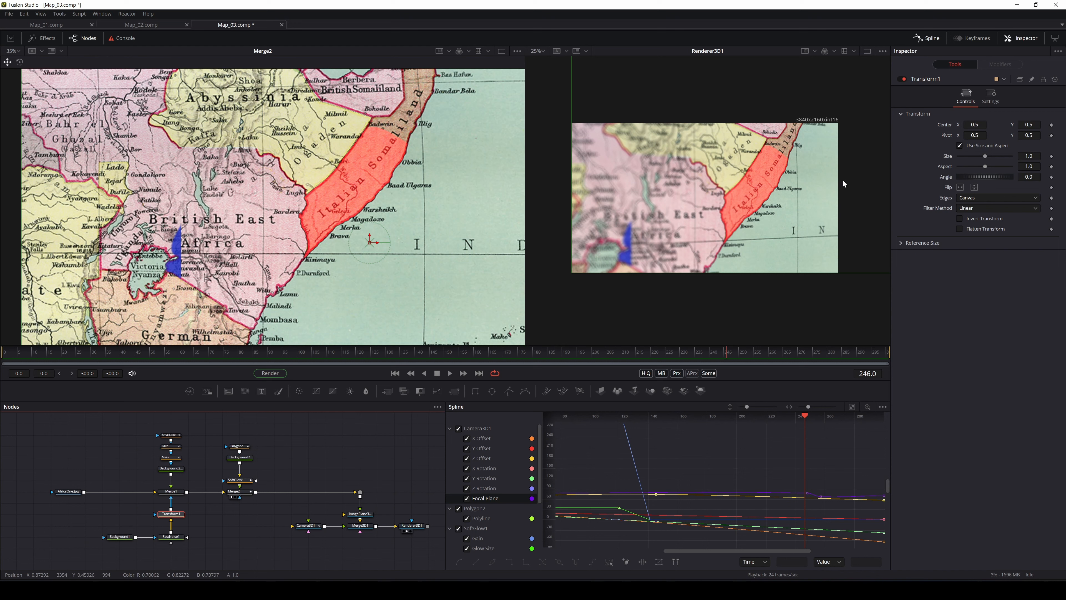
pyautogui.moveTo(975, 124); pyautogui.dragTo(943, 125)
# Step: Keyframe FastNoise1's Contrast and Brightness at frame 246 and set its Seethe Rate to 0.039
pyautogui.click(171, 536)
pyautogui.click(1052, 180)
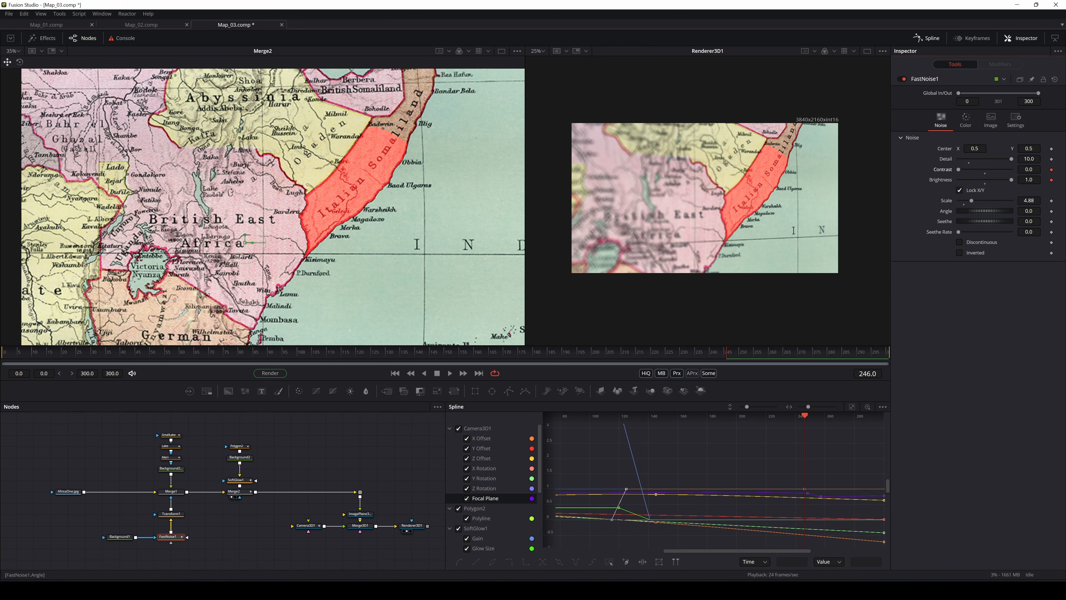
pyautogui.moveTo(958, 232); pyautogui.dragTo(961, 232)
# Step: At frame 270, set FastNoise1's Contrast to 5.0 and Brightness to -1.0
pyautogui.moveTo(729, 353); pyautogui.dragTo(793, 353)
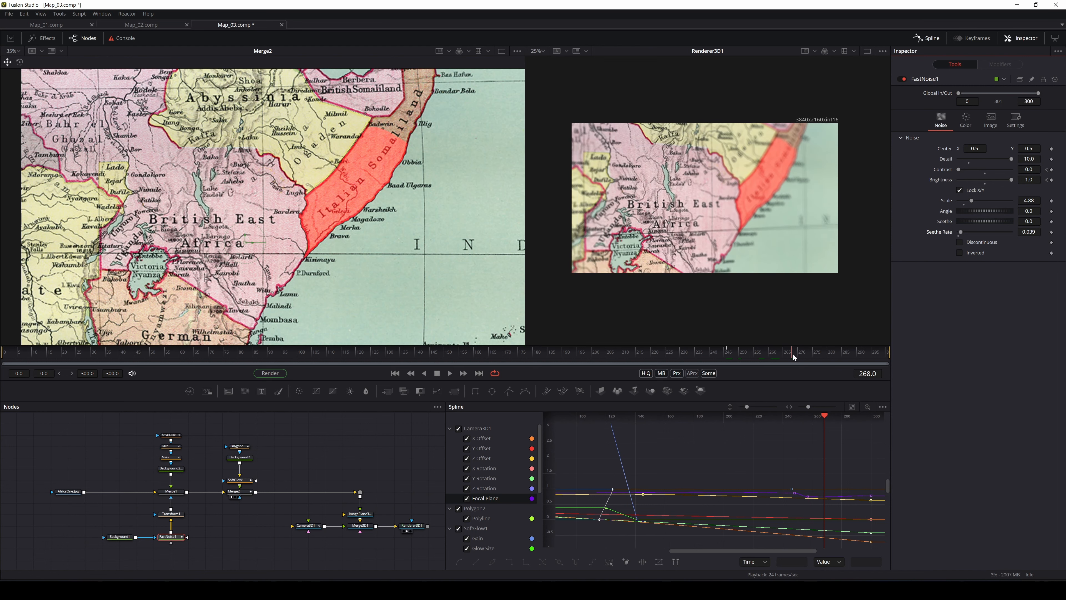
pyautogui.moveTo(793, 353); pyautogui.dragTo(799, 353)
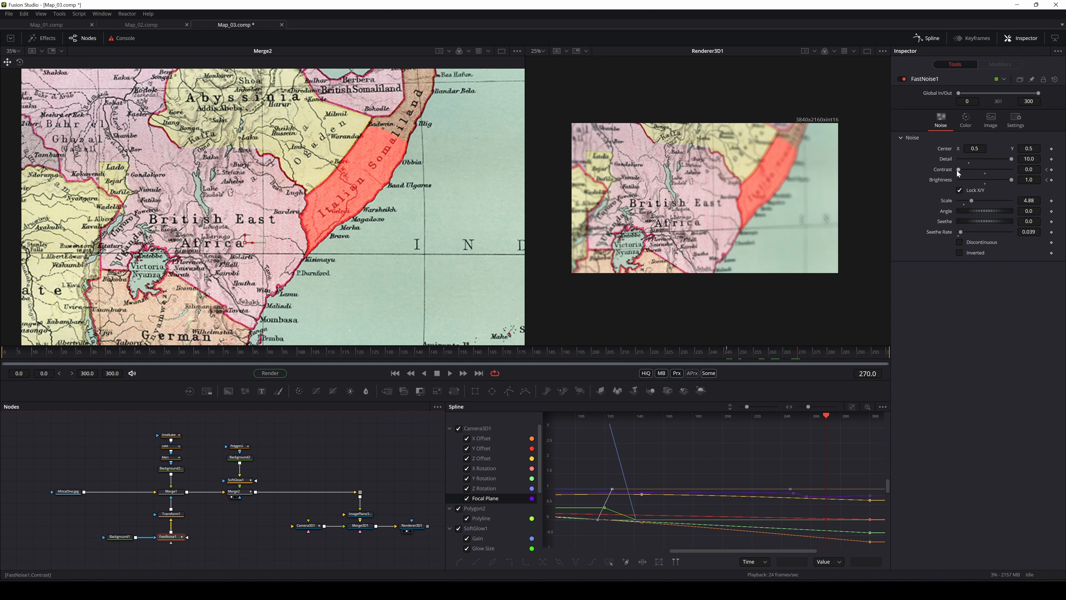
pyautogui.moveTo(959, 170); pyautogui.dragTo(919, 188)
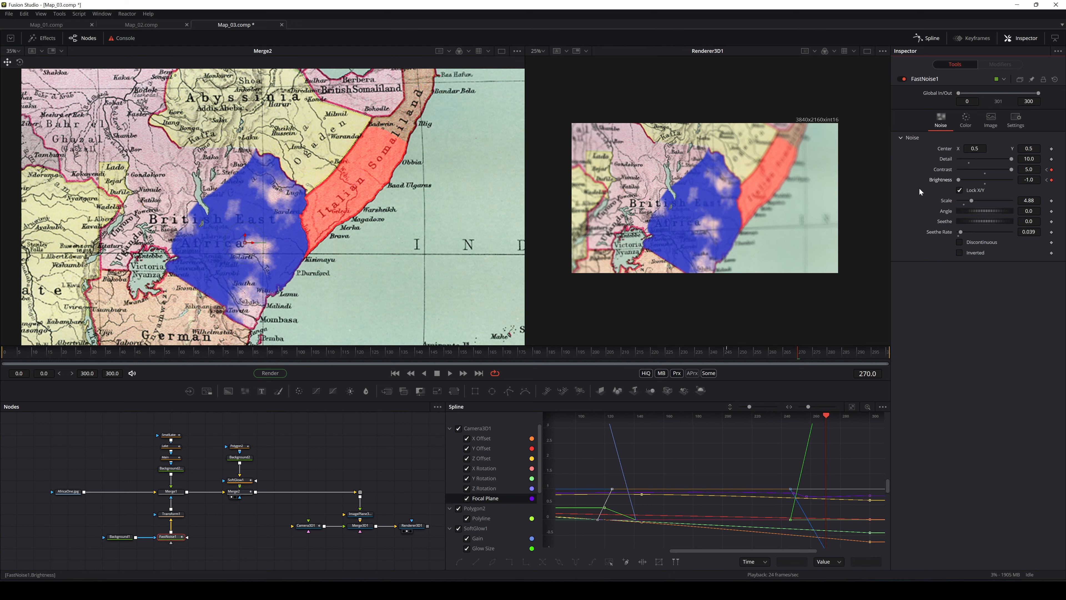
# Step: Keyframe Background1's Alpha at 1.0 on frame 264 and at 0.0 on frame 268, and scrub through the fade
pyautogui.click(798, 357)
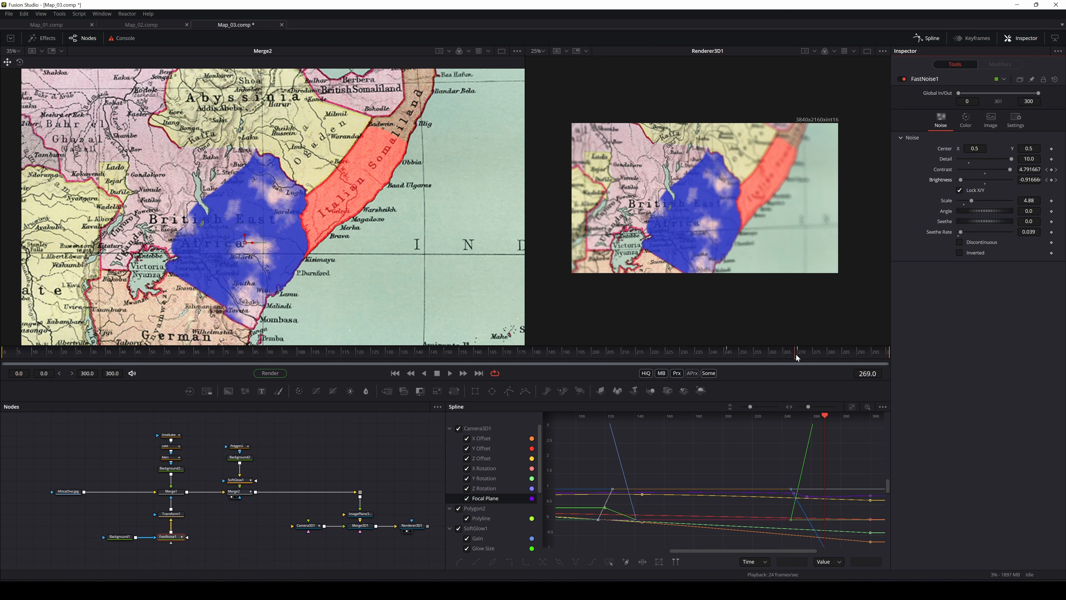
pyautogui.moveTo(795, 357)
pyautogui.mouseDown()
pyautogui.moveTo(770, 359)
pyautogui.moveTo(782, 360)
pyautogui.mouseUp()
pyautogui.click(119, 536)
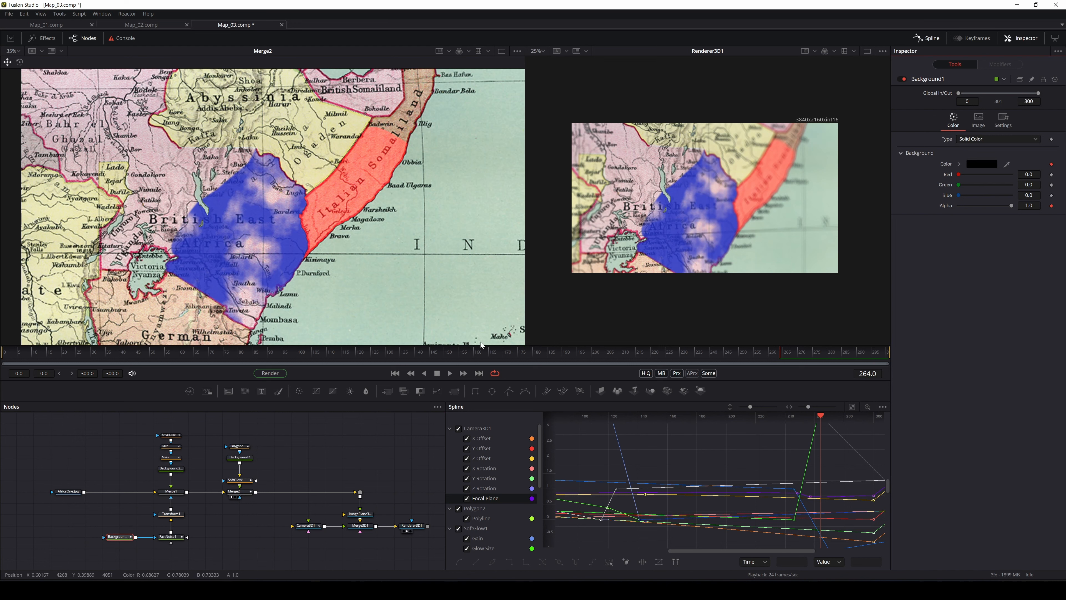
pyautogui.click(781, 353)
pyautogui.moveTo(782, 350); pyautogui.dragTo(793, 353)
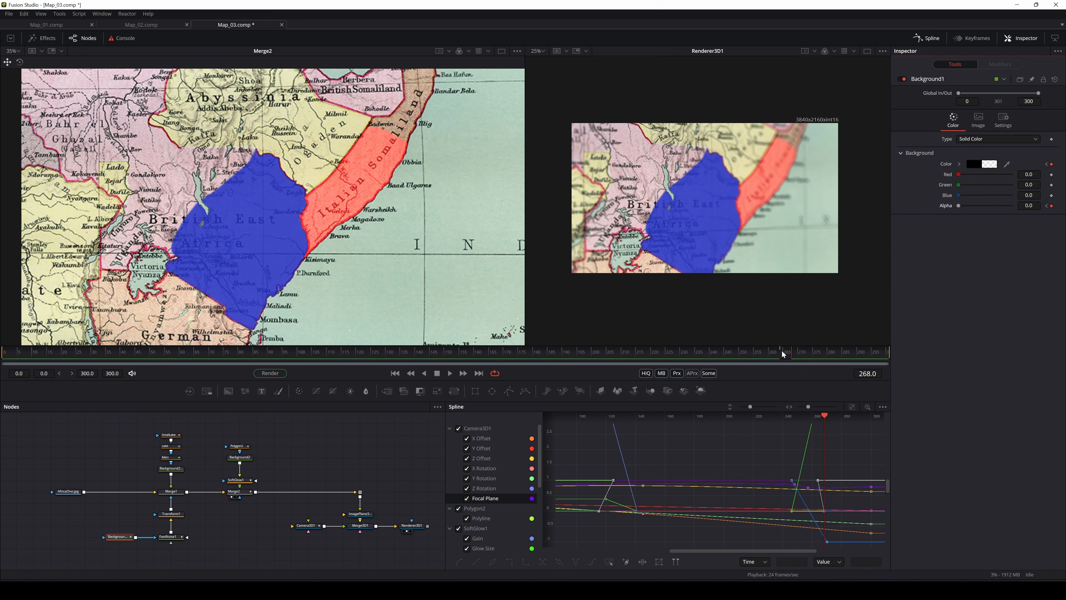
pyautogui.click(806, 353)
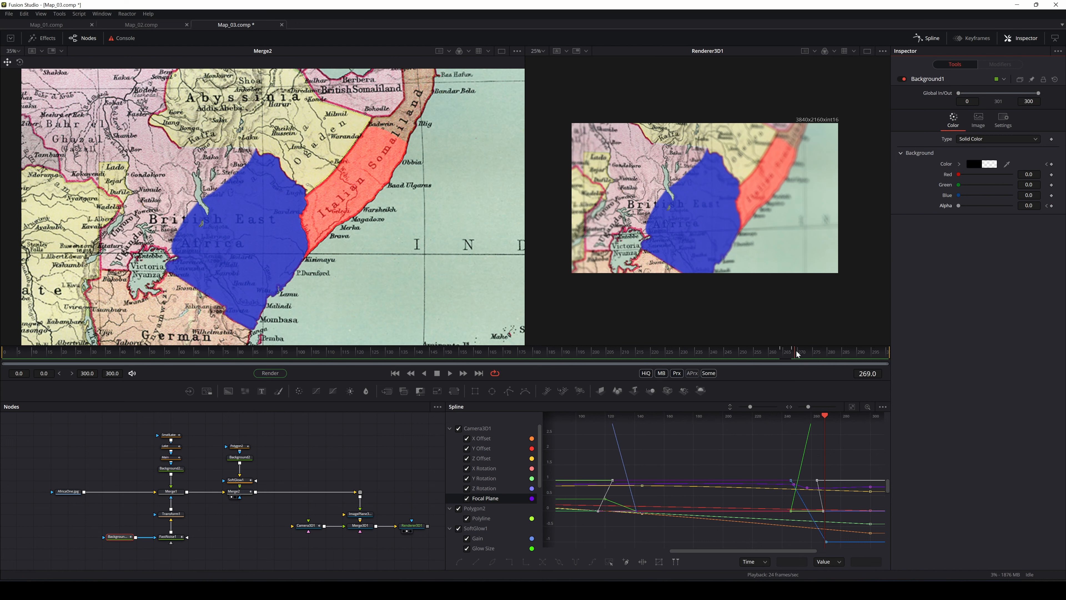